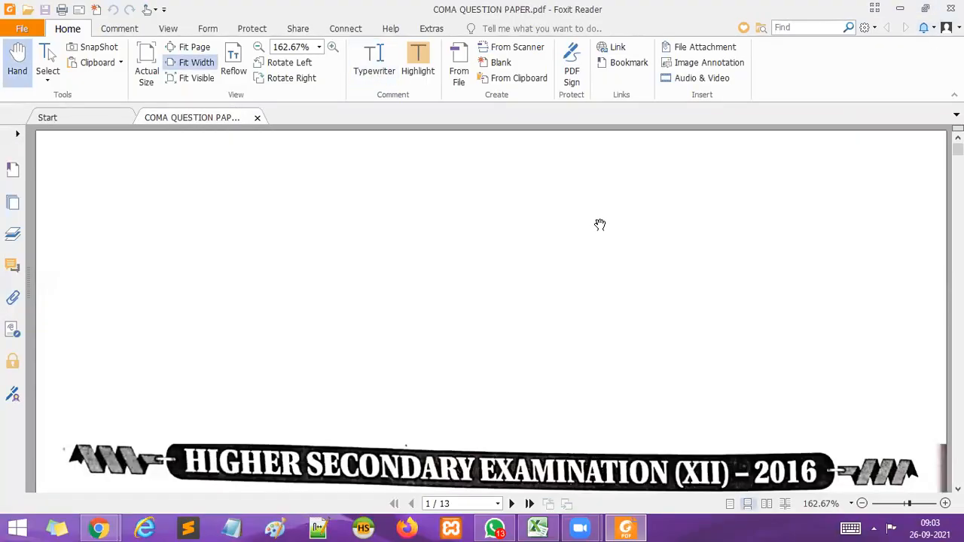
# Switch from the question paper to the blank Excel workbook and zoom Sheet1 to 140%, showing its first rows.
pyautogui.scroll(-3, 598, 229)
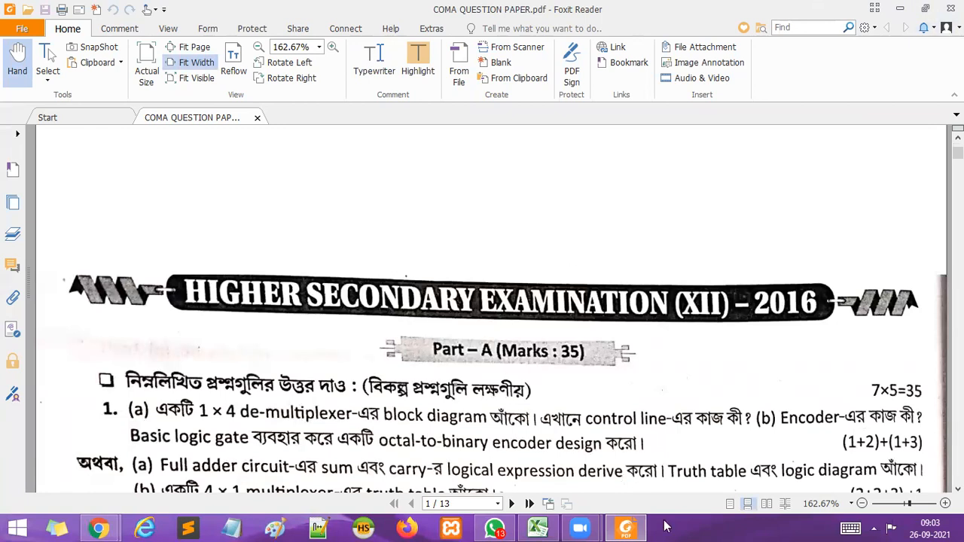
pyautogui.hotkey('alt', 'Tab')
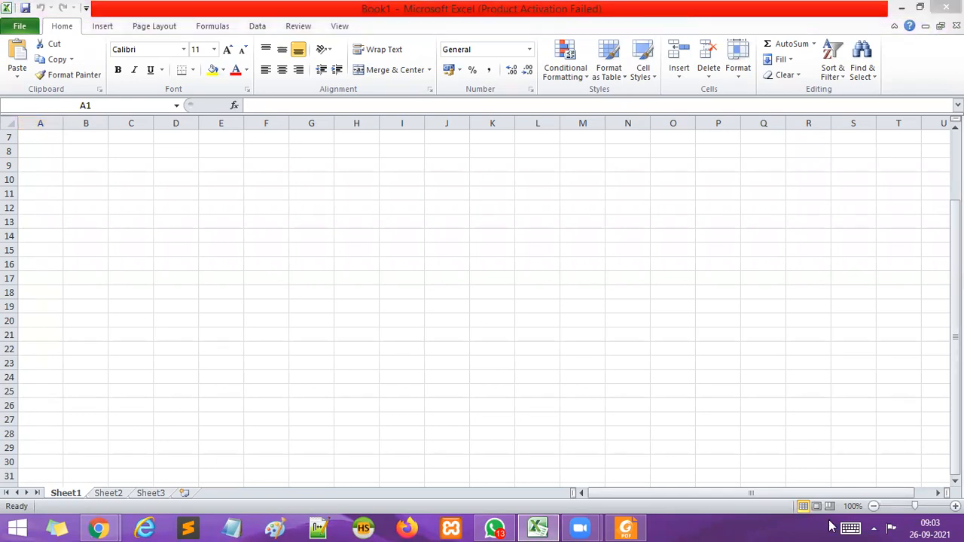
pyautogui.click(955, 507)
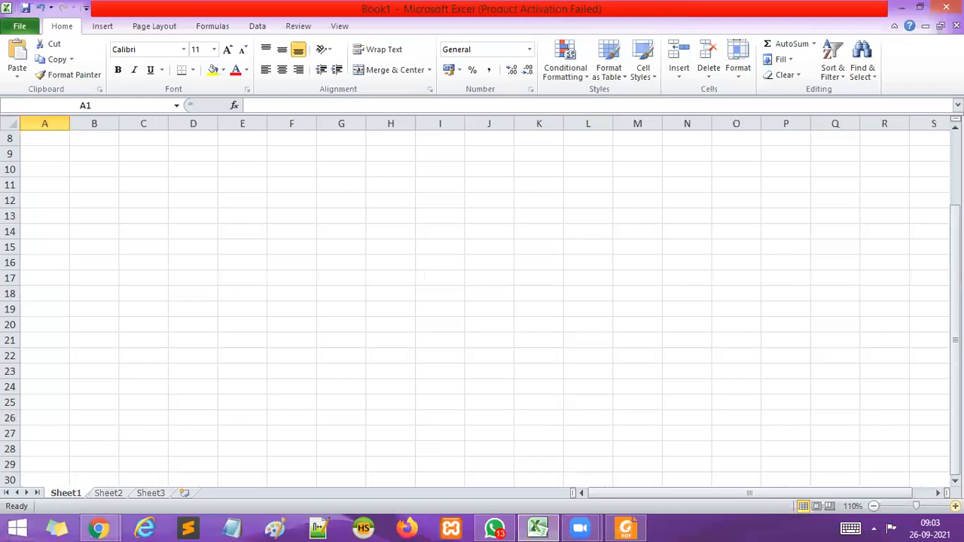
pyautogui.click(955, 506)
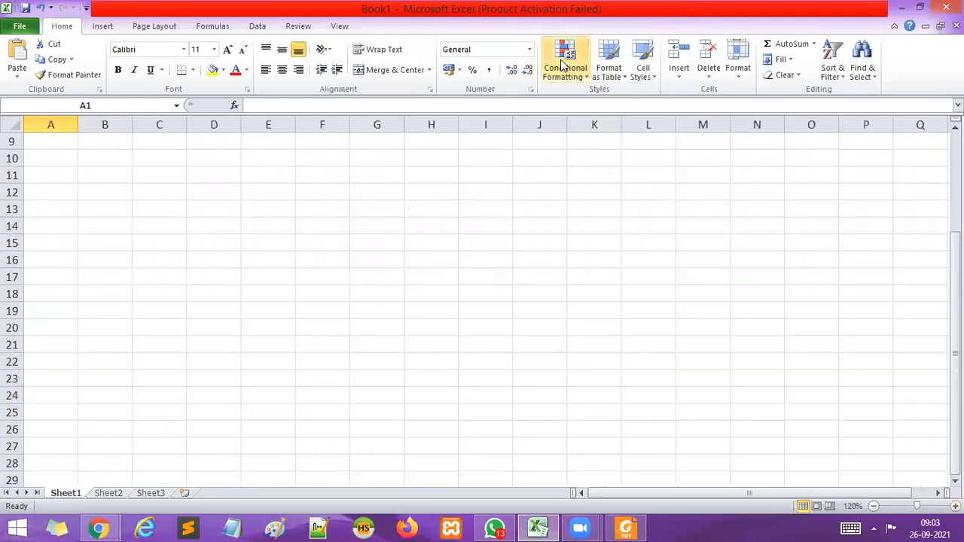
pyautogui.moveTo(955, 471); pyautogui.dragTo(955, 330)
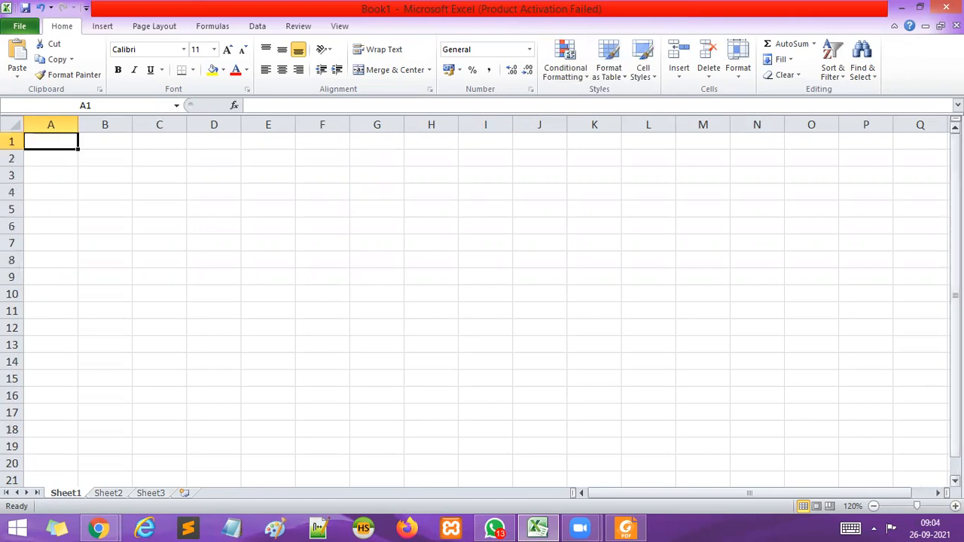
pyautogui.click(956, 506)
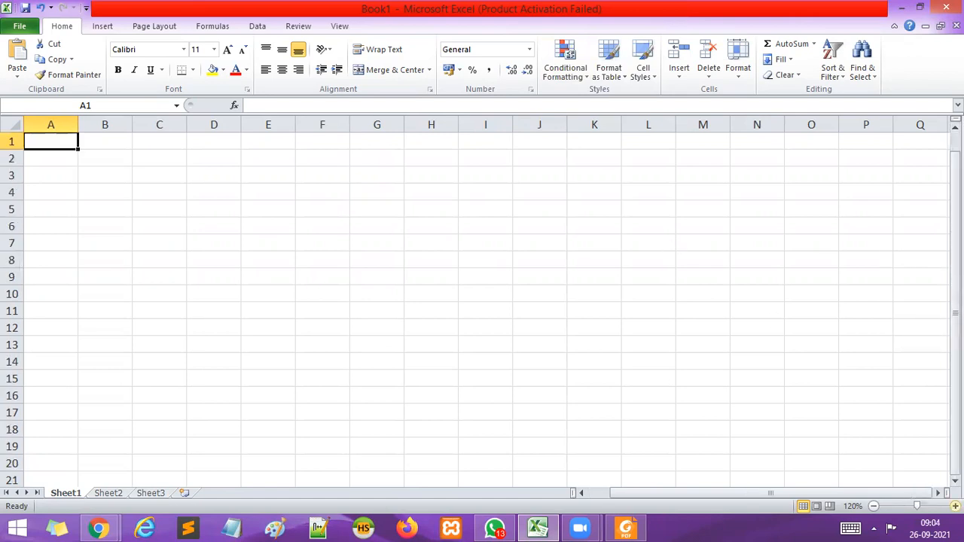
pyautogui.click(955, 506)
pyautogui.click(611, 340)
pyautogui.click(179, 148)
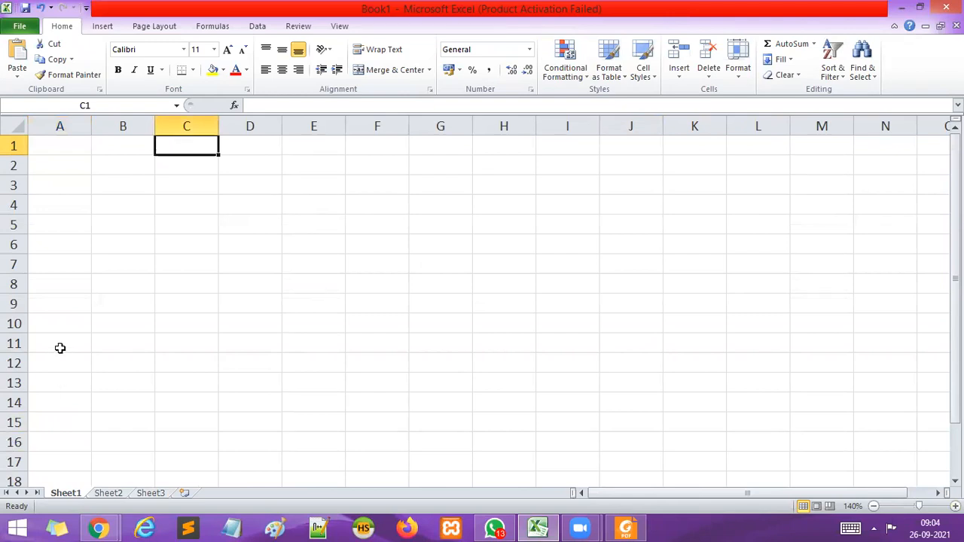
# Switch to the Google Meet call, admit the two waiting participants, and minimize the browser window.
pyautogui.moveTo(96, 527)
pyautogui.click(83, 451)
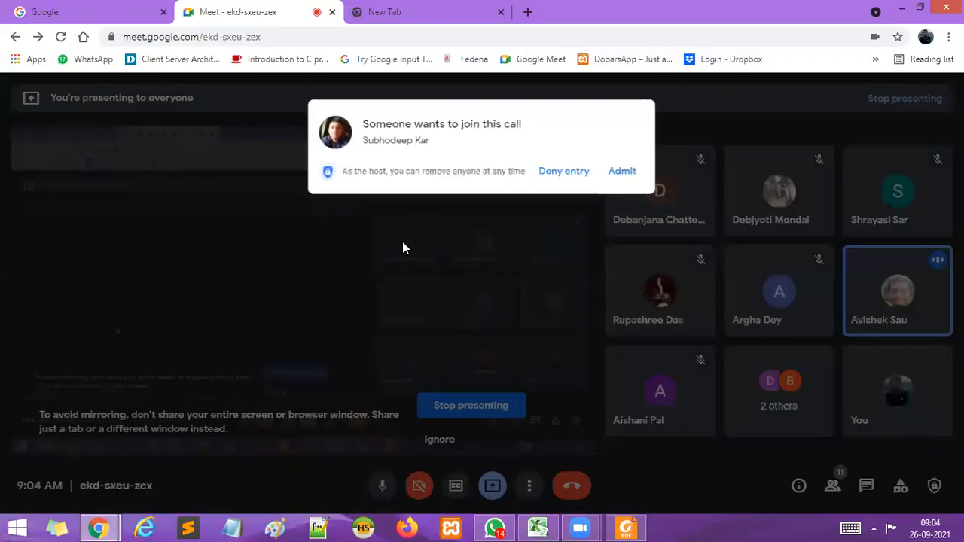
pyautogui.click(638, 160)
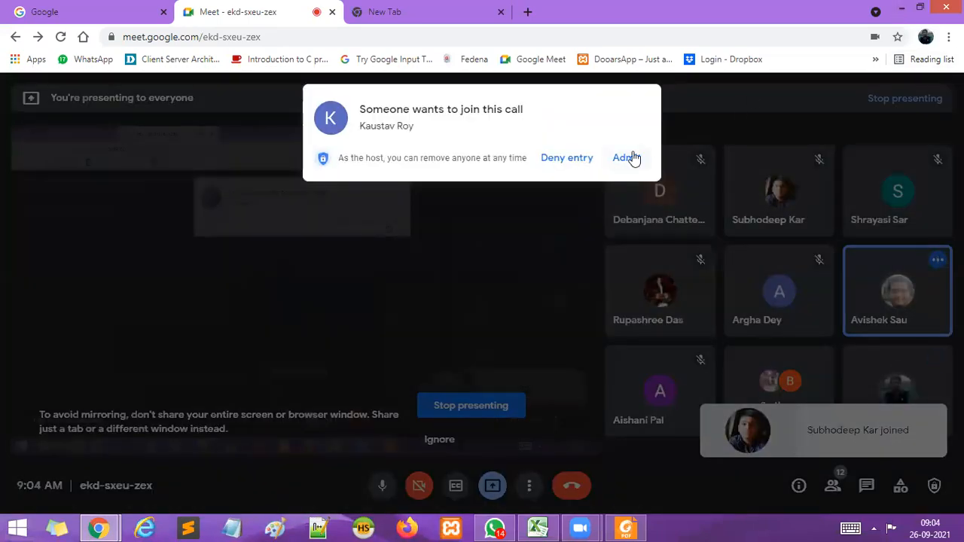
pyautogui.click(631, 157)
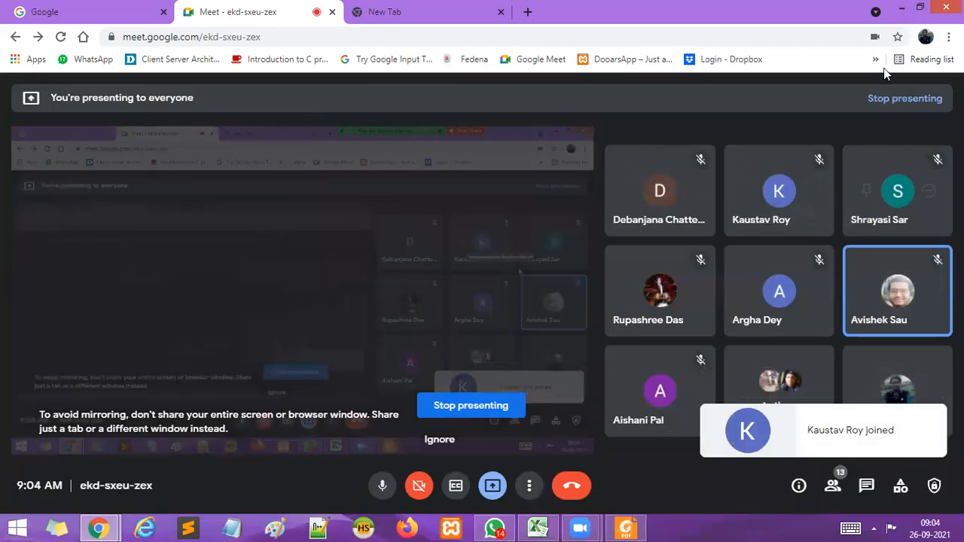
pyautogui.click(902, 7)
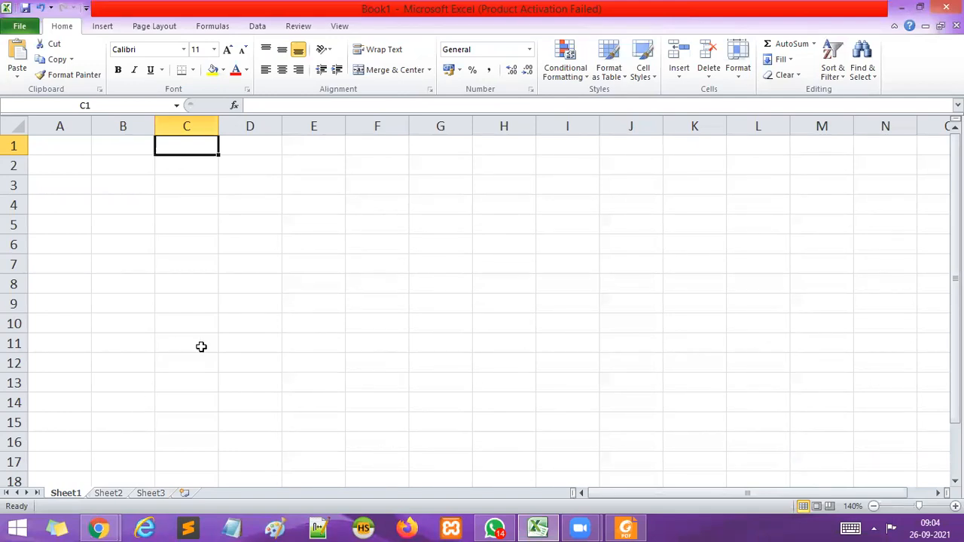
# Switch to Paint and handwrite the underlined heading "Reference" near the canvas top with the Pencil at the third line thickness.
pyautogui.click(274, 528)
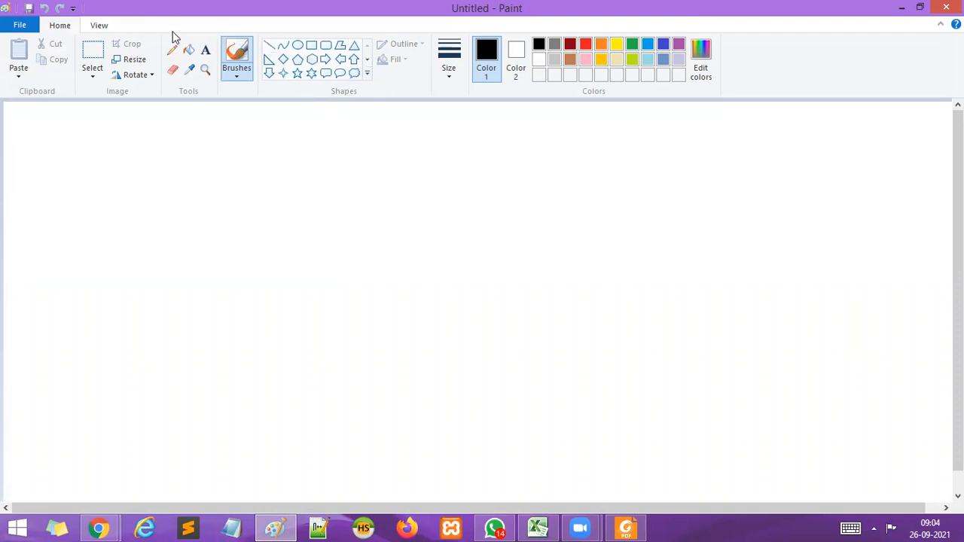
pyautogui.click(171, 50)
pyautogui.click(455, 82)
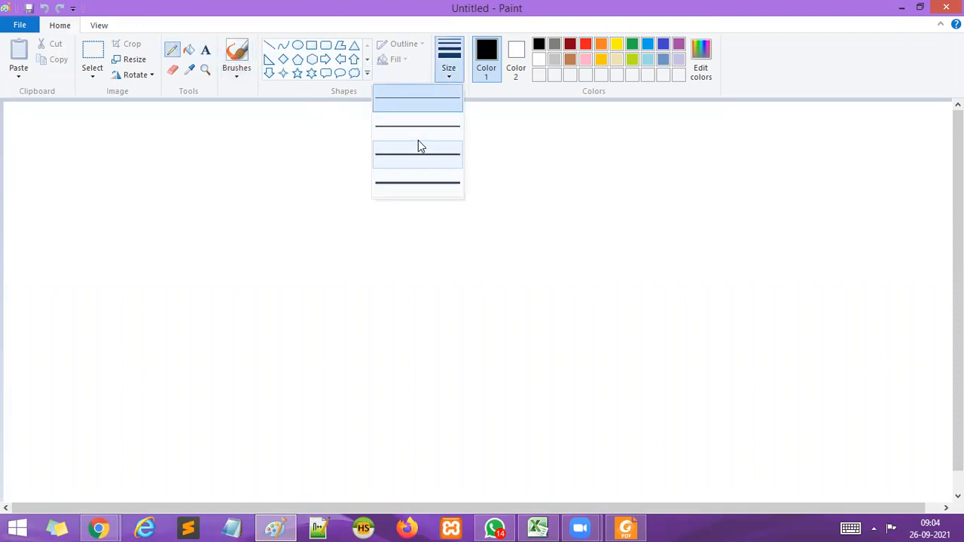
pyautogui.click(414, 159)
pyautogui.moveTo(341, 125)
pyautogui.mouseDown()
pyautogui.moveTo(345, 114)
pyautogui.moveTo(365, 122)
pyautogui.moveTo(394, 110)
pyautogui.moveTo(401, 125)
pyautogui.moveTo(488, 124)
pyautogui.mouseUp()
pyautogui.moveTo(322, 150); pyautogui.dragTo(481, 149)
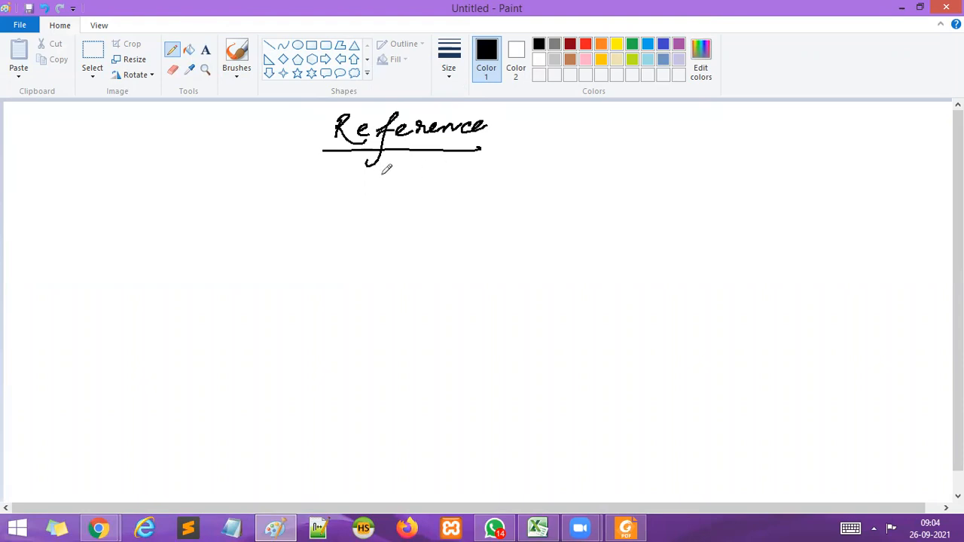
# Handwrite "1. Relative reference" below the heading and "2. Mixed" with ditto marks beneath it.
pyautogui.moveTo(384, 176)
pyautogui.mouseDown()
pyautogui.moveTo(383, 189)
pyautogui.moveTo(495, 167)
pyautogui.moveTo(512, 175)
pyautogui.moveTo(557, 163)
pyautogui.moveTo(570, 175)
pyautogui.moveTo(595, 158)
pyautogui.moveTo(629, 163)
pyautogui.moveTo(622, 188)
pyautogui.moveTo(658, 162)
pyautogui.moveTo(761, 157)
pyautogui.mouseUp()
pyautogui.moveTo(393, 207)
pyautogui.mouseDown()
pyautogui.moveTo(404, 226)
pyautogui.moveTo(473, 194)
pyautogui.moveTo(525, 211)
pyautogui.moveTo(574, 202)
pyautogui.mouseUp()
pyautogui.click(412, 218)
pyautogui.moveTo(653, 194)
pyautogui.mouseDown()
pyautogui.moveTo(649, 211)
pyautogui.moveTo(678, 202)
pyautogui.moveTo(675, 212)
pyautogui.mouseUp()
# Handwrite list items "3. Absolute Reference" and "4. Circular Reference" below the first two items.
pyautogui.moveTo(371, 244)
pyautogui.mouseDown()
pyautogui.moveTo(385, 260)
pyautogui.moveTo(377, 277)
pyautogui.mouseUp()
pyautogui.click(403, 260)
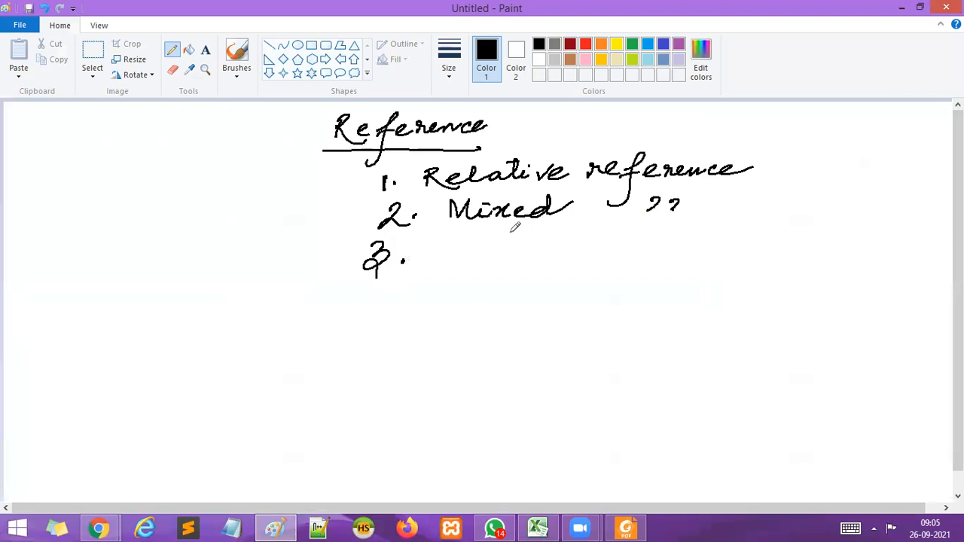
pyautogui.moveTo(461, 240)
pyautogui.mouseDown()
pyautogui.moveTo(449, 263)
pyautogui.moveTo(475, 235)
pyautogui.moveTo(492, 255)
pyautogui.moveTo(535, 239)
pyautogui.moveTo(566, 246)
pyautogui.moveTo(556, 233)
pyautogui.moveTo(644, 245)
pyautogui.moveTo(628, 265)
pyautogui.moveTo(659, 242)
pyautogui.moveTo(747, 236)
pyautogui.mouseUp()
pyautogui.moveTo(385, 297); pyautogui.dragTo(416, 308)
pyautogui.click(410, 315)
pyautogui.moveTo(497, 298)
pyautogui.mouseDown()
pyautogui.moveTo(628, 306)
pyautogui.moveTo(699, 301)
pyautogui.moveTo(714, 289)
pyautogui.moveTo(738, 302)
pyautogui.moveTo(779, 290)
pyautogui.moveTo(824, 299)
pyautogui.mouseUp()
pyautogui.click(833, 301)
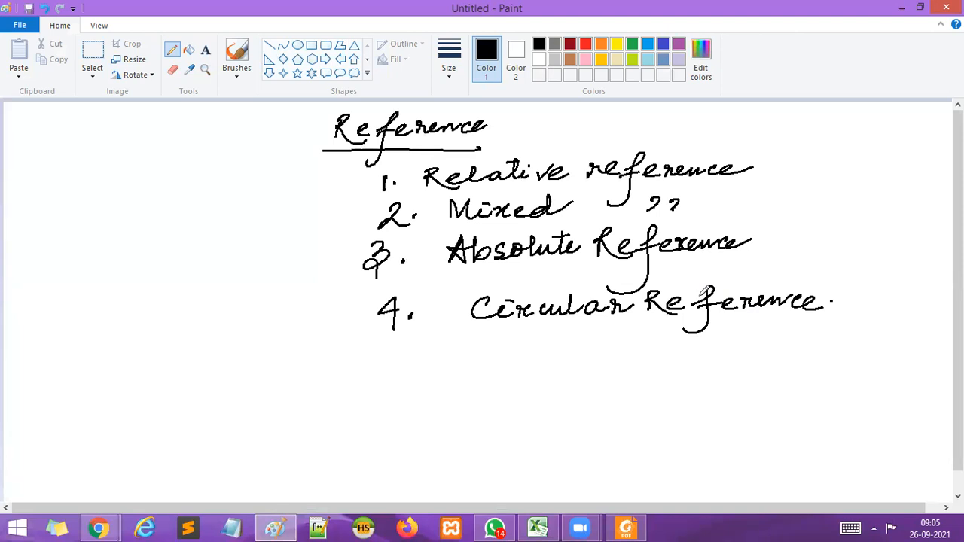
# Switch to the blank Excel worksheet and try selecting cells E1 and F1.
pyautogui.click(540, 527)
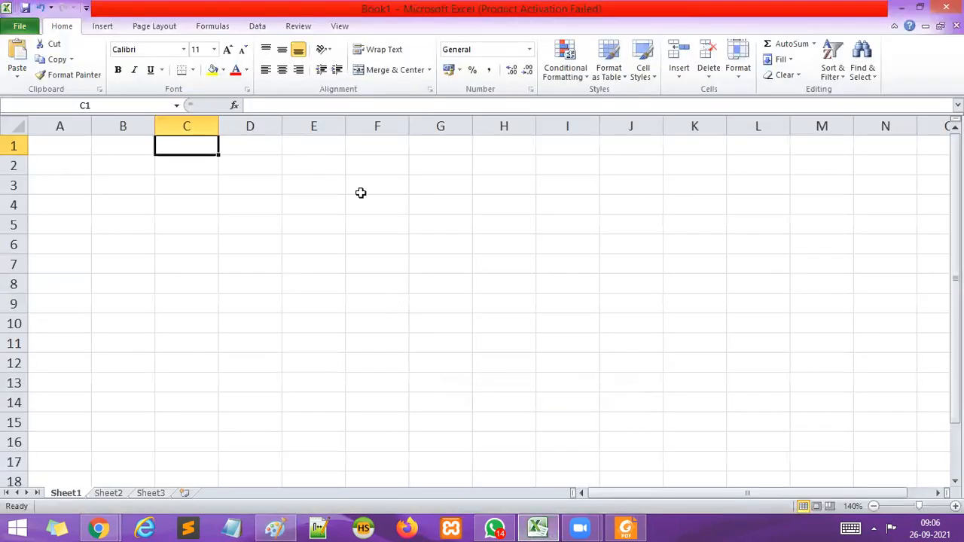
pyautogui.click(374, 262)
pyautogui.click(955, 404)
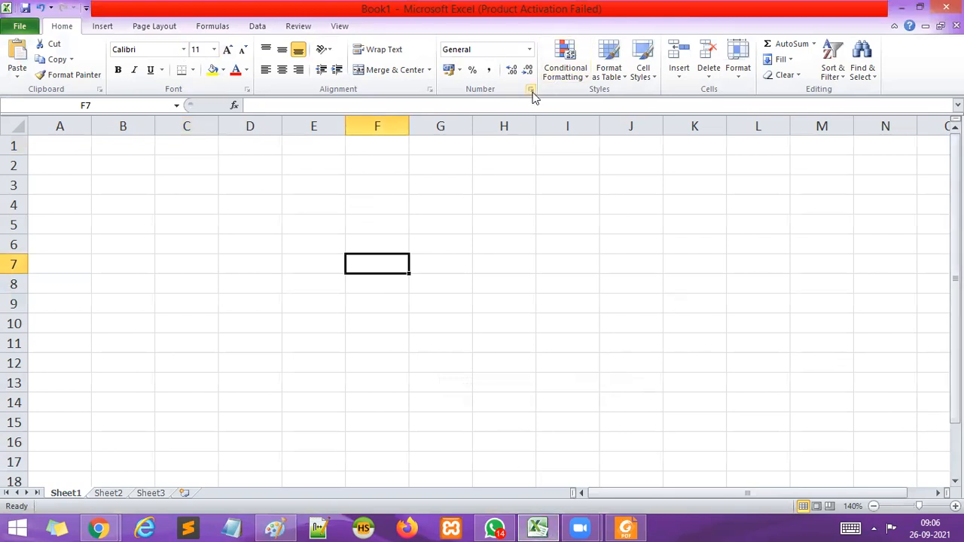
pyautogui.click(300, 145)
pyautogui.keyDown('shift'); pyautogui.click(355, 144); pyautogui.keyUp('shift')
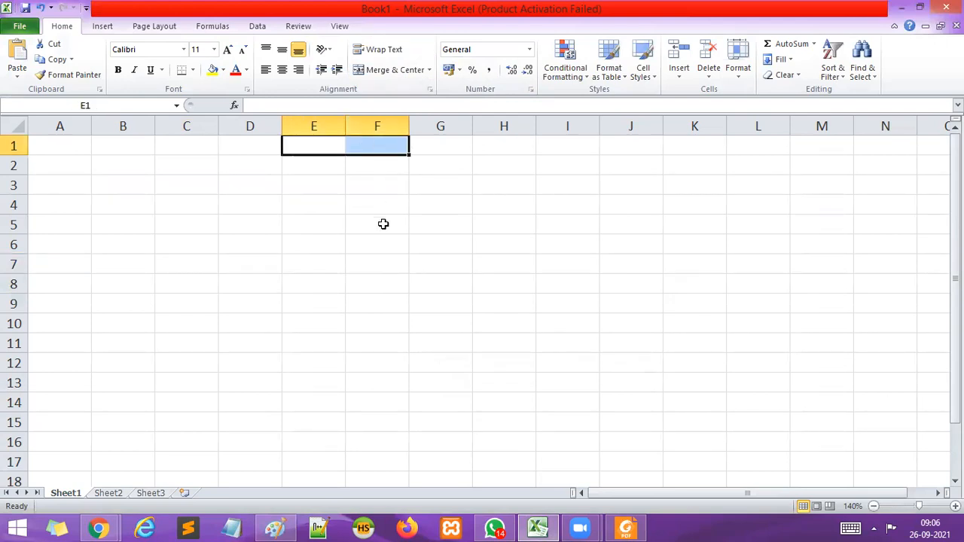
pyautogui.click(381, 223)
# Switch to the Google Meet call, admit the waiting participant, and return to the Excel workbook.
pyautogui.moveTo(106, 528)
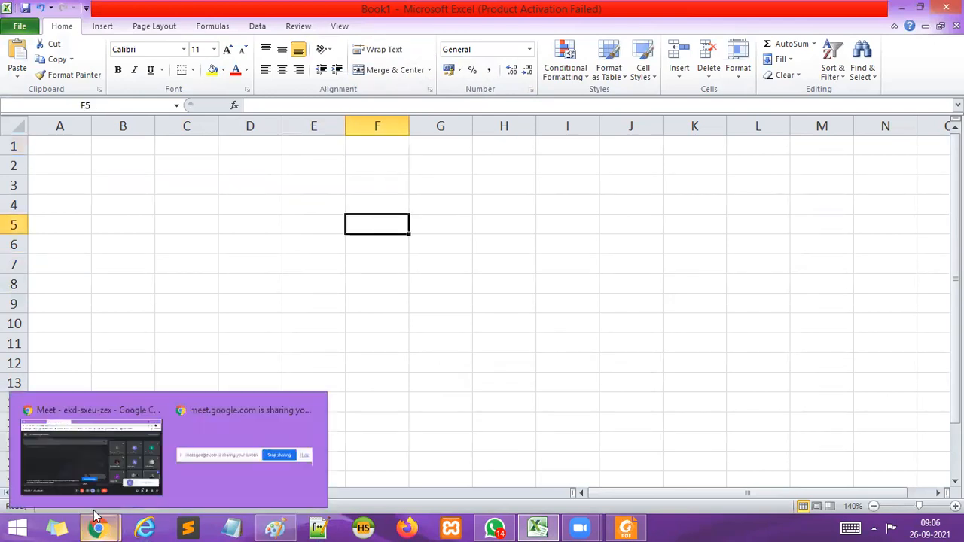
pyautogui.click(92, 446)
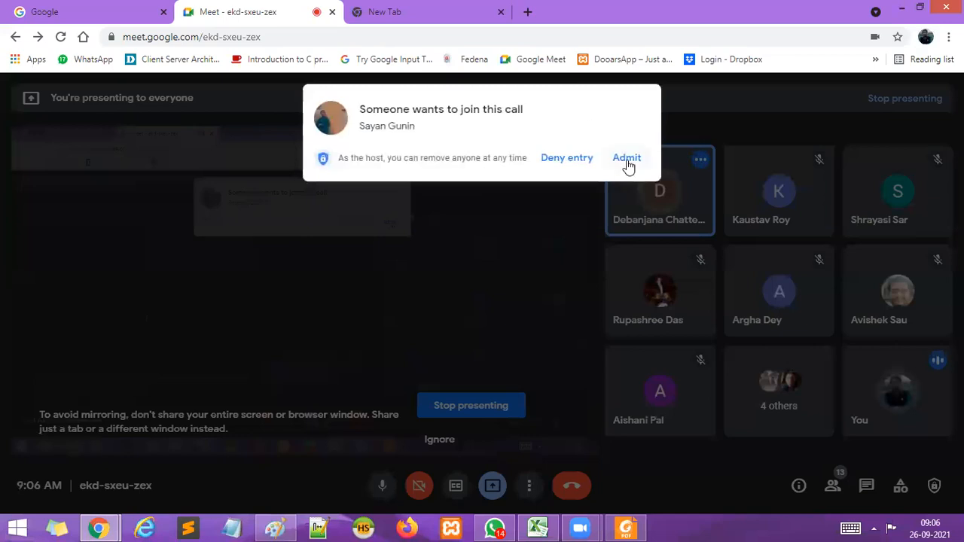
pyautogui.click(627, 160)
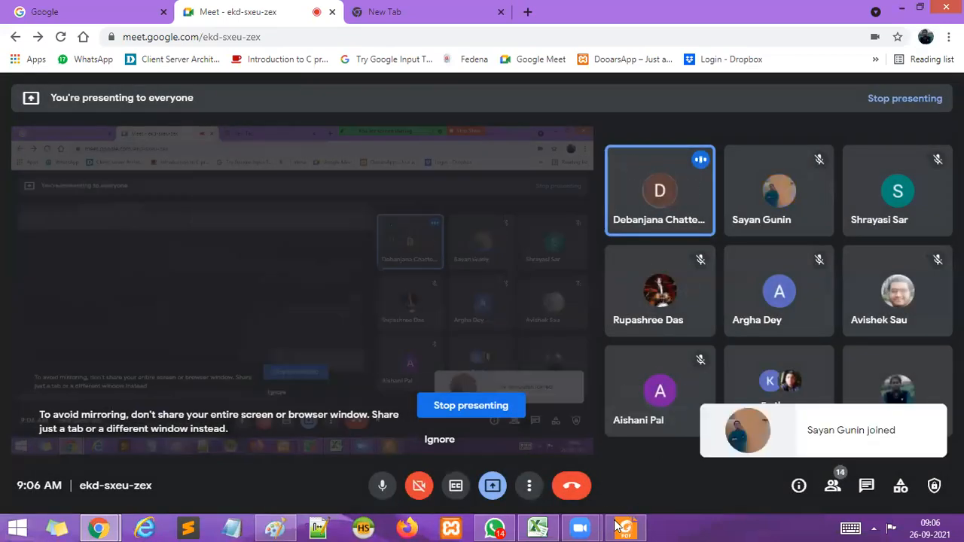
pyautogui.click(537, 528)
pyautogui.click(399, 307)
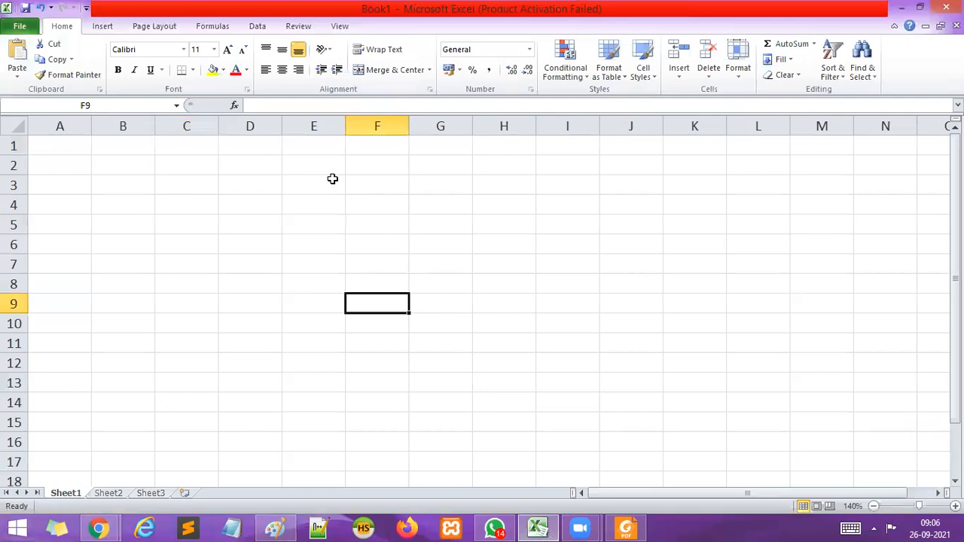
pyautogui.click(311, 143)
pyautogui.click(379, 144)
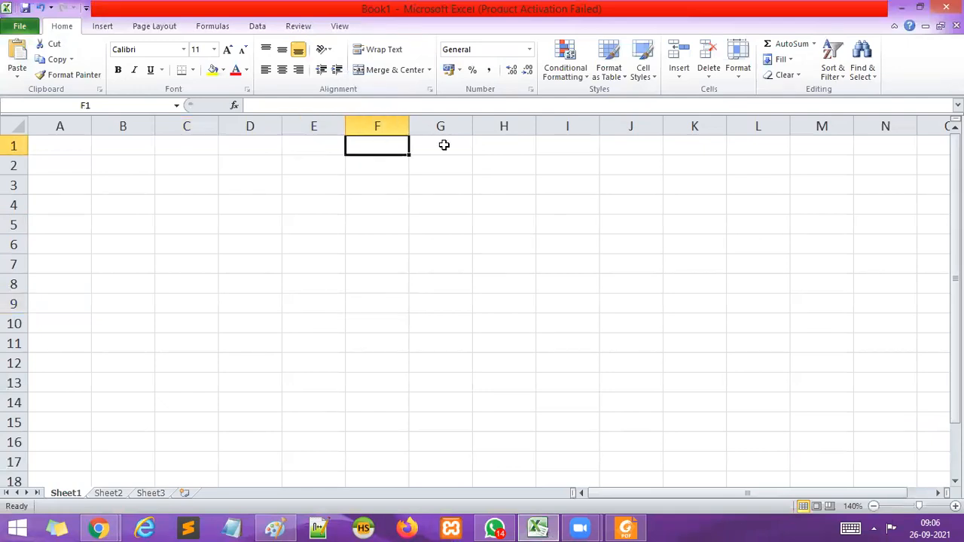
pyautogui.click(444, 144)
pyautogui.click(315, 151)
pyautogui.click(370, 137)
pyautogui.click(438, 141)
pyautogui.click(305, 144)
pyautogui.click(406, 151)
pyautogui.click(412, 149)
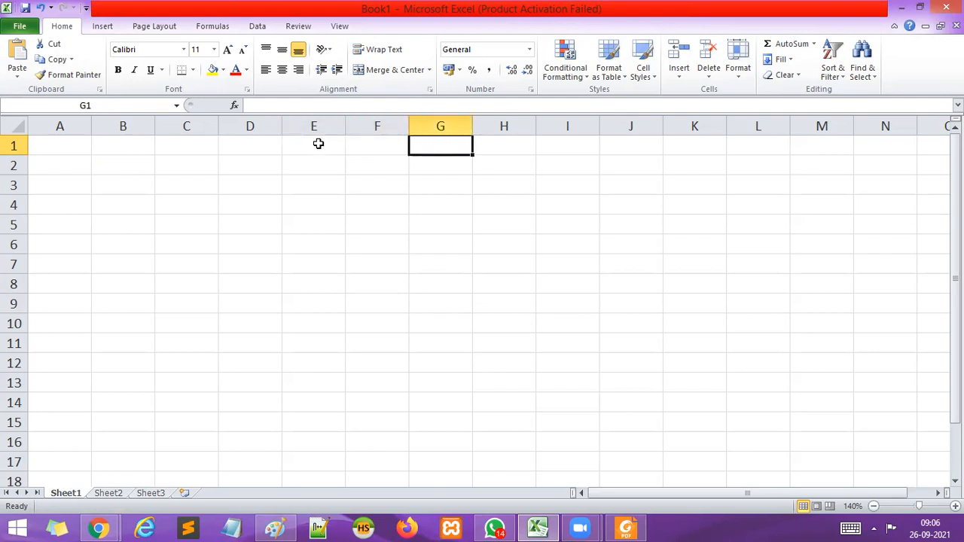
pyautogui.click(316, 144)
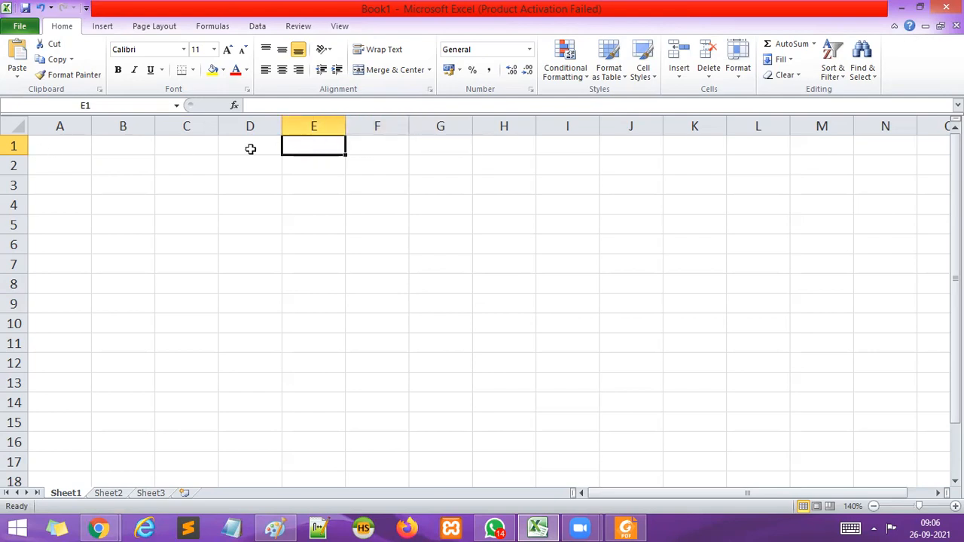
pyautogui.click(370, 143)
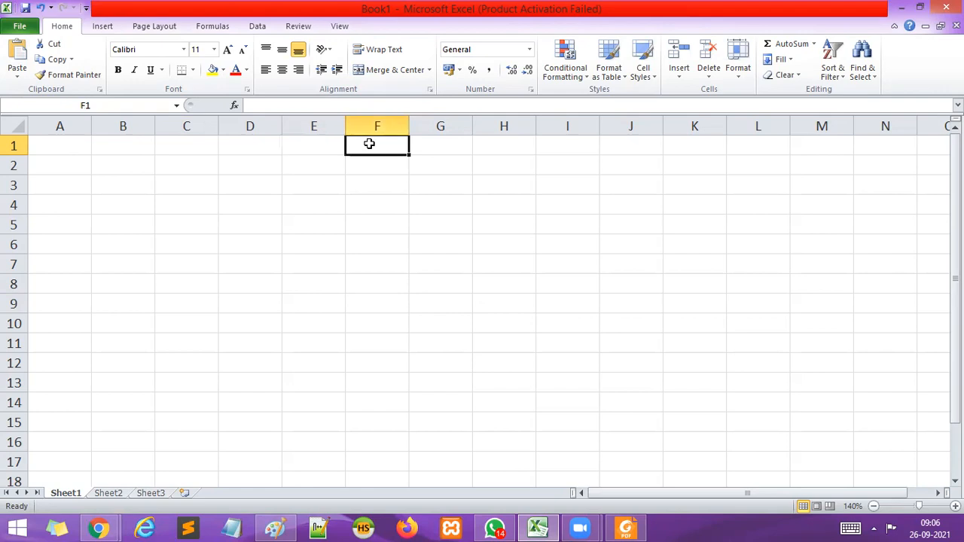
pyautogui.click(450, 143)
pyautogui.click(314, 148)
pyautogui.moveTo(317, 146); pyautogui.dragTo(440, 146)
pyautogui.click(463, 284)
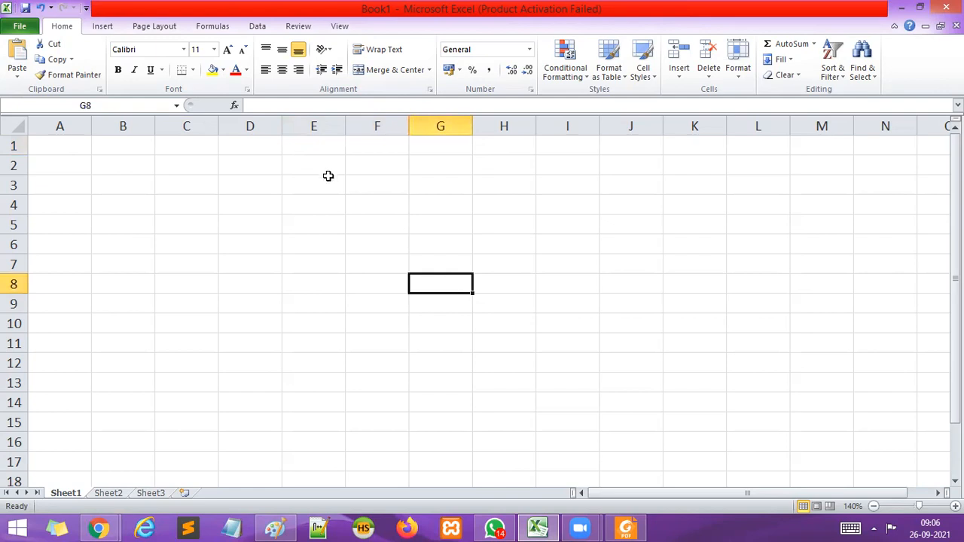
# Merge and center cells E1 through G1 on Sheet1.
pyautogui.moveTo(311, 142); pyautogui.dragTo(449, 149)
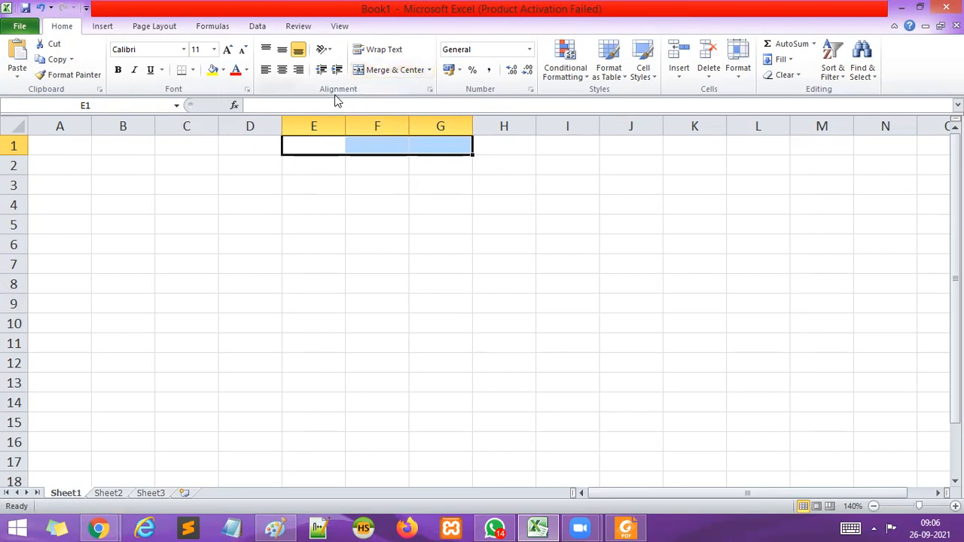
pyautogui.click(393, 70)
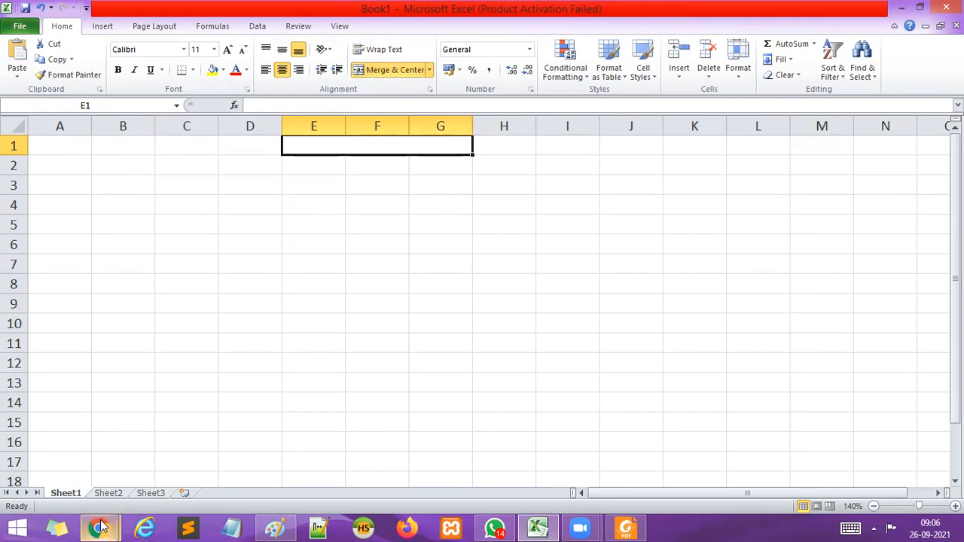
# Admit another waiting participant to the Google Meet call and go back to the Excel workbook.
pyautogui.click(90, 448)
pyautogui.click(626, 161)
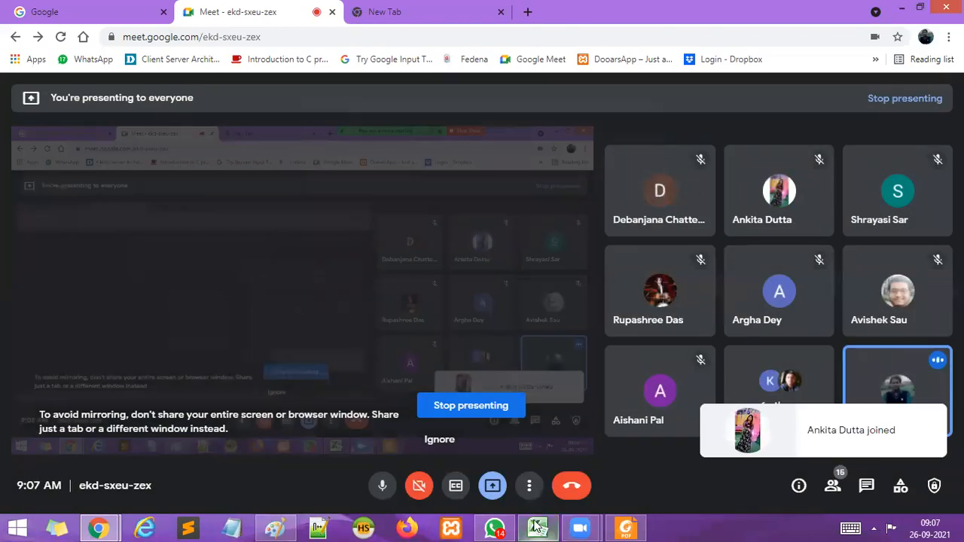
pyautogui.click(538, 526)
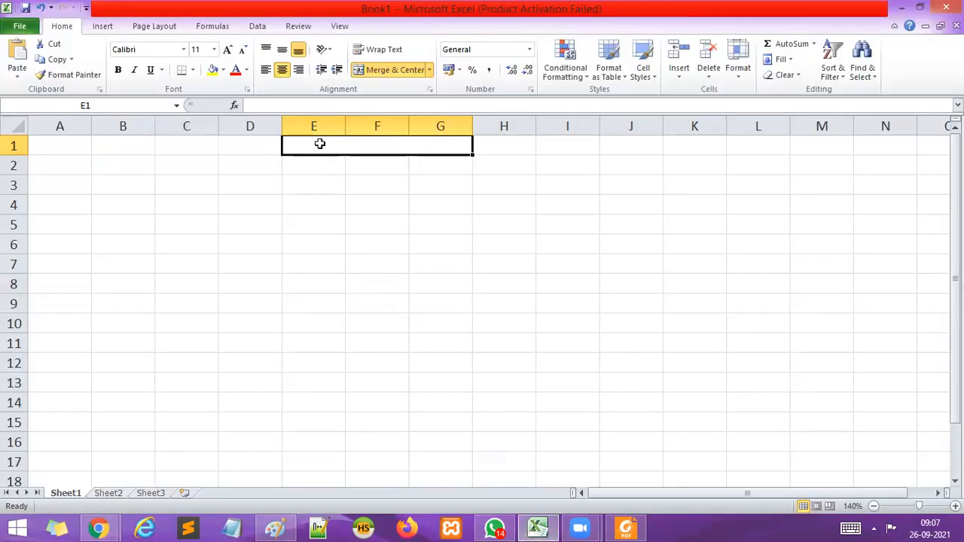
# Enter the heading "RELATIVE REFERENCE" in the merged cell E1:G1.
pyautogui.doubleClick(319, 144)
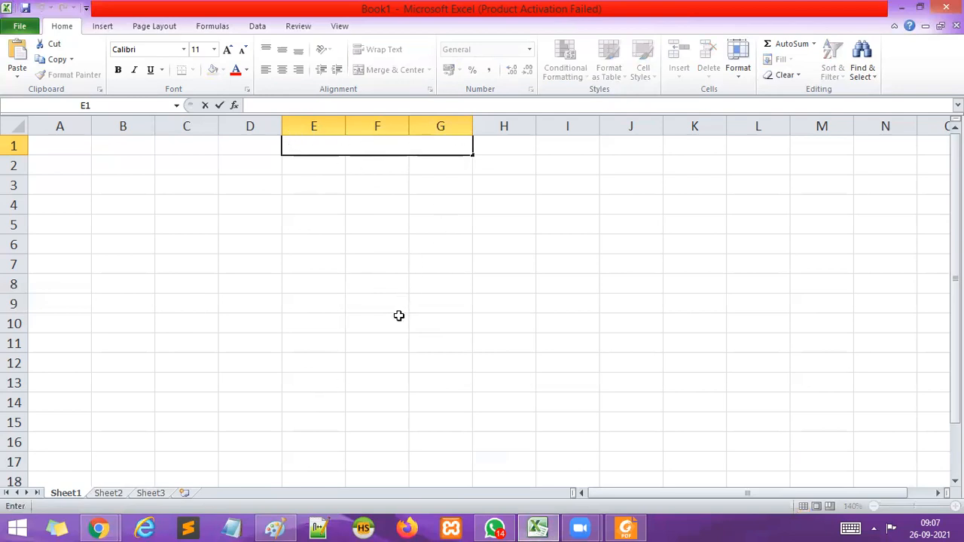
pyautogui.write('re')
pyautogui.press('BackSpace')
pyautogui.write('RELATIVE RE')
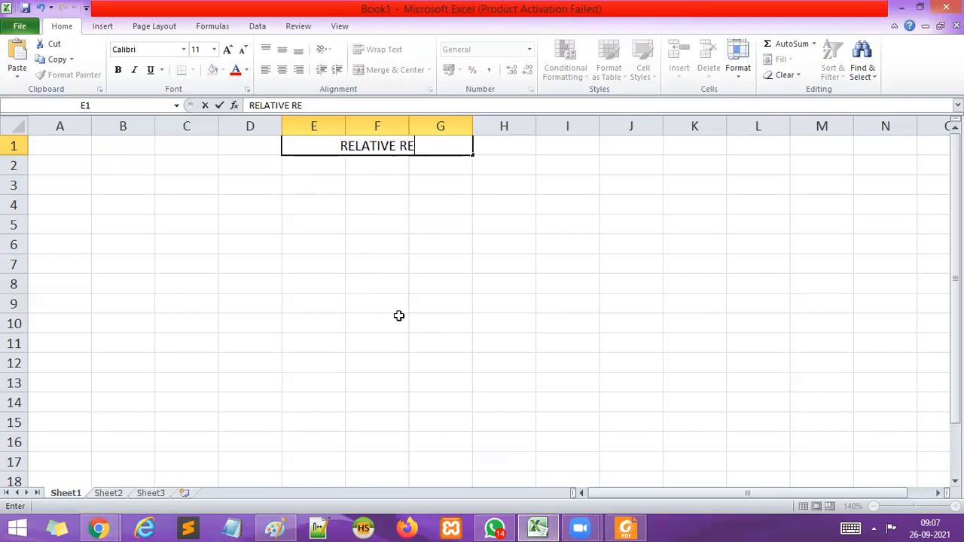
pyautogui.write('FERENCE')
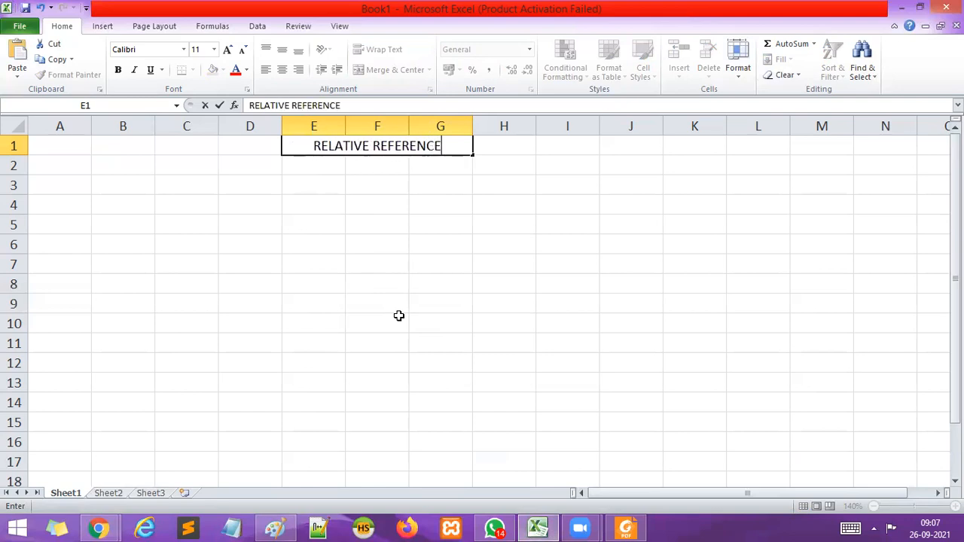
# Enter the column headings DATA1, DATA2 and RESULT in cells B3, C3 and D3.
pyautogui.click(339, 258)
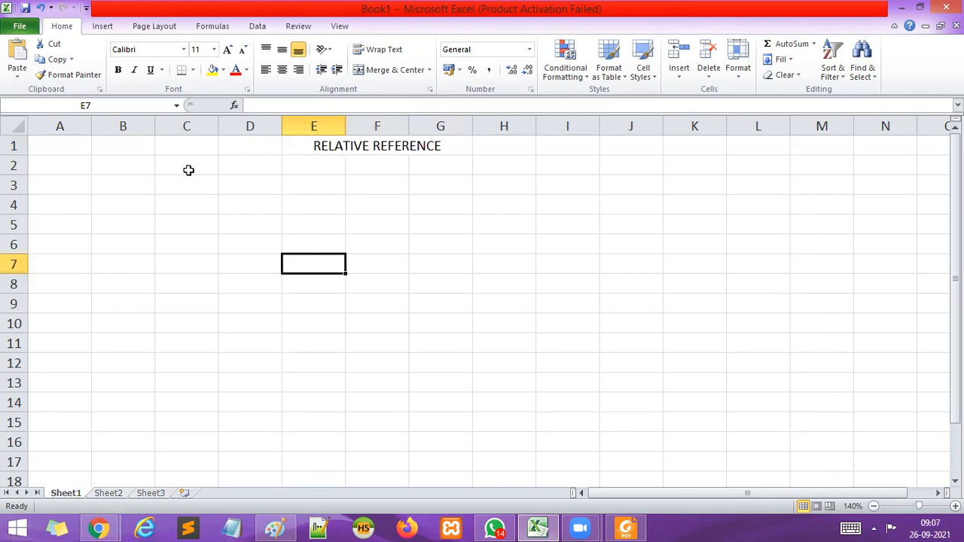
pyautogui.click(120, 183)
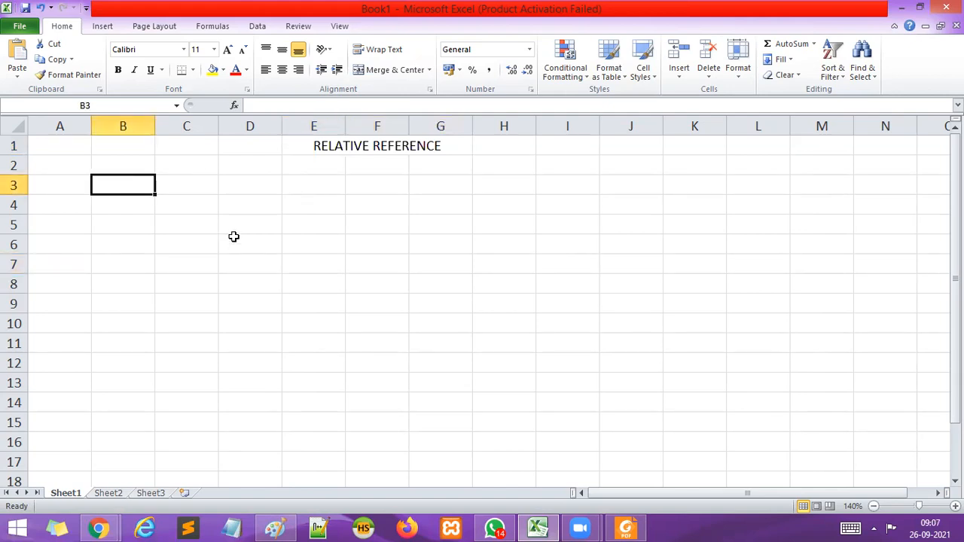
pyautogui.write('DATA1')
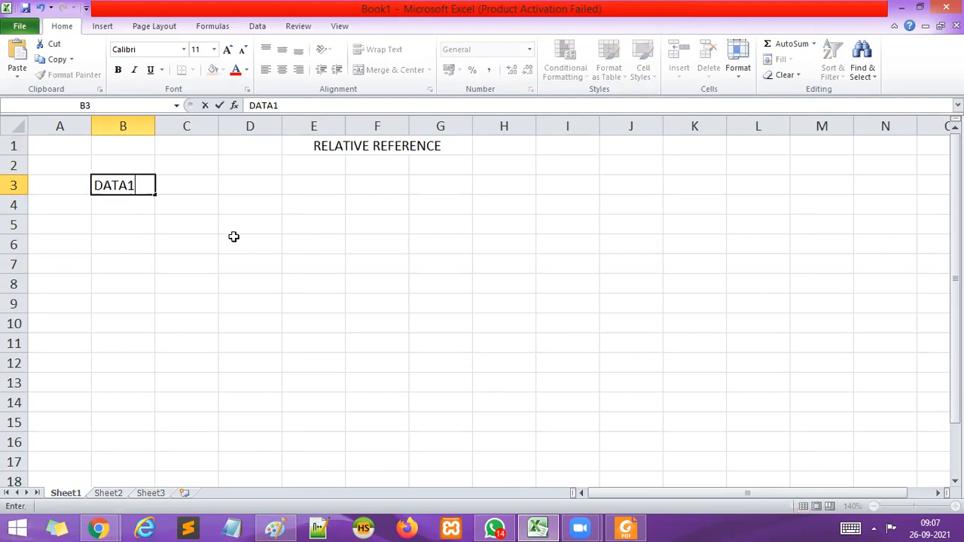
pyautogui.press('Tab')
pyautogui.write('DATA2')
pyautogui.press('Tab')
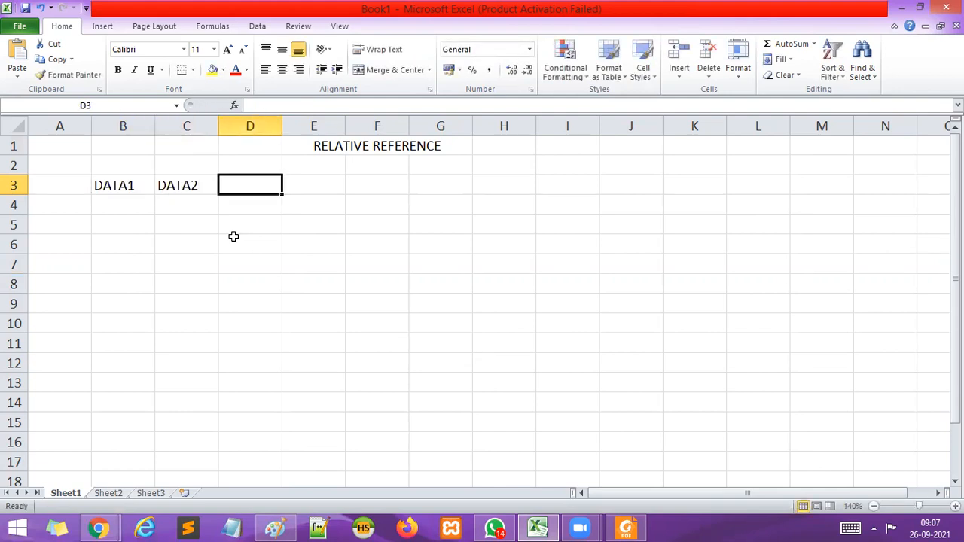
pyautogui.write('E')
pyautogui.press('BackSpace')
pyautogui.write('RESULT')
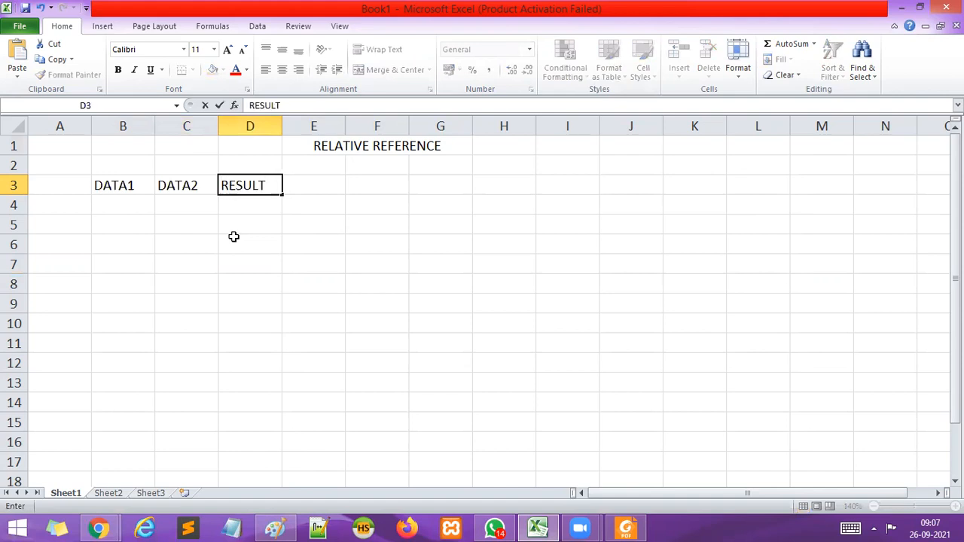
pyautogui.click(166, 277)
# Fill the DATA1 column from B4 to B11 with 14, 15, 18, 19, 17, 10, 17 and 19.
pyautogui.click(119, 198)
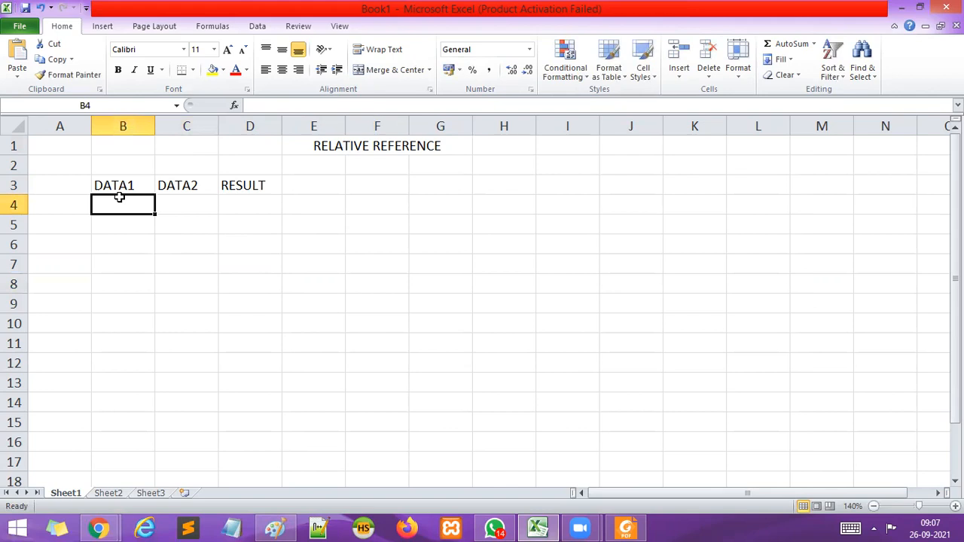
pyautogui.write('14')
pyautogui.press('Return')
pyautogui.write('15')
pyautogui.press('Return')
pyautogui.write('18')
pyautogui.press('Return')
pyautogui.write('19')
pyautogui.press('Return')
pyautogui.write('17')
pyautogui.press('Return')
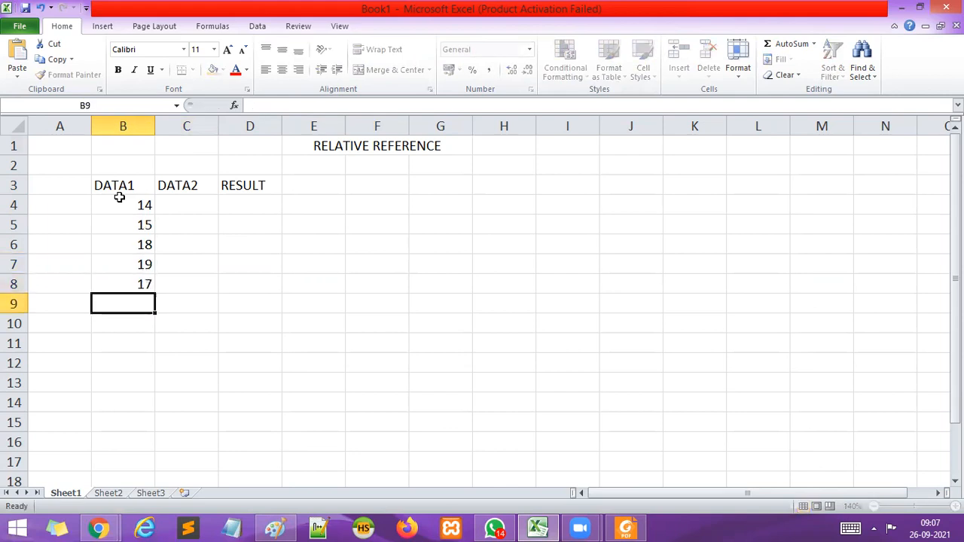
pyautogui.write('10')
pyautogui.press('Return')
pyautogui.write('17')
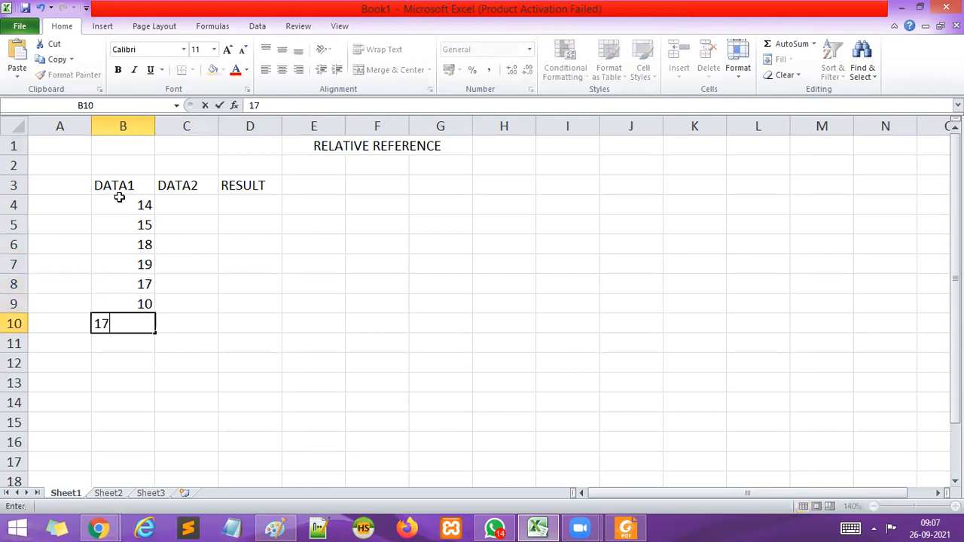
pyautogui.press('Return')
pyautogui.write('19')
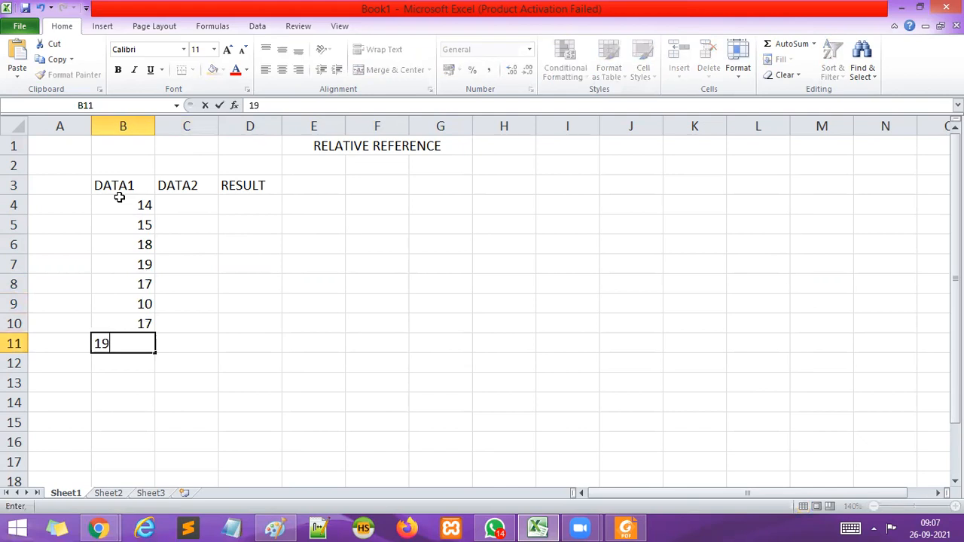
pyautogui.click(273, 346)
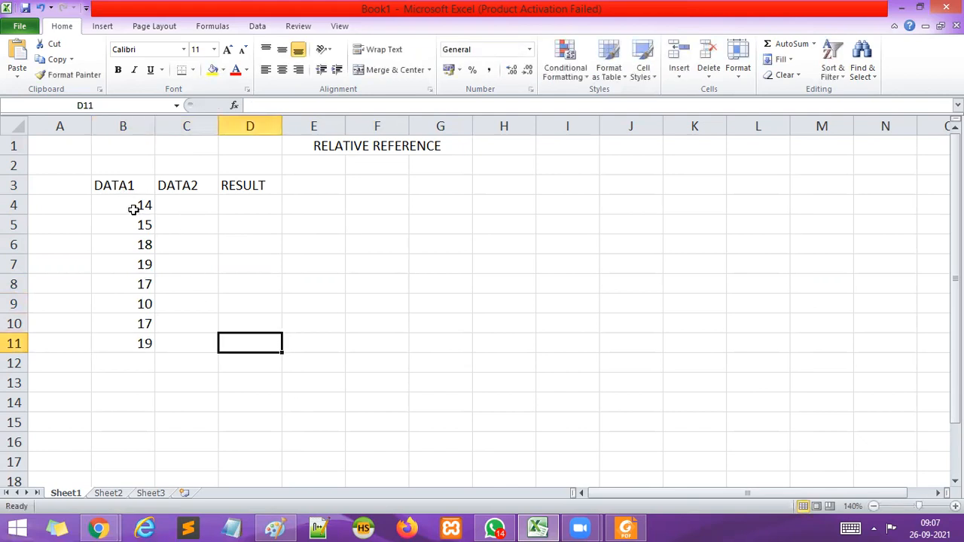
# Fill the DATA2 column from C4 to C11 with 36, 25, 14, 47, 48, 10, 12 and 13.
pyautogui.click(177, 204)
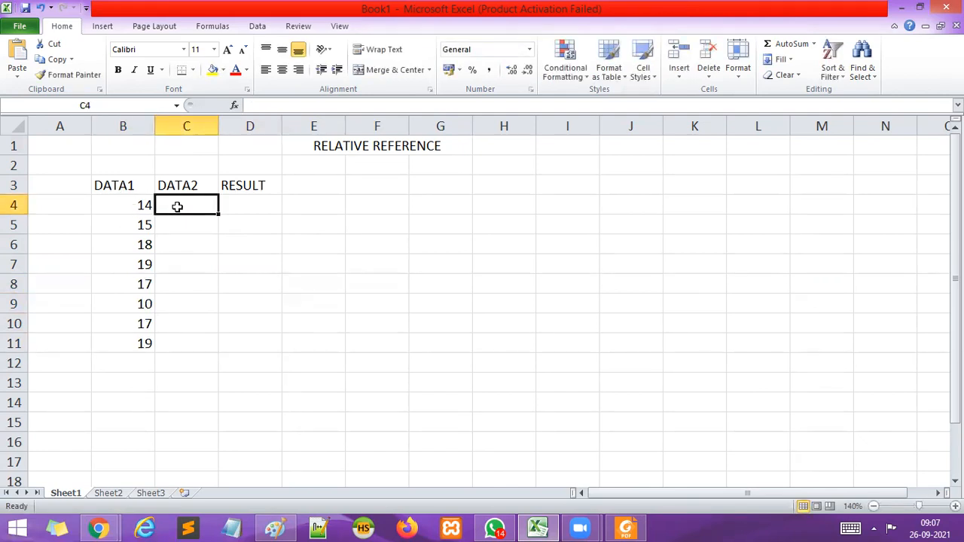
pyautogui.write('36')
pyautogui.press('Return')
pyautogui.write('25')
pyautogui.press('Return')
pyautogui.write('14')
pyautogui.press('Return')
pyautogui.write('47')
pyautogui.press('Return')
pyautogui.write('48')
pyautogui.press('Return')
pyautogui.write('10')
pyautogui.press('Return')
pyautogui.write('12')
pyautogui.press('Return')
pyautogui.write('13')
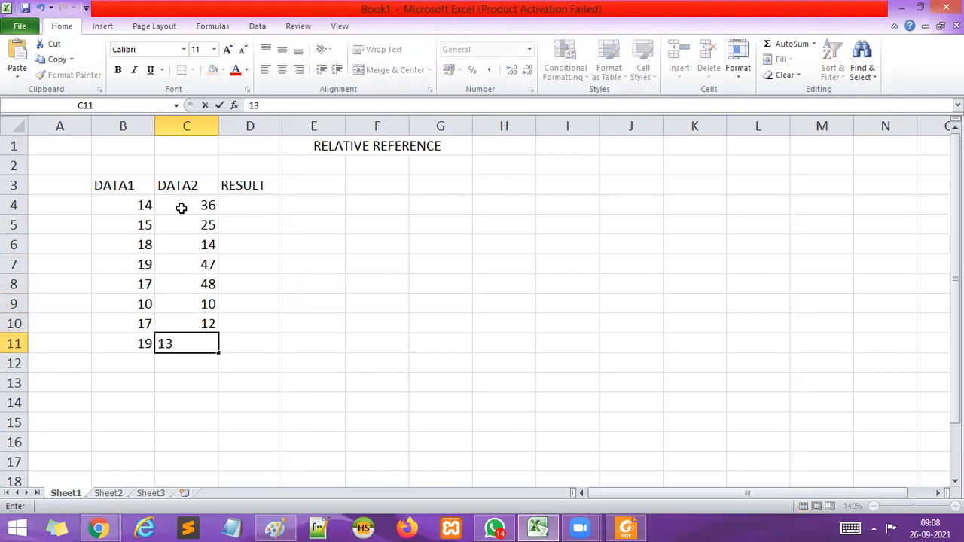
pyautogui.click(270, 304)
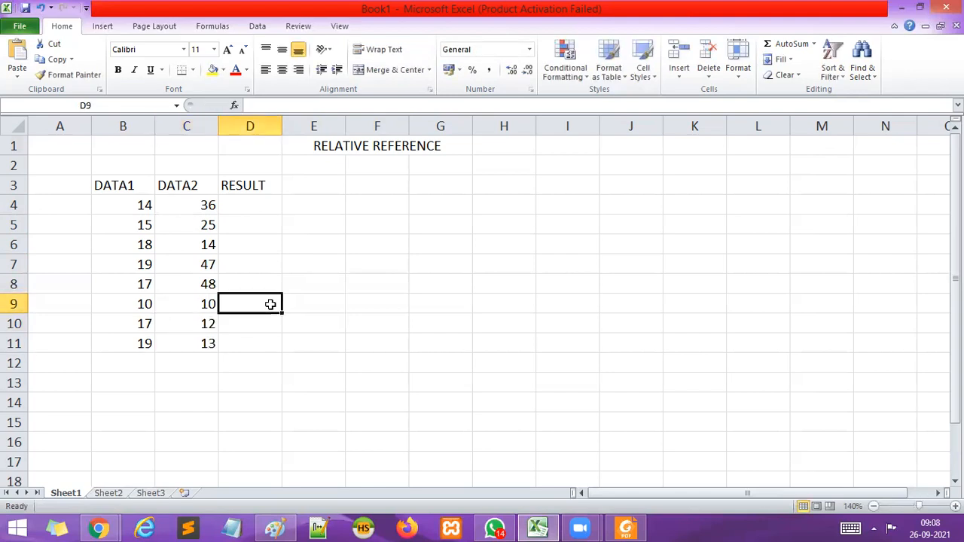
# Enter the formula =SUM(B4:C4) in cell D4 under RESULT.
pyautogui.click(245, 203)
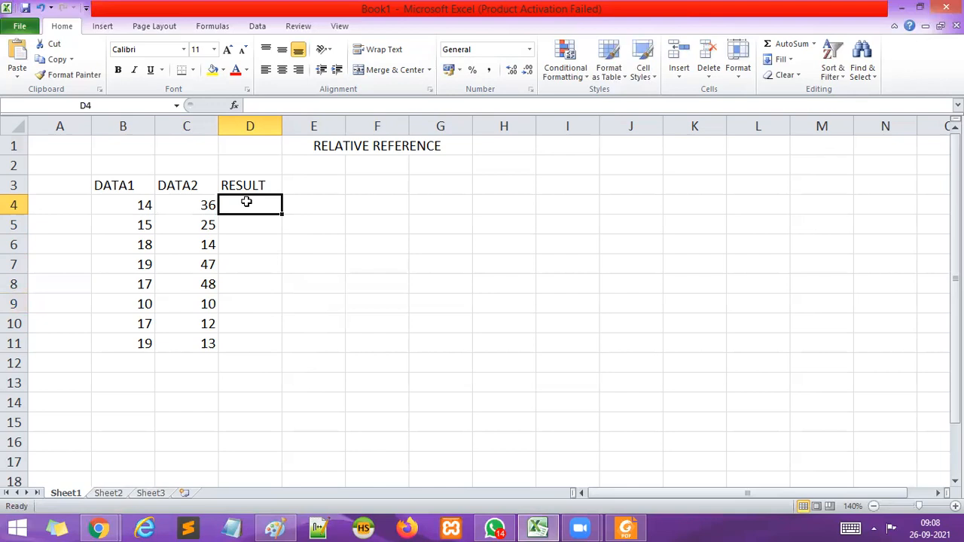
pyautogui.write('=SU')
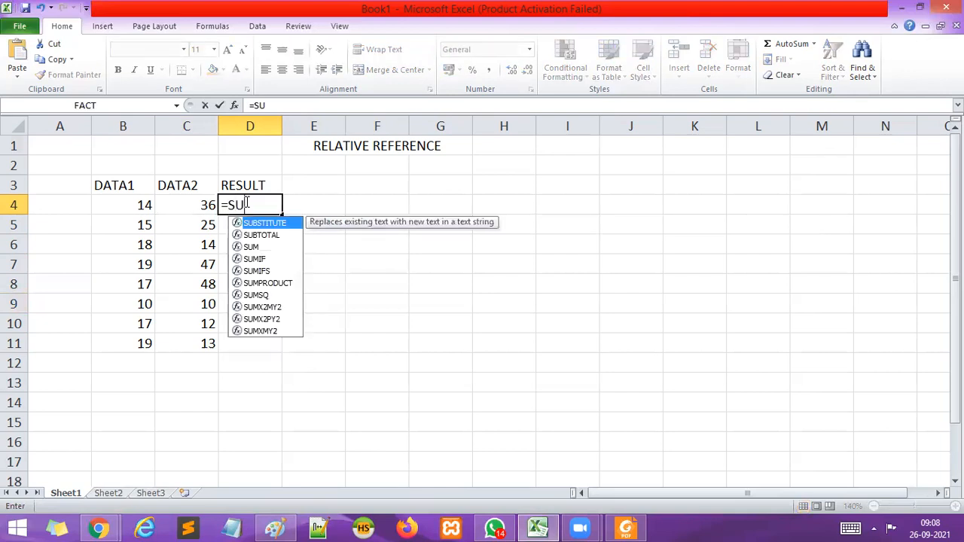
pyautogui.write('M(')
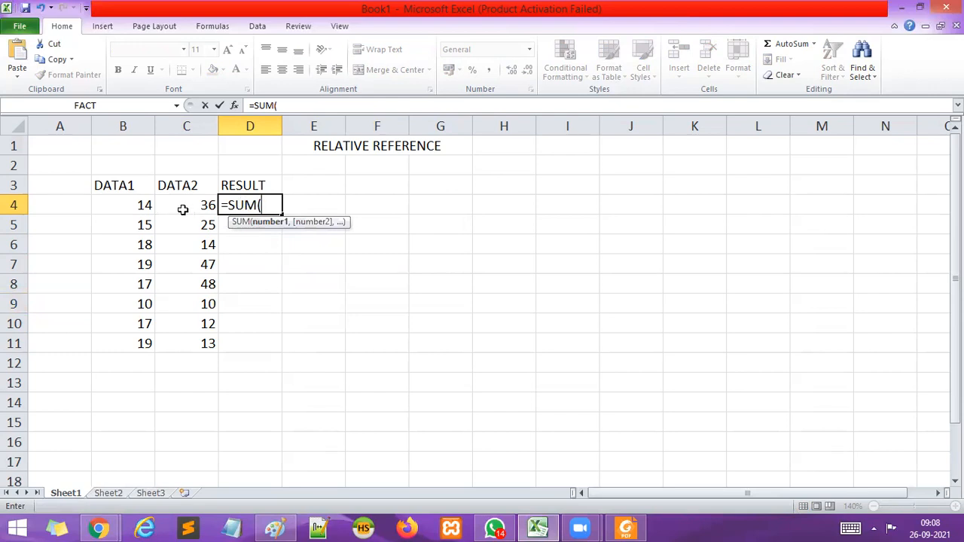
pyautogui.click(105, 205)
pyautogui.moveTo(105, 205); pyautogui.dragTo(181, 209)
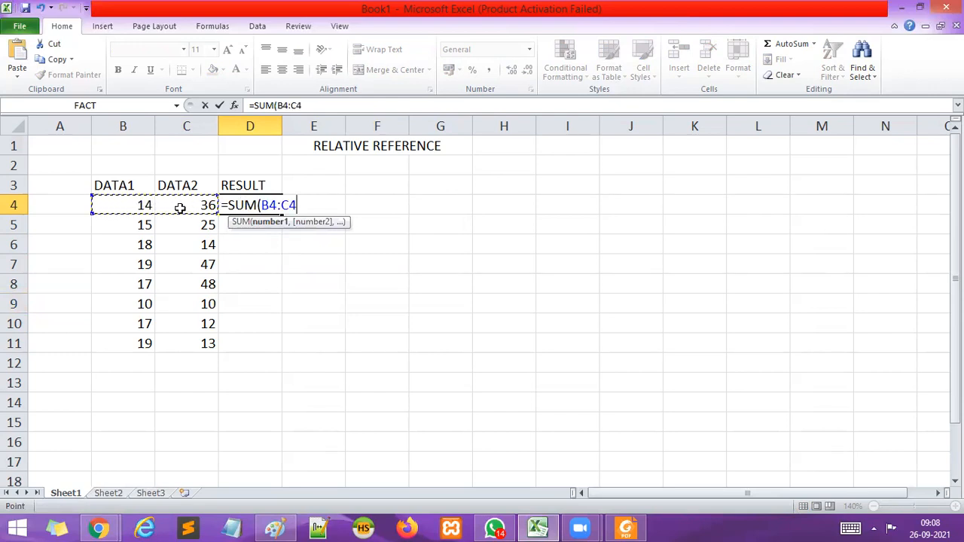
pyautogui.click(128, 202)
pyautogui.moveTo(128, 202); pyautogui.dragTo(205, 193)
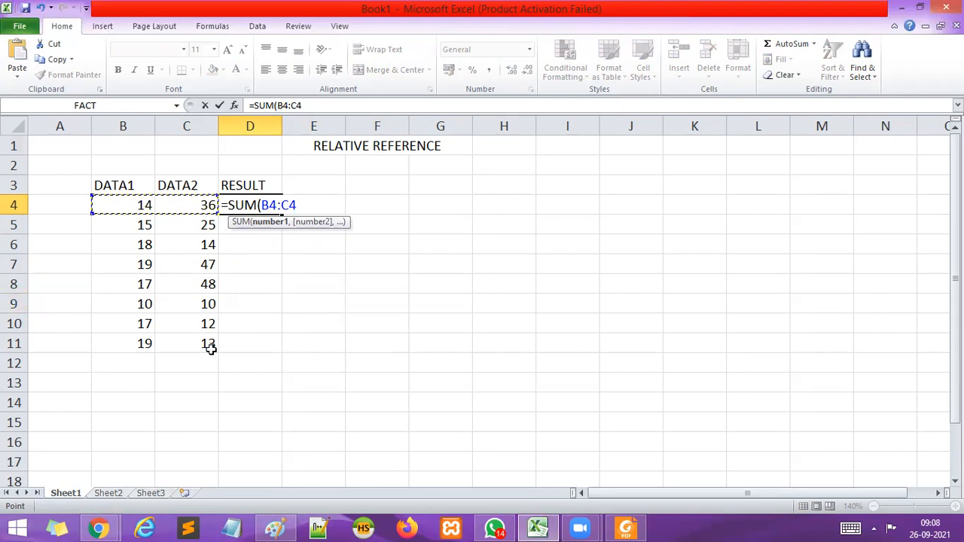
pyautogui.write(')')
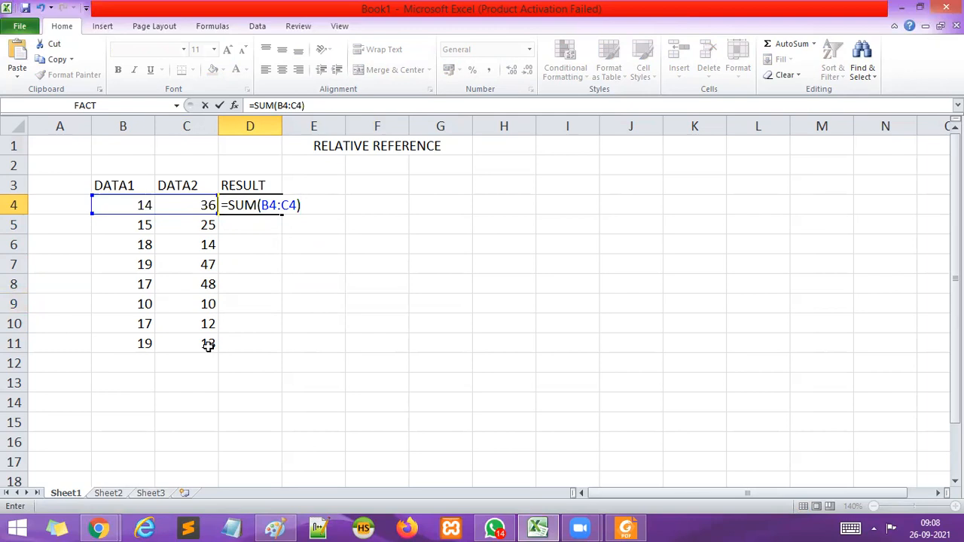
pyautogui.press('Return')
# Copy the SUM formula from D4 down the RESULT column through D11 with AutoFill.
pyautogui.click(150, 208)
pyautogui.click(185, 206)
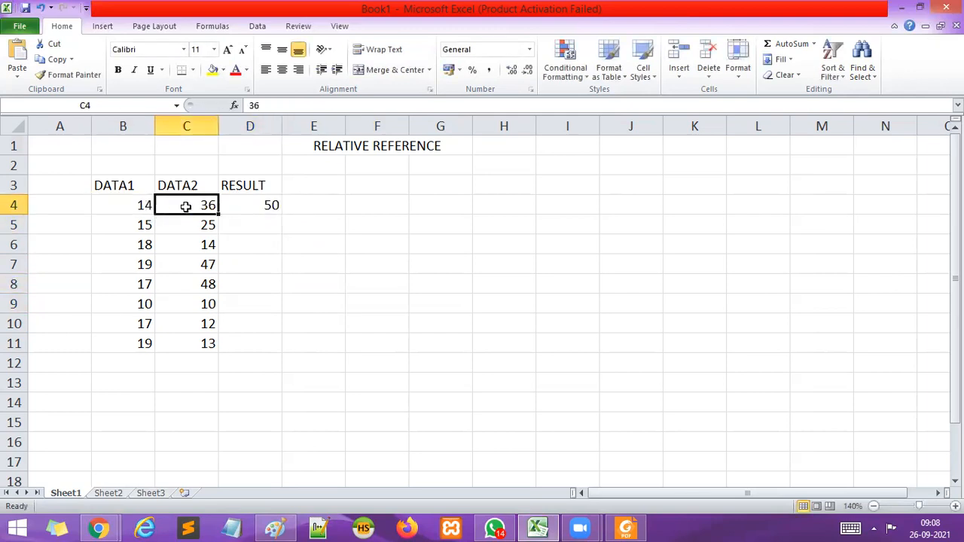
pyautogui.click(257, 208)
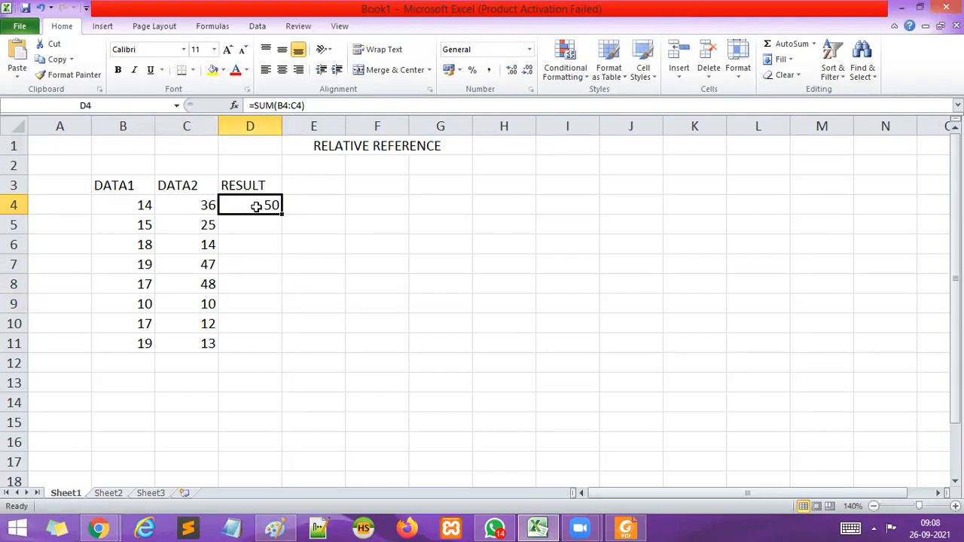
pyautogui.click(269, 252)
pyautogui.click(266, 205)
pyautogui.moveTo(280, 214); pyautogui.dragTo(274, 348)
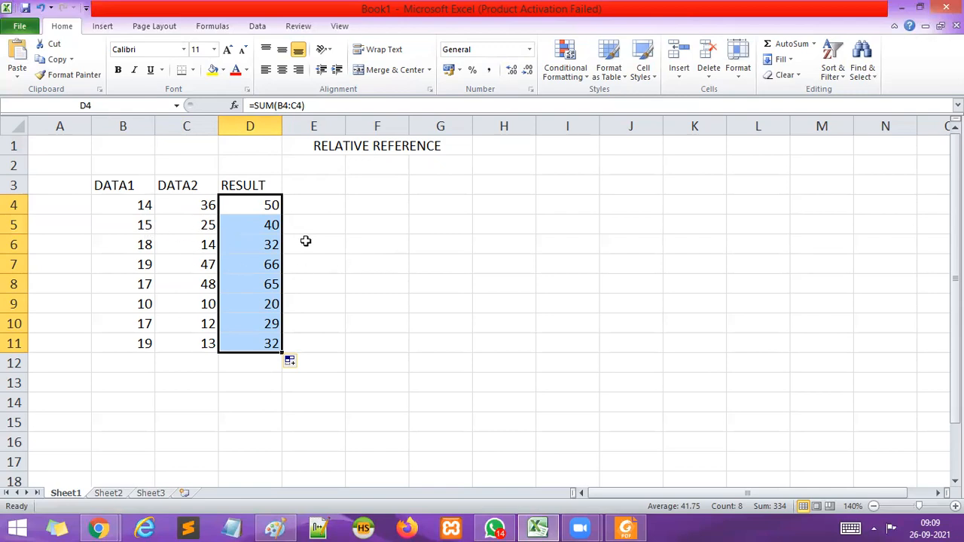
# Examine the copied formulas in D5 through D8 to compare how their cell references change from row to row.
pyautogui.click(348, 243)
pyautogui.click(272, 225)
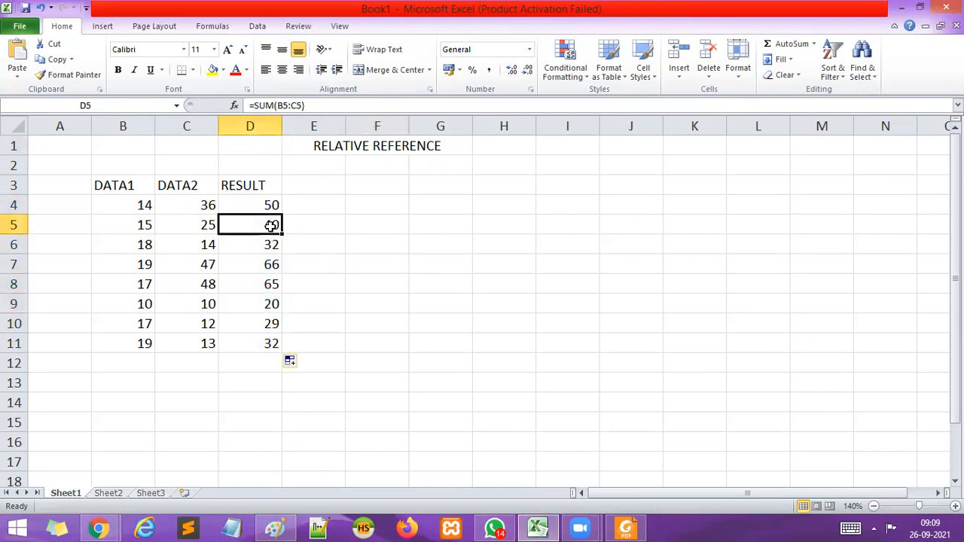
pyautogui.click(261, 246)
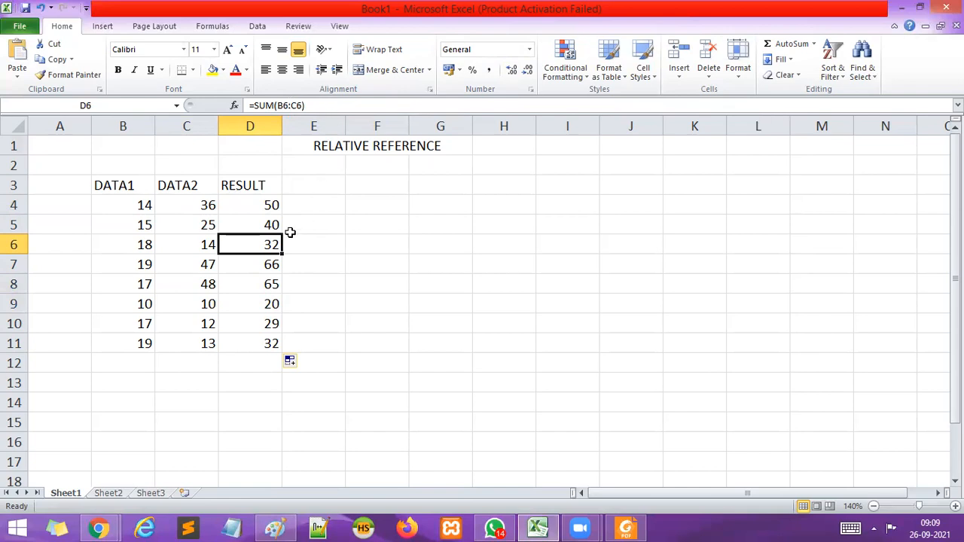
pyautogui.click(271, 265)
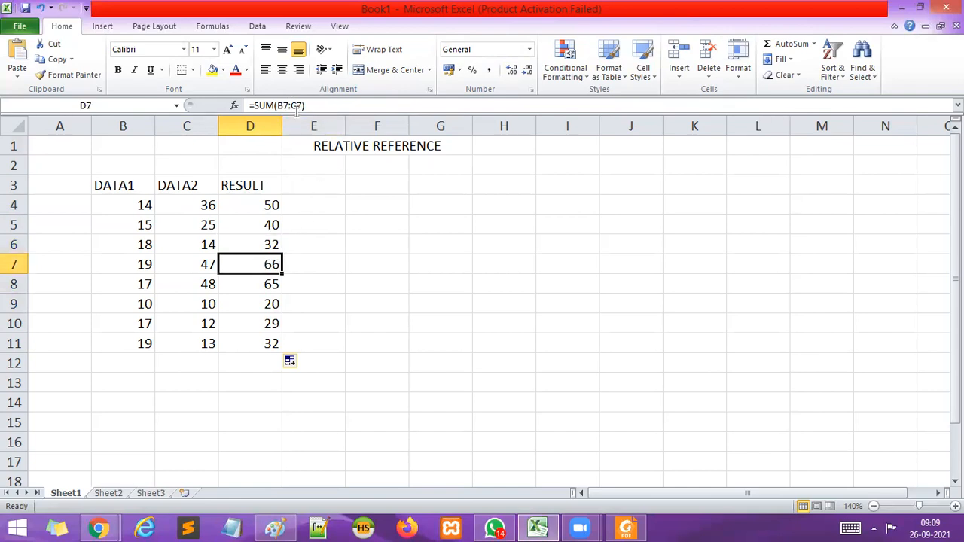
pyautogui.click(271, 284)
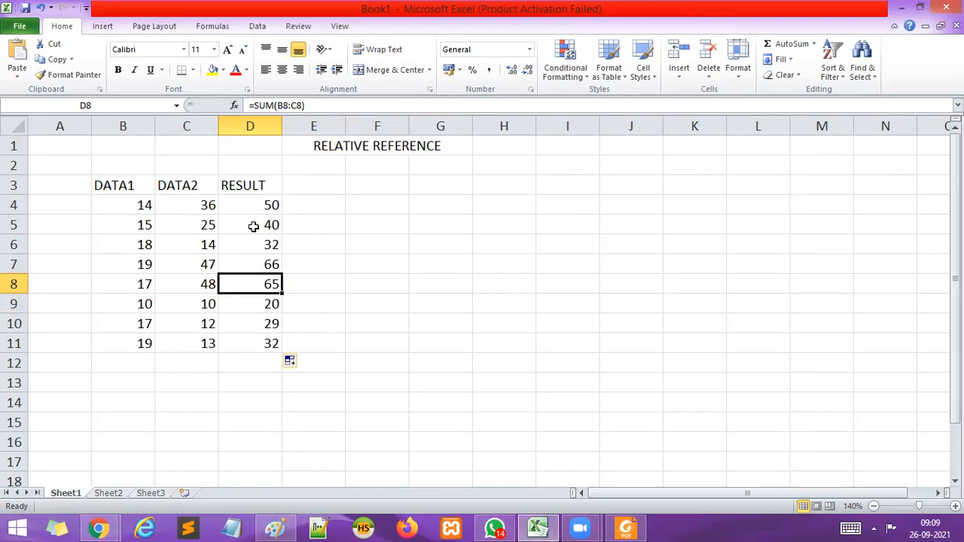
pyautogui.click(336, 242)
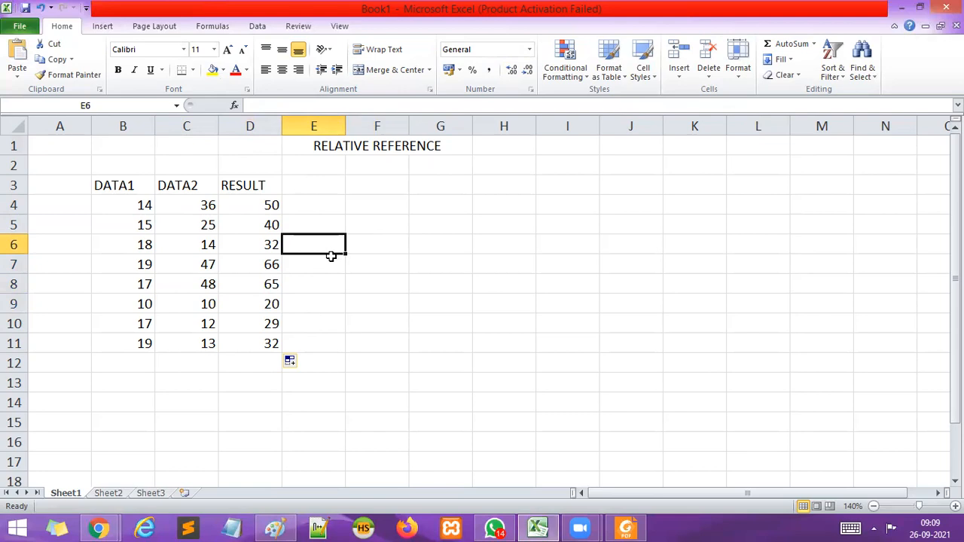
# Center the contents of the whole data table in B3:D11 horizontally.
pyautogui.moveTo(123, 186); pyautogui.dragTo(273, 340)
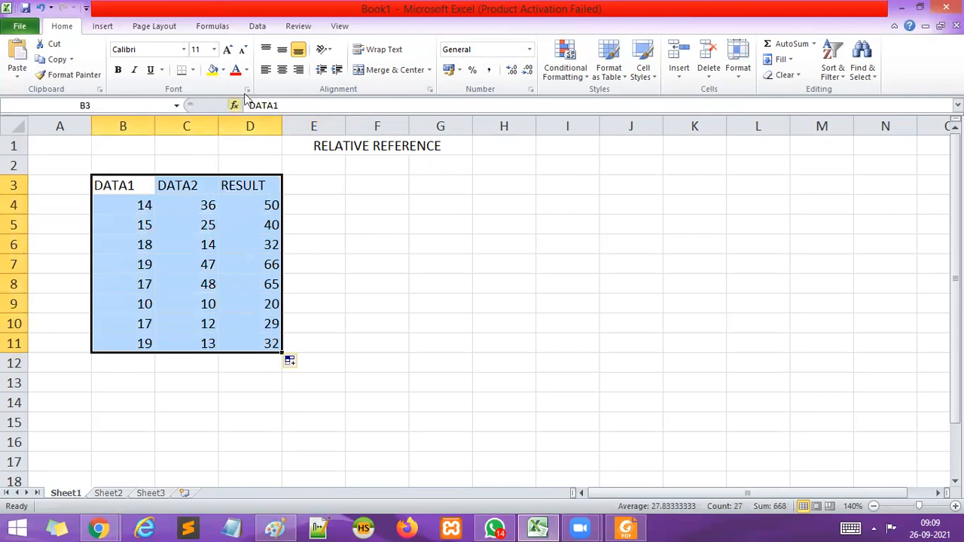
pyautogui.click(283, 71)
pyautogui.click(384, 260)
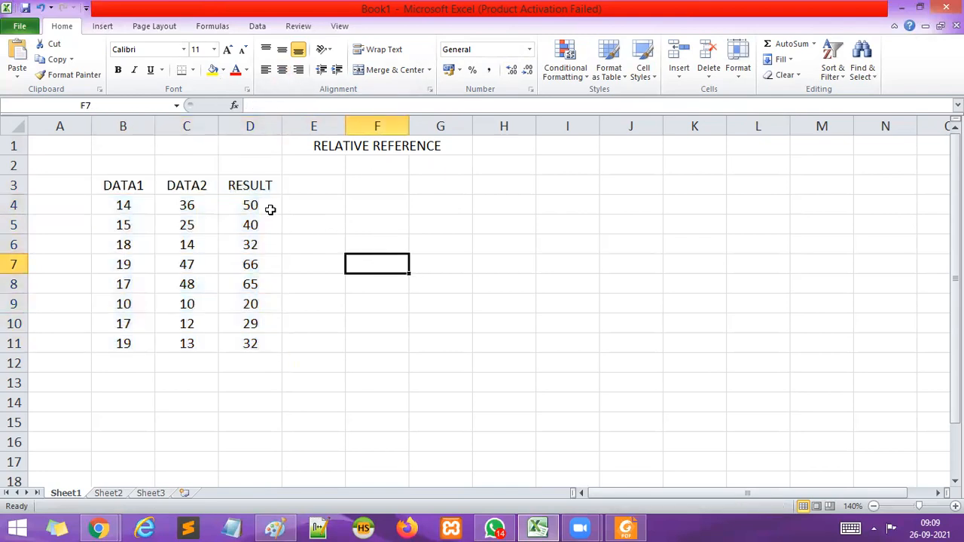
# Apply a light red fill to the heading cells B3:D3.
pyautogui.moveTo(128, 185); pyautogui.dragTo(250, 185)
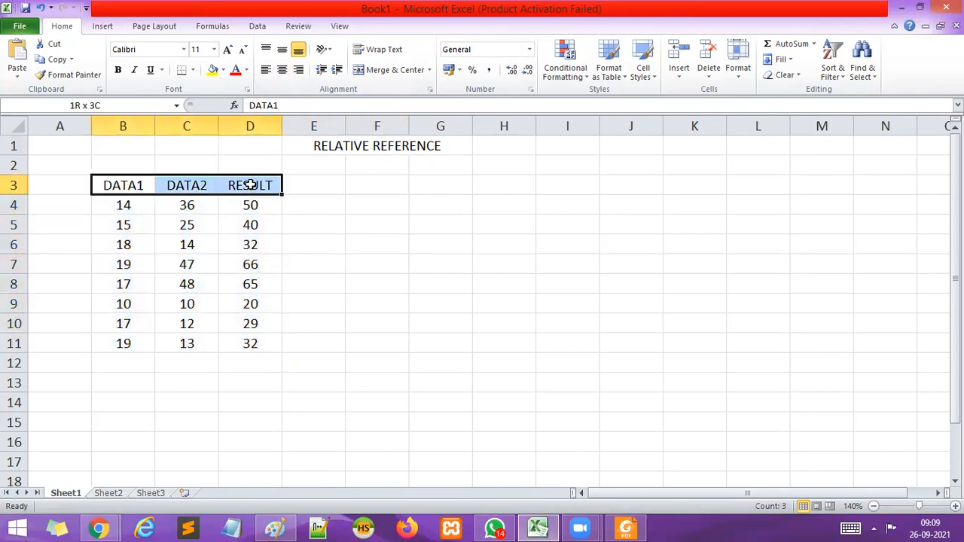
pyautogui.click(223, 71)
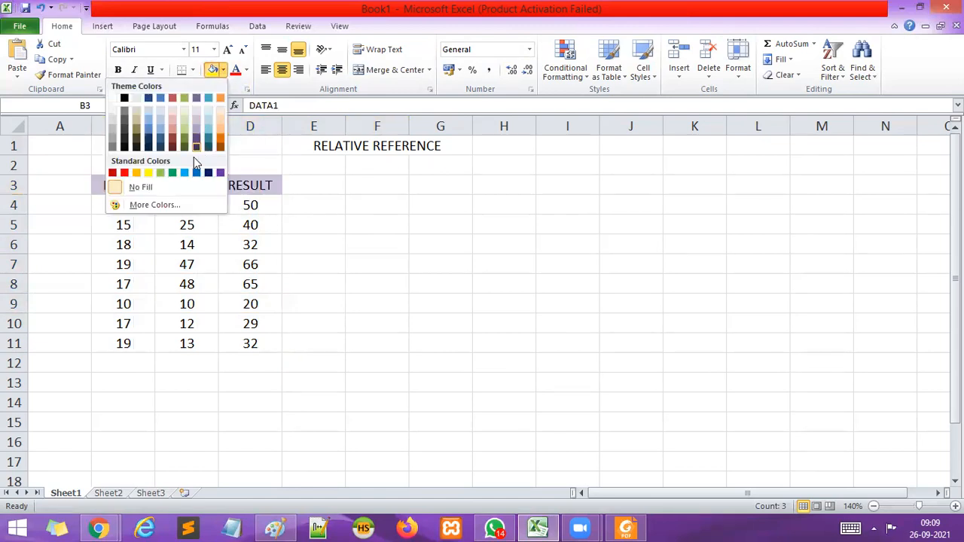
pyautogui.click(172, 120)
pyautogui.click(424, 239)
pyautogui.click(390, 334)
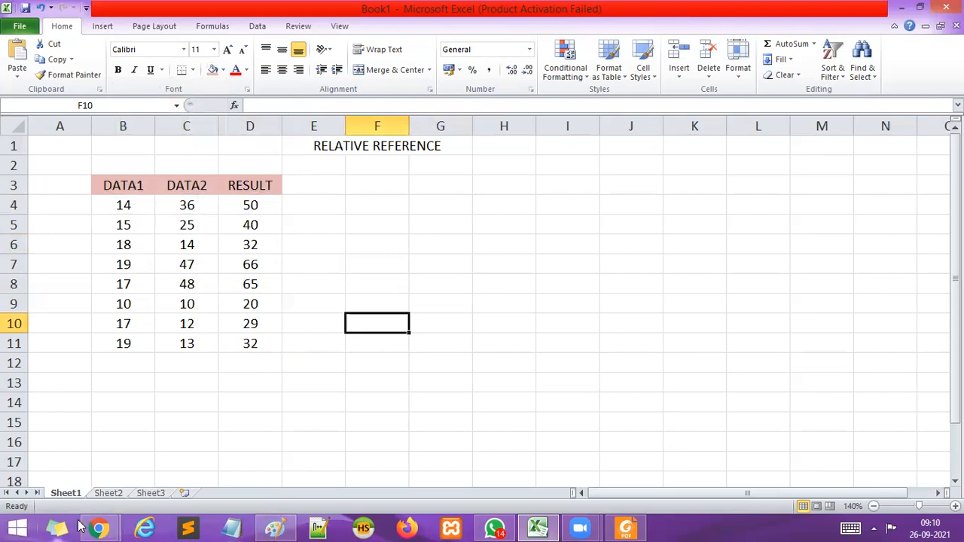
# Switch to the Google Meet call, admit the participant asking to join, and return to the Excel workbook.
pyautogui.moveTo(105, 526)
pyautogui.click(102, 467)
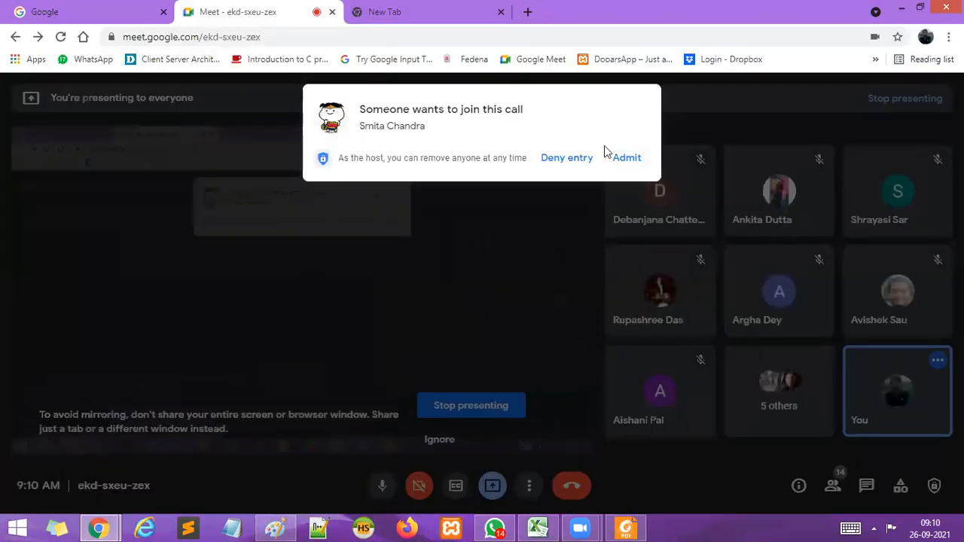
pyautogui.click(625, 158)
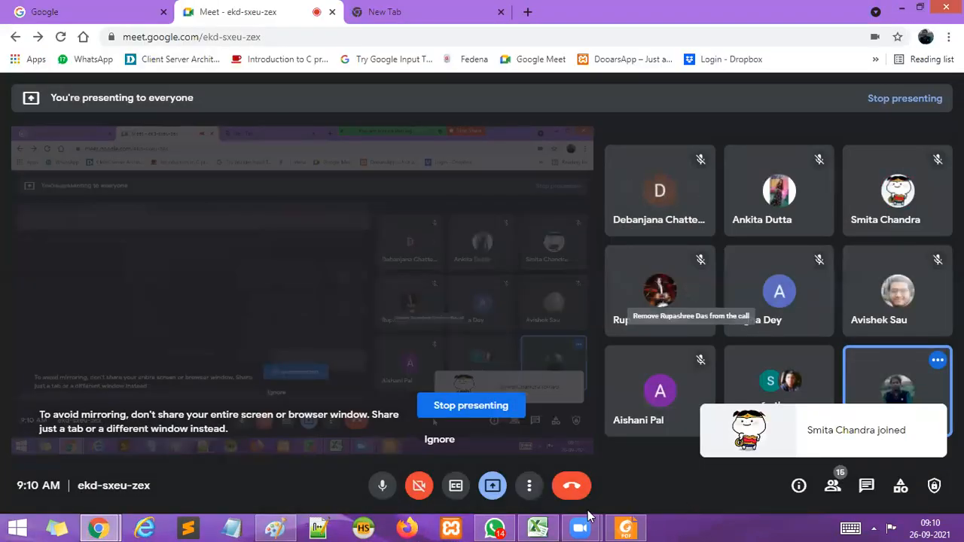
pyautogui.click(540, 527)
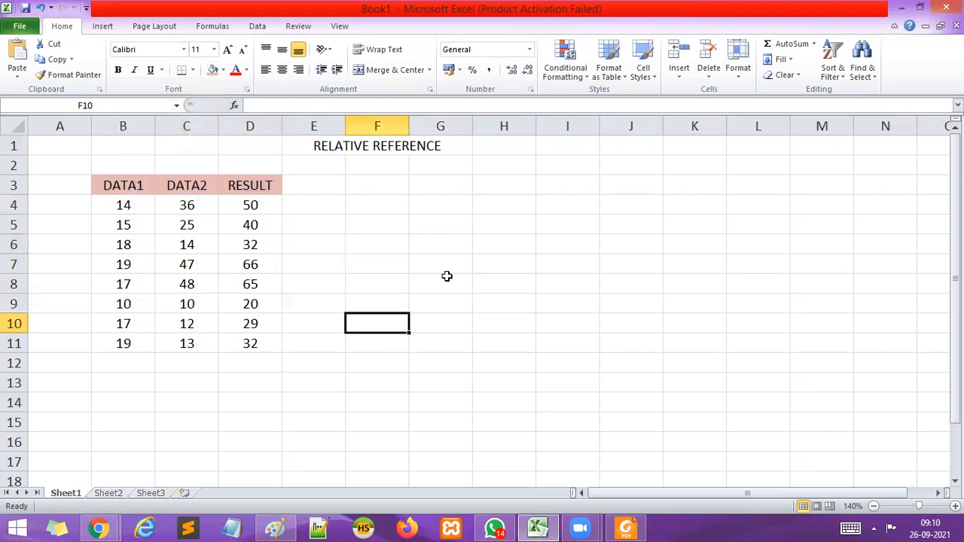
pyautogui.click(372, 191)
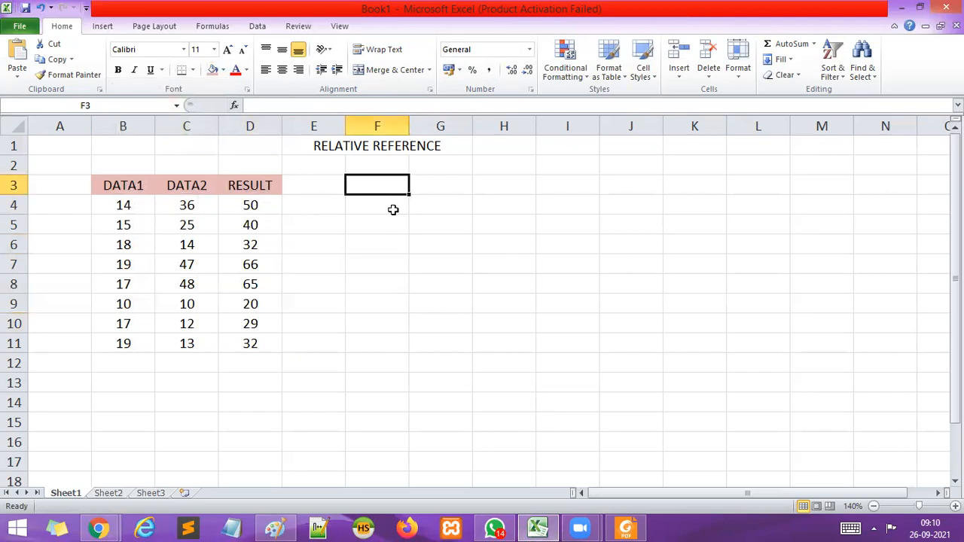
pyautogui.click(126, 185)
pyautogui.moveTo(127, 185); pyautogui.dragTo(251, 181)
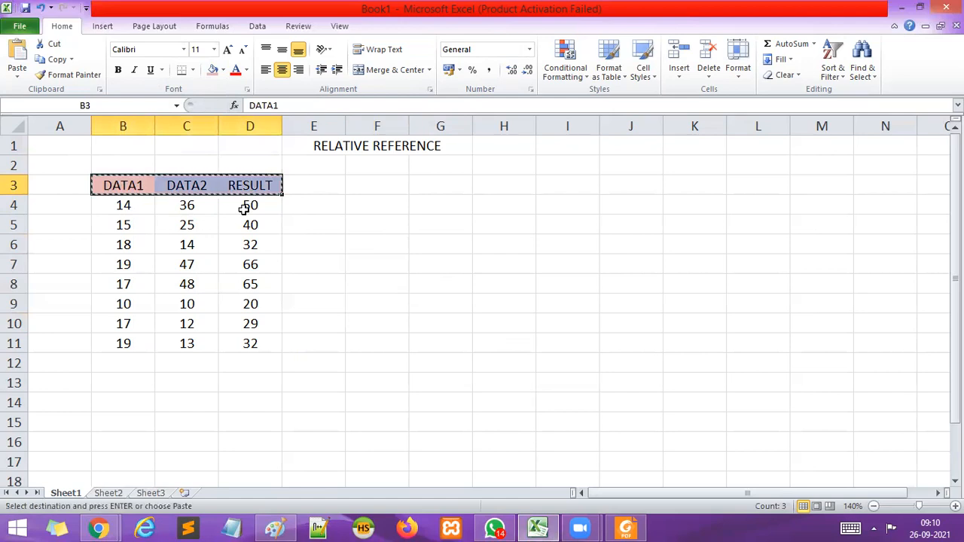
pyautogui.click(376, 186)
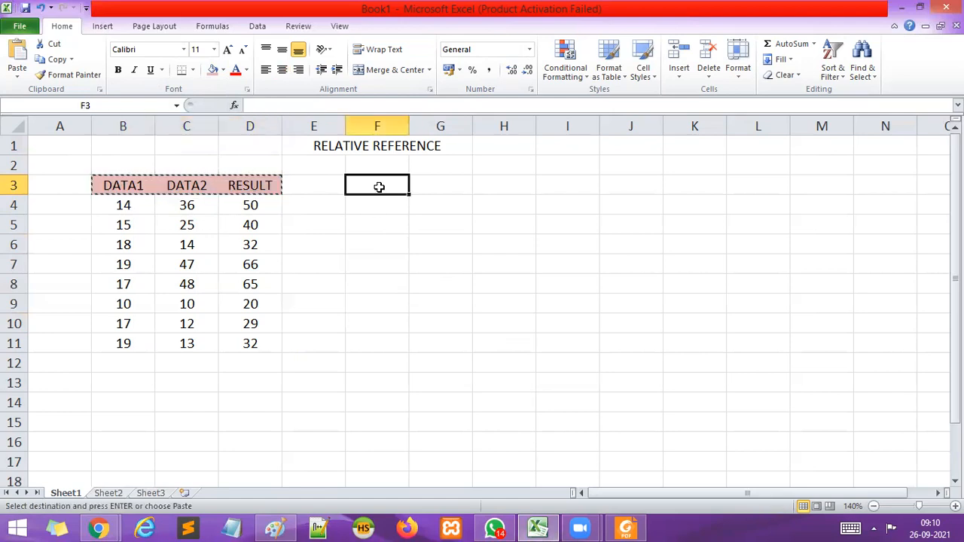
pyautogui.doubleClick(413, 301)
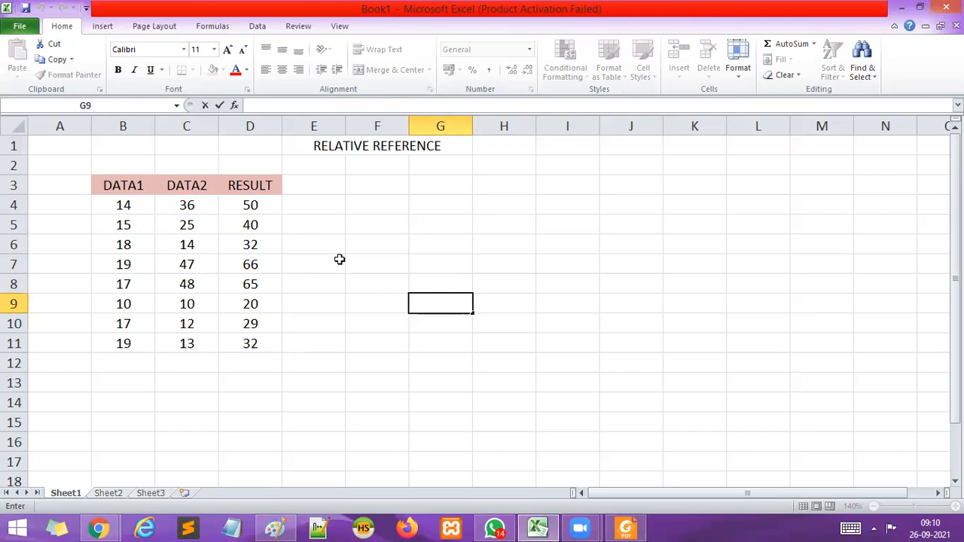
pyautogui.click(309, 238)
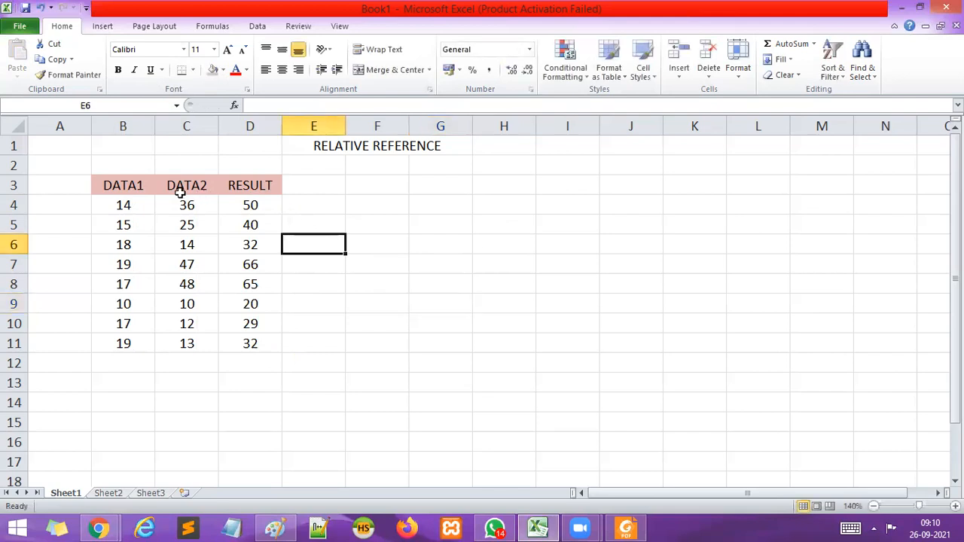
pyautogui.click(455, 227)
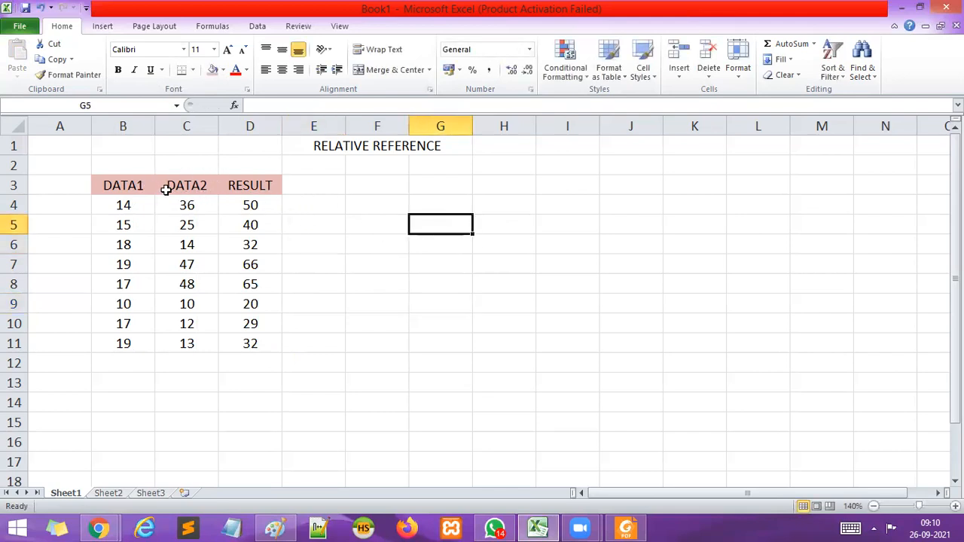
pyautogui.click(339, 217)
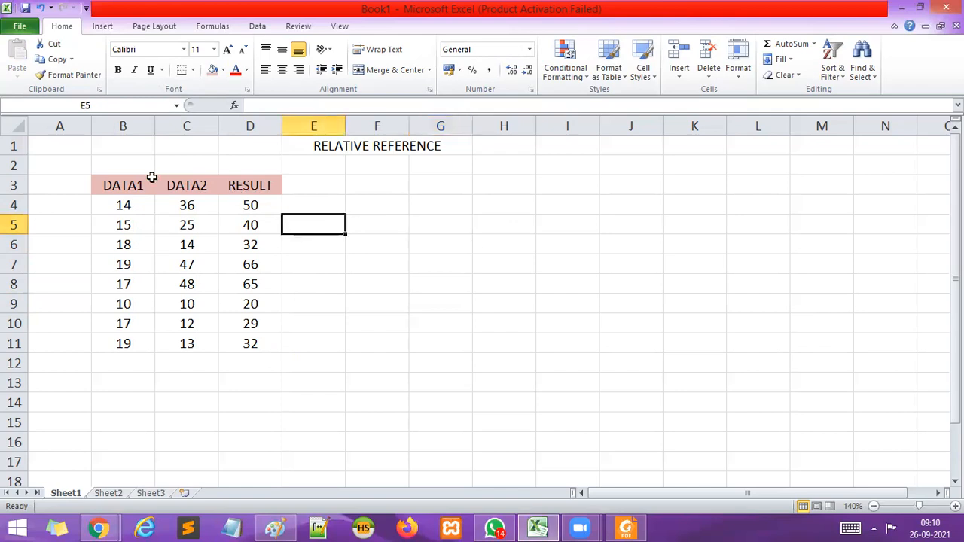
pyautogui.click(433, 211)
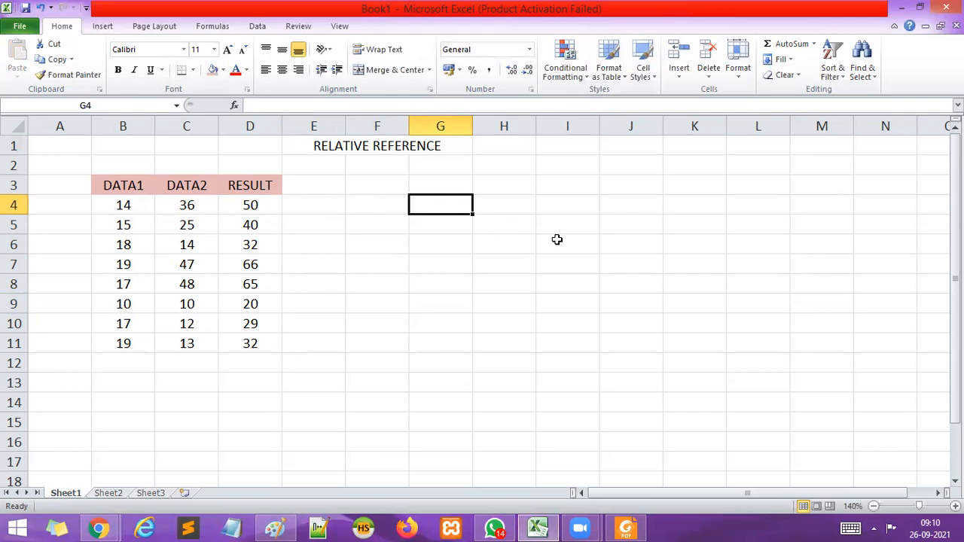
pyautogui.click(496, 183)
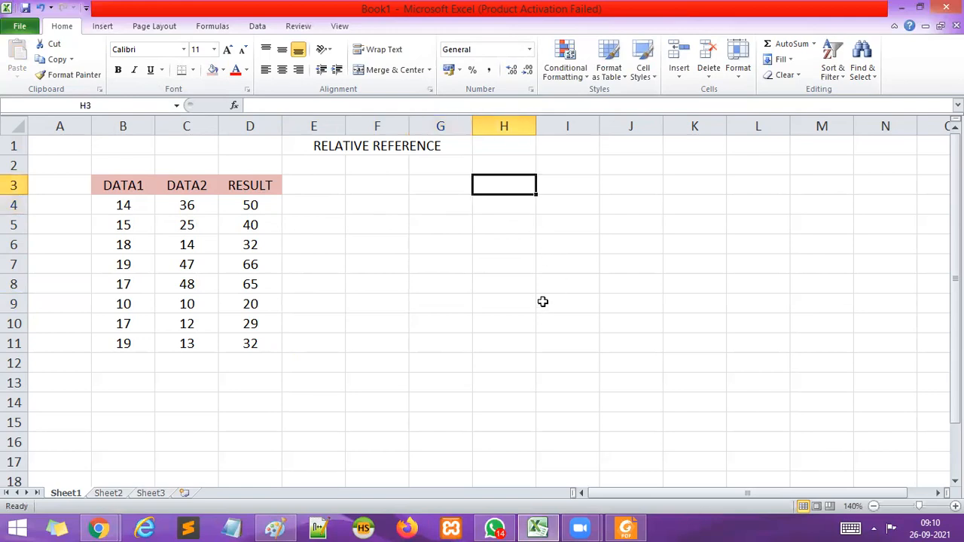
# Merge and center cells H2:J2 and enter the title MIXED CELL REFERENCE.
pyautogui.moveTo(528, 163); pyautogui.dragTo(625, 163)
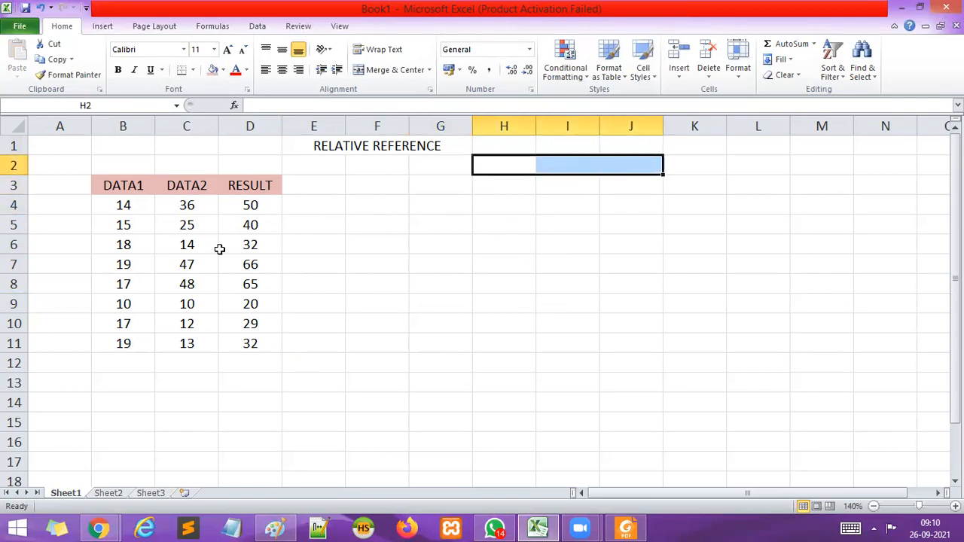
pyautogui.click(395, 69)
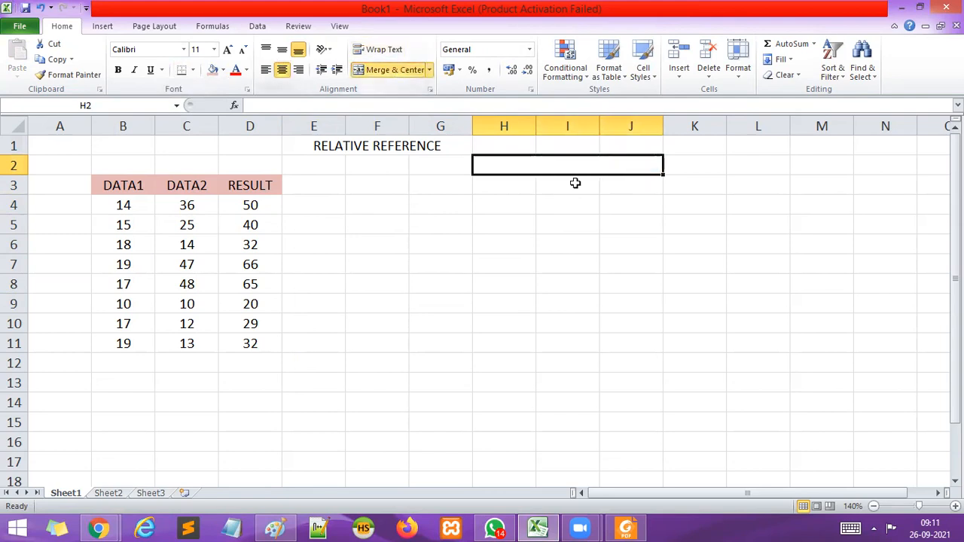
pyautogui.doubleClick(557, 164)
pyautogui.write('MIXED CELL REFERENCE')
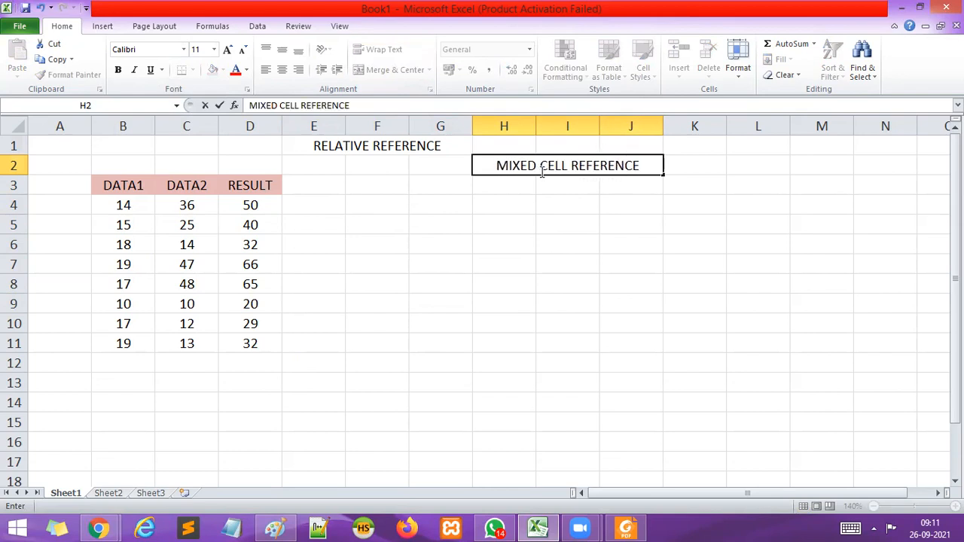
pyautogui.click(570, 248)
# Increase the font size of the MIXED CELL REFERENCE title by one step and make it bold.
pyautogui.click(542, 170)
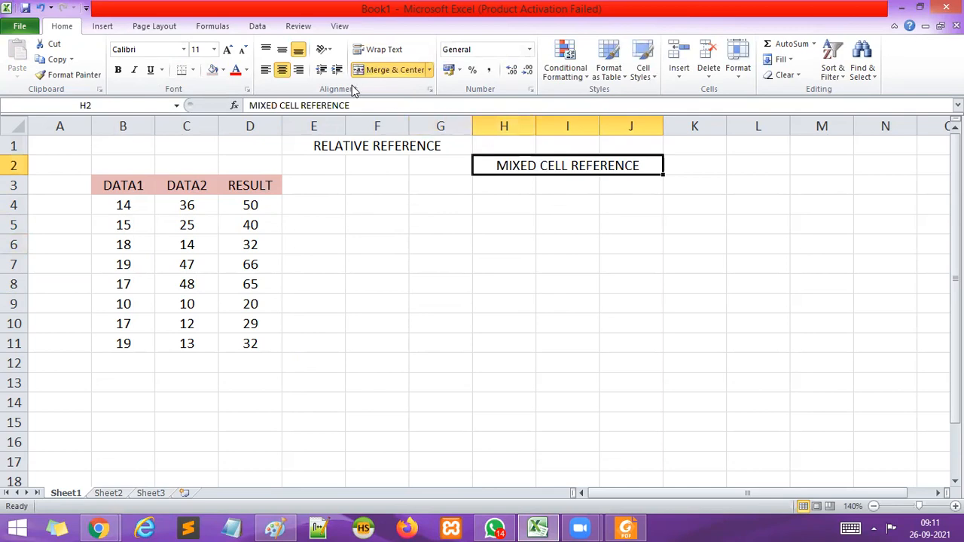
pyautogui.click(231, 50)
pyautogui.click(117, 70)
pyautogui.click(443, 245)
# Copy the headings DATA1, DATA2 and RESULT from B3:D3 to G3:I3.
pyautogui.click(450, 193)
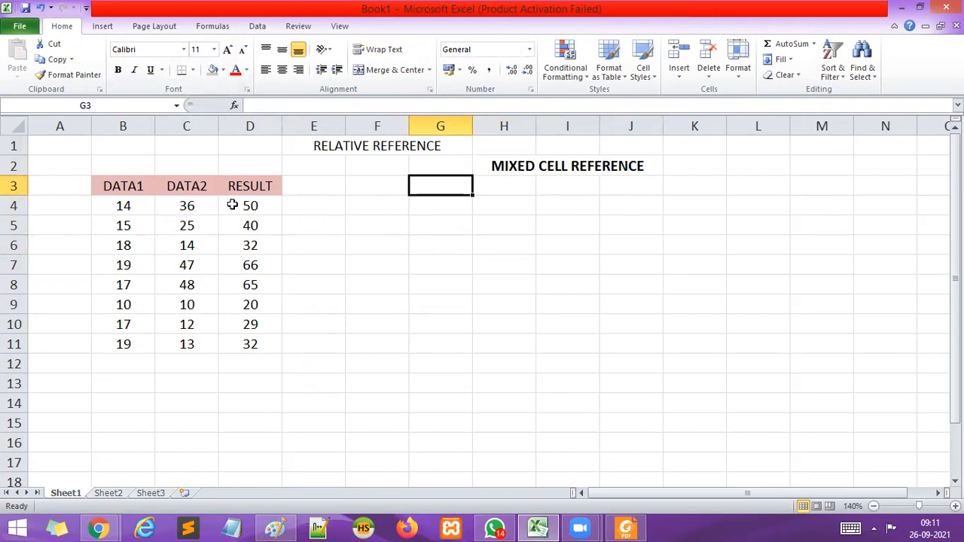
pyautogui.moveTo(128, 186); pyautogui.dragTo(273, 186)
pyautogui.hotkey('ctrl', 'c')
pyautogui.click(441, 185)
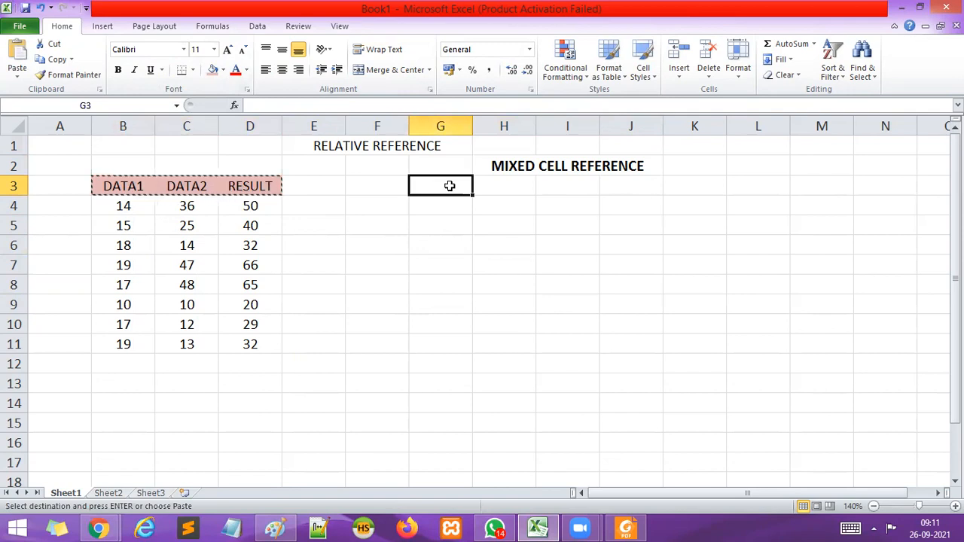
pyautogui.hotkey('ctrl', 'v')
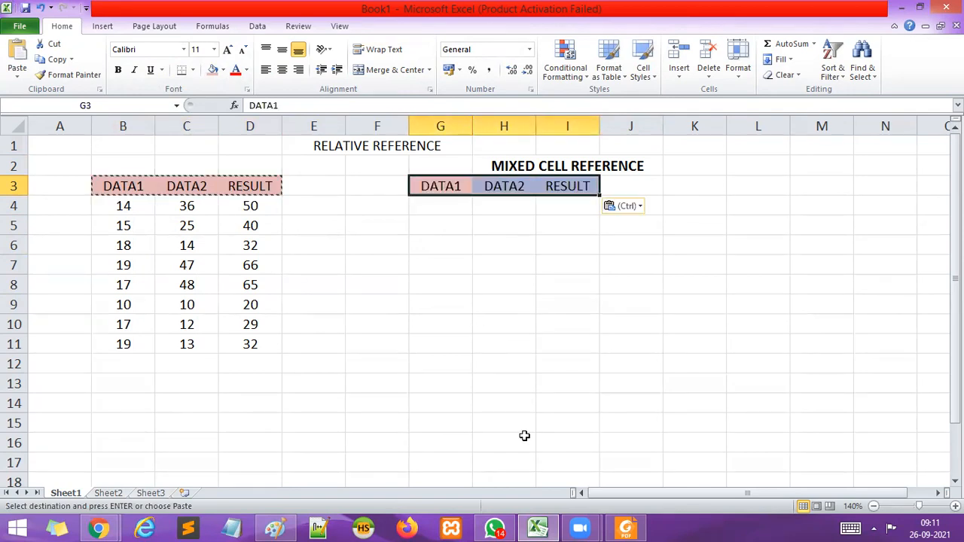
pyautogui.click(567, 344)
# Enter 12, 13 and 14 from G4 down in the new DATA1 column and extend the series to 24 in G16.
pyautogui.click(445, 207)
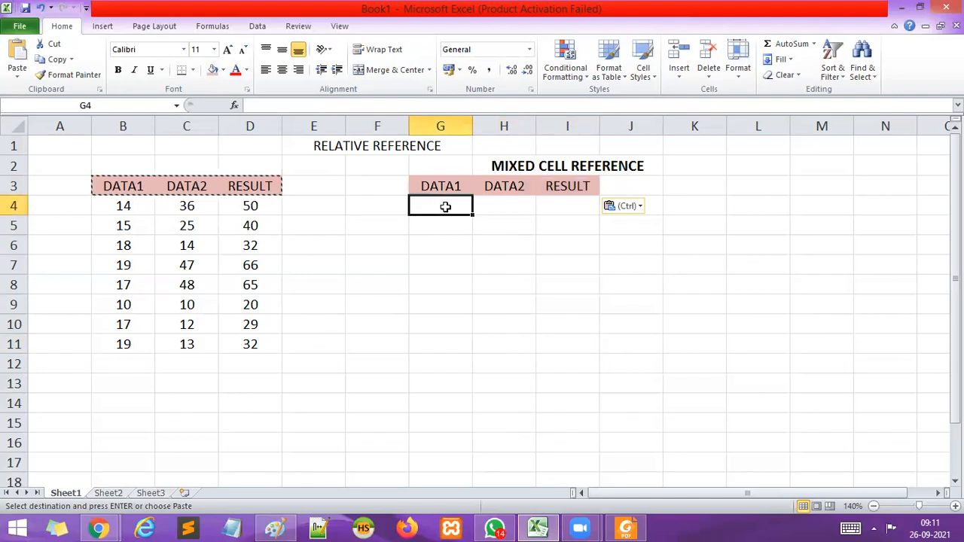
pyautogui.write('12')
pyautogui.press('Return')
pyautogui.write('13')
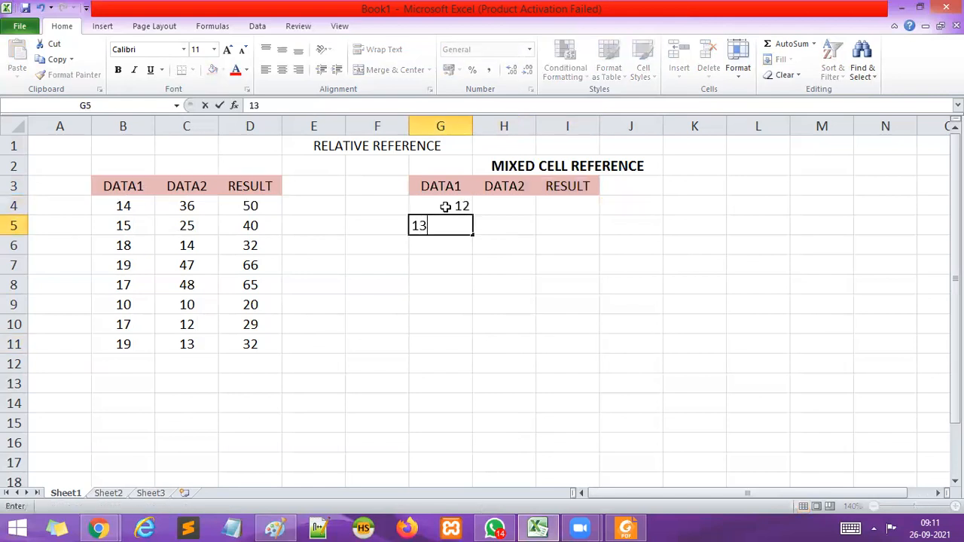
pyautogui.press('Return')
pyautogui.write('14')
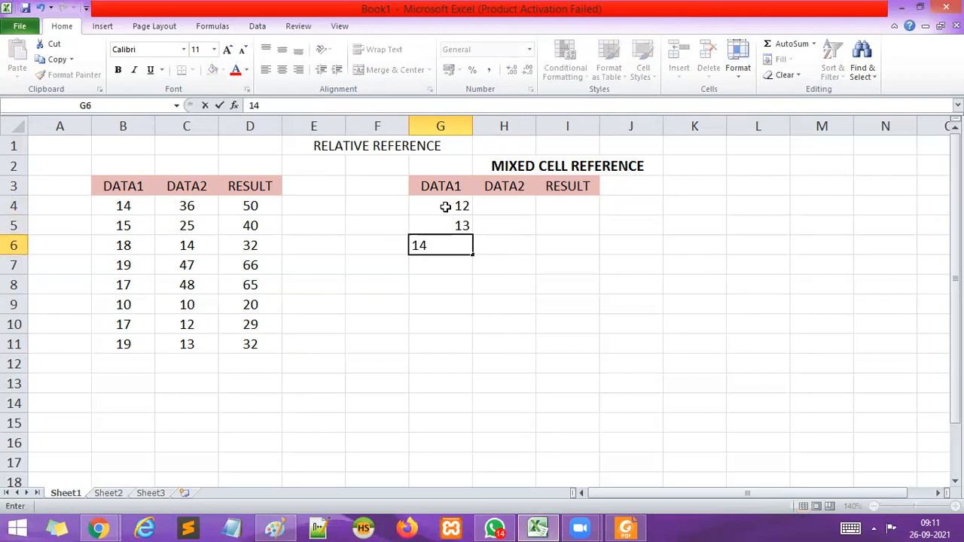
pyautogui.click(443, 338)
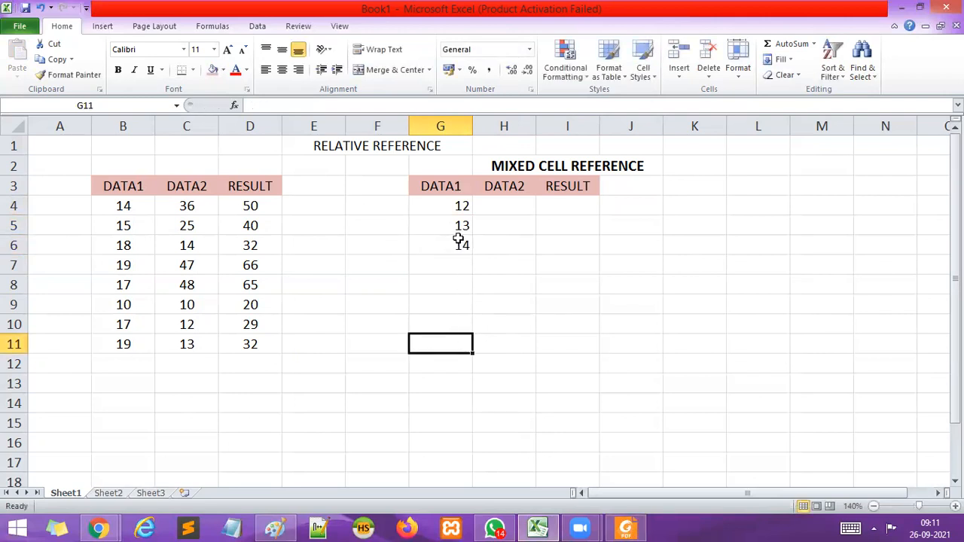
pyautogui.moveTo(458, 243); pyautogui.dragTo(443, 223)
pyautogui.moveTo(471, 252); pyautogui.dragTo(479, 461)
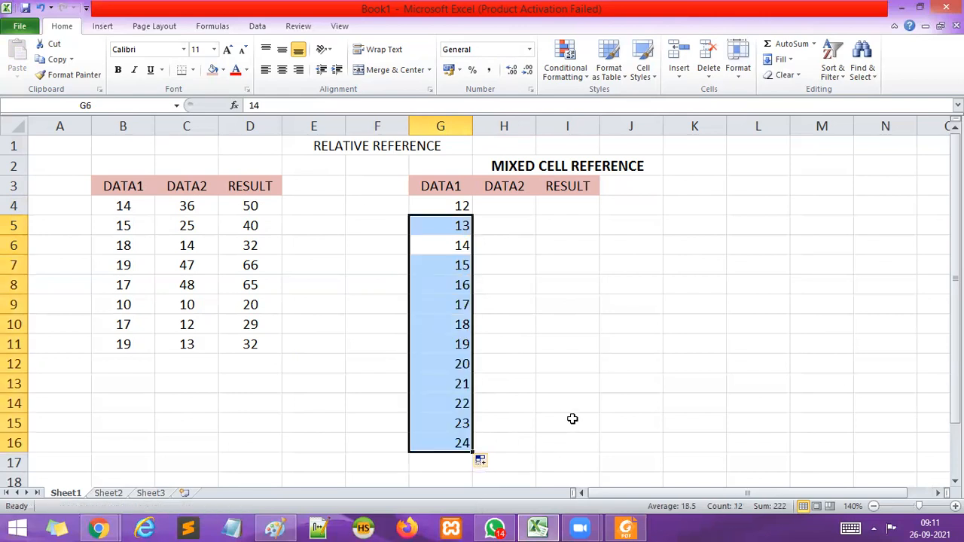
pyautogui.click(571, 416)
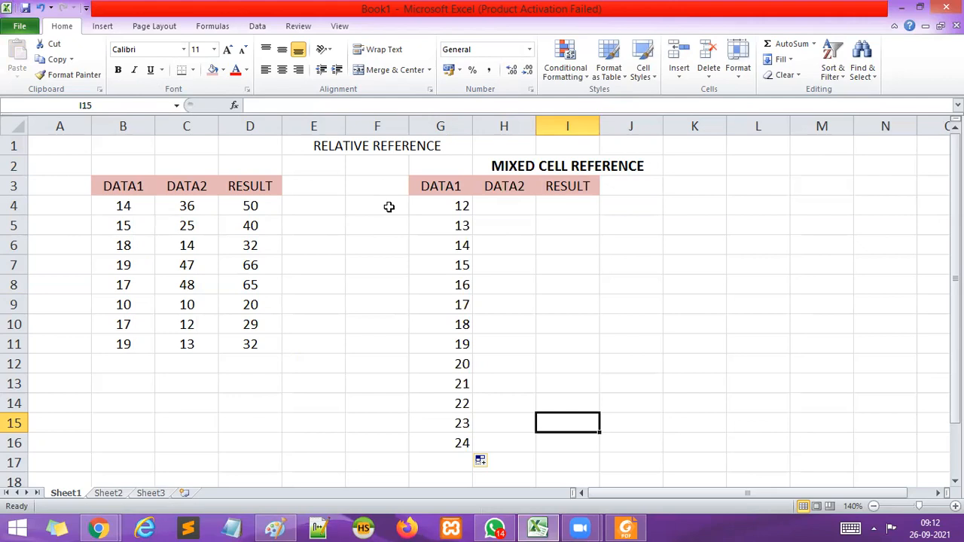
# Enter 1 and 2 in H4 and H5 of the DATA2 column and extend the series to 13 in H16.
pyautogui.click(503, 205)
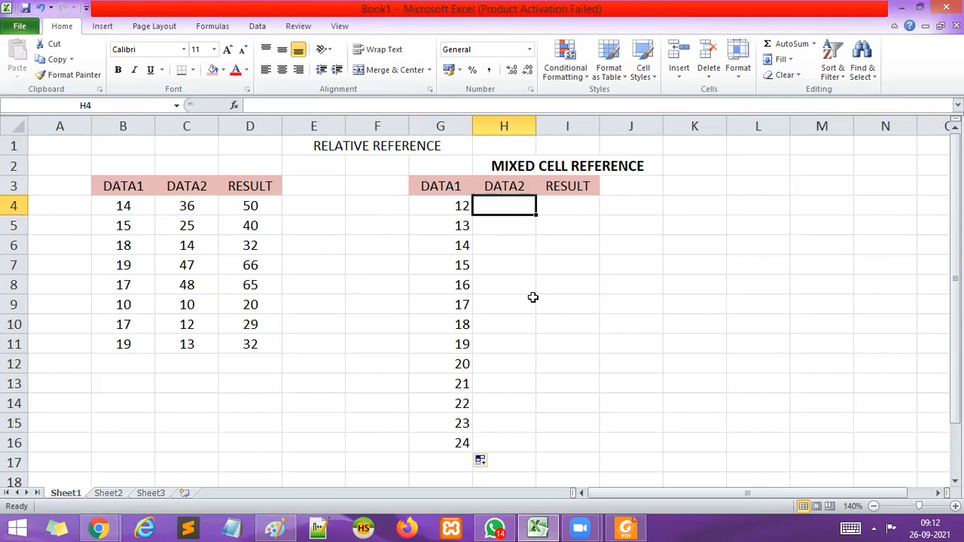
pyautogui.write('1')
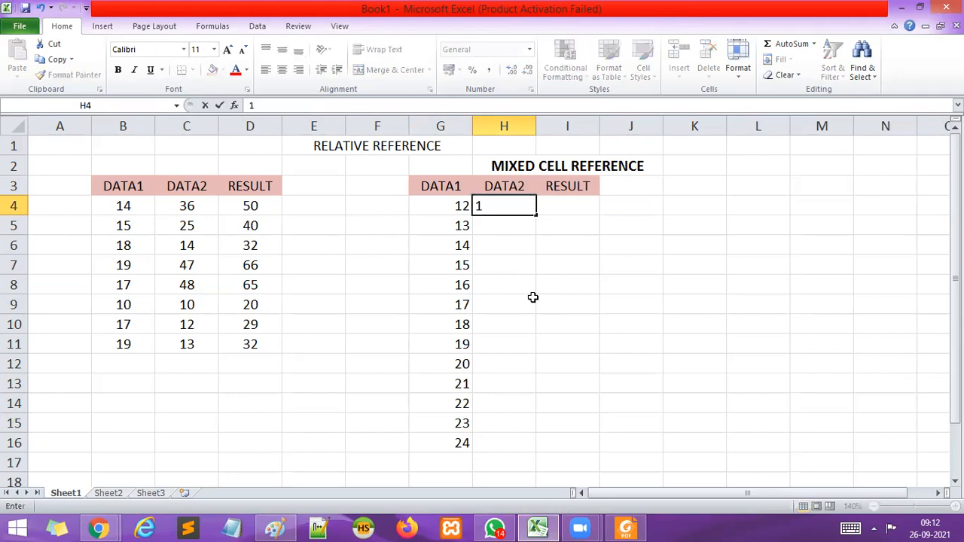
pyautogui.press('Return')
pyautogui.write('2')
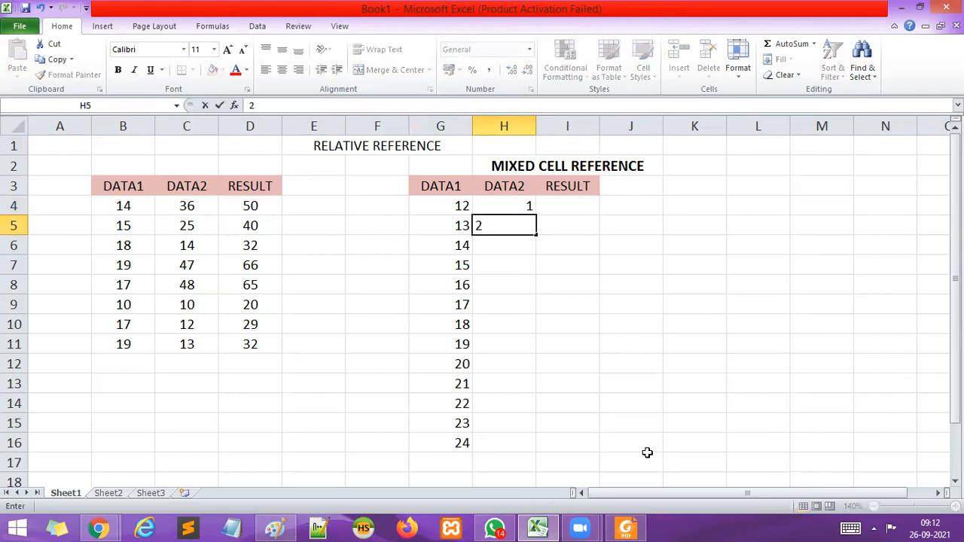
pyautogui.click(570, 323)
pyautogui.moveTo(527, 206); pyautogui.dragTo(534, 461)
pyautogui.click(650, 404)
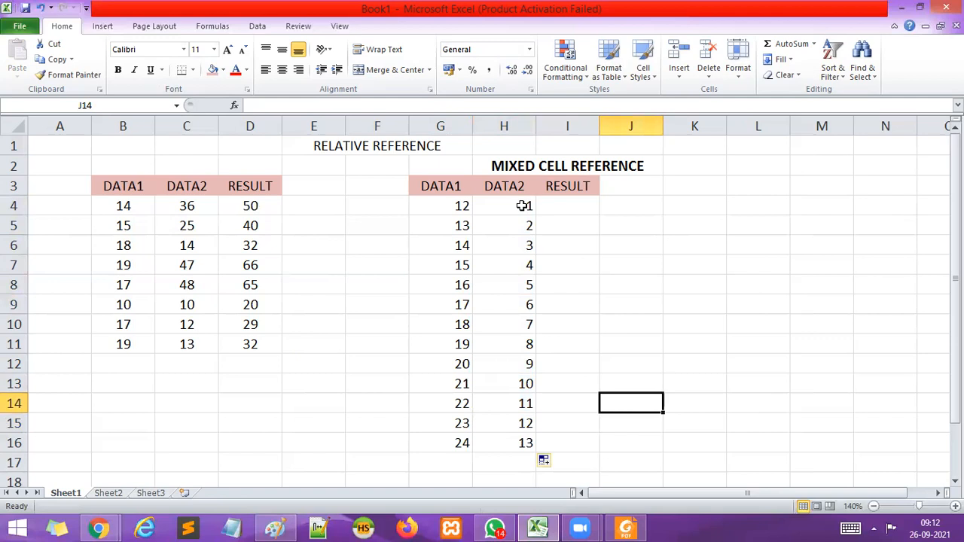
# Center the contents of the new table's cells G4:I17 horizontally.
pyautogui.moveTo(450, 214); pyautogui.dragTo(568, 460)
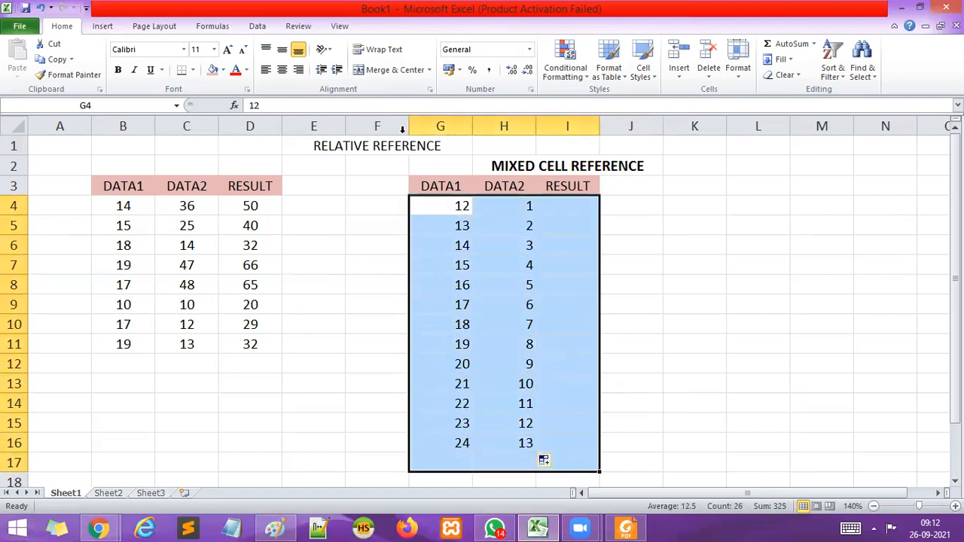
pyautogui.click(282, 69)
pyautogui.click(611, 262)
pyautogui.click(552, 193)
pyautogui.click(558, 206)
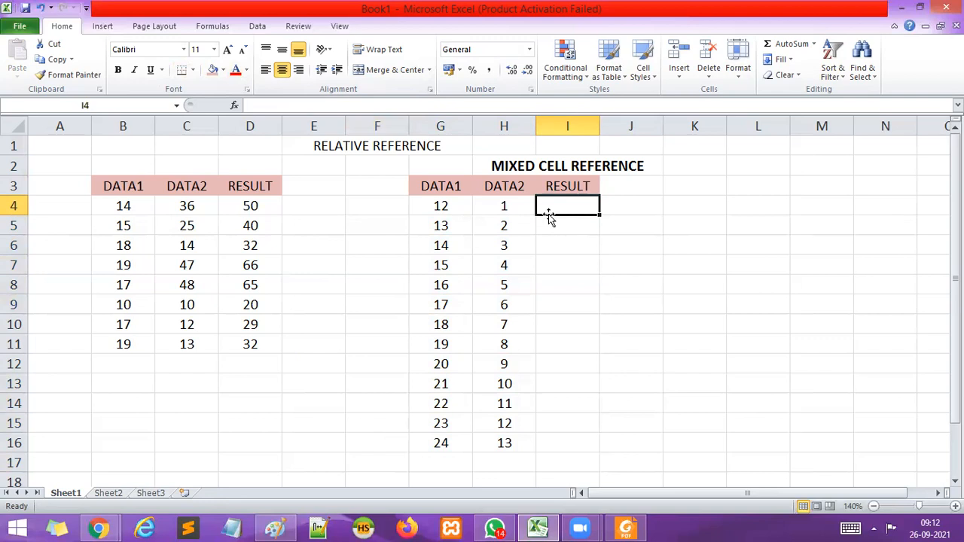
pyautogui.click(447, 284)
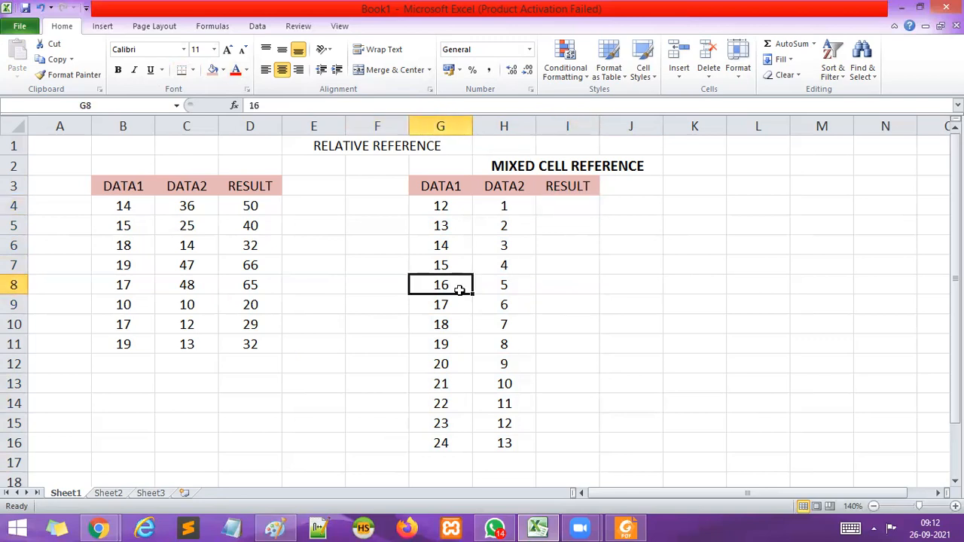
pyautogui.scroll(-1, 460, 291)
pyautogui.scroll(1, 482, 173)
pyautogui.click(441, 126)
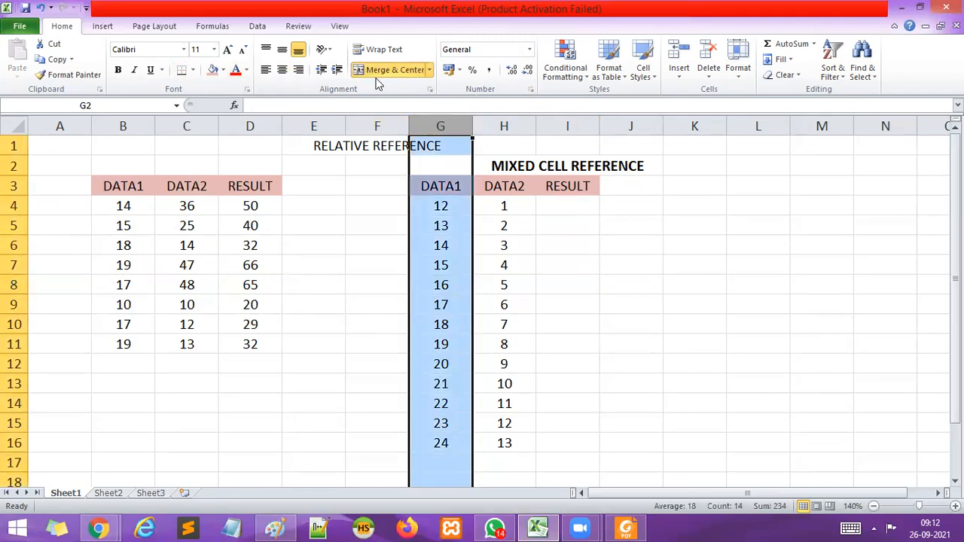
pyautogui.click(592, 285)
# Switch to the Google Meet call, admit the participant asking to join, and return to the Excel workbook.
pyautogui.moveTo(98, 529)
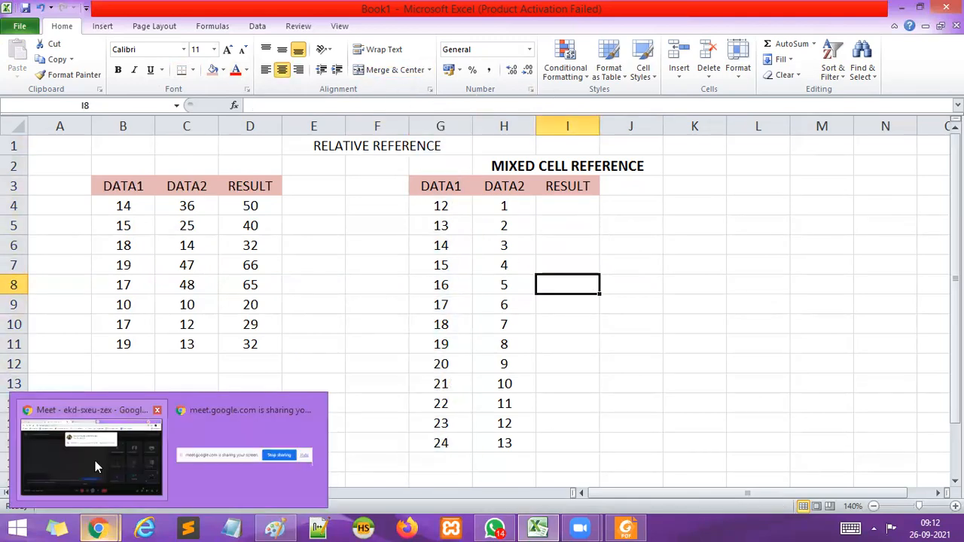
pyautogui.click(95, 459)
pyautogui.click(625, 161)
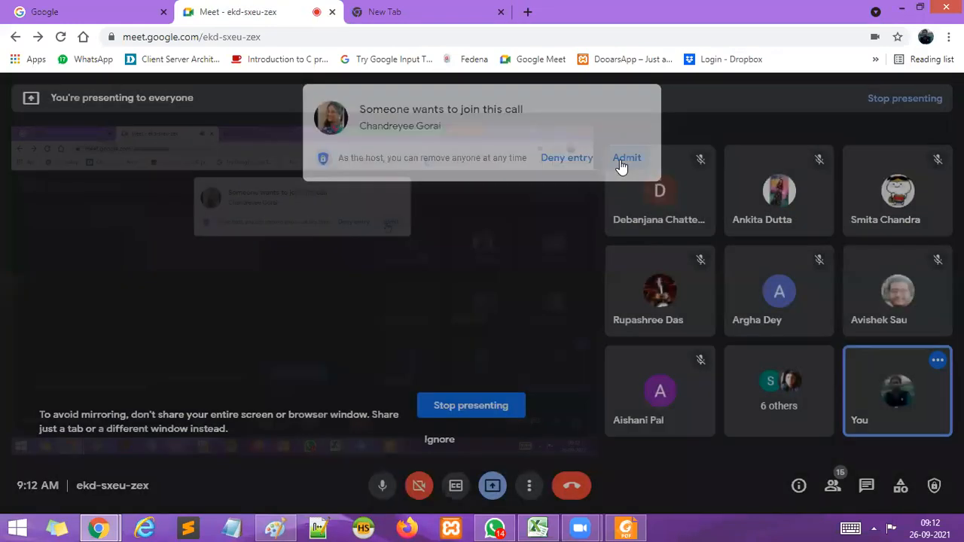
pyautogui.click(537, 530)
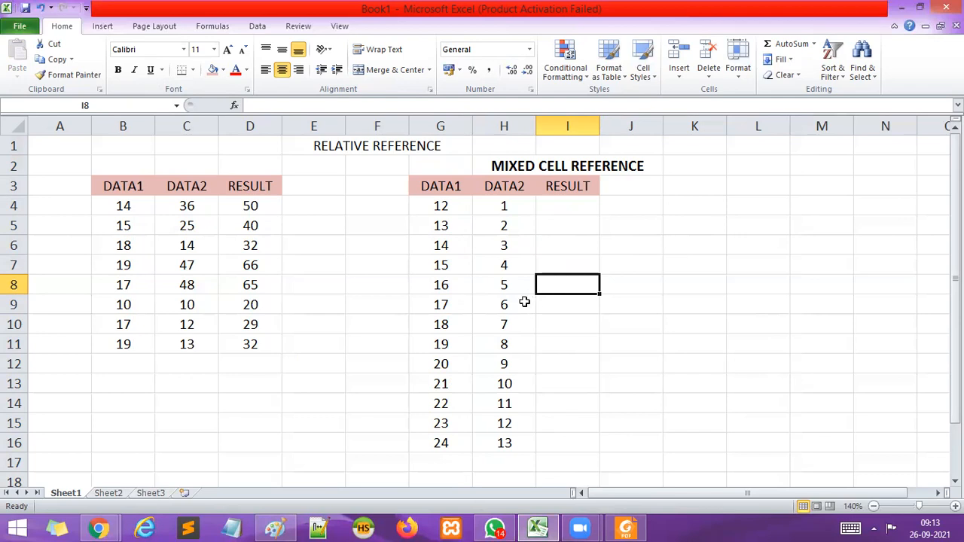
# Enter the formula =G8*H4 in I4, the first RESULT cell of the mixed reference table.
pyautogui.click(461, 291)
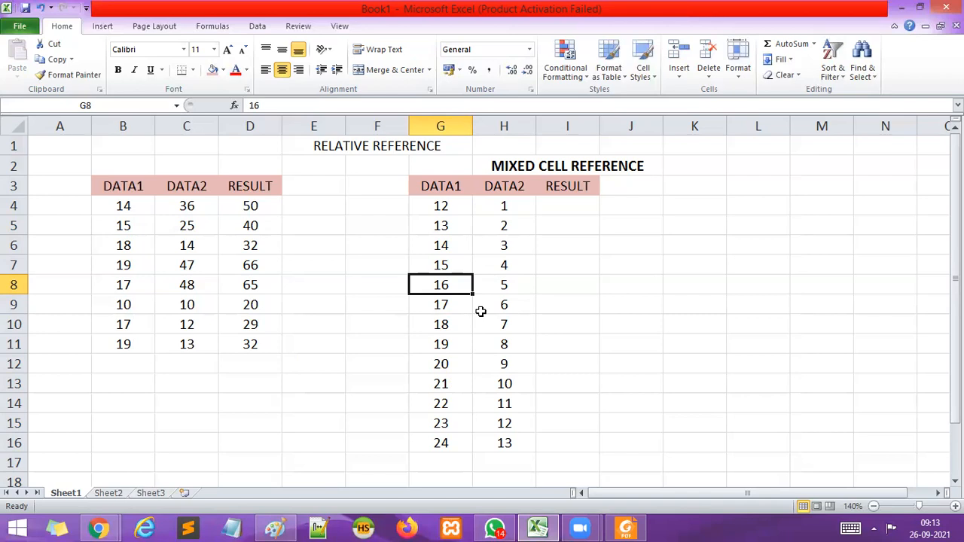
pyautogui.click(565, 204)
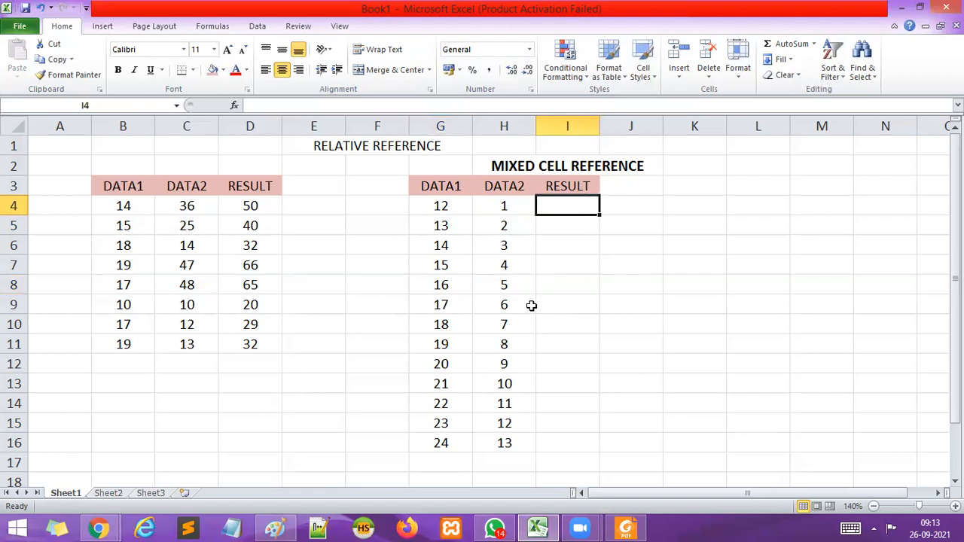
pyautogui.write('=')
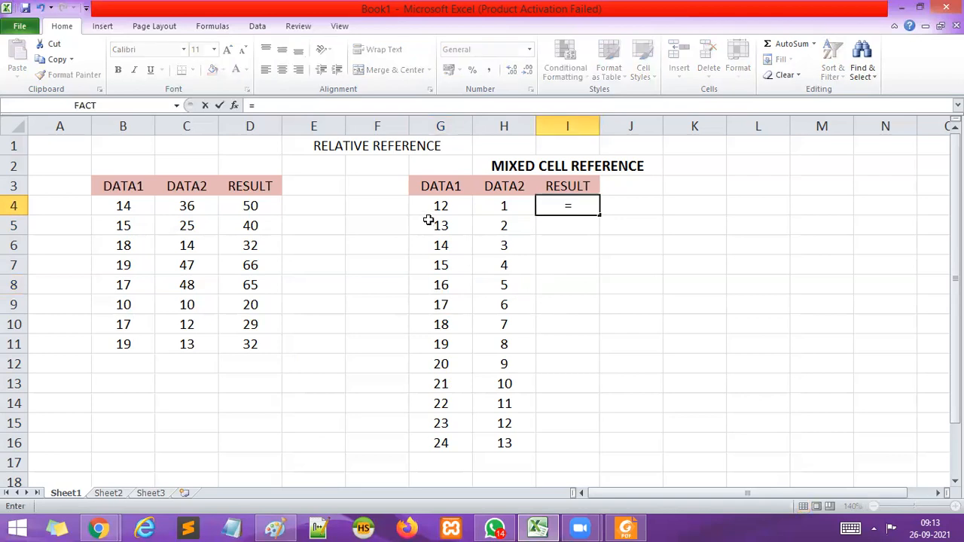
pyautogui.click(459, 286)
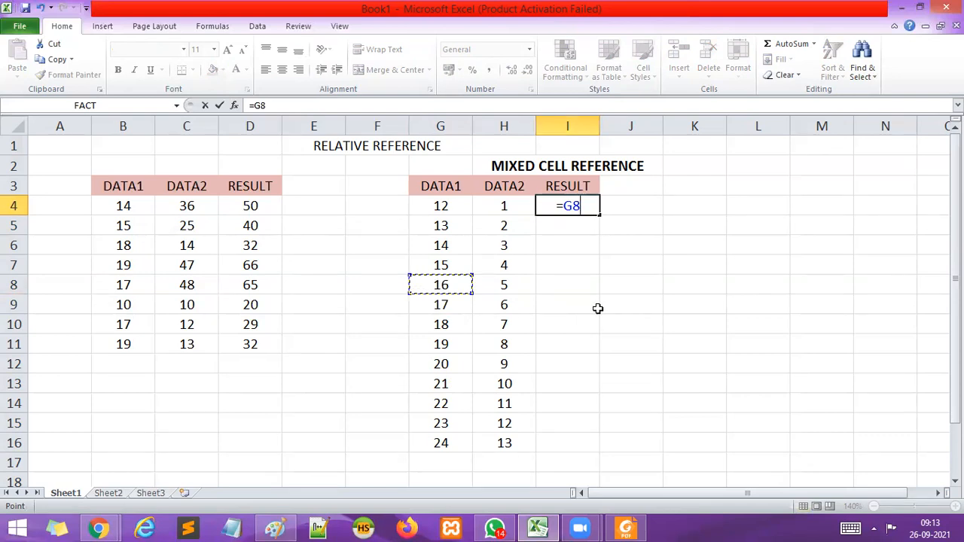
pyautogui.write('*')
pyautogui.click(502, 209)
pyautogui.press('Return')
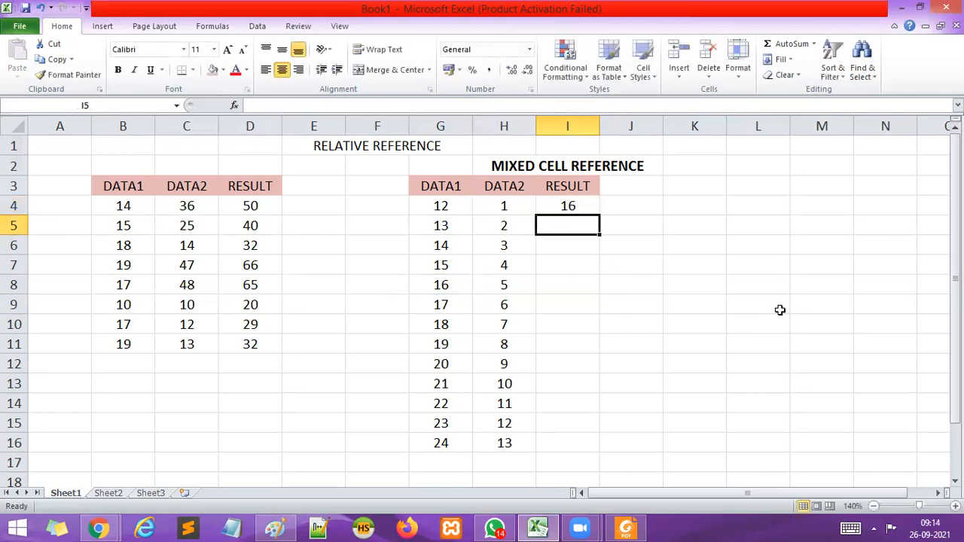
# Fill the formula in I4 down through I16, checking its references to G8 and H4.
pyautogui.click(447, 286)
pyautogui.click(502, 207)
pyautogui.click(554, 209)
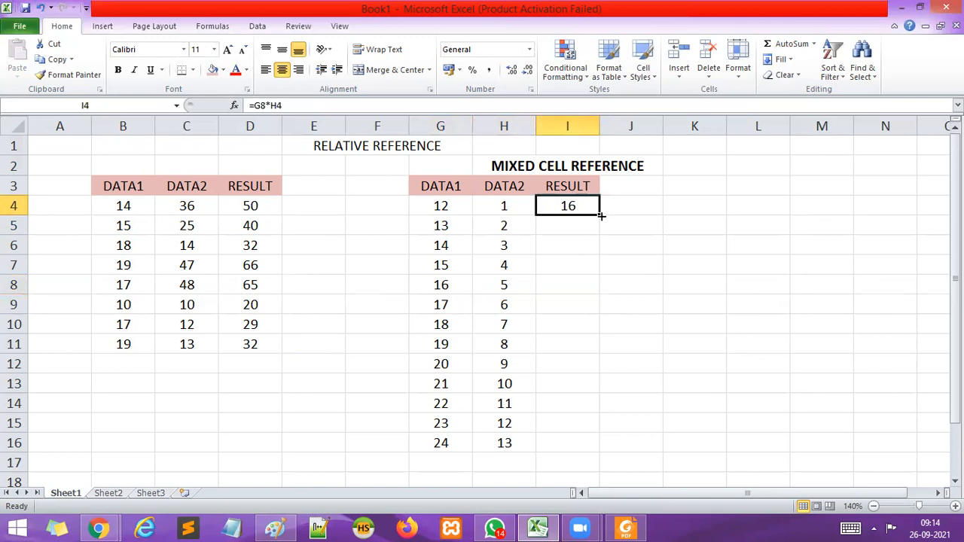
pyautogui.moveTo(599, 216); pyautogui.dragTo(603, 458)
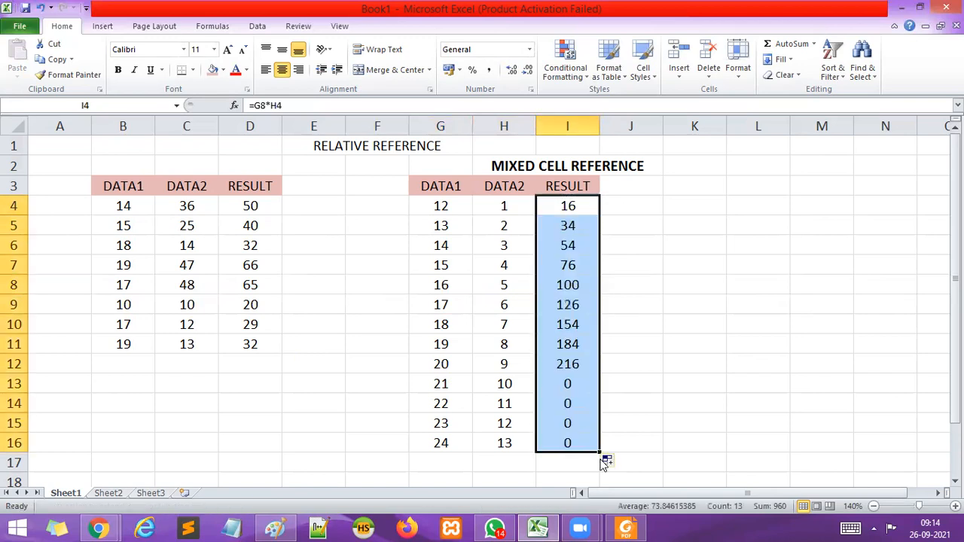
pyautogui.click(445, 284)
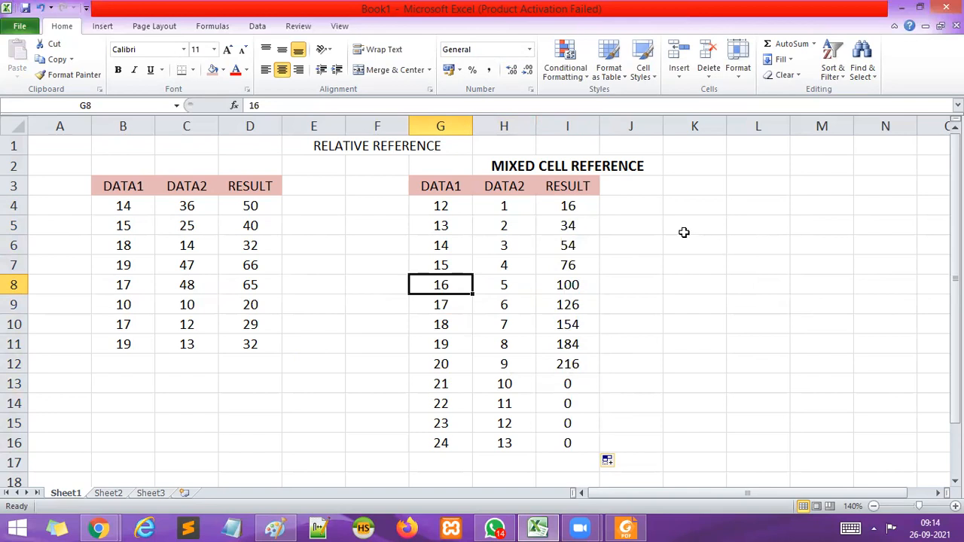
pyautogui.click(553, 207)
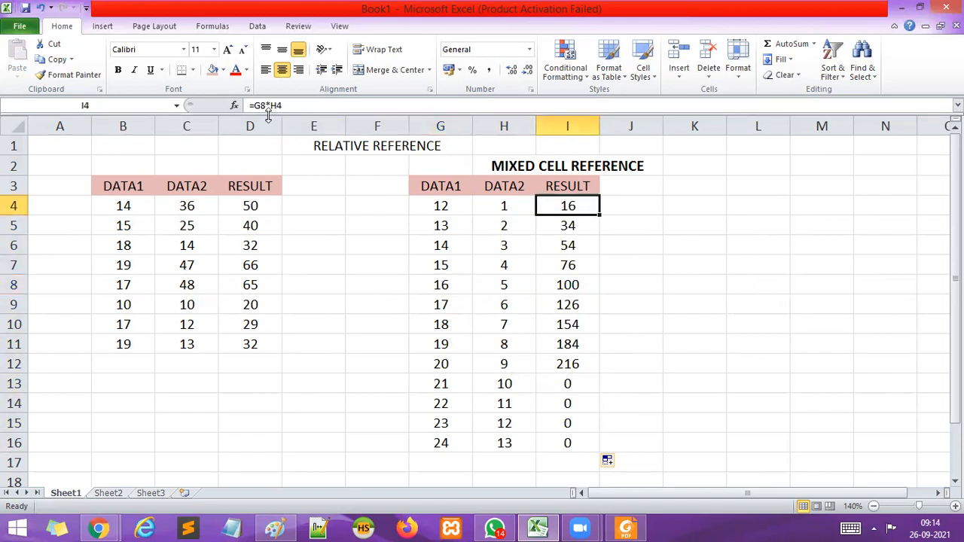
pyautogui.click(442, 287)
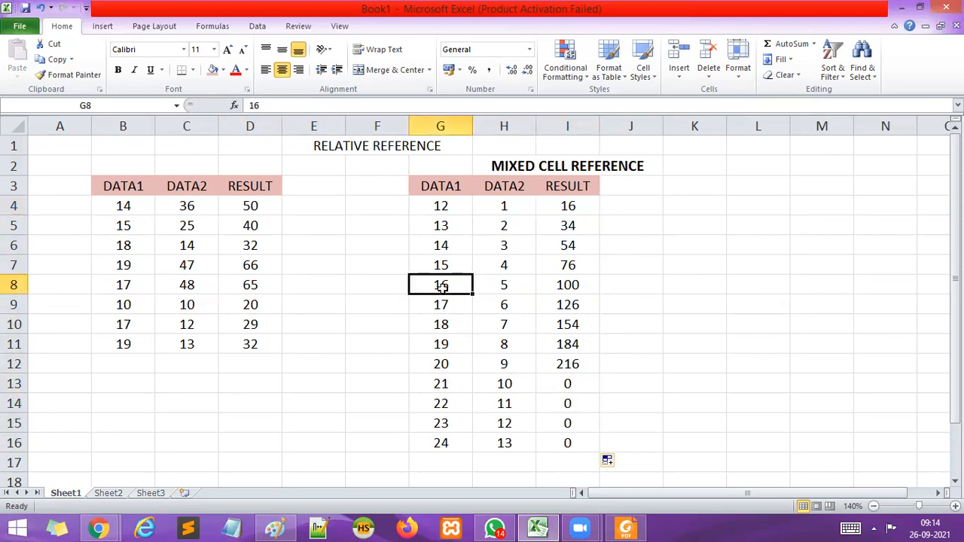
# Switch to Paint and paste a screenshot of the worksheet with I4 selected, positioned so both tables are fully in view.
pyautogui.click(569, 204)
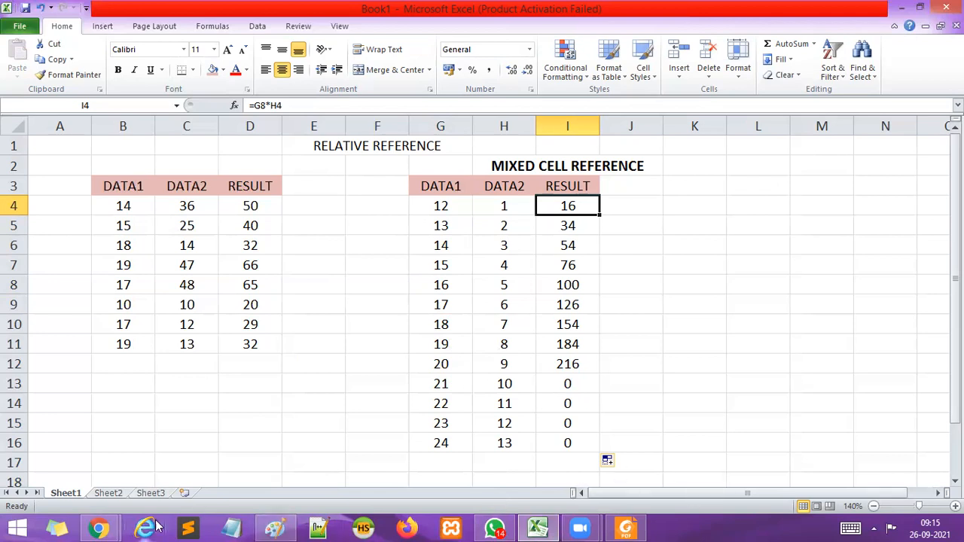
pyautogui.click(293, 528)
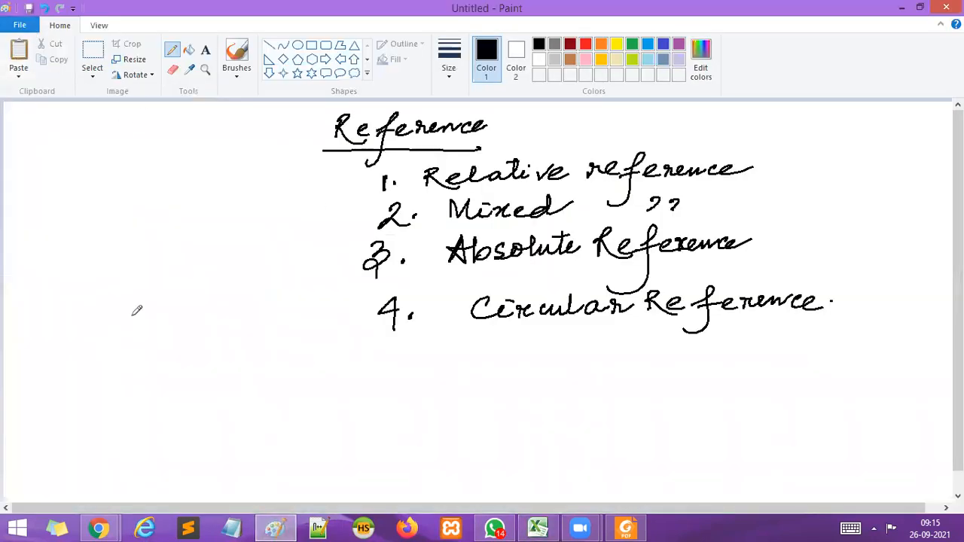
pyautogui.hotkey('ctrl', 'v')
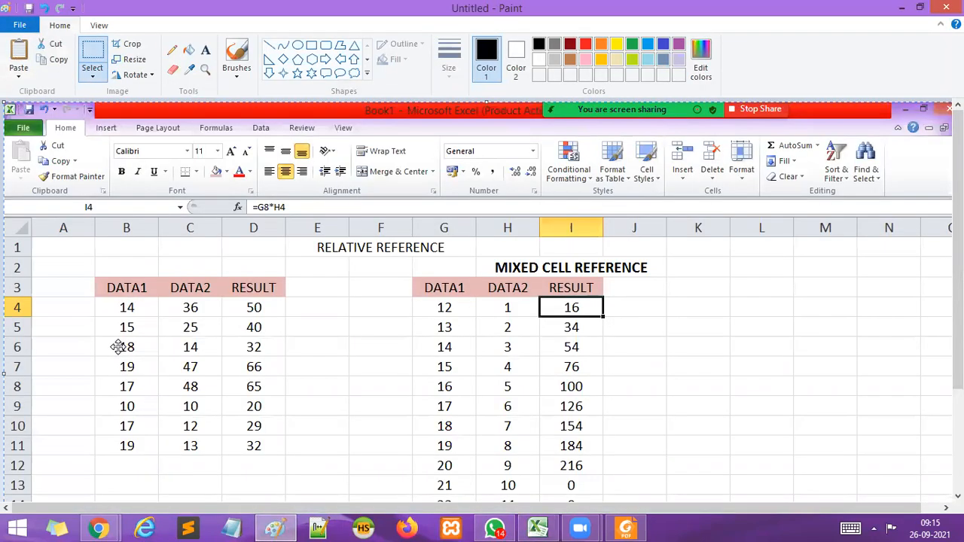
pyautogui.click(878, 528)
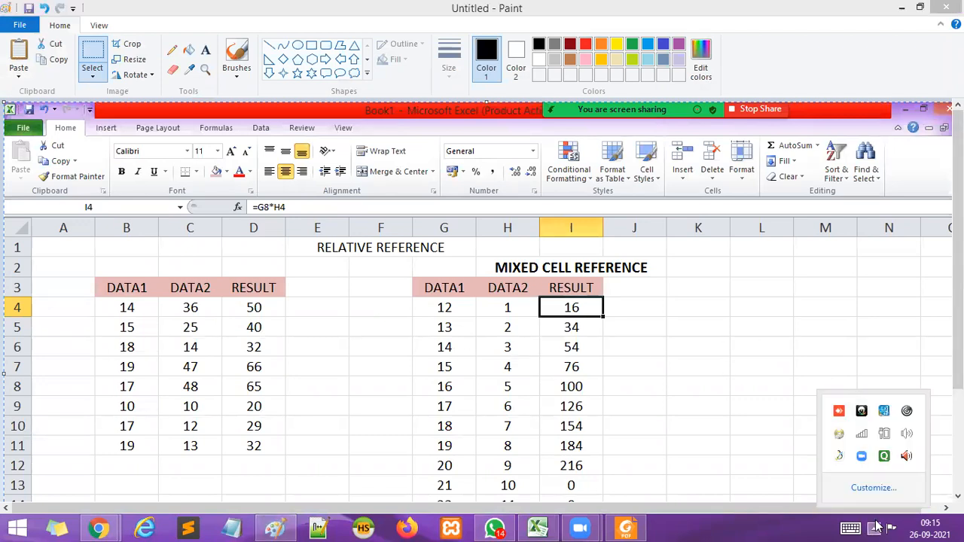
pyautogui.moveTo(761, 276); pyautogui.dragTo(783, 182)
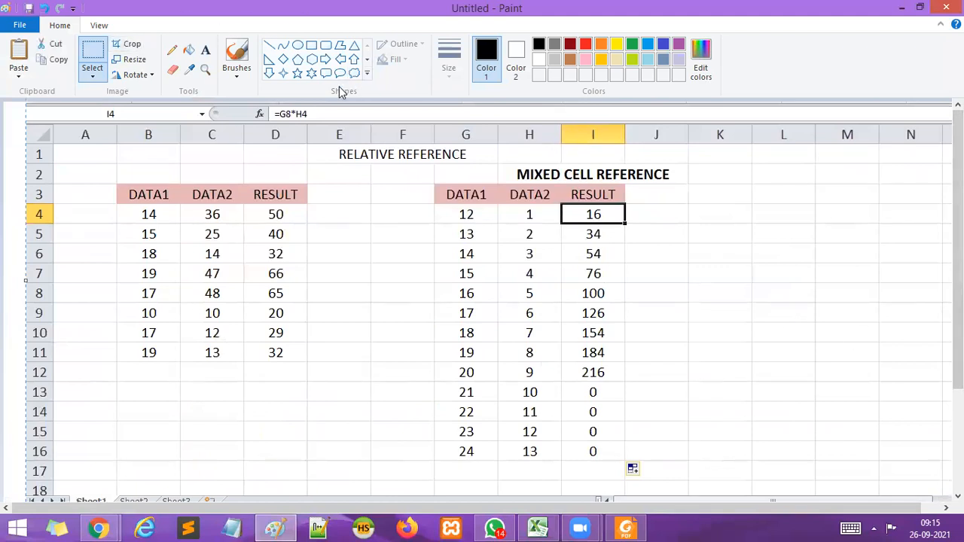
# With a red pencil of the third line thickness, write "= G8 * H4 = 16" beside row 4 and tick the 16 in G8.
pyautogui.click(173, 51)
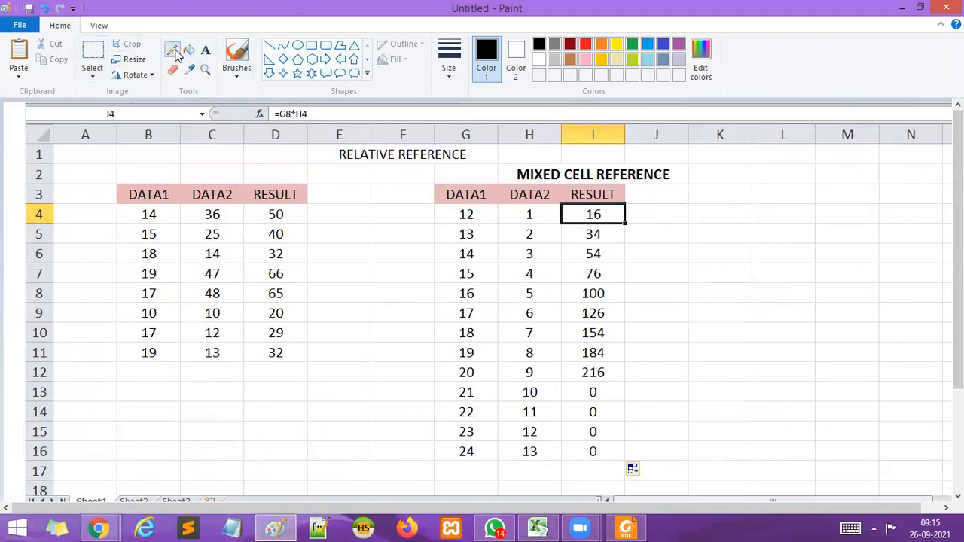
pyautogui.click(449, 59)
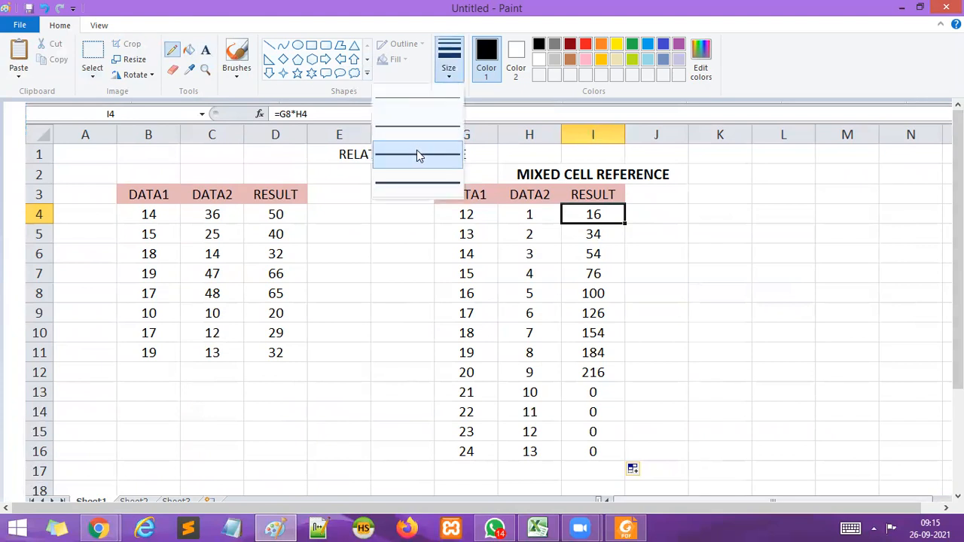
pyautogui.click(418, 153)
pyautogui.click(587, 47)
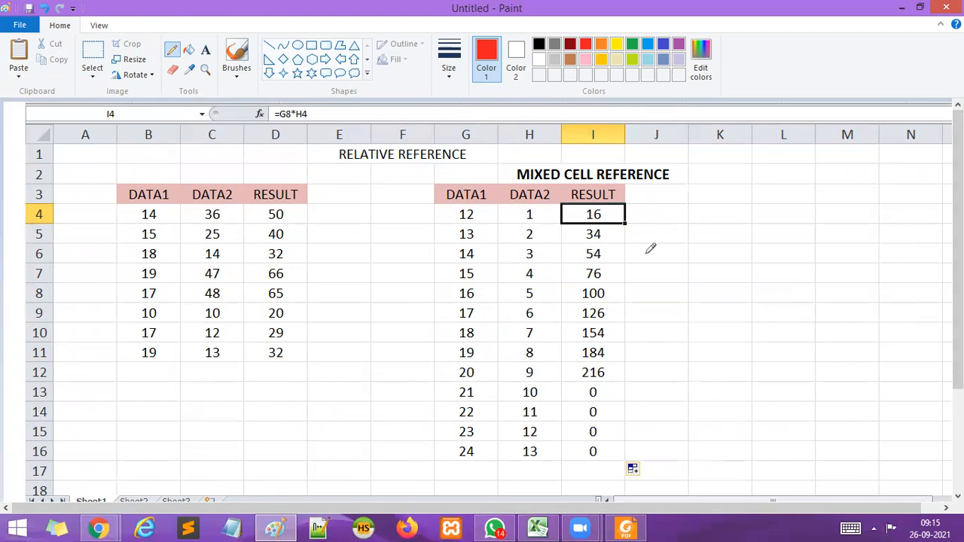
pyautogui.moveTo(710, 214); pyautogui.dragTo(720, 216)
pyautogui.moveTo(420, 296); pyautogui.dragTo(455, 284)
pyautogui.moveTo(790, 199)
pyautogui.mouseDown()
pyautogui.moveTo(756, 214)
pyautogui.moveTo(770, 231)
pyautogui.moveTo(795, 213)
pyautogui.moveTo(789, 222)
pyautogui.moveTo(838, 211)
pyautogui.moveTo(824, 223)
pyautogui.moveTo(835, 219)
pyautogui.mouseUp()
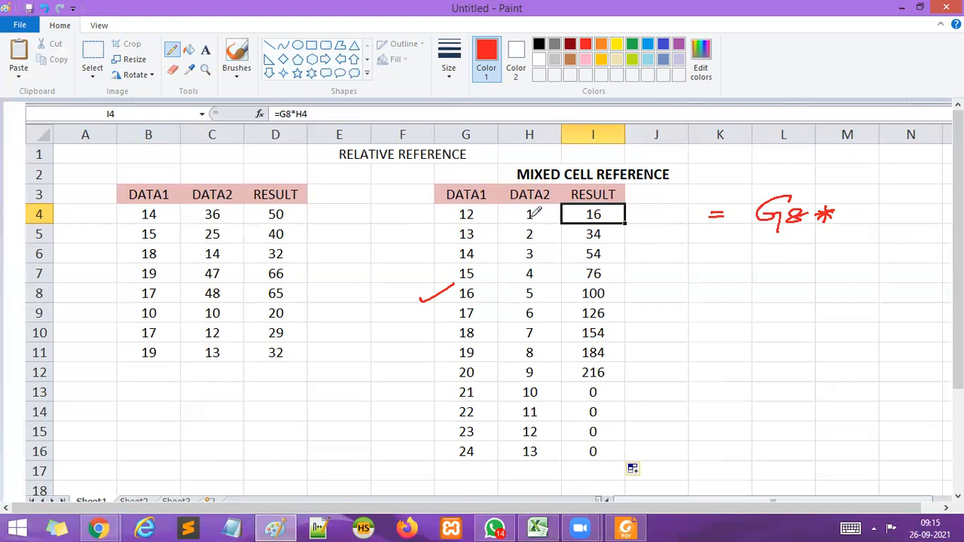
pyautogui.moveTo(847, 208); pyautogui.dragTo(844, 217)
pyautogui.moveTo(856, 206)
pyautogui.mouseDown()
pyautogui.moveTo(852, 215)
pyautogui.moveTo(933, 215)
pyautogui.mouseUp()
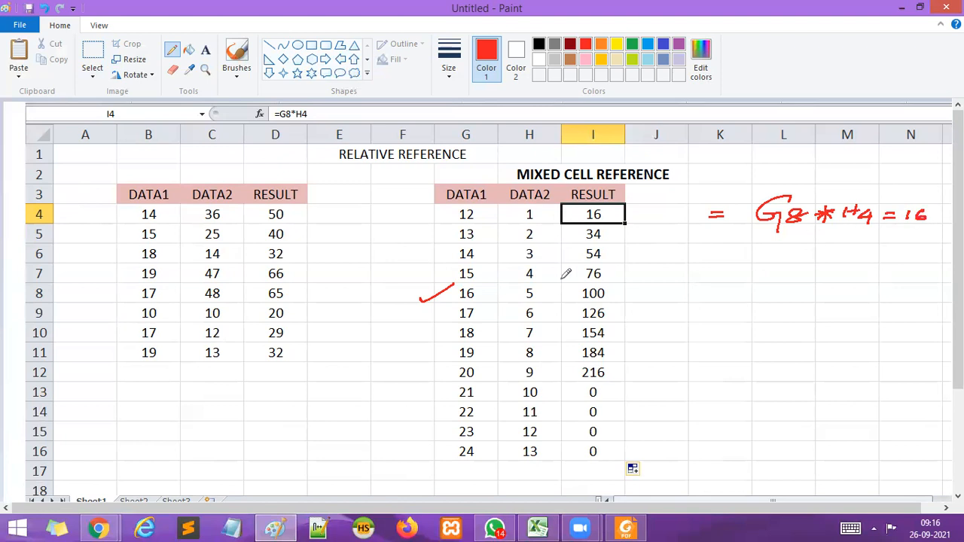
# Try linking the DATA1 values to the RESULT cells with red arrows, undo the strokes, and rewrite the erased 16 after the formula.
pyautogui.moveTo(480, 297); pyautogui.dragTo(589, 221)
pyautogui.moveTo(494, 297)
pyautogui.mouseDown()
pyautogui.moveTo(593, 225)
pyautogui.moveTo(578, 245)
pyautogui.mouseUp()
pyautogui.moveTo(477, 298)
pyautogui.mouseDown()
pyautogui.moveTo(532, 291)
pyautogui.moveTo(600, 258)
pyautogui.moveTo(593, 263)
pyautogui.mouseUp()
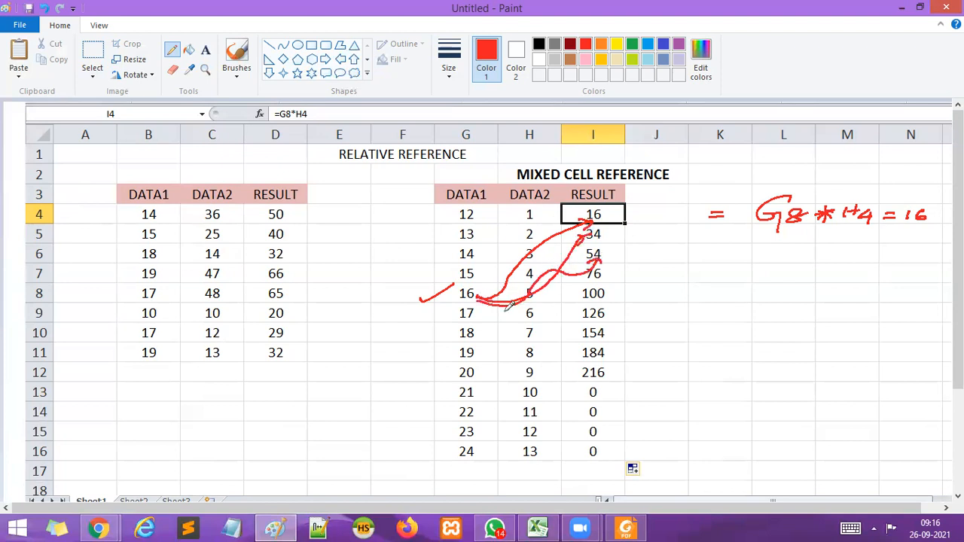
pyautogui.moveTo(476, 296)
pyautogui.mouseDown()
pyautogui.moveTo(529, 266)
pyautogui.moveTo(638, 267)
pyautogui.moveTo(607, 281)
pyautogui.mouseUp()
pyautogui.moveTo(477, 318)
pyautogui.mouseDown()
pyautogui.moveTo(512, 319)
pyautogui.moveTo(578, 298)
pyautogui.mouseUp()
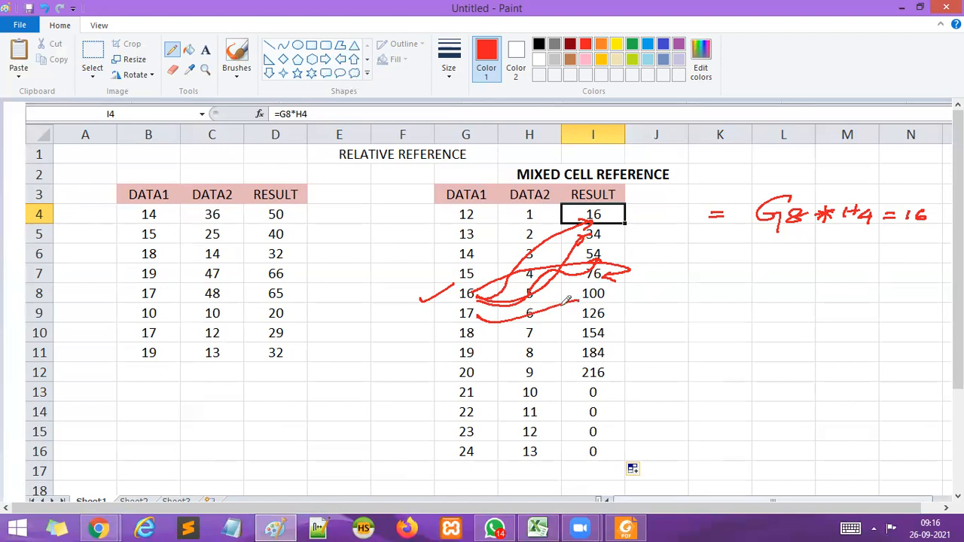
pyautogui.hotkey('ctrl', 'z')
pyautogui.hotkey('ctrl', 'z')
pyautogui.hotkey('ctrl', 'z')
pyautogui.hotkey('ctrl', 'z')
pyautogui.hotkey('ctrl', 'z')
pyautogui.hotkey('ctrl', 'z')
pyautogui.hotkey('ctrl', 'z')
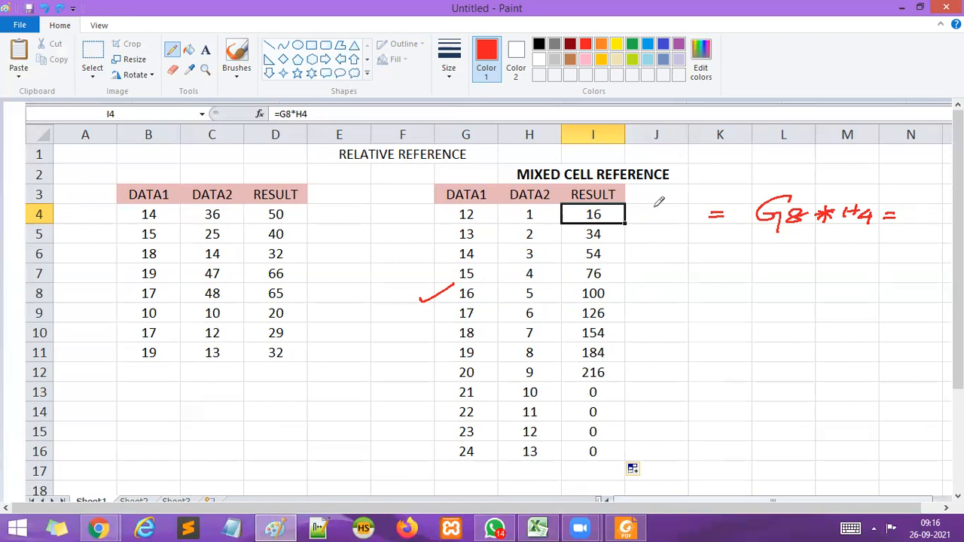
pyautogui.moveTo(914, 209); pyautogui.dragTo(927, 218)
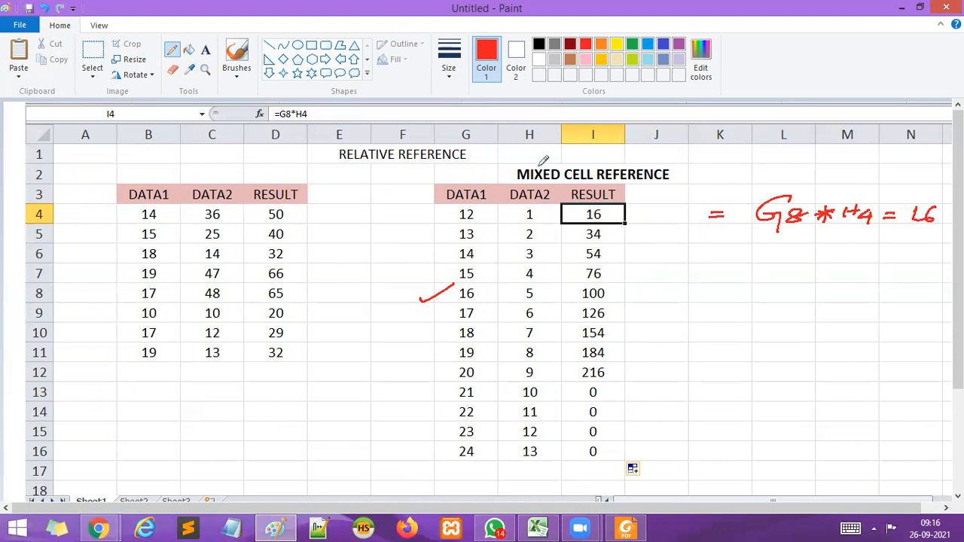
# Set the pencil to the second-thinnest line and the dark red colour.
pyautogui.click(451, 79)
pyautogui.click(433, 130)
pyautogui.click(570, 45)
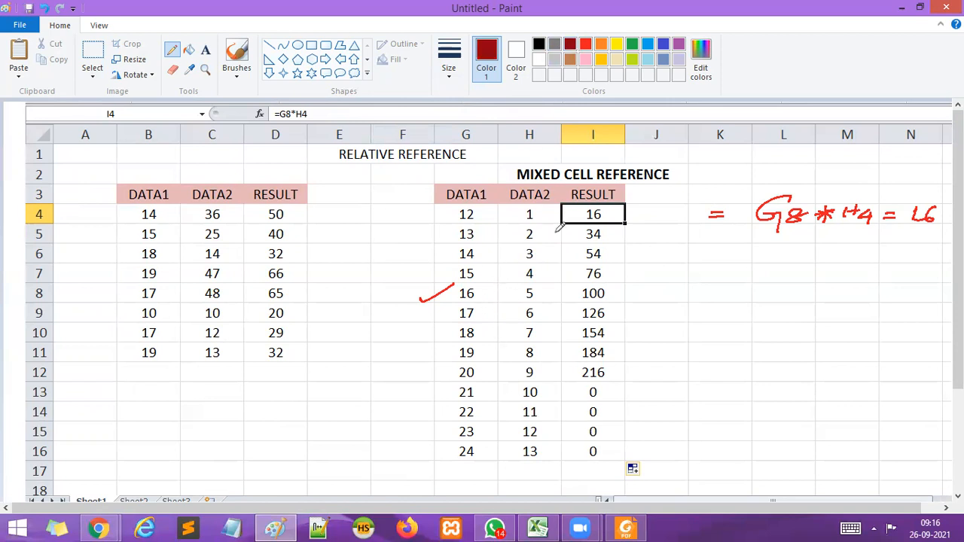
# Try drawing dark red arrows from the 16 in G8 to H4, H5 and H6, and undo all three.
pyautogui.moveTo(476, 295)
pyautogui.mouseDown()
pyautogui.moveTo(506, 229)
pyautogui.moveTo(527, 214)
pyautogui.moveTo(525, 223)
pyautogui.mouseUp()
pyautogui.moveTo(486, 284); pyautogui.dragTo(521, 242)
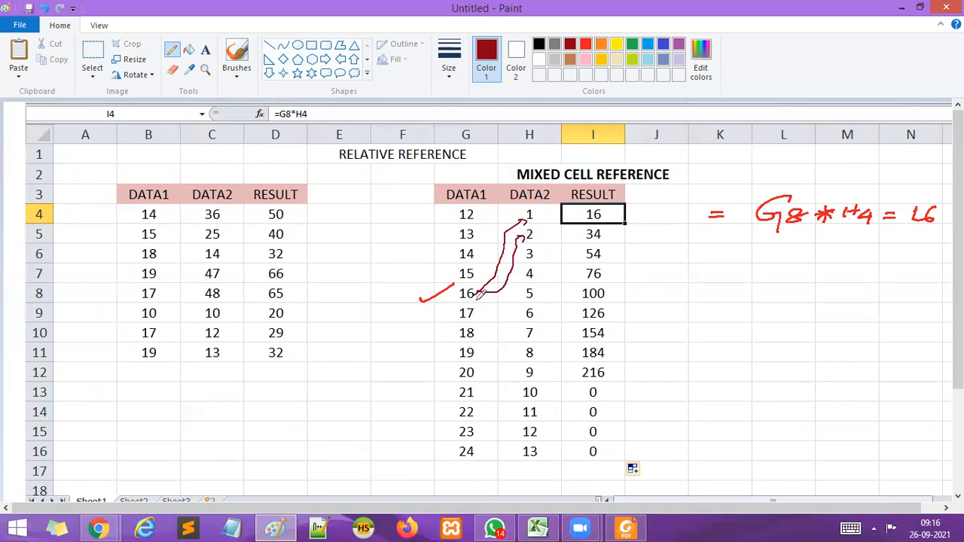
pyautogui.moveTo(482, 293)
pyautogui.mouseDown()
pyautogui.moveTo(542, 275)
pyautogui.moveTo(551, 241)
pyautogui.moveTo(550, 257)
pyautogui.mouseUp()
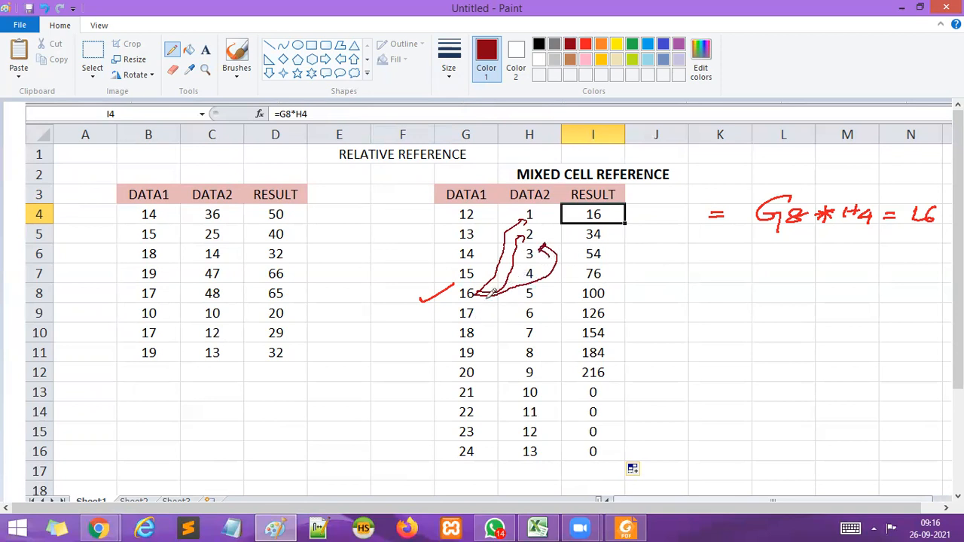
pyautogui.hotkey('ctrl', 'z')
pyautogui.hotkey('ctrl', 'z')
pyautogui.hotkey('ctrl', 'z')
pyautogui.hotkey('ctrl', 'z')
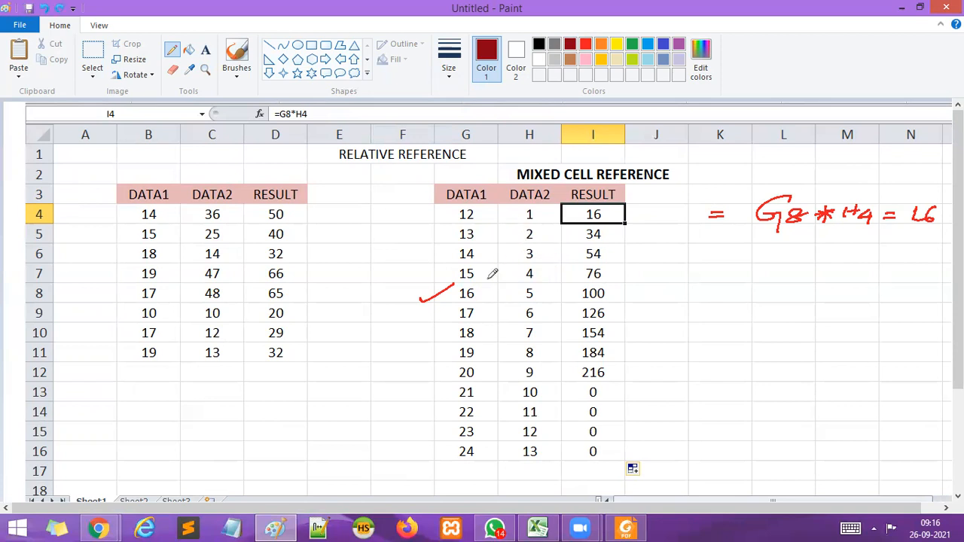
# Draw dark red arrows pairing the DATA1 values 16 to 20 in G8:G12 with the DATA2 values 1 to 5 in H4:H8.
pyautogui.moveTo(473, 297); pyautogui.dragTo(517, 221)
pyautogui.moveTo(477, 296)
pyautogui.mouseDown()
pyautogui.moveTo(481, 310)
pyautogui.moveTo(527, 231)
pyautogui.mouseUp()
pyautogui.moveTo(473, 326)
pyautogui.mouseDown()
pyautogui.moveTo(484, 335)
pyautogui.moveTo(528, 292)
pyautogui.moveTo(526, 243)
pyautogui.mouseUp()
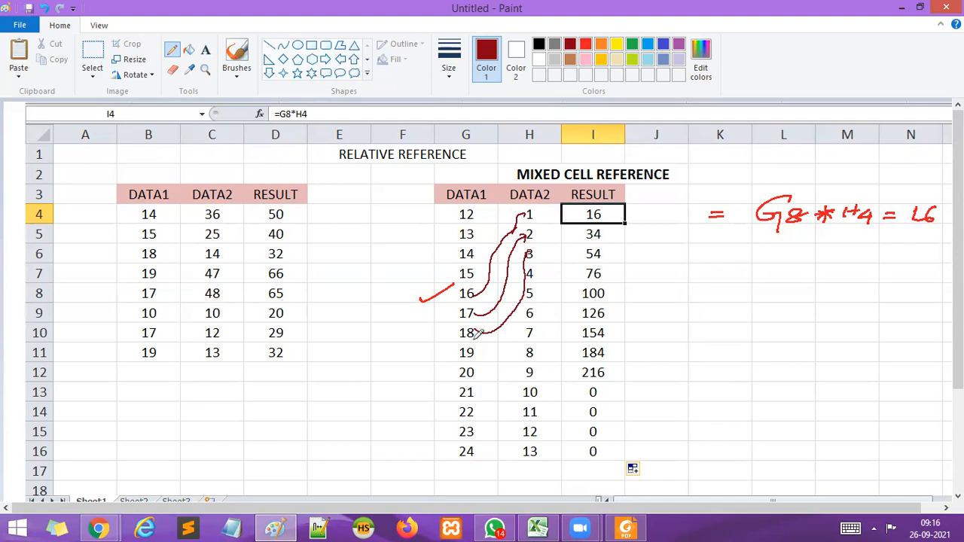
pyautogui.moveTo(476, 348)
pyautogui.mouseDown()
pyautogui.moveTo(488, 354)
pyautogui.moveTo(549, 309)
pyautogui.moveTo(556, 264)
pyautogui.moveTo(541, 270)
pyautogui.mouseUp()
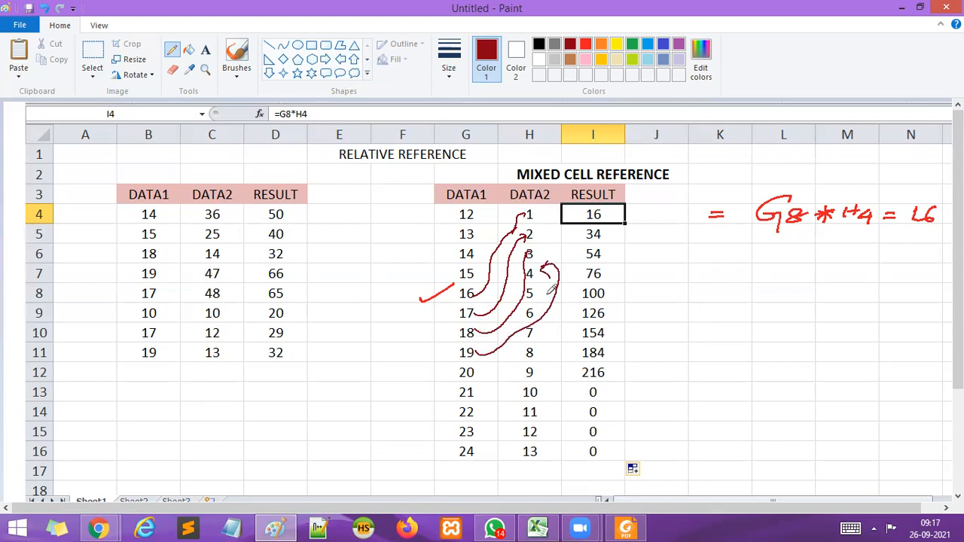
pyautogui.moveTo(472, 367)
pyautogui.mouseDown()
pyautogui.moveTo(497, 371)
pyautogui.moveTo(557, 342)
pyautogui.moveTo(556, 280)
pyautogui.mouseUp()
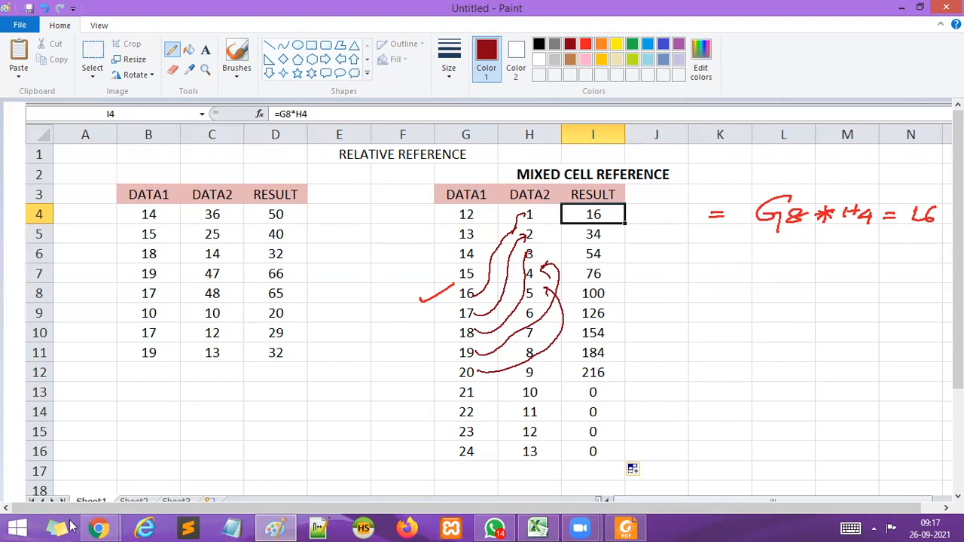
# Switch back to the Excel workbook.
pyautogui.moveTo(98, 527)
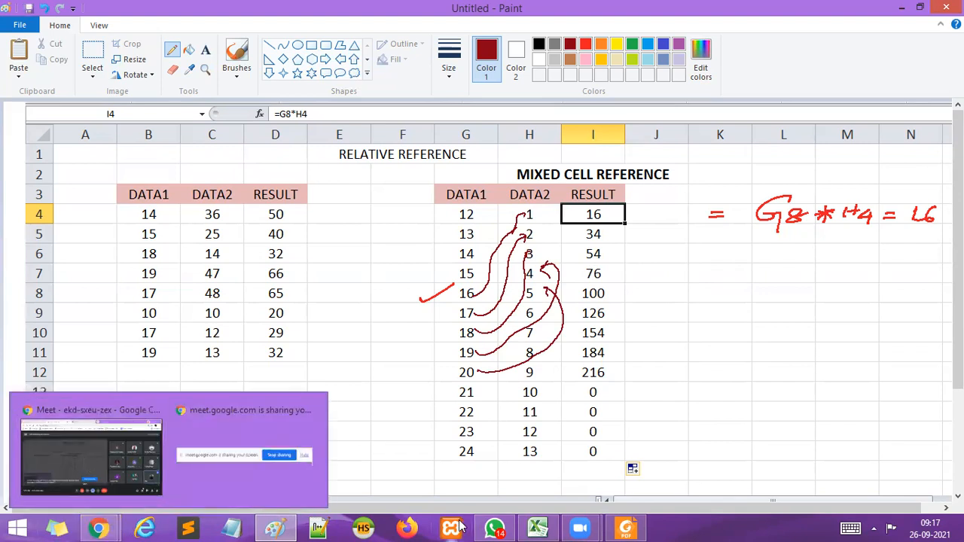
pyautogui.moveTo(495, 527)
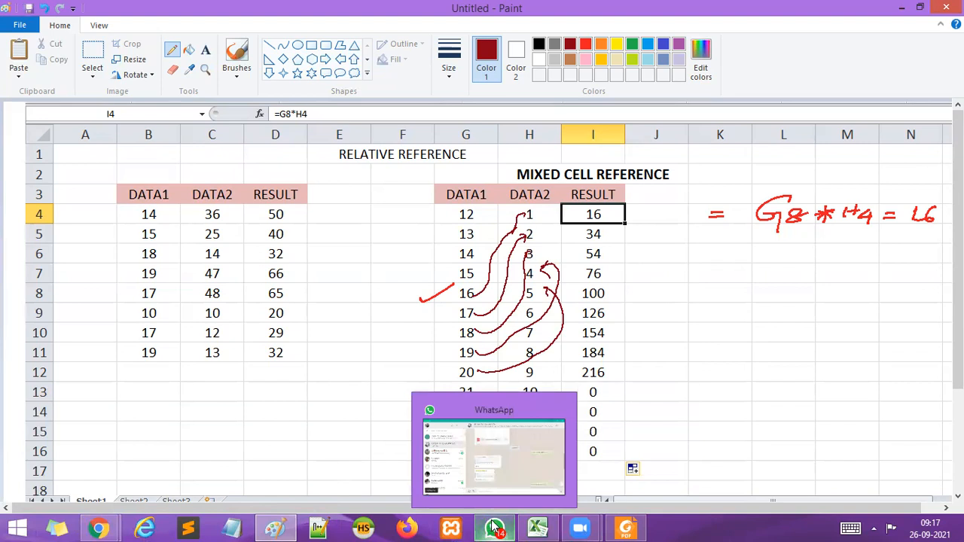
pyautogui.moveTo(536, 526)
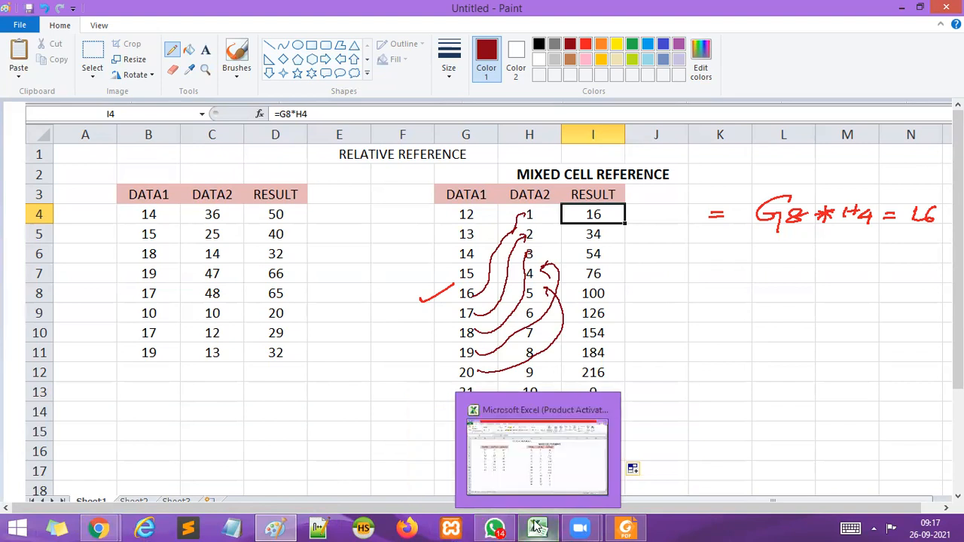
pyautogui.click(537, 526)
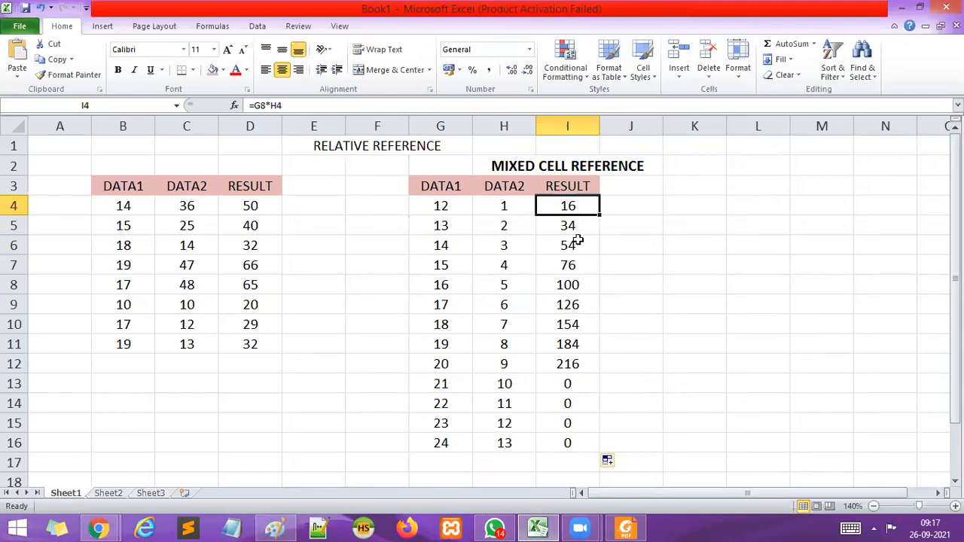
# Replace the formula in I4 with =$G$8*H4 so the DATA1 cell G8 is locked.
pyautogui.click(437, 286)
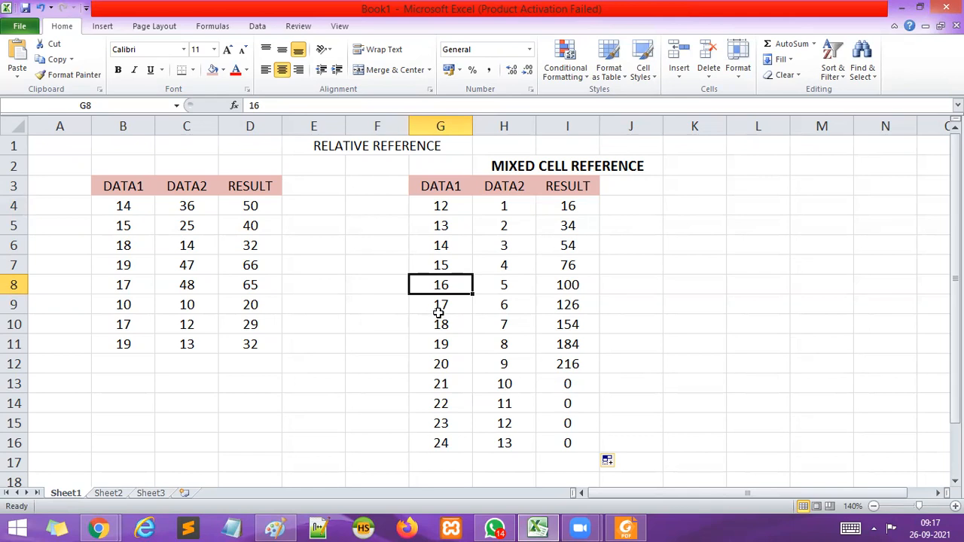
pyautogui.click(569, 205)
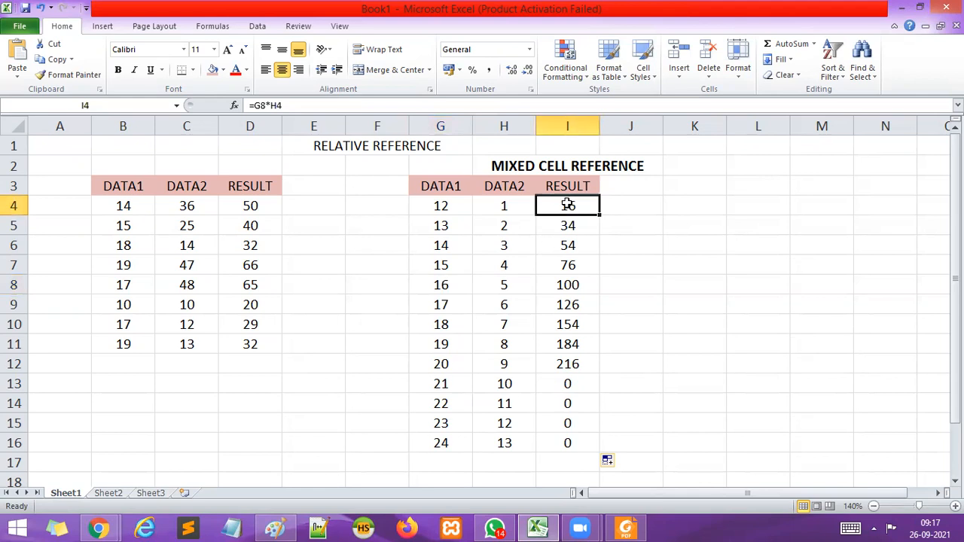
pyautogui.press('Delete')
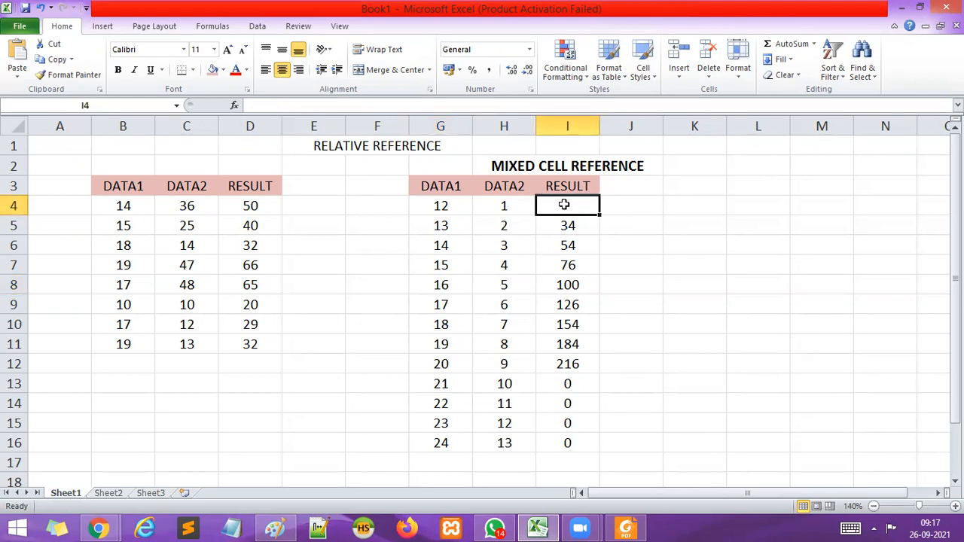
pyautogui.write('=')
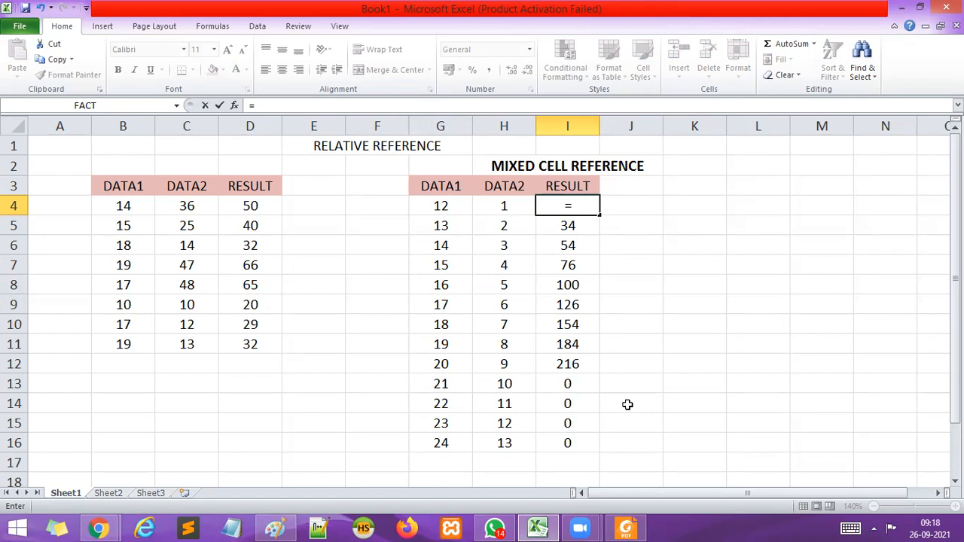
pyautogui.write('$G$8')
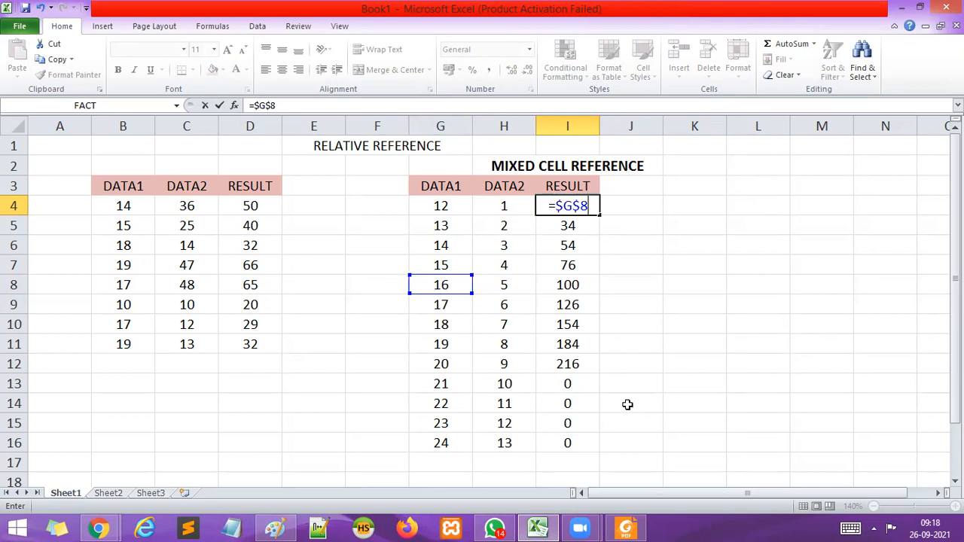
pyautogui.write('*')
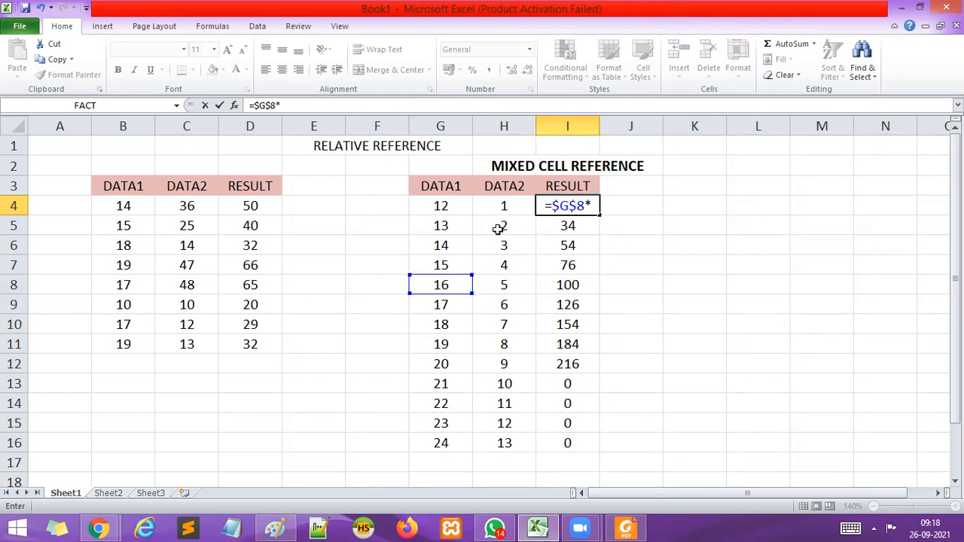
pyautogui.click(500, 203)
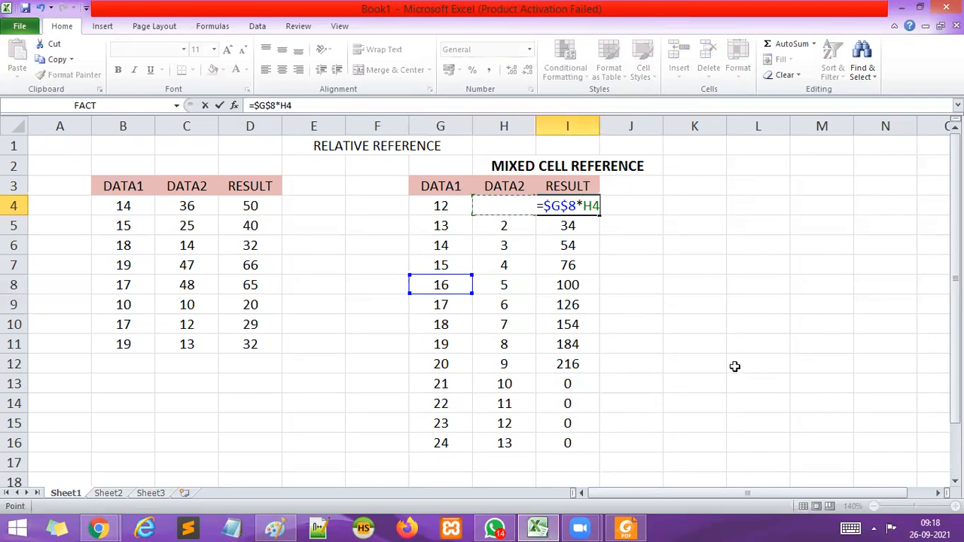
pyautogui.press('Return')
# Fill the =$G$8*H4 formula from I4 down to I16 in the second RESULT column.
pyautogui.click(559, 202)
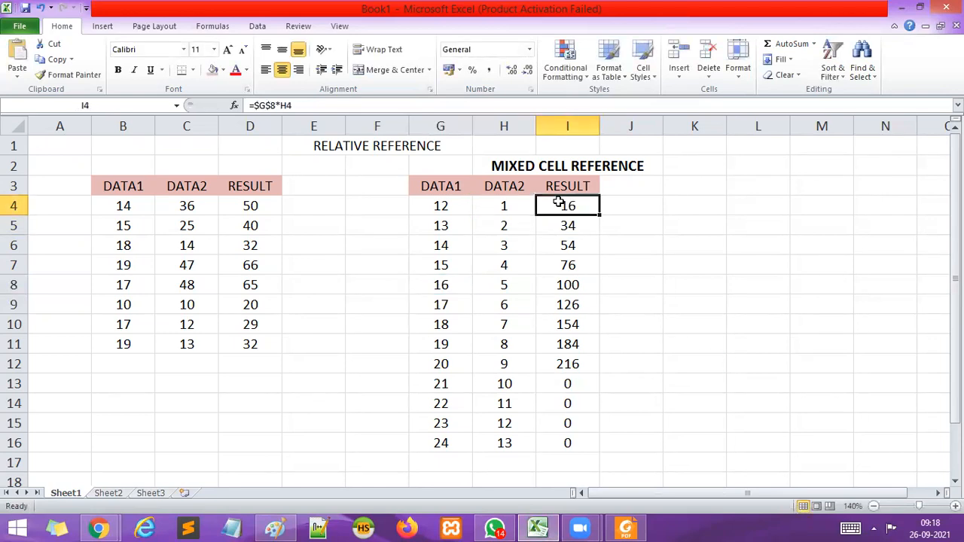
pyautogui.moveTo(596, 215); pyautogui.dragTo(609, 448)
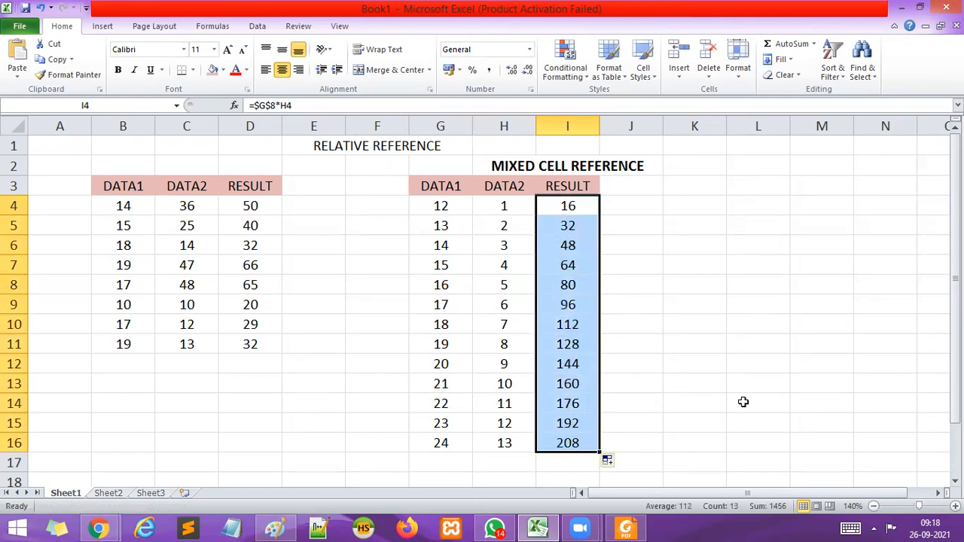
pyautogui.click(830, 359)
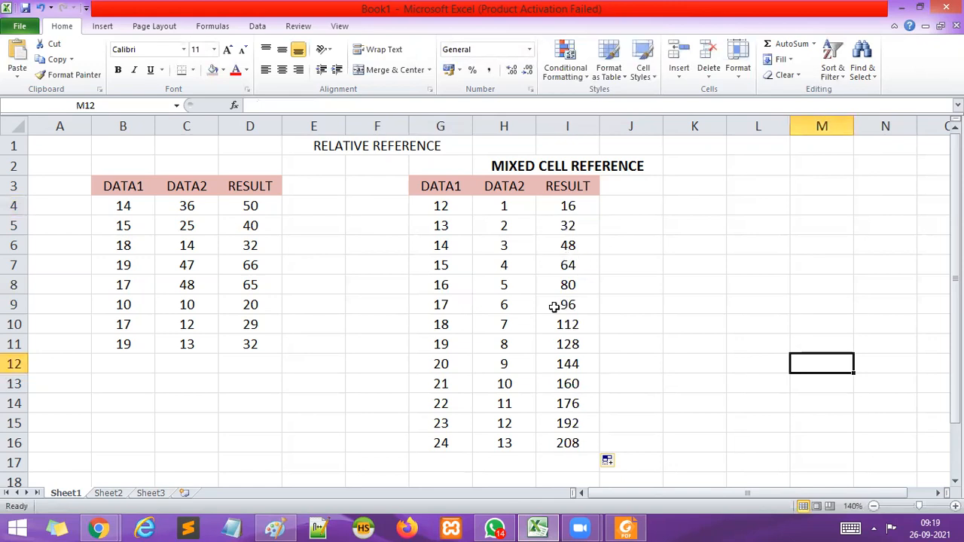
# Create a new blank workbook.
pyautogui.click(276, 527)
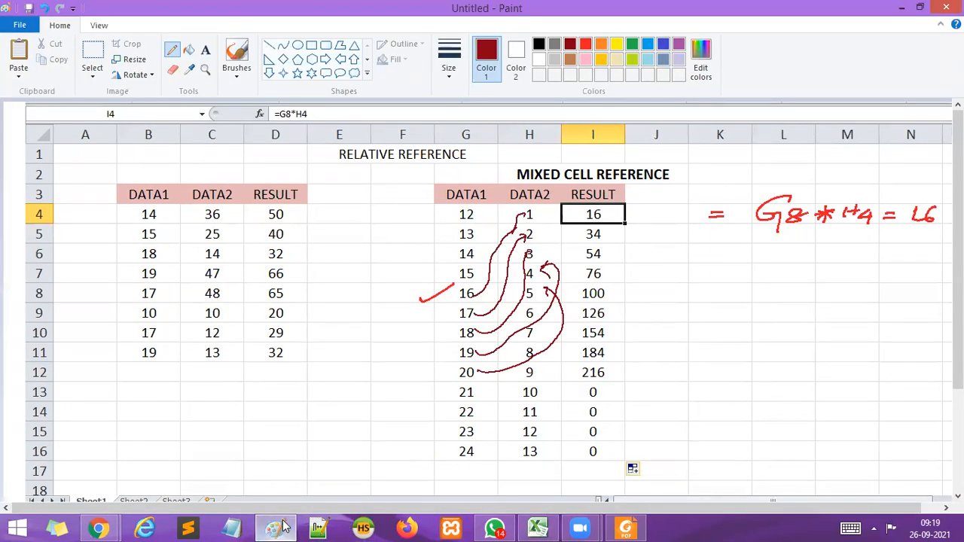
pyautogui.click(282, 527)
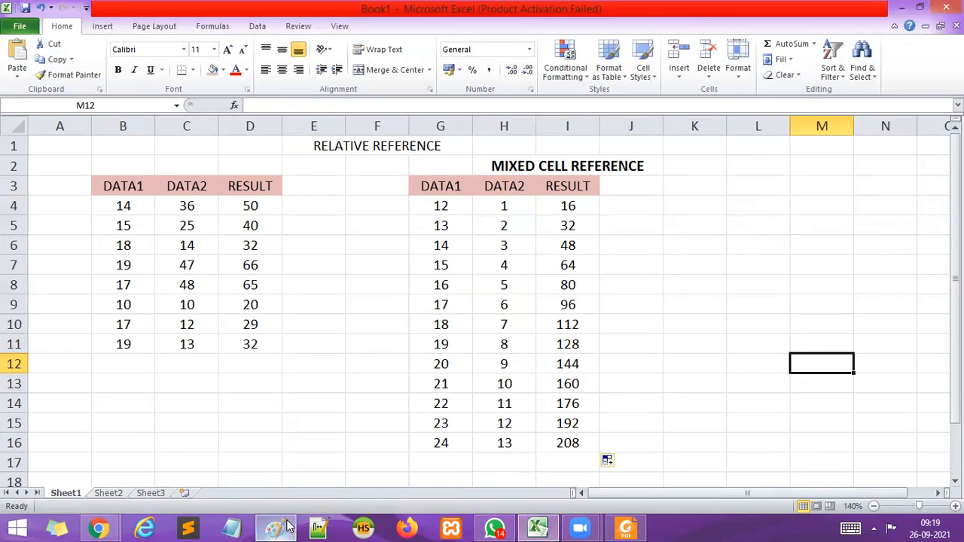
pyautogui.click(33, 28)
pyautogui.click(33, 29)
pyautogui.click(33, 29)
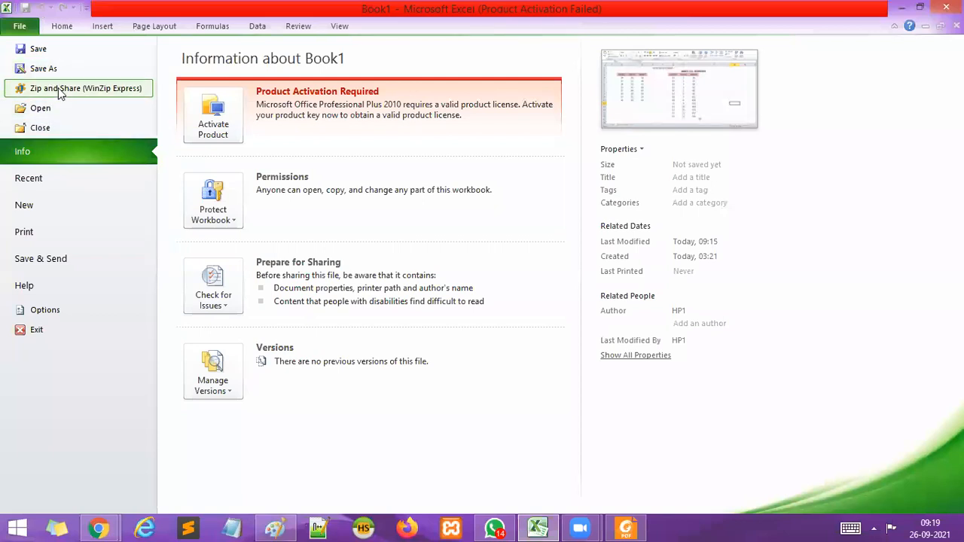
pyautogui.click(22, 214)
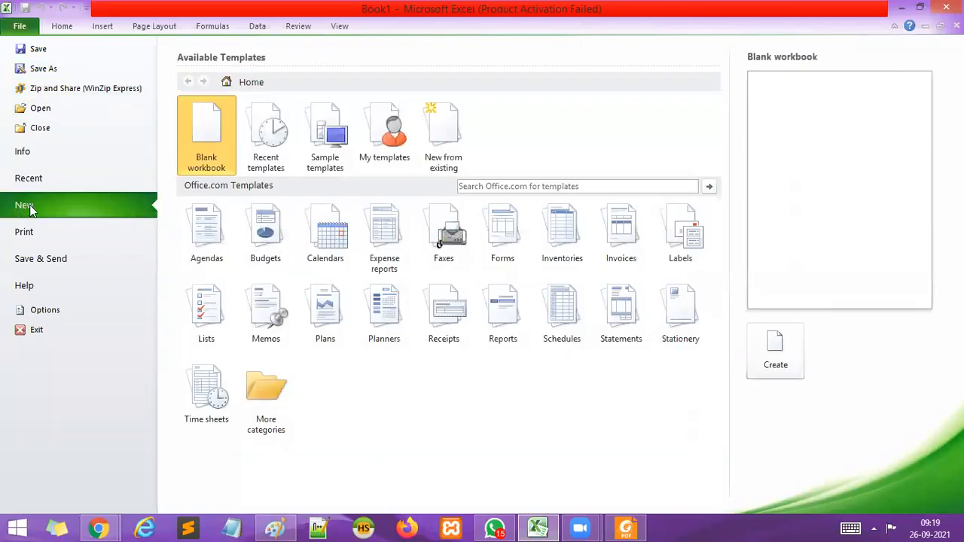
pyautogui.doubleClick(199, 144)
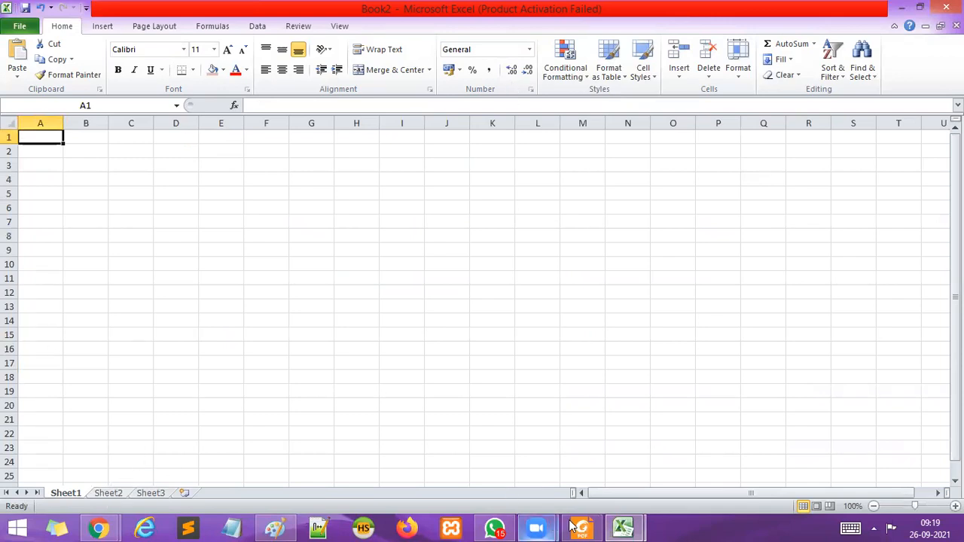
# Go back to the Book1 workbook, switch to Paint and start a new blank picture without saving the annotated screenshot.
pyautogui.click(630, 527)
pyautogui.click(575, 466)
pyautogui.click(280, 526)
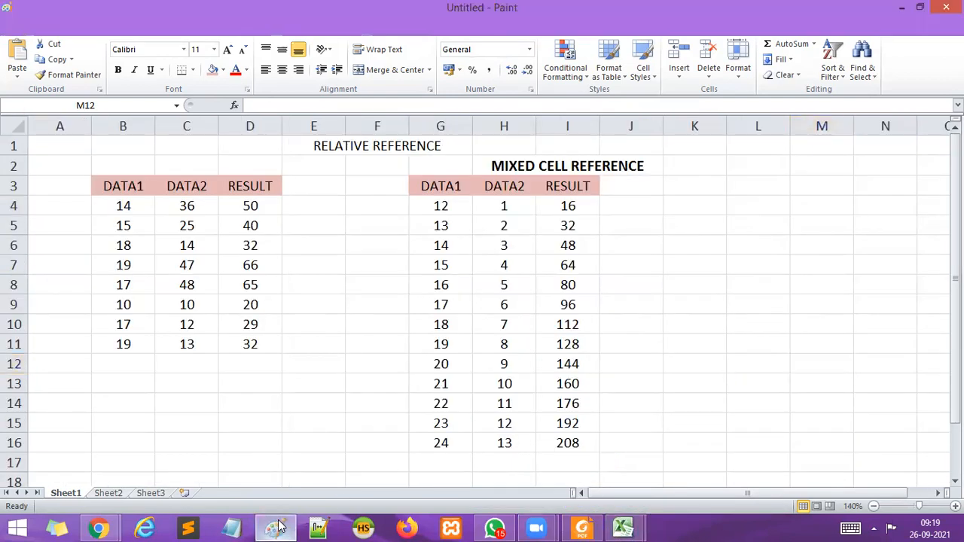
pyautogui.click(21, 25)
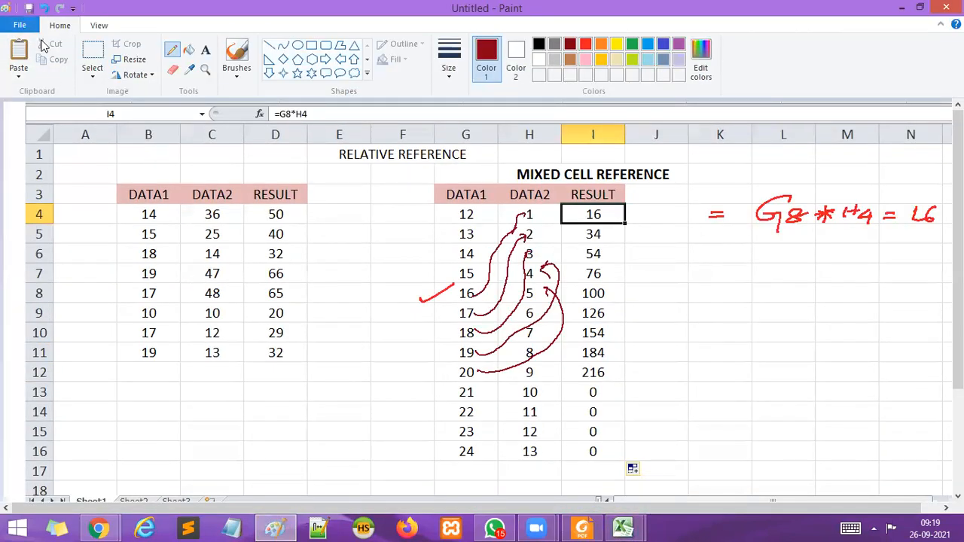
pyautogui.click(42, 48)
pyautogui.click(491, 265)
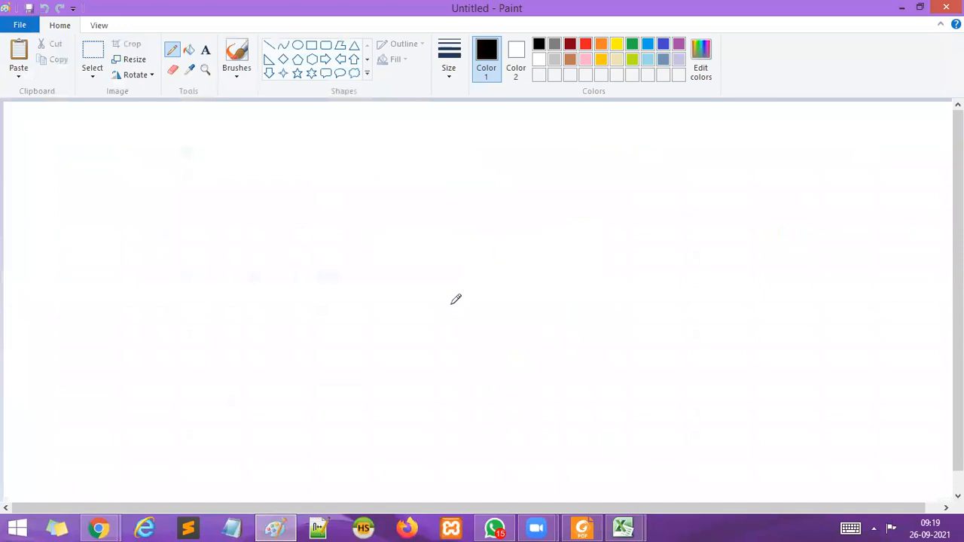
# Handwrite "Cell এর value কে fixed করতে" in black pencil across the top of the canvas.
pyautogui.click(344, 148)
pyautogui.moveTo(344, 149)
pyautogui.mouseDown()
pyautogui.moveTo(388, 143)
pyautogui.moveTo(398, 167)
pyautogui.moveTo(429, 144)
pyautogui.moveTo(551, 140)
pyautogui.moveTo(600, 167)
pyautogui.moveTo(581, 179)
pyautogui.moveTo(646, 138)
pyautogui.mouseUp()
pyautogui.click(586, 153)
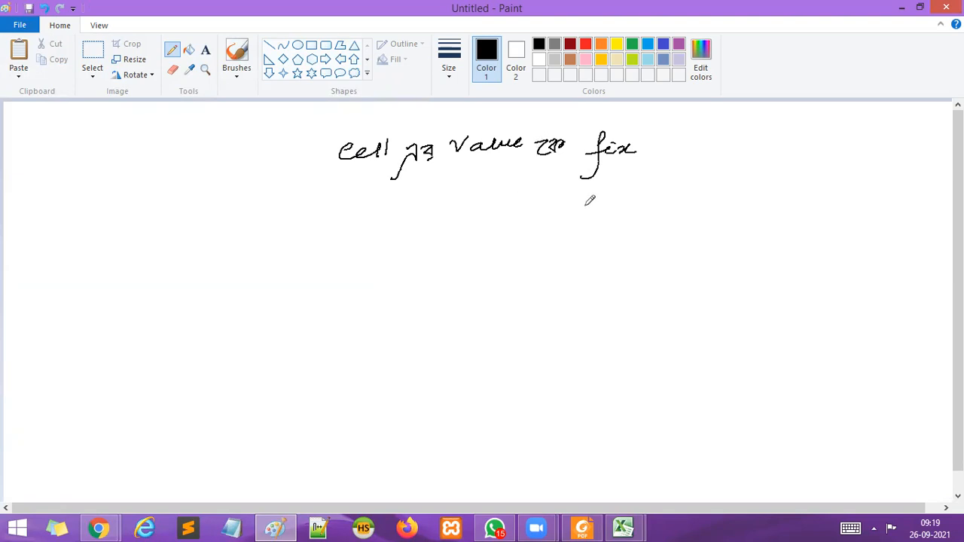
pyautogui.moveTo(642, 146)
pyautogui.mouseDown()
pyautogui.moveTo(776, 144)
pyautogui.moveTo(793, 132)
pyautogui.mouseUp()
# Draw a large $ symbol beneath the handwritten line and write "sign ব্যবহার করা হয়" beside it in black pencil.
pyautogui.moveTo(491, 174); pyautogui.dragTo(463, 193)
pyautogui.moveTo(615, 193); pyautogui.dragTo(580, 219)
pyautogui.moveTo(602, 176); pyautogui.dragTo(599, 277)
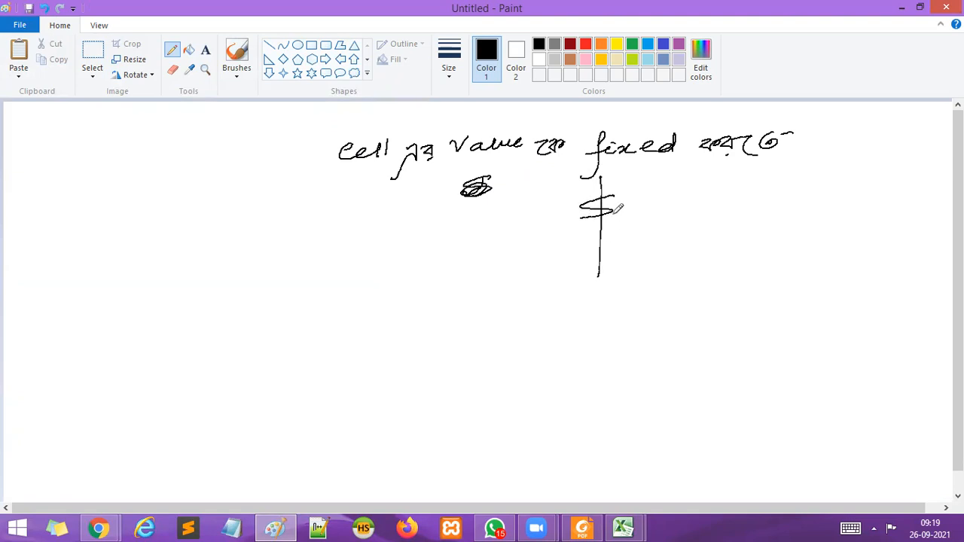
pyautogui.moveTo(690, 202)
pyautogui.mouseDown()
pyautogui.moveTo(680, 214)
pyautogui.moveTo(727, 201)
pyautogui.moveTo(737, 212)
pyautogui.moveTo(801, 193)
pyautogui.moveTo(833, 201)
pyautogui.moveTo(876, 190)
pyautogui.mouseUp()
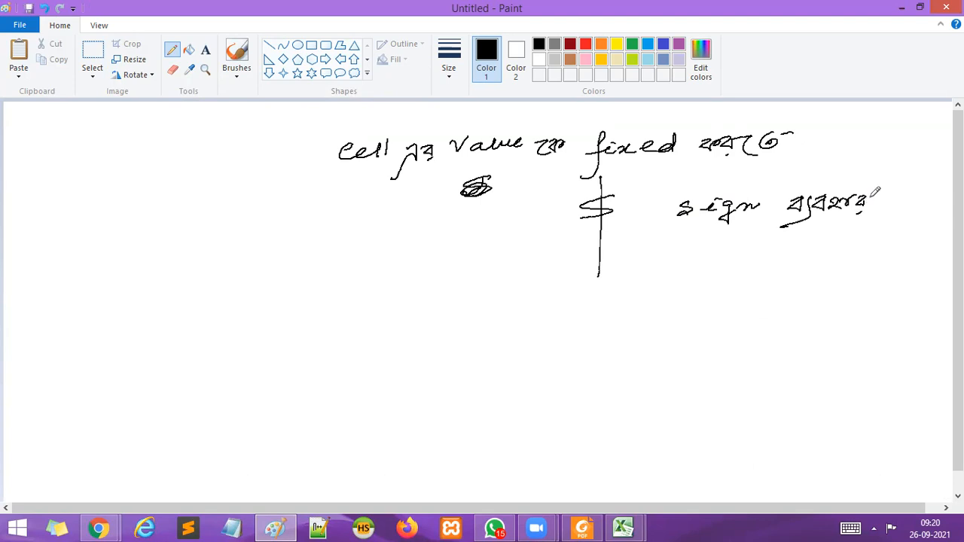
pyautogui.moveTo(780, 243)
pyautogui.mouseDown()
pyautogui.moveTo(859, 243)
pyautogui.moveTo(872, 238)
pyautogui.moveTo(867, 229)
pyautogui.moveTo(884, 249)
pyautogui.mouseUp()
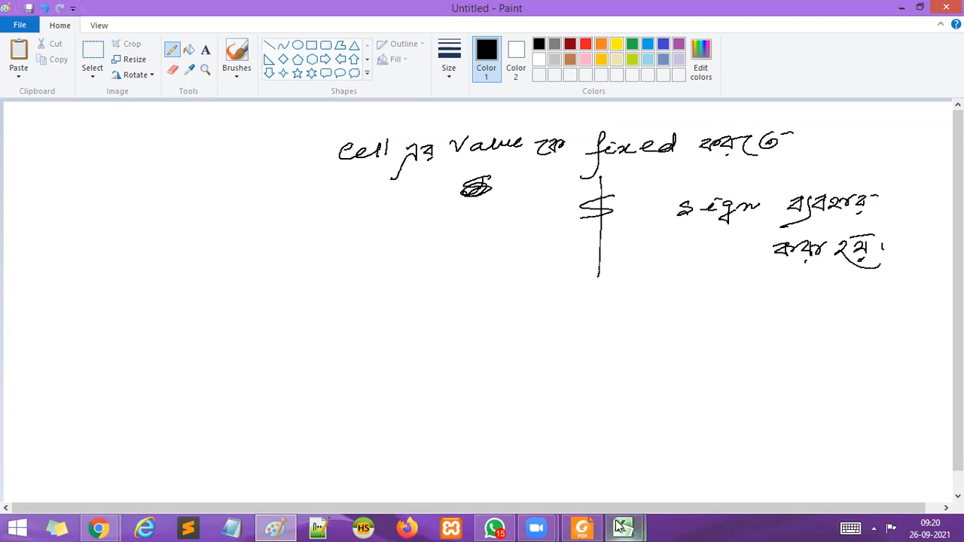
# Switch to the Book1 workbook in Excel and replace the formula in I4 with =$G$5*H4.
pyautogui.moveTo(624, 527)
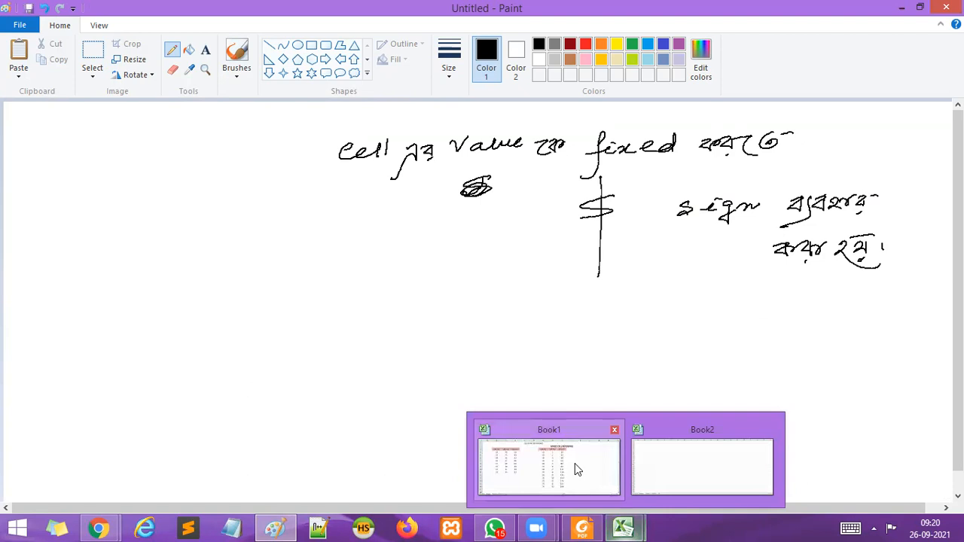
pyautogui.click(610, 464)
pyautogui.click(566, 208)
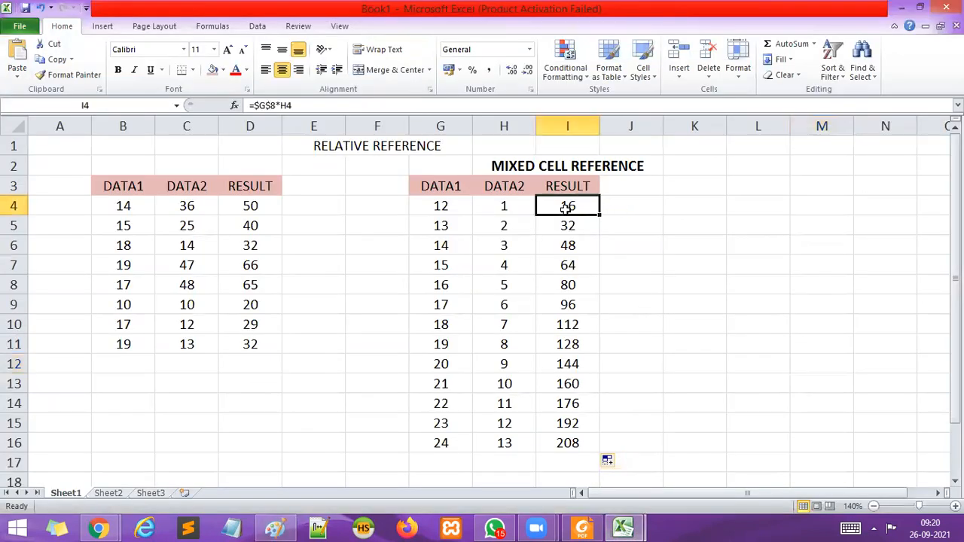
pyautogui.click(441, 226)
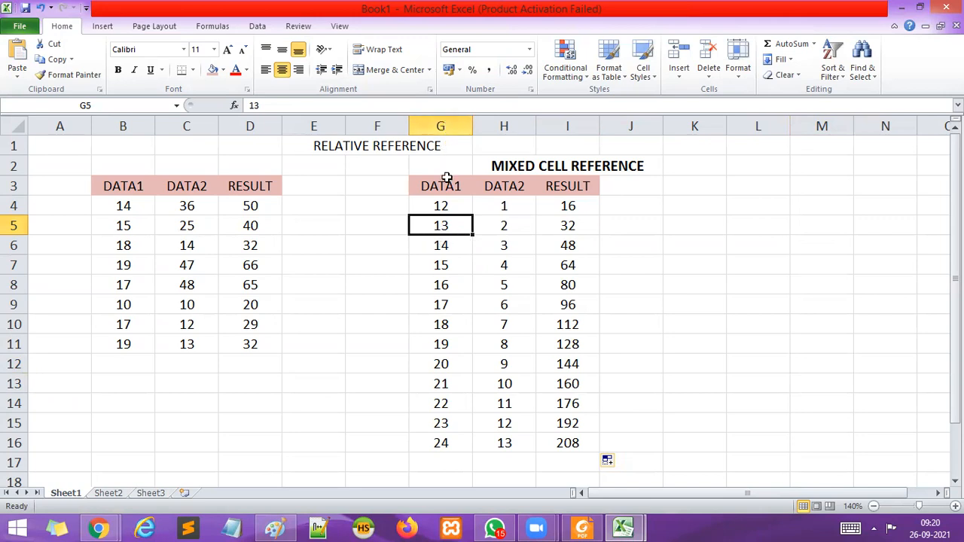
pyautogui.click(565, 208)
pyautogui.write('=')
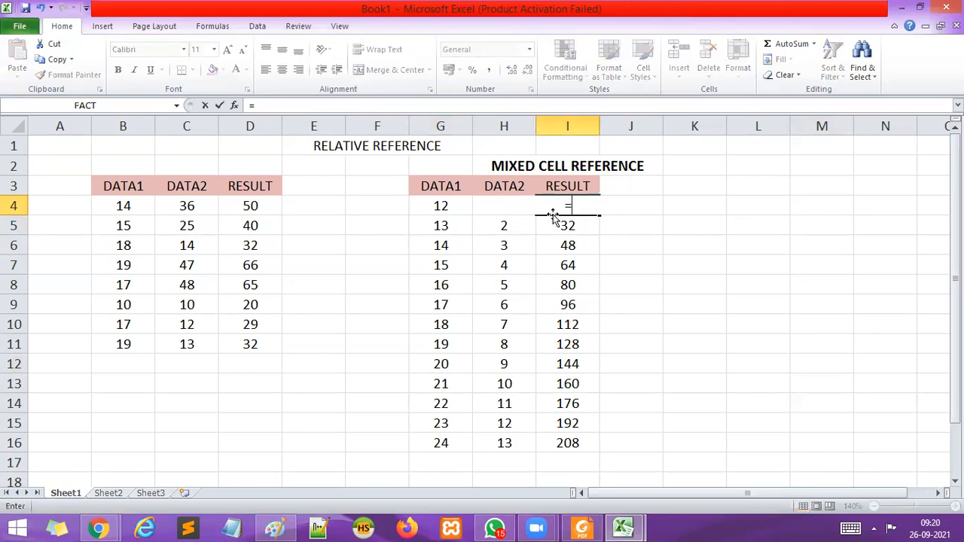
pyautogui.write('$G$5*')
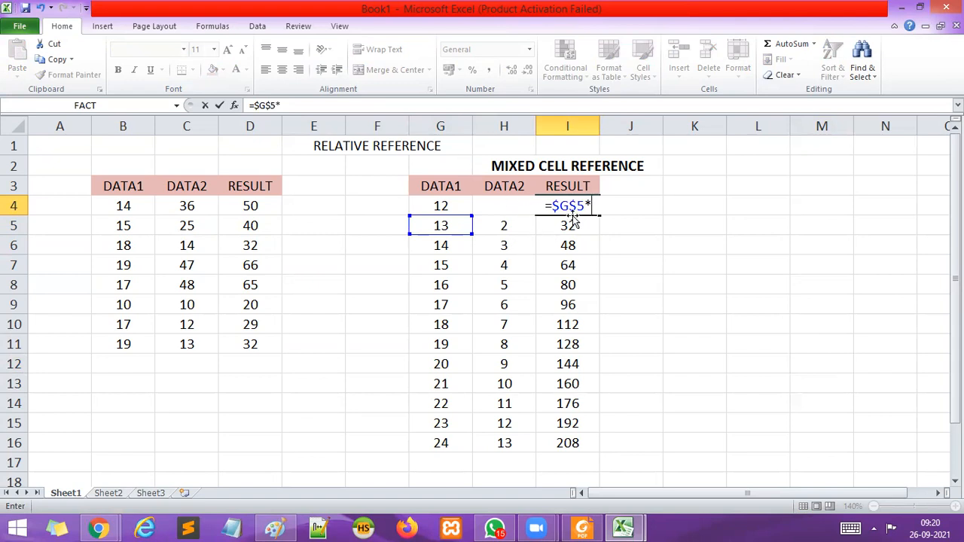
pyautogui.write('H4')
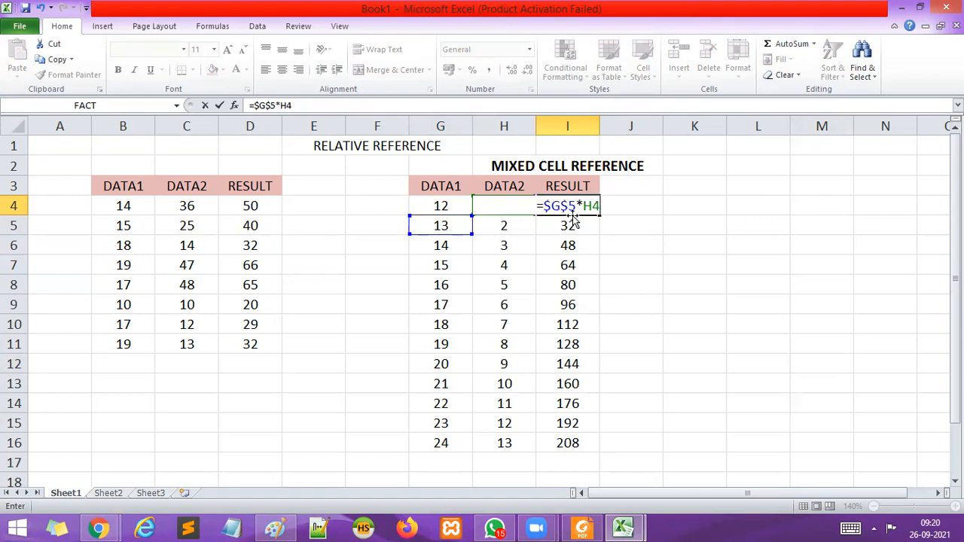
pyautogui.press('Return')
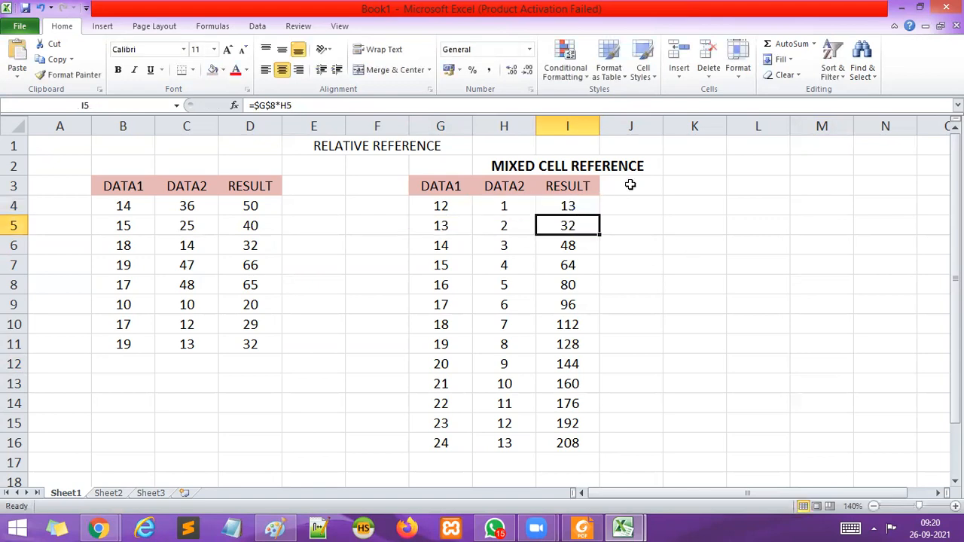
# Fill the =$G$5*H4 formula from I4 down to I16 in the second RESULT column.
pyautogui.click(567, 202)
pyautogui.moveTo(600, 215); pyautogui.dragTo(600, 452)
pyautogui.click(727, 384)
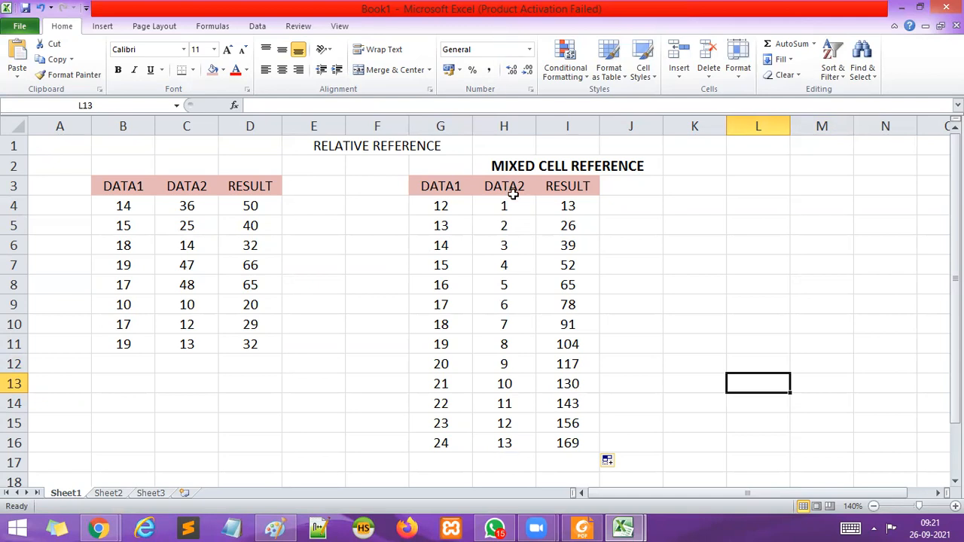
# Make the RELATIVE REFERENCE heading in row 1 bold and increase its font size to 12.
pyautogui.click(342, 147)
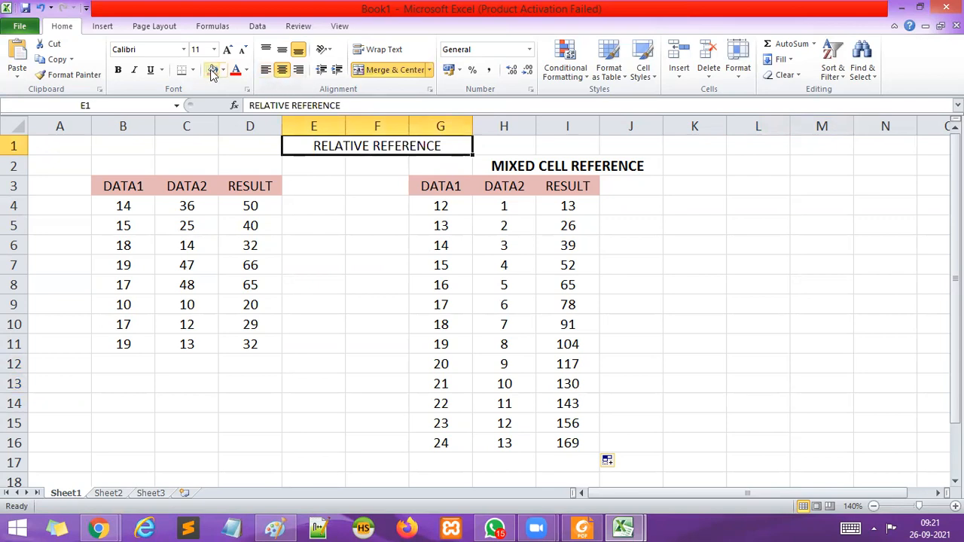
pyautogui.click(119, 70)
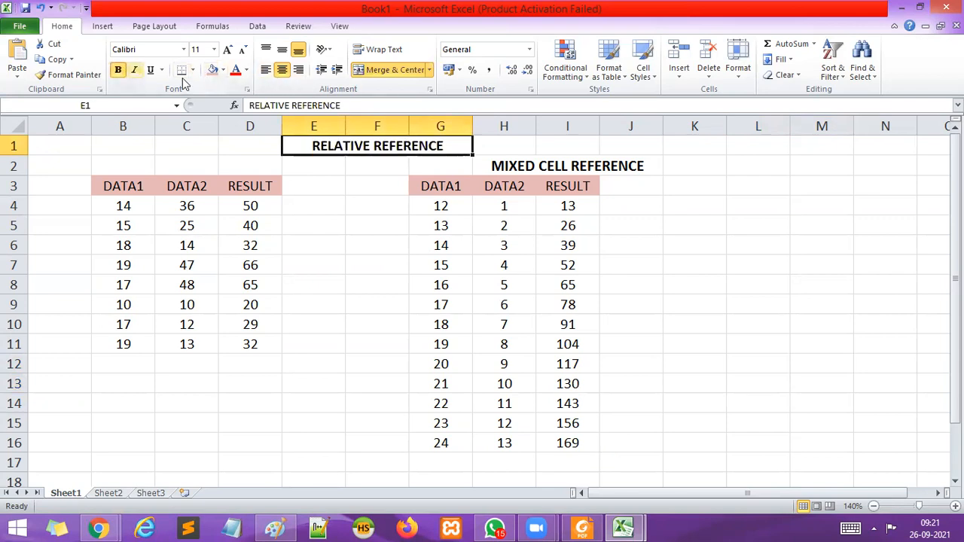
pyautogui.click(228, 53)
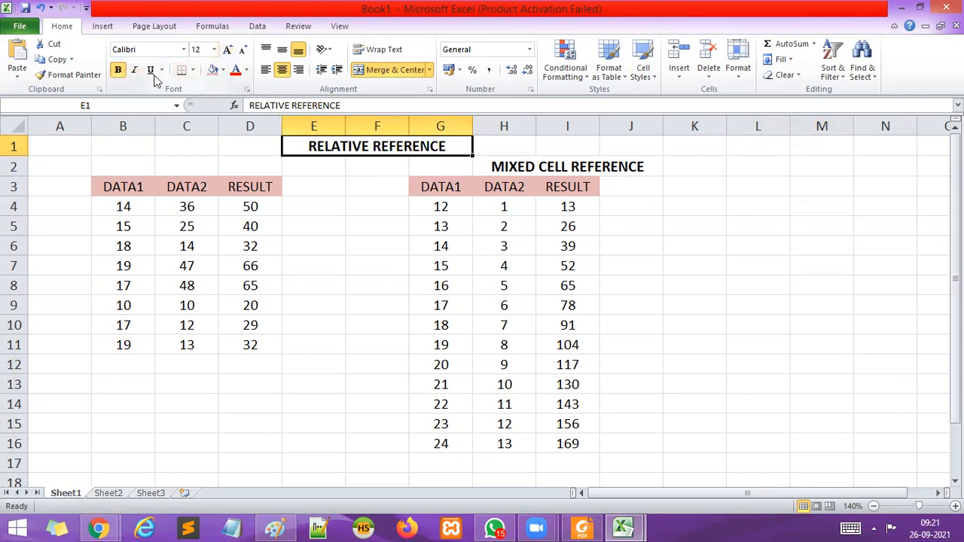
pyautogui.click(694, 285)
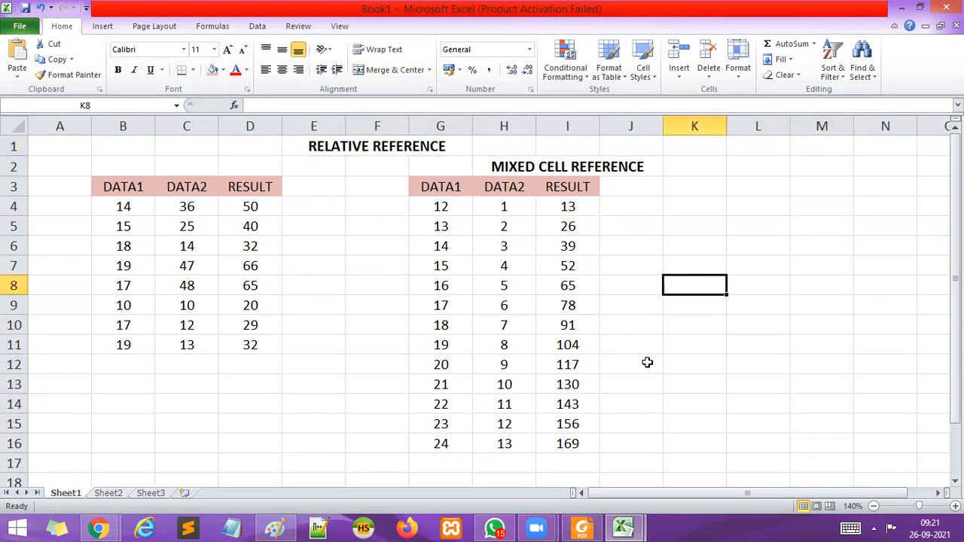
pyautogui.scroll(-3, 651, 343)
pyautogui.scroll(1, 652, 343)
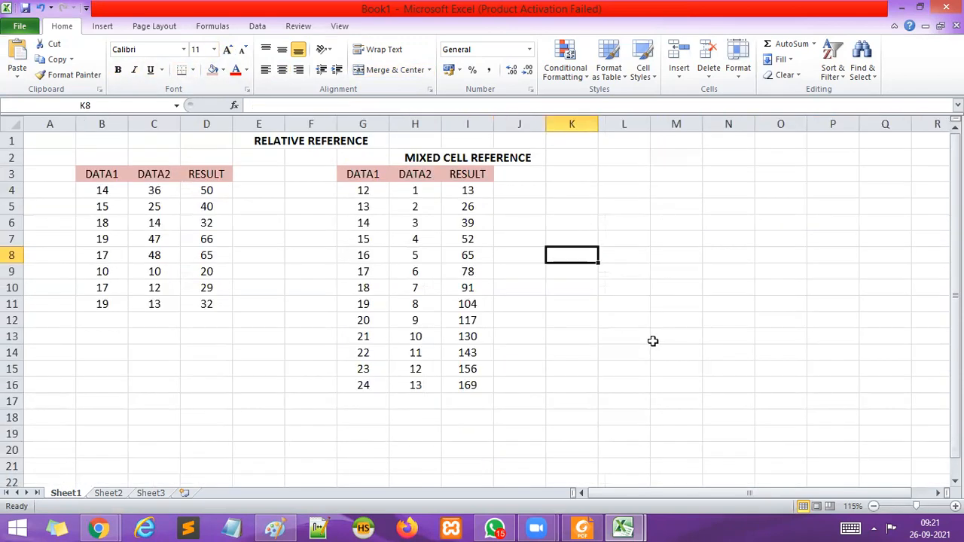
# Merge and center cells L2:N2 and enter the heading ABSOLUTE CELL REFERENCE.
pyautogui.scroll(1, 652, 342)
pyautogui.moveTo(710, 496); pyautogui.dragTo(770, 477)
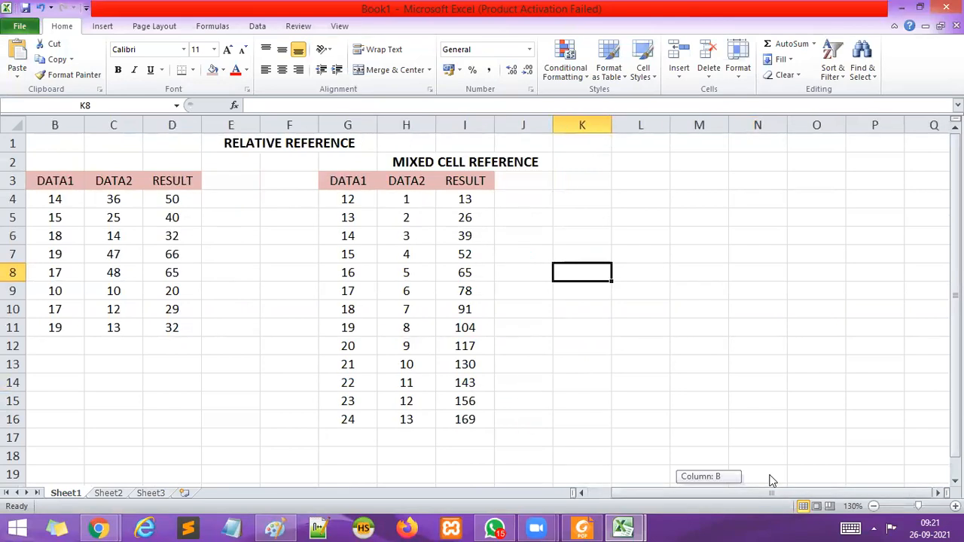
pyautogui.click(637, 164)
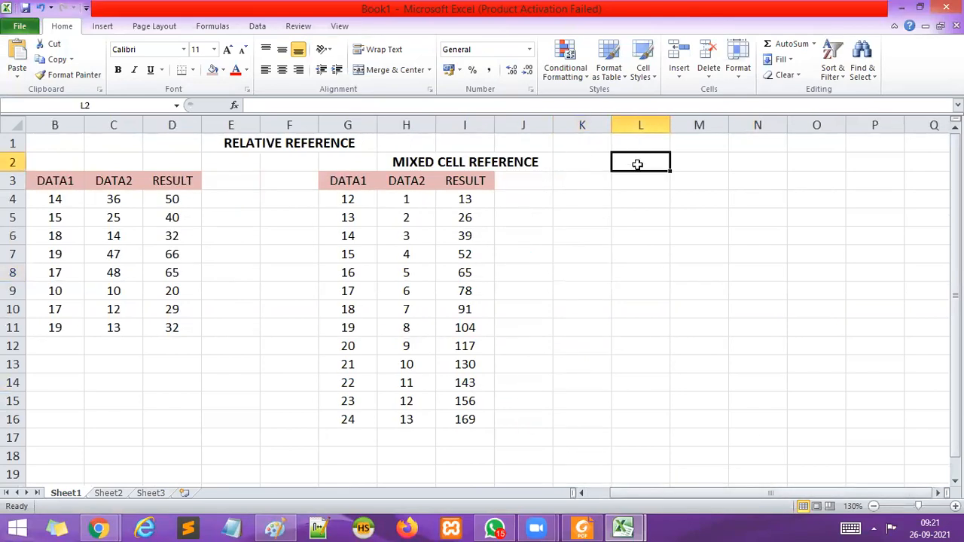
pyautogui.moveTo(637, 164); pyautogui.dragTo(736, 166)
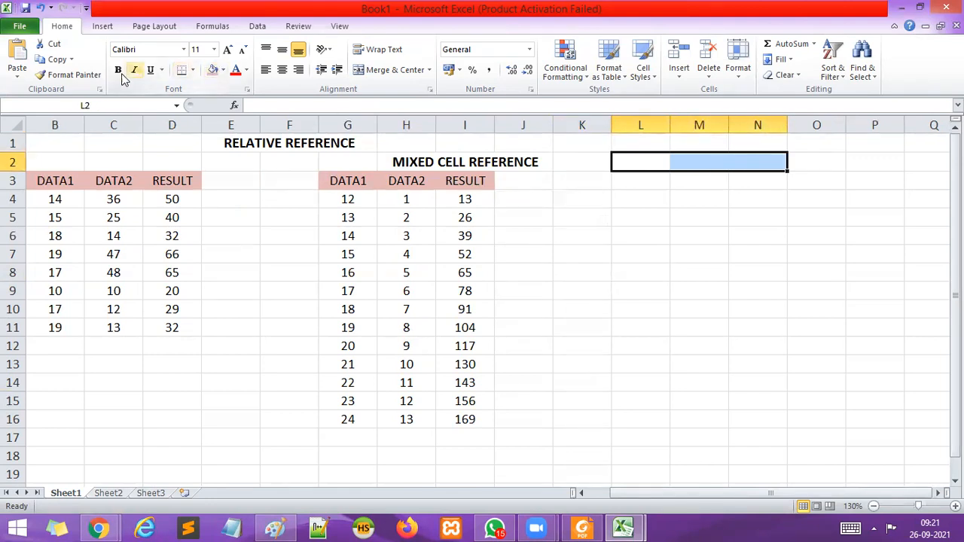
pyautogui.click(419, 72)
pyautogui.doubleClick(652, 161)
pyautogui.write('AB')
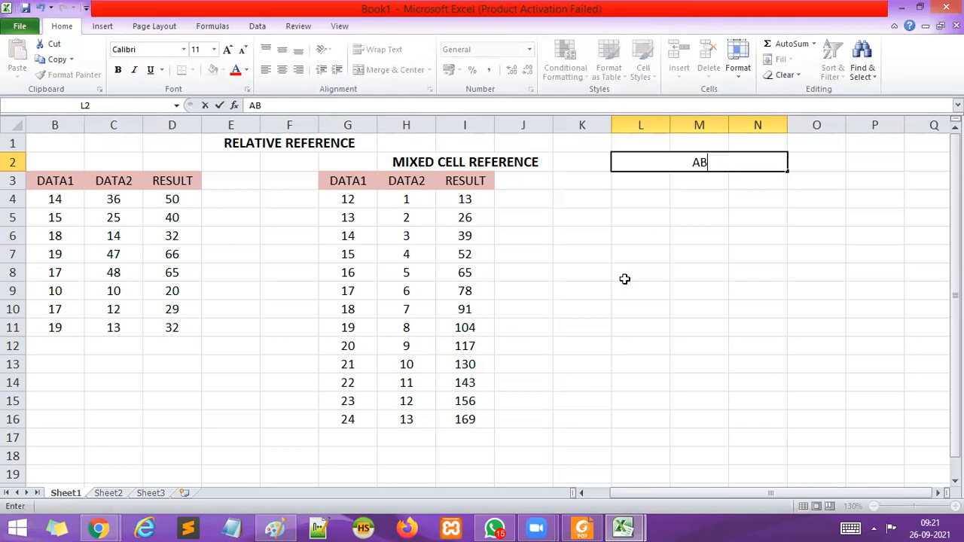
pyautogui.write('SOLUTE')
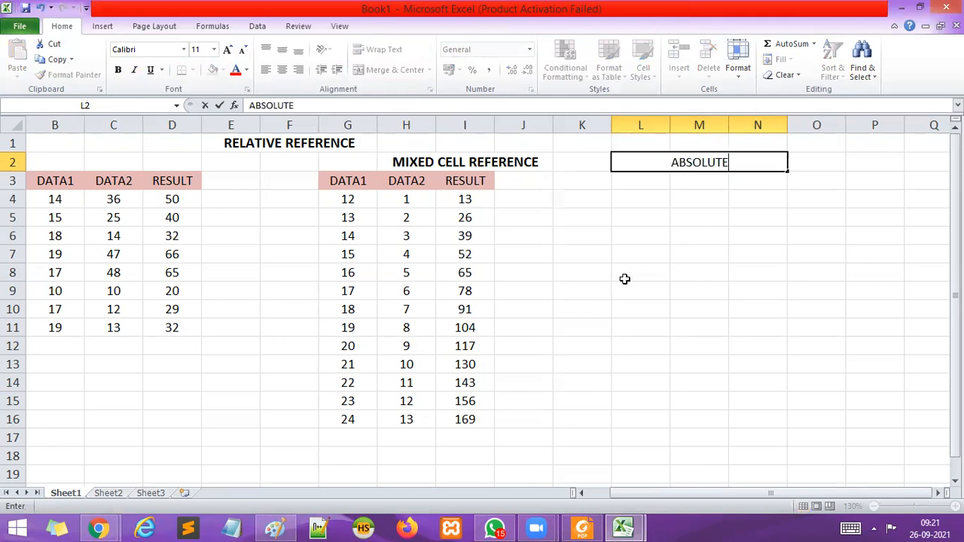
pyautogui.write(' CELL REFERE')
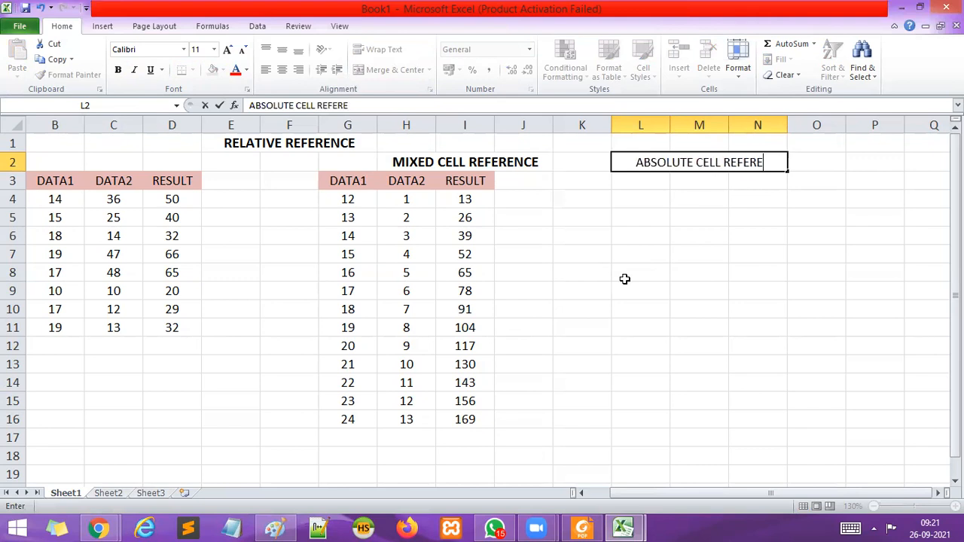
pyautogui.write('NCE')
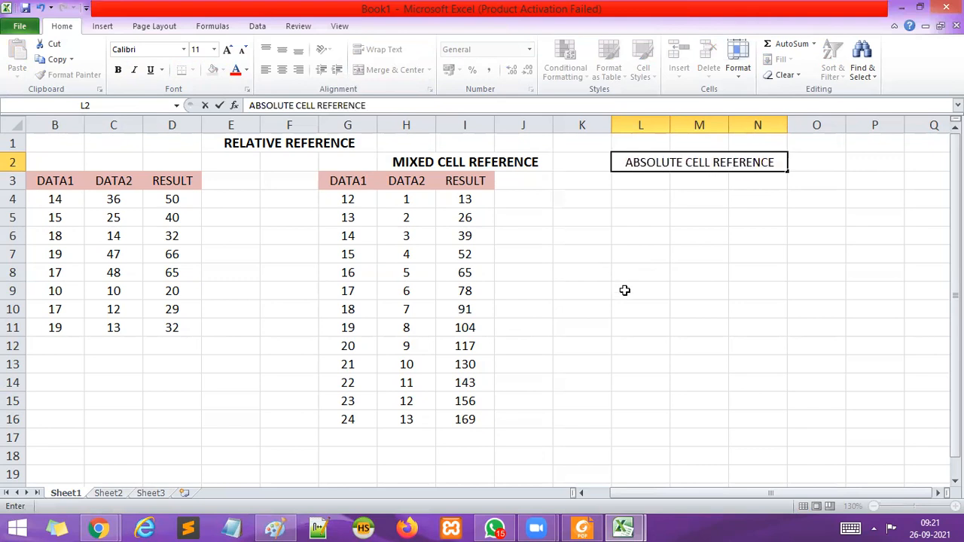
pyautogui.click(623, 292)
# Make the ABSOLUTE CELL REFERENCE heading bold and increase its font size by one step.
pyautogui.click(637, 165)
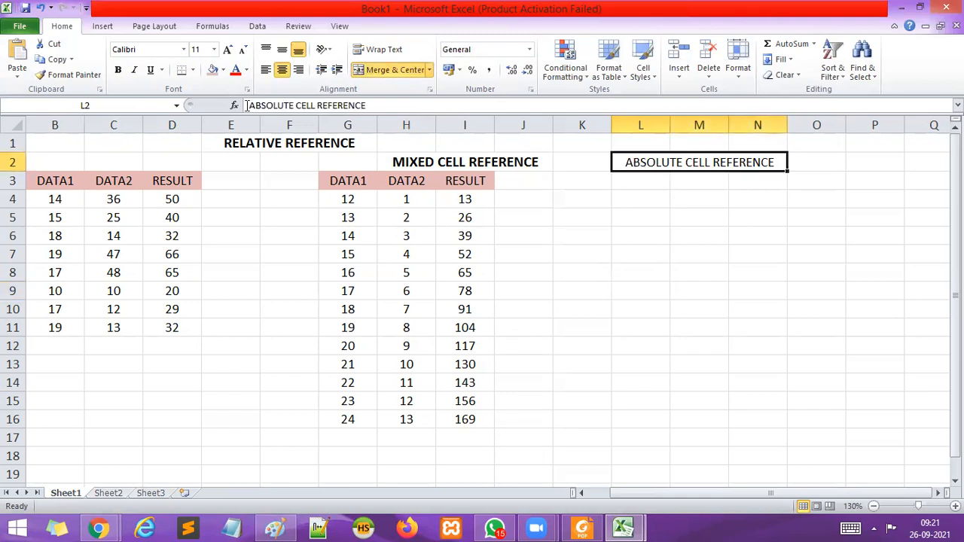
pyautogui.click(117, 69)
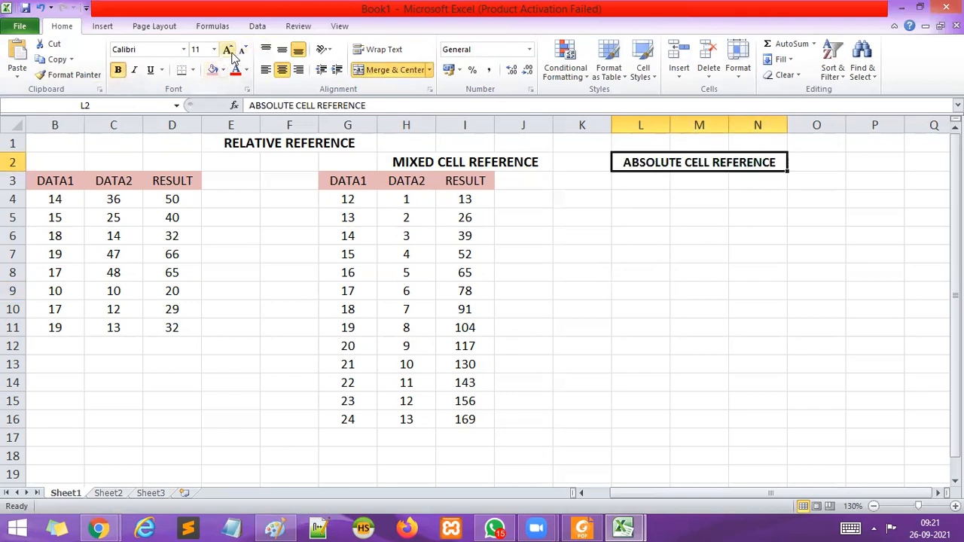
pyautogui.click(228, 49)
pyautogui.click(714, 345)
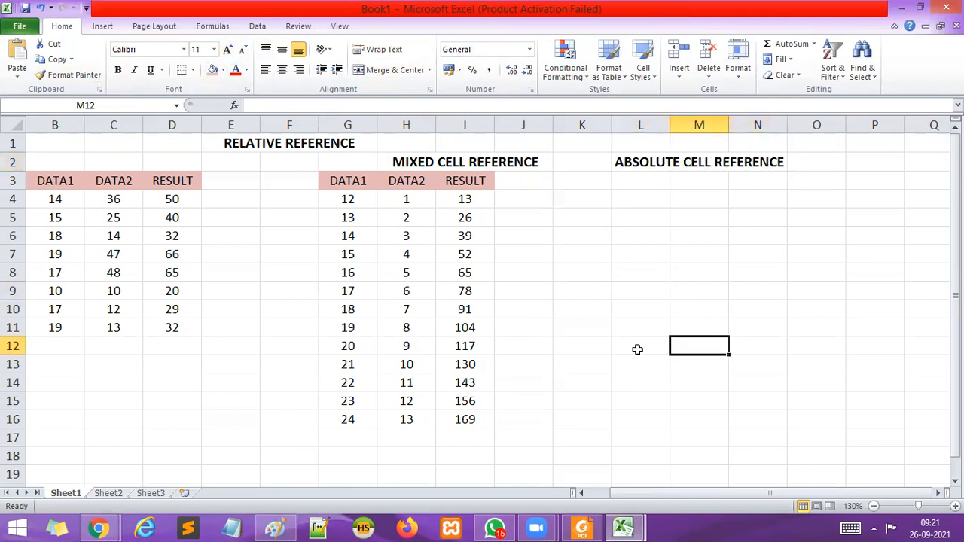
# Copy the relative reference table in B3:D11 and paste it at K3 under the ABSOLUTE CELL REFERENCE heading.
pyautogui.click(874, 506)
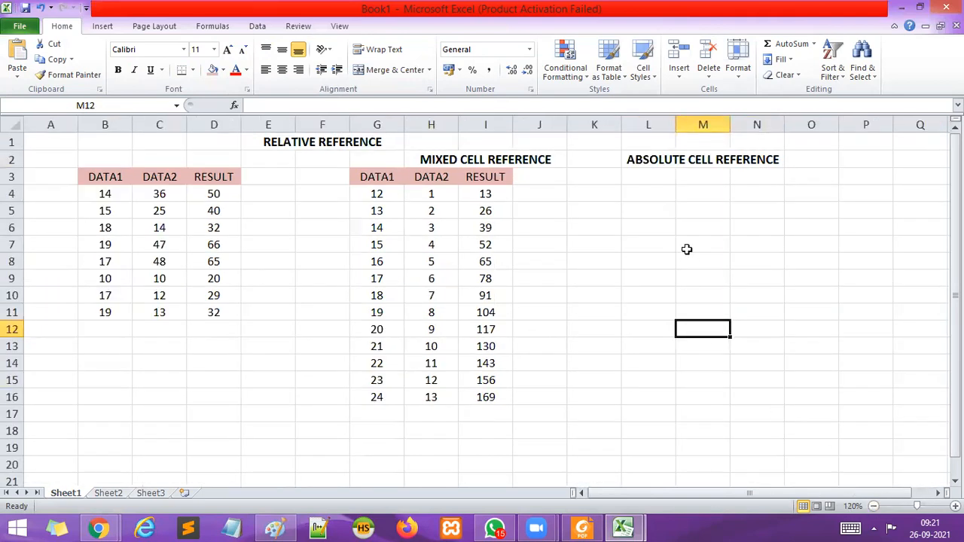
pyautogui.click(638, 178)
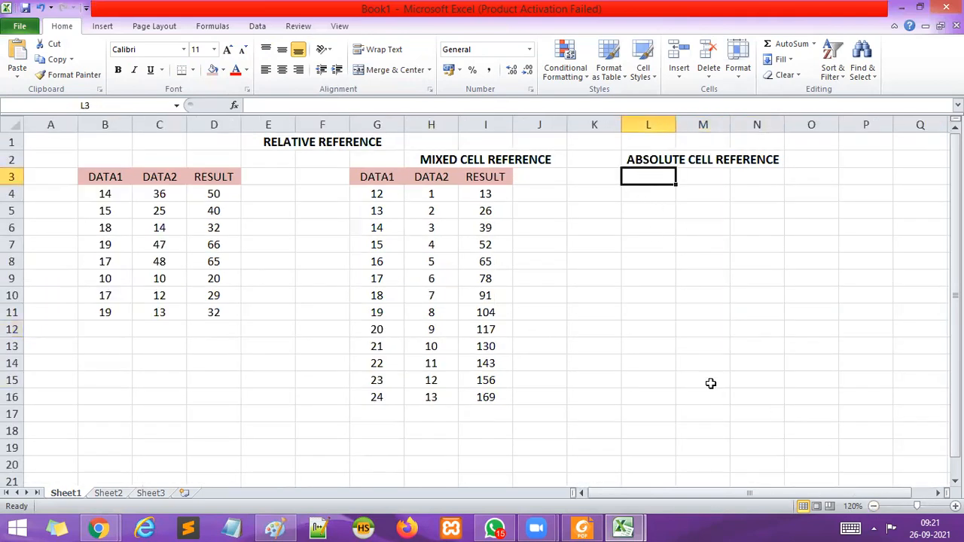
pyautogui.click(379, 193)
pyautogui.moveTo(377, 179); pyautogui.dragTo(477, 387)
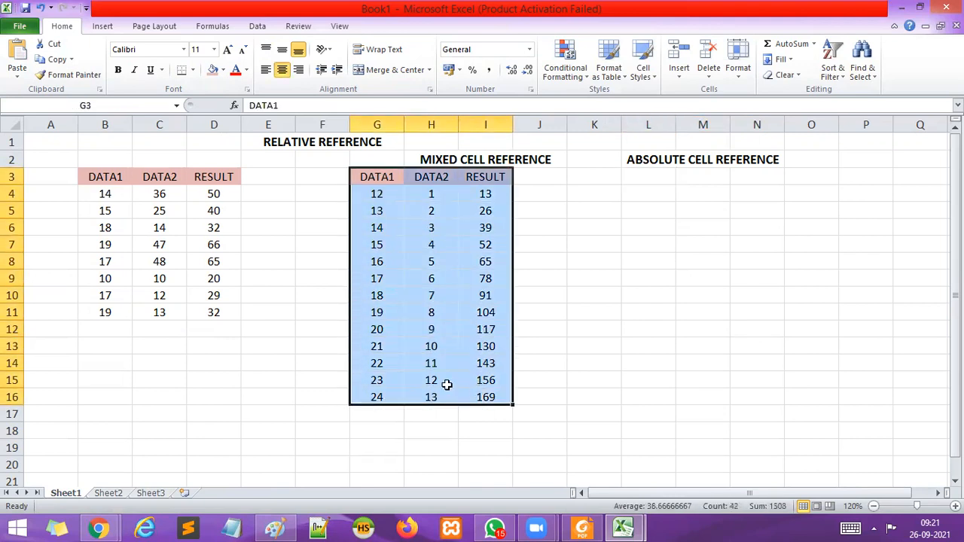
pyautogui.moveTo(107, 176); pyautogui.dragTo(224, 313)
pyautogui.hotkey('ctrl', 'c')
pyautogui.click(614, 178)
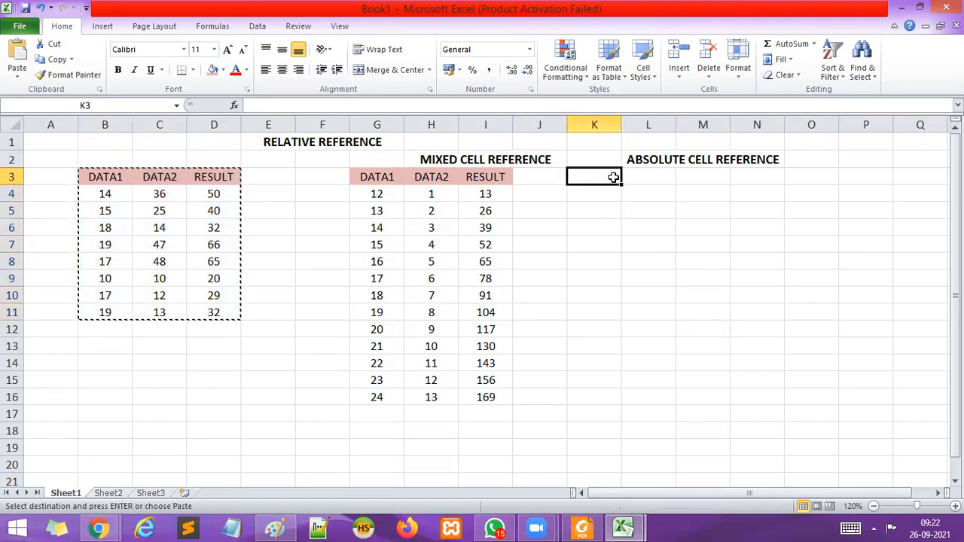
pyautogui.hotkey('ctrl', 'v')
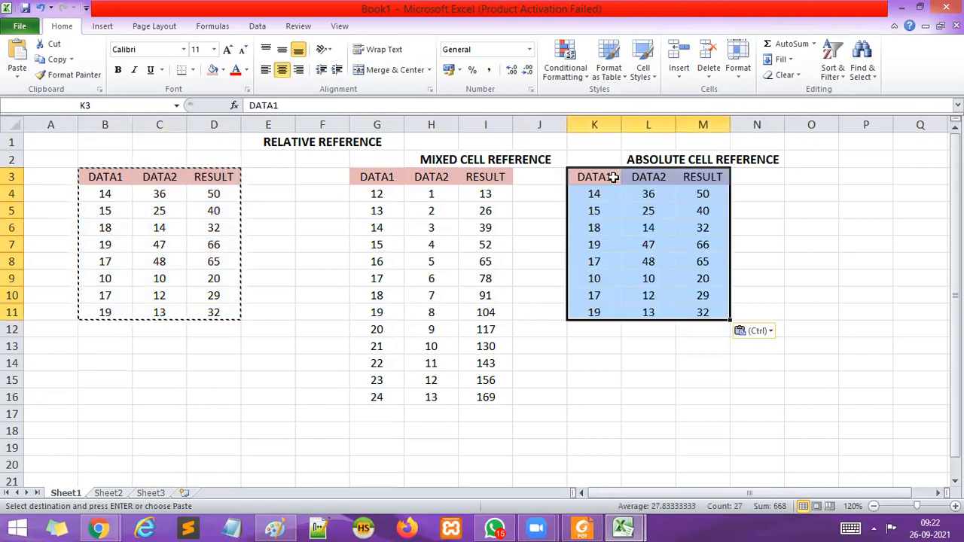
pyautogui.click(781, 305)
# Clear the RESULT values in M4:M11 of the absolute reference table.
pyautogui.moveTo(592, 198); pyautogui.dragTo(704, 312)
pyautogui.click(878, 265)
pyautogui.moveTo(706, 198); pyautogui.dragTo(708, 312)
pyautogui.press('Delete')
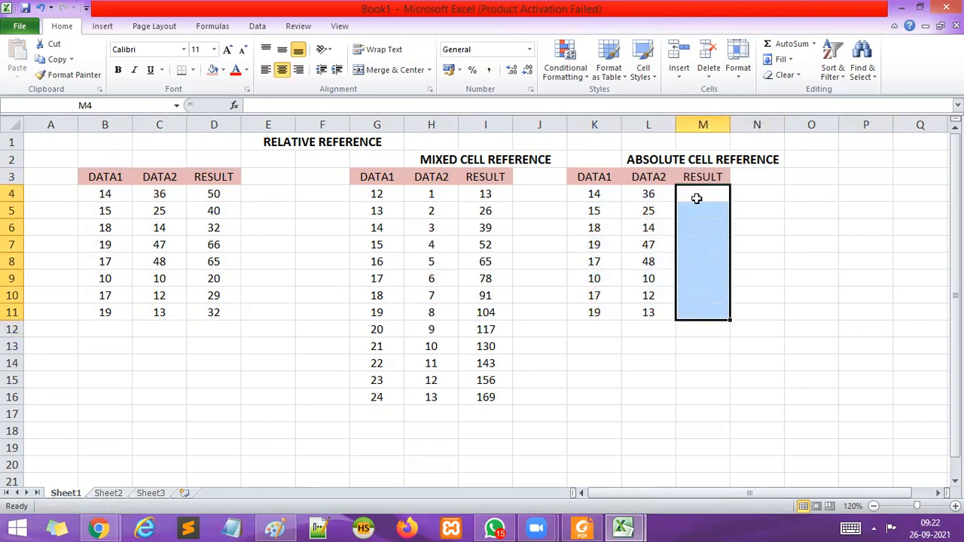
pyautogui.doubleClick(697, 198)
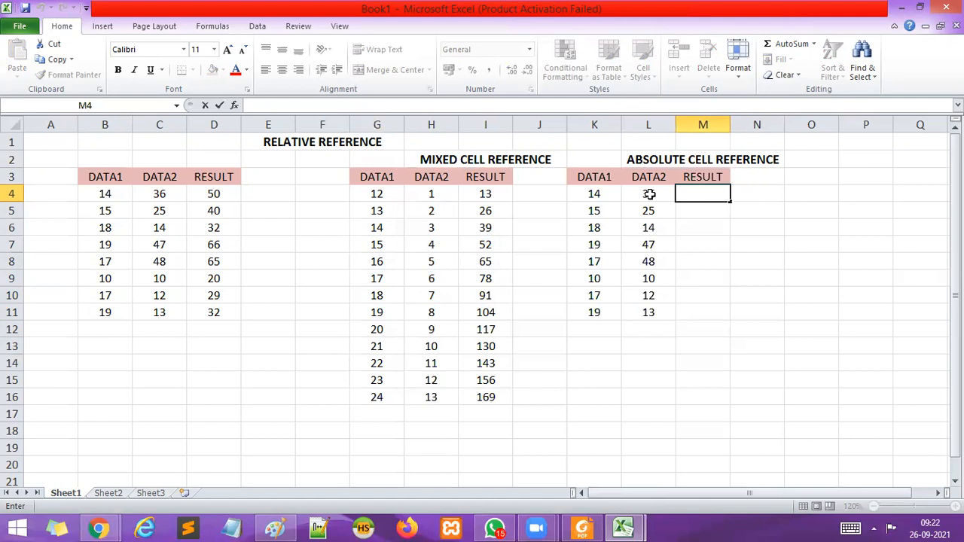
pyautogui.write('=')
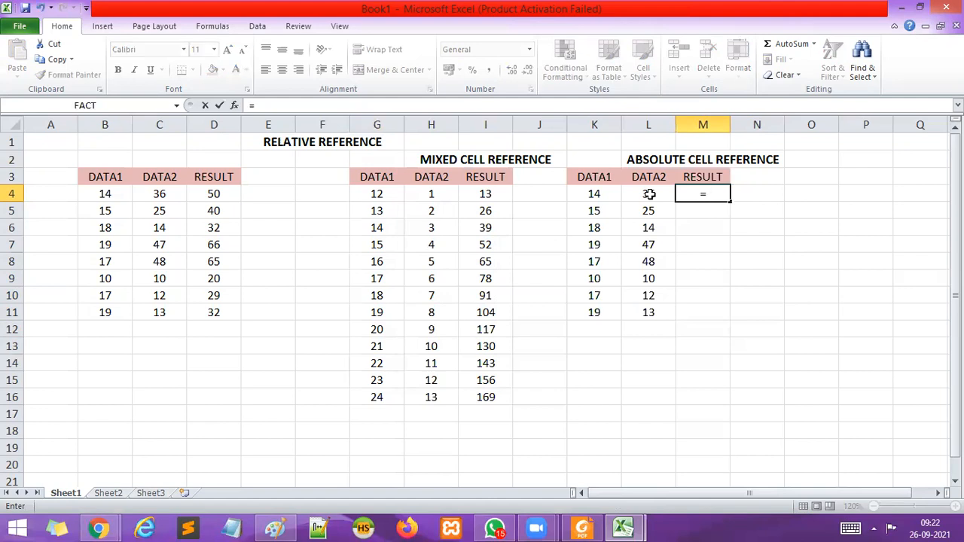
pyautogui.write('P')
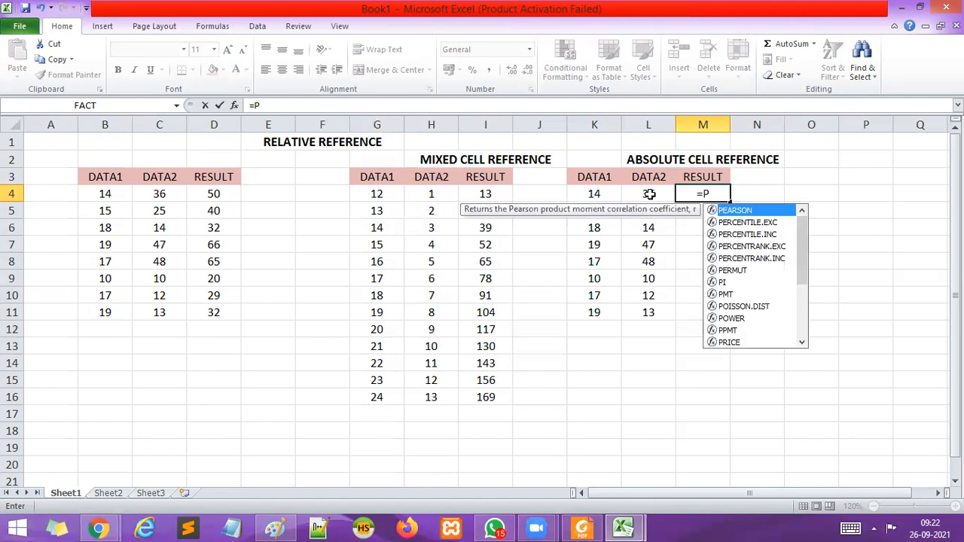
pyautogui.press('BackSpace')
pyautogui.press('BackSpace')
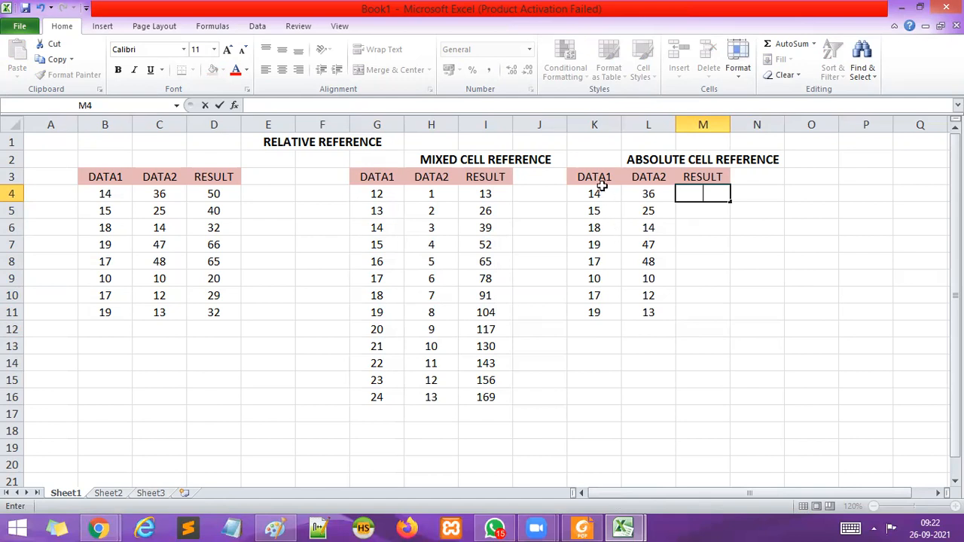
pyautogui.click(595, 193)
pyautogui.click(644, 194)
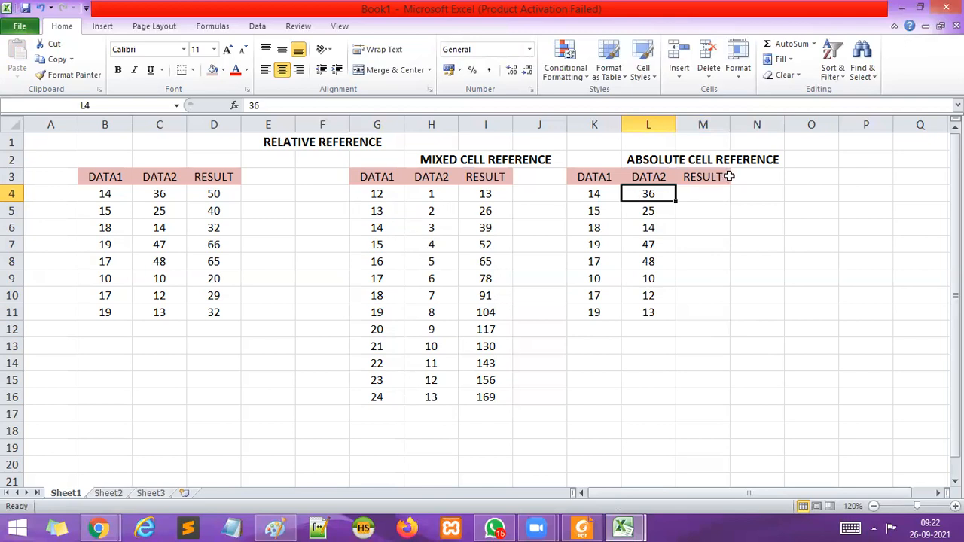
pyautogui.click(744, 295)
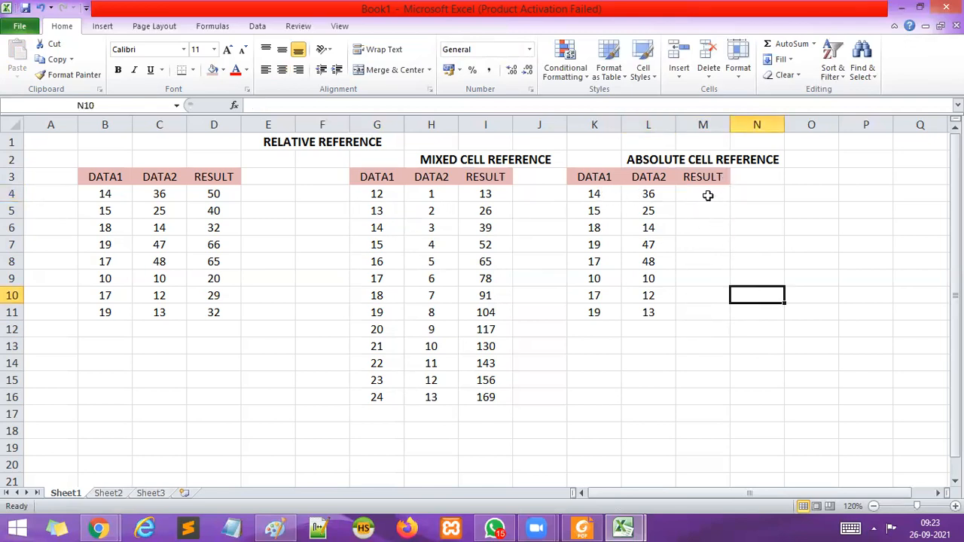
# Start a formula with the PRODUCT function in cell M4, the first RESULT cell of the absolute reference table.
pyautogui.click(702, 194)
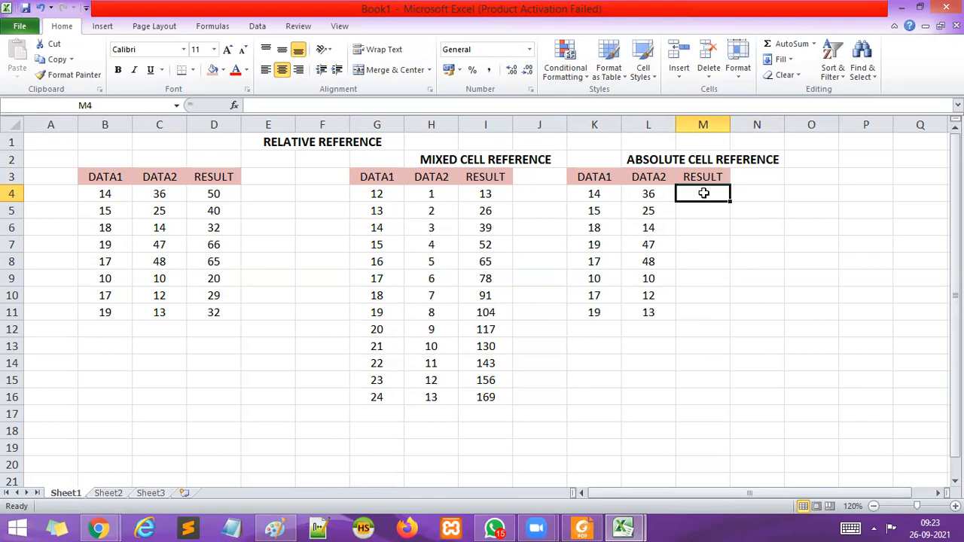
pyautogui.write('=PR')
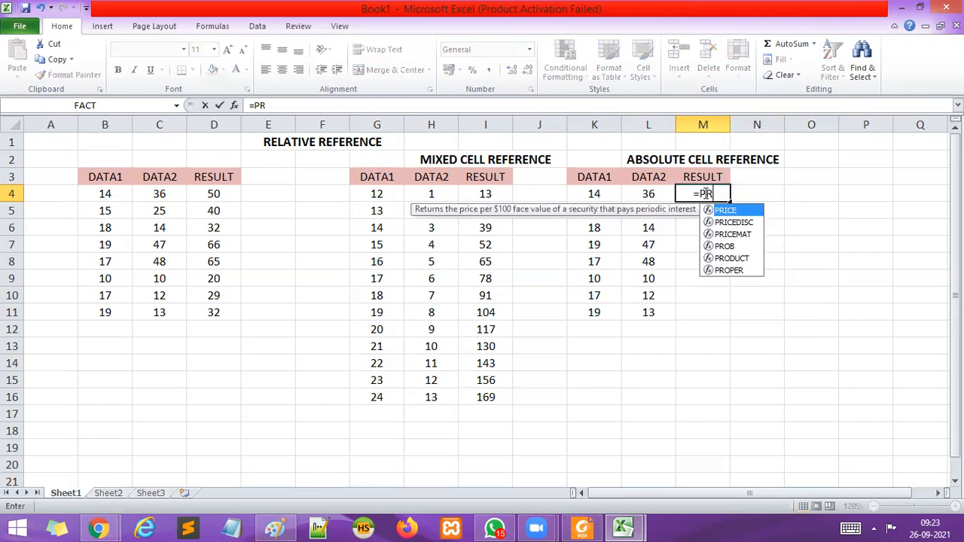
pyautogui.write('ODUCT')
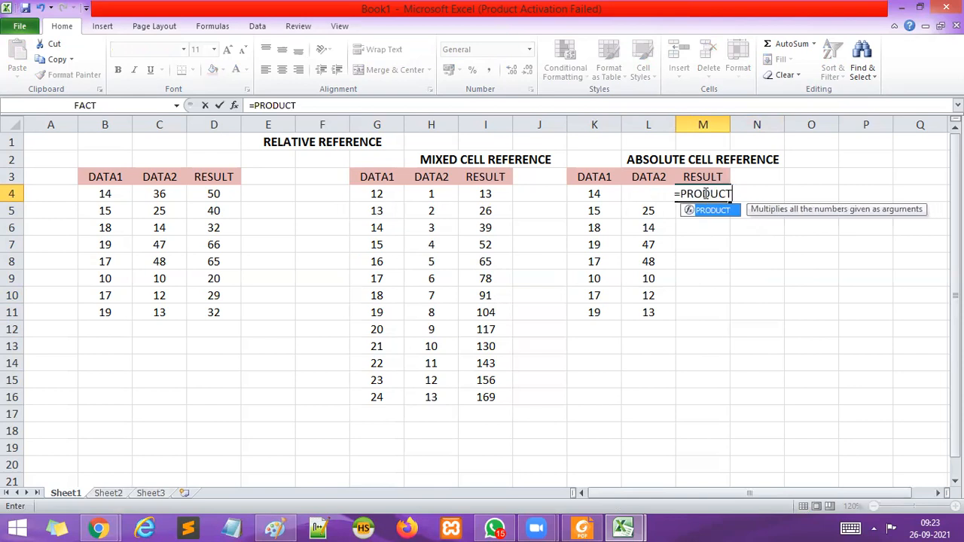
pyautogui.write('(')
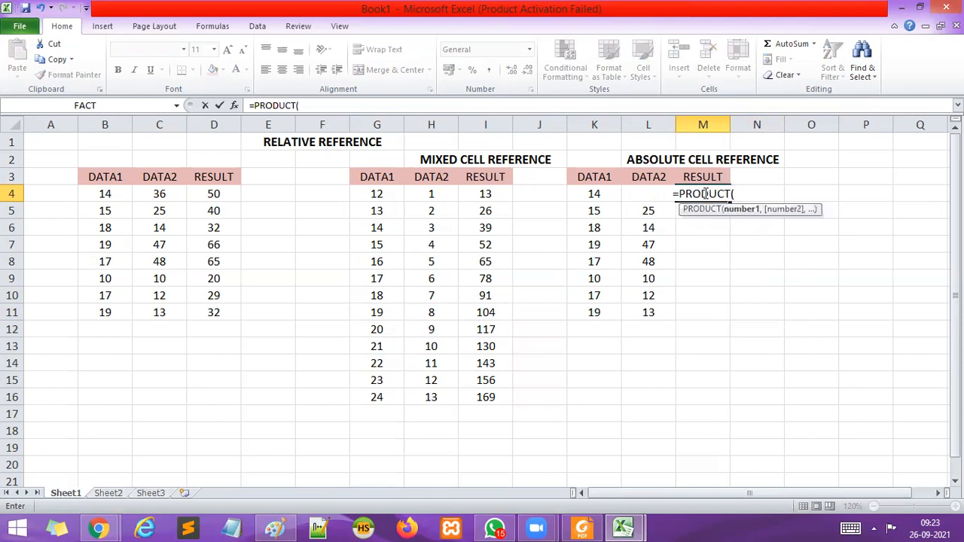
pyautogui.click(595, 191)
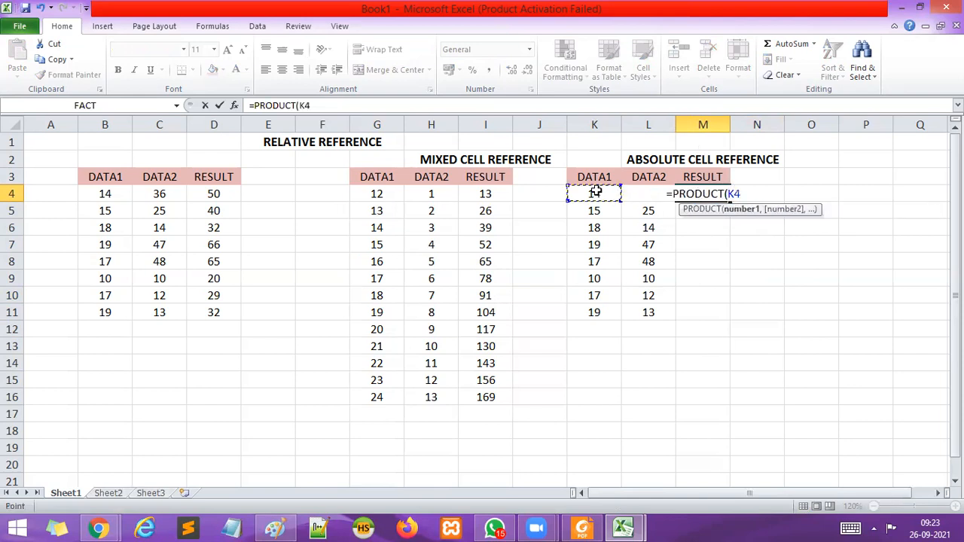
pyautogui.press('BackSpace')
pyautogui.press('BackSpace')
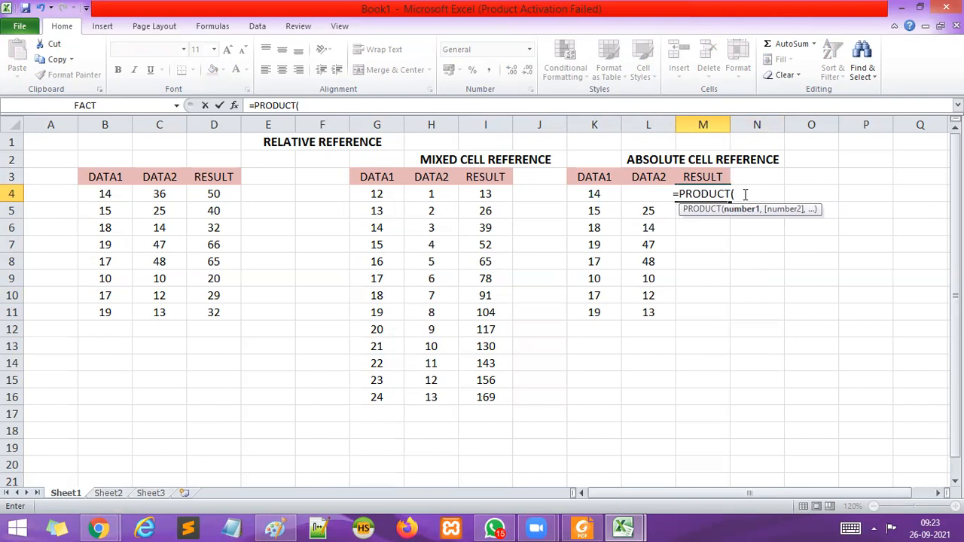
# Complete the RESULT formula in M4 as =PRODUCT($K$4,$L$4), using absolute references to the first DATA1 and DATA2 values.
pyautogui.write('$')
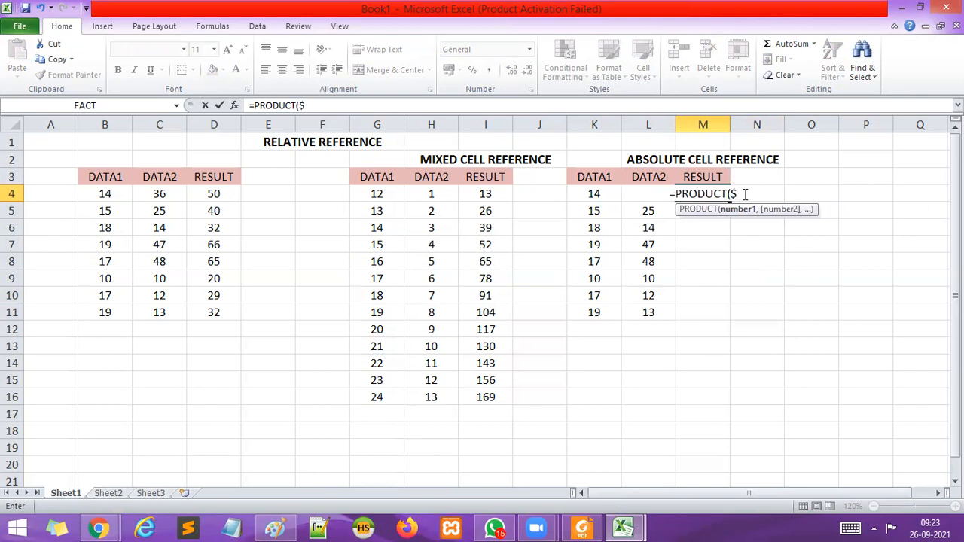
pyautogui.write('K')
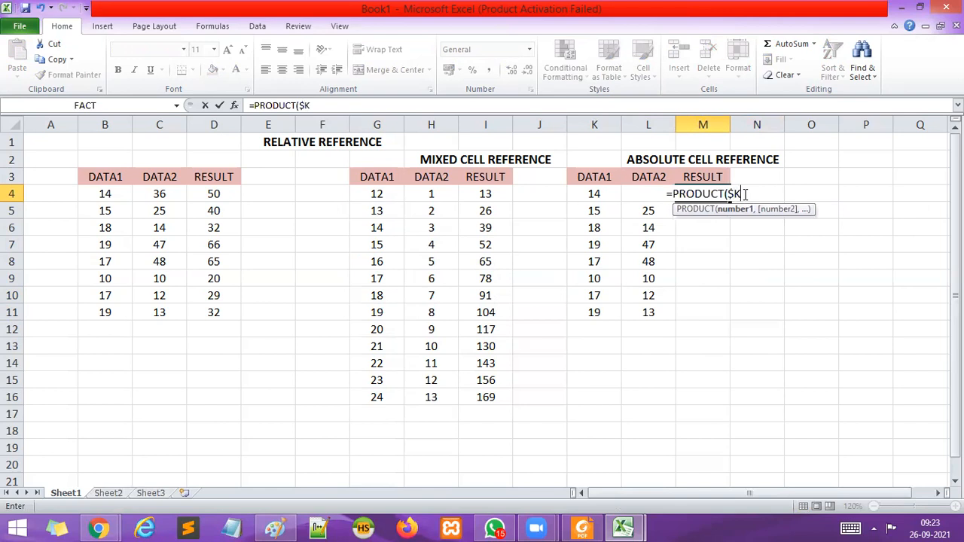
pyautogui.write('$')
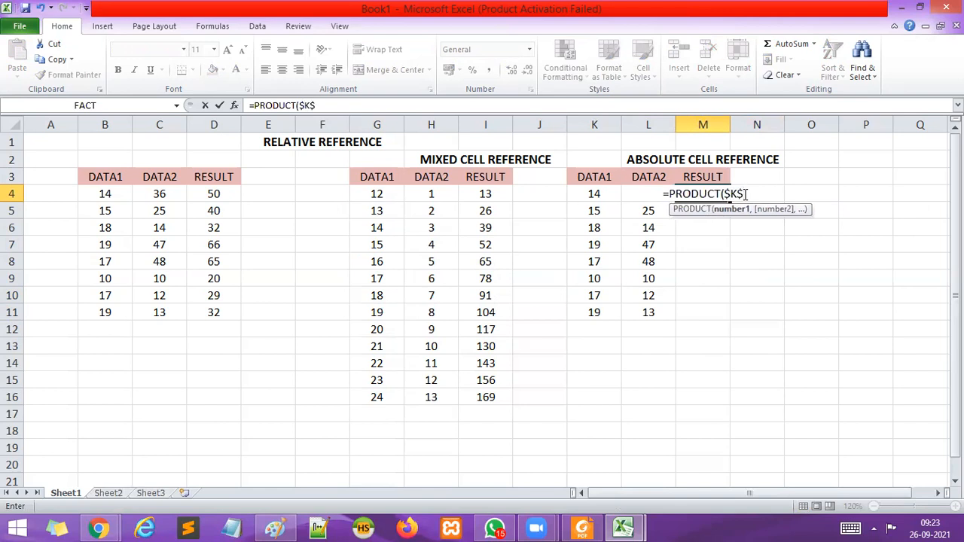
pyautogui.write('4')
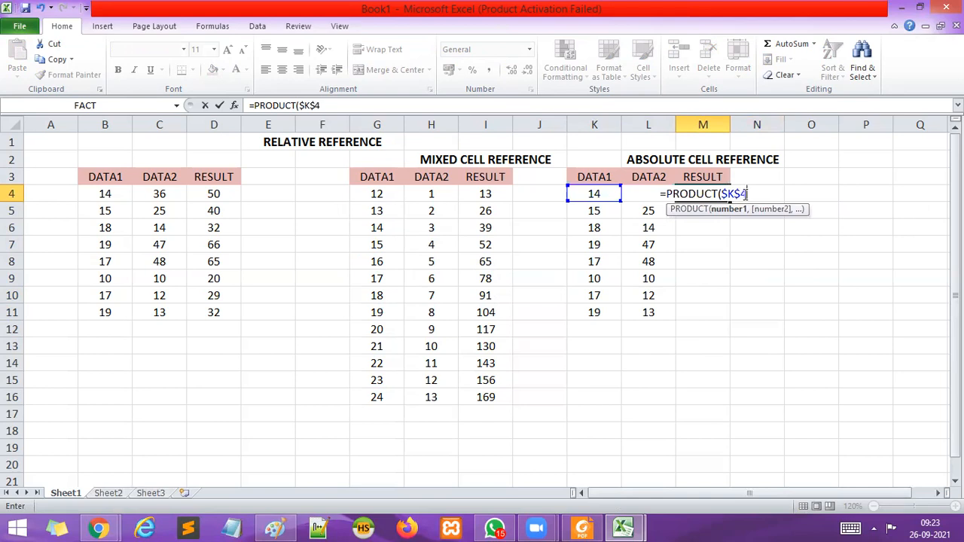
pyautogui.write('*')
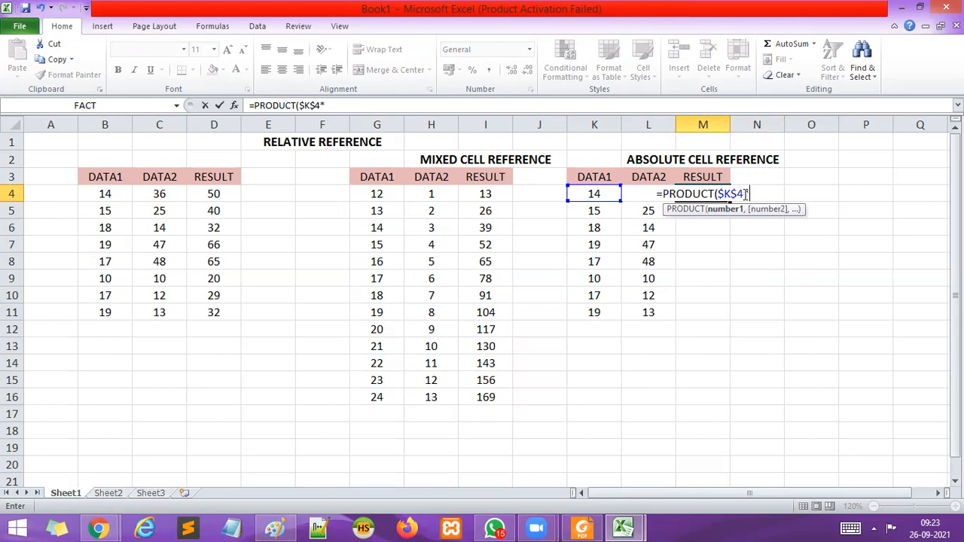
pyautogui.press('BackSpace')
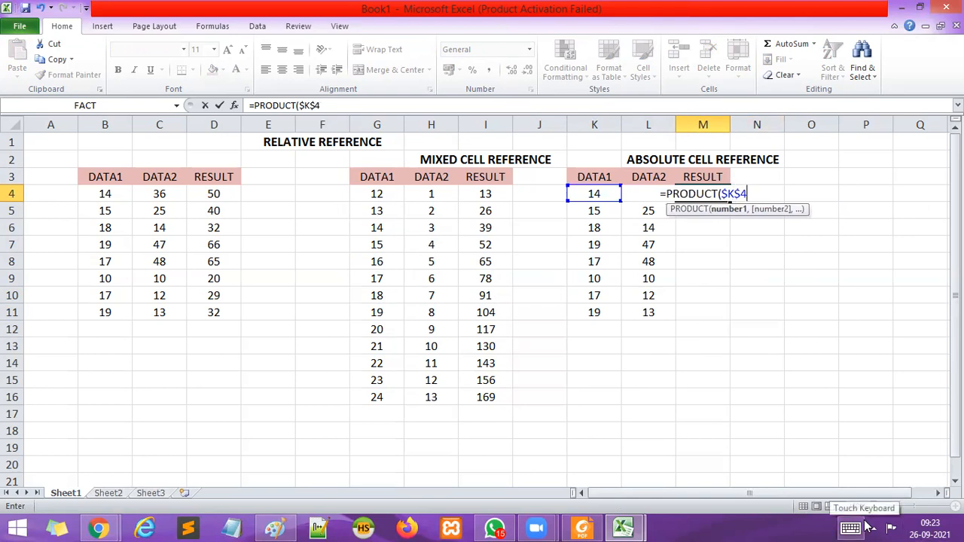
pyautogui.write(',')
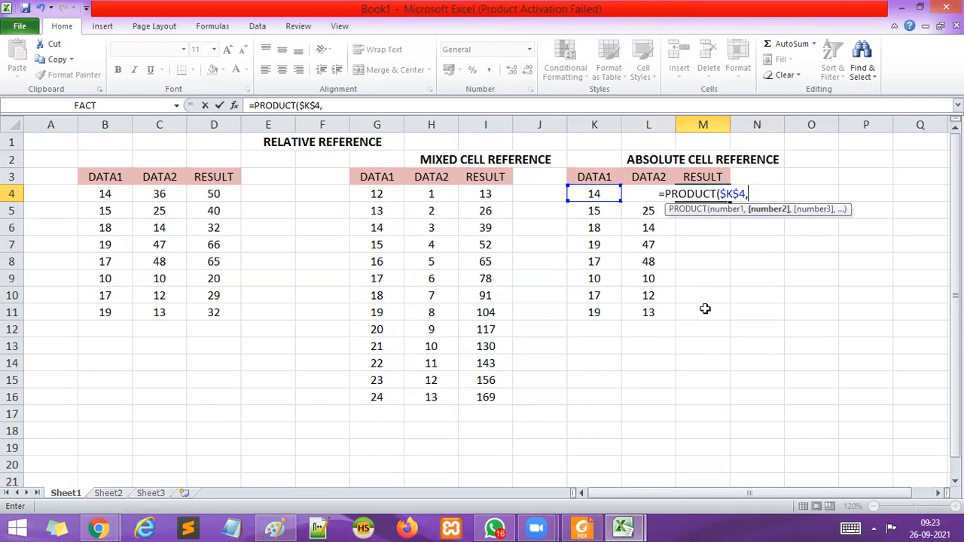
pyautogui.write('$')
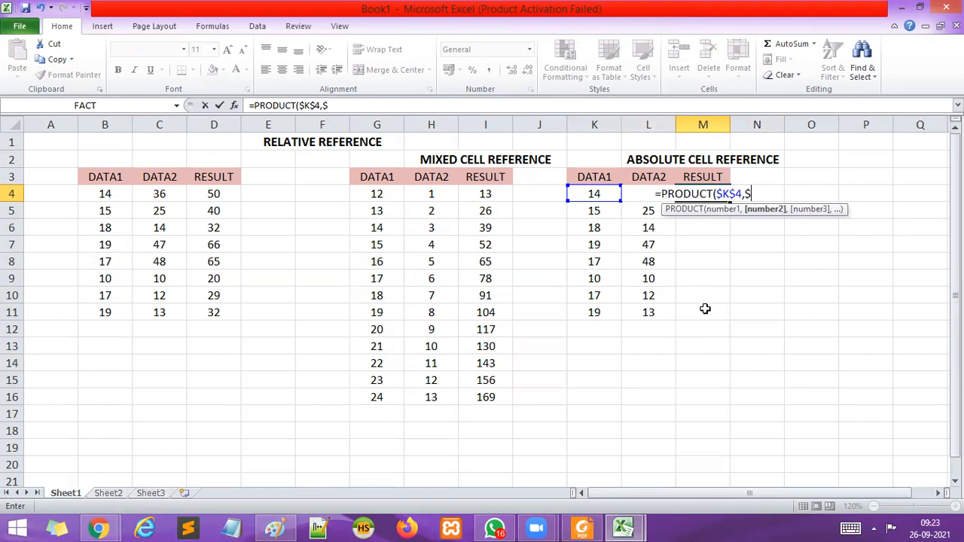
pyautogui.write('L$')
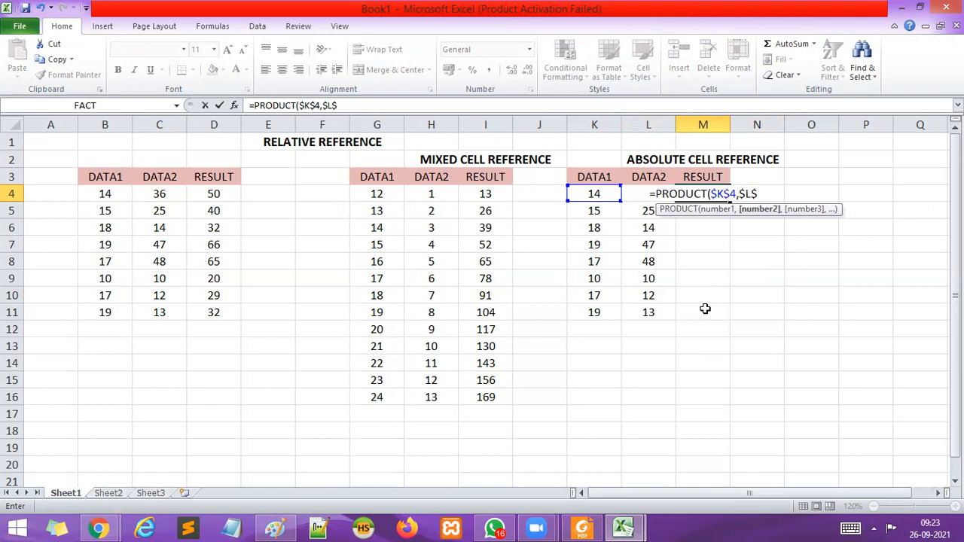
pyautogui.write('4)')
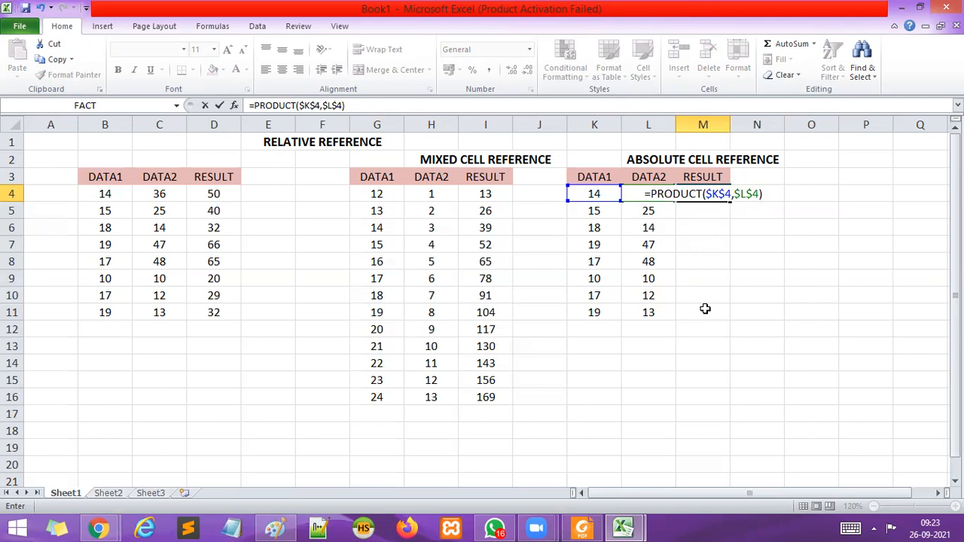
pyautogui.press('Return')
# Fill the PRODUCT formula from M4 down to M11 in the absolute reference table.
pyautogui.click(702, 193)
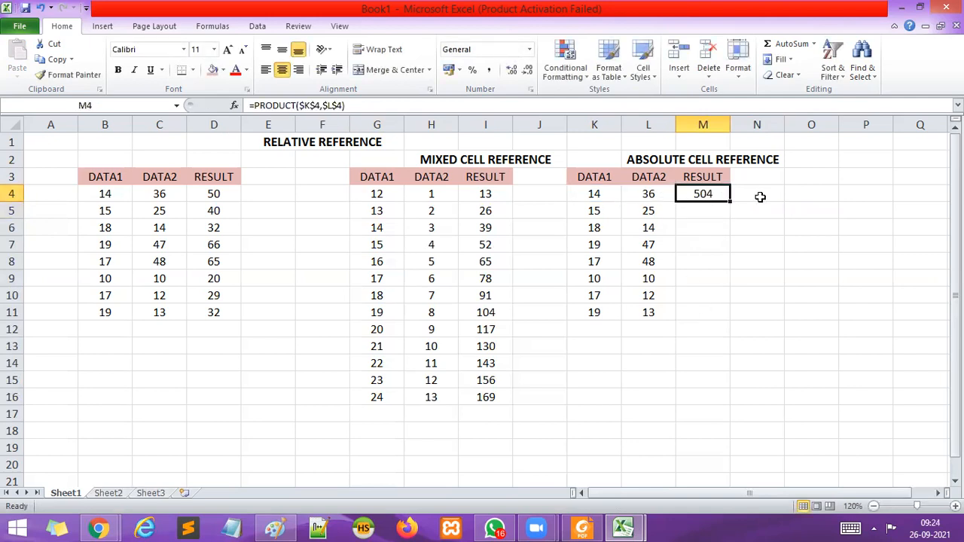
pyautogui.moveTo(729, 201); pyautogui.dragTo(728, 316)
pyautogui.click(801, 299)
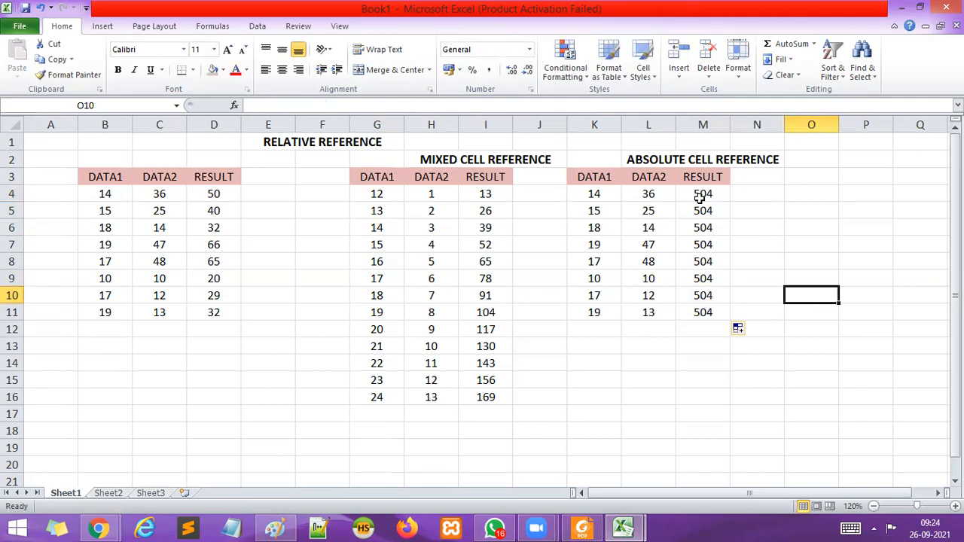
# Enter the formula =$K$4*$L$4 in cell N4, beside the first RESULT value of the absolute reference table.
pyautogui.click(745, 192)
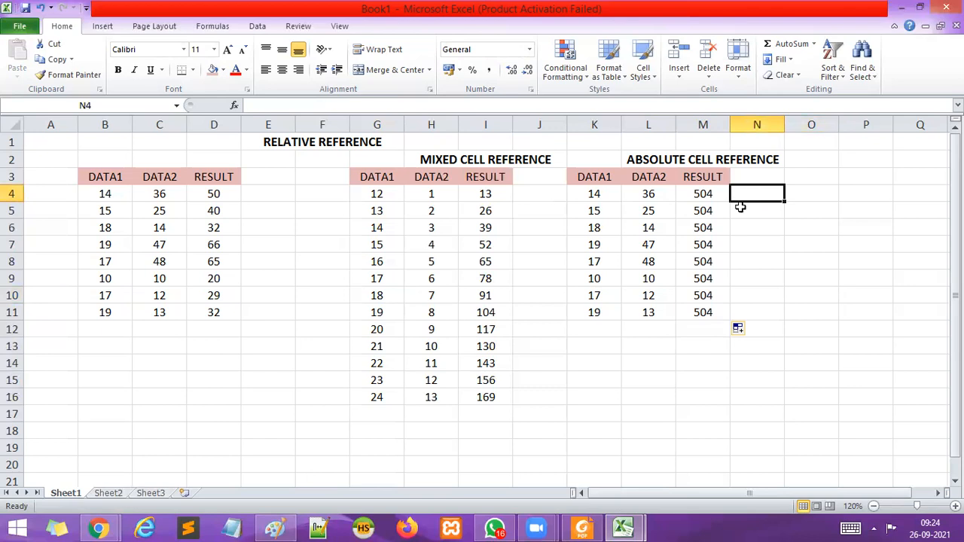
pyautogui.write('=')
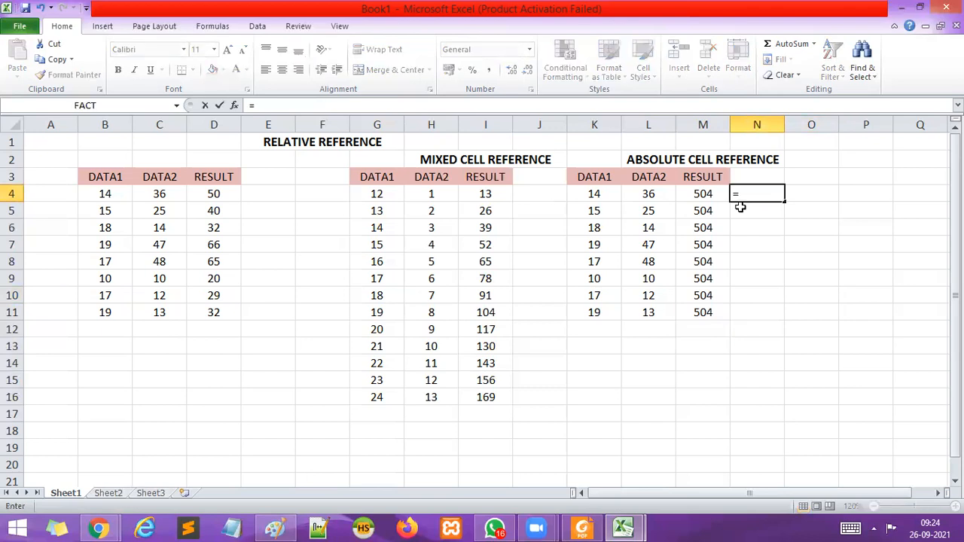
pyautogui.write('$K$4*$L')
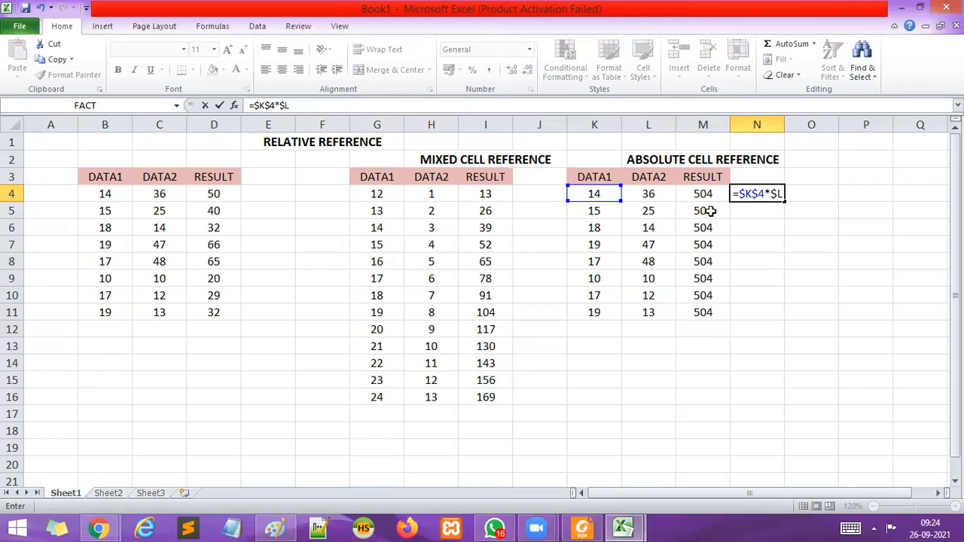
pyautogui.write('$4')
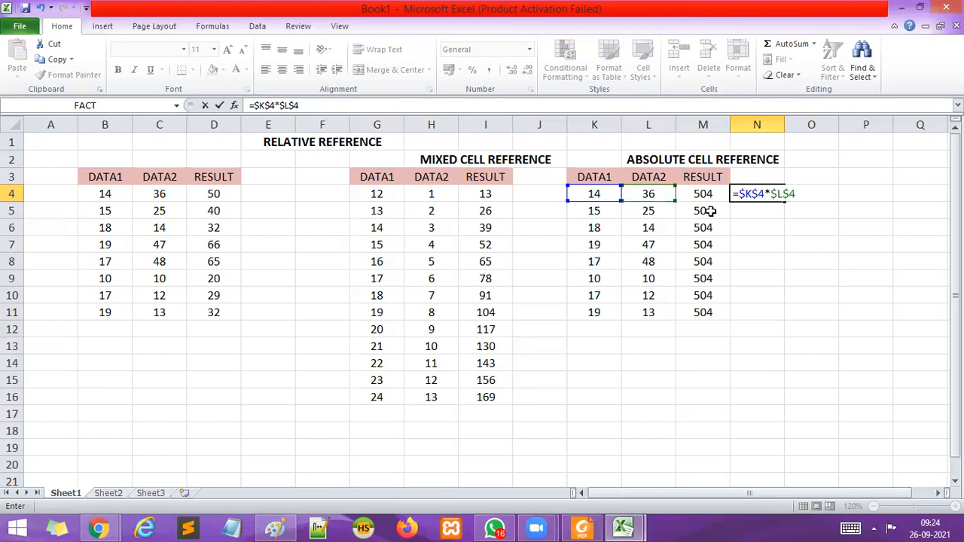
pyautogui.press('Return')
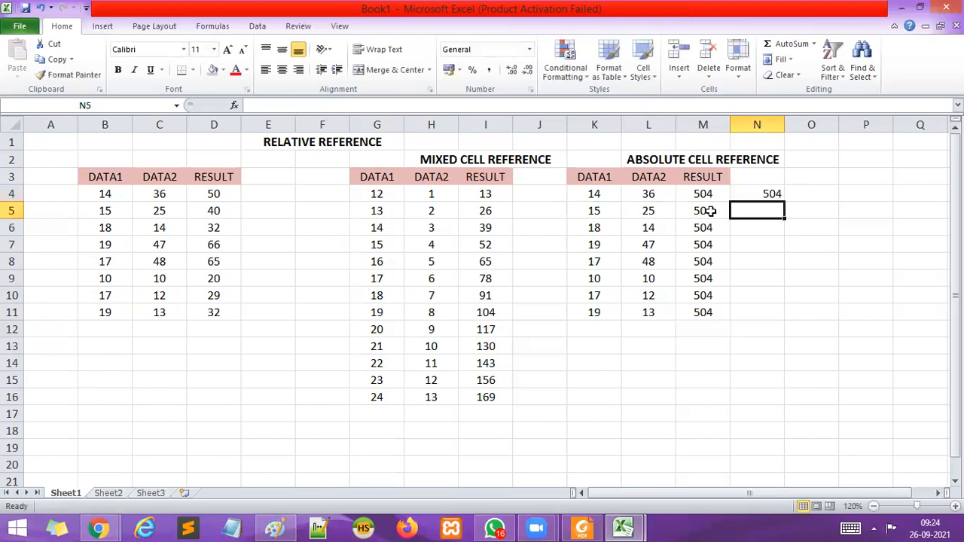
# Fill the multiplication formula from N4 down to N11, and clear the filled cells N4:N11.
pyautogui.click(771, 193)
pyautogui.moveTo(784, 202); pyautogui.dragTo(785, 325)
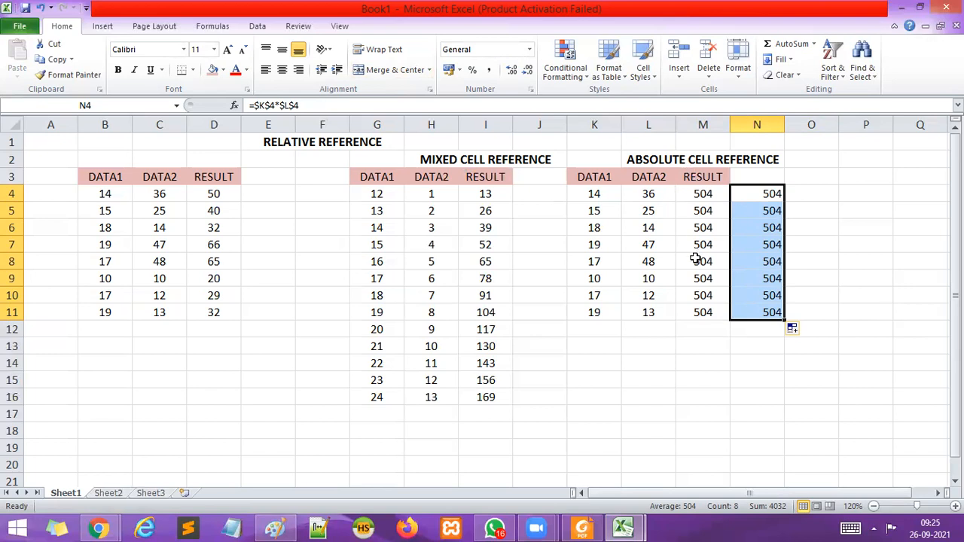
pyautogui.press('Delete')
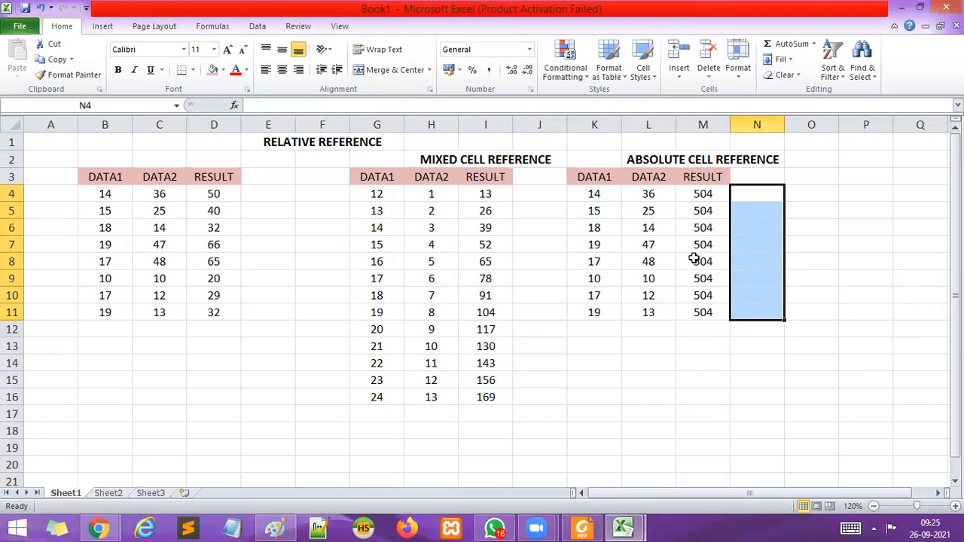
pyautogui.click(711, 346)
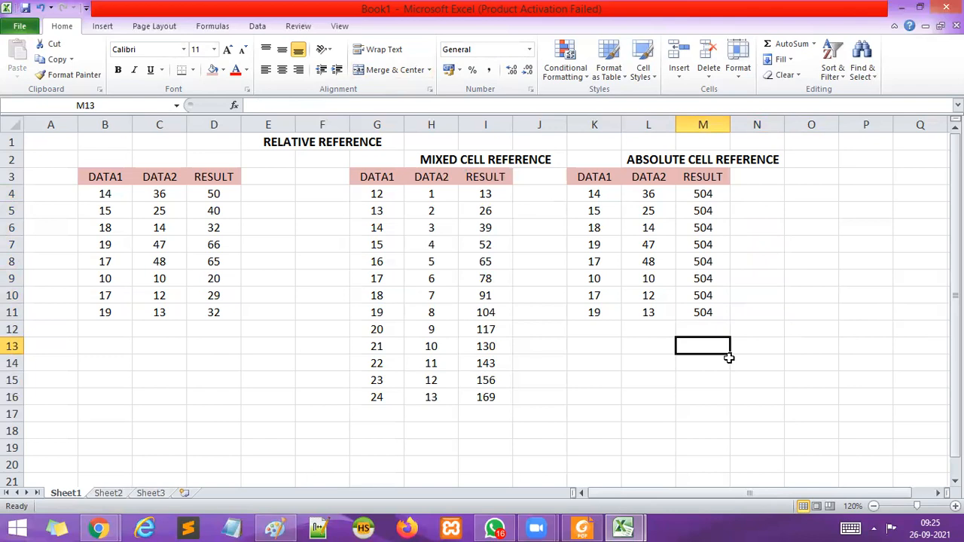
pyautogui.scroll(-3, 751, 368)
pyautogui.scroll(3, 771, 342)
pyautogui.click(562, 411)
pyautogui.click(540, 448)
pyautogui.click(546, 420)
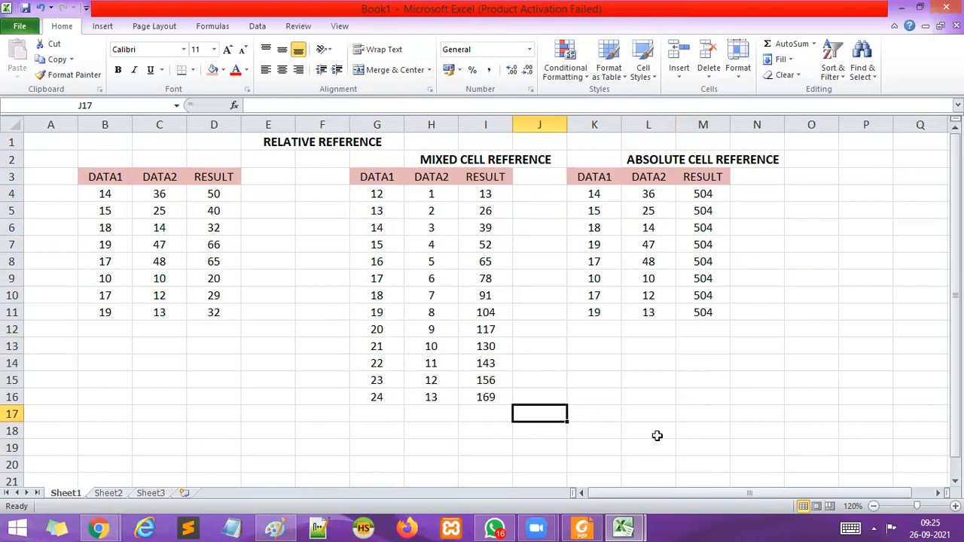
# Merge and center cells L14:N14 below the absolute reference table and enter the heading CIRCULAR CELL REFERENCE.
pyautogui.moveTo(645, 362); pyautogui.dragTo(739, 363)
pyautogui.click(403, 70)
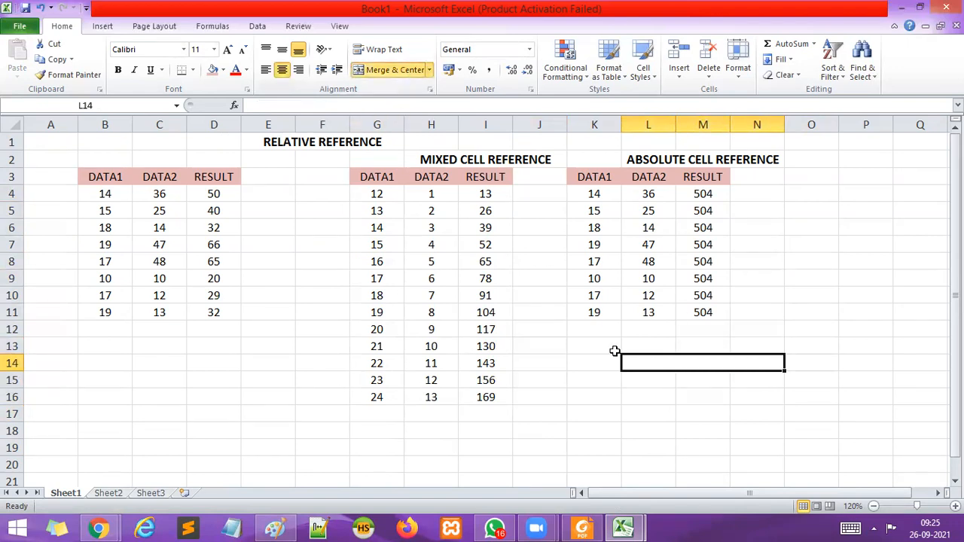
pyautogui.write('C')
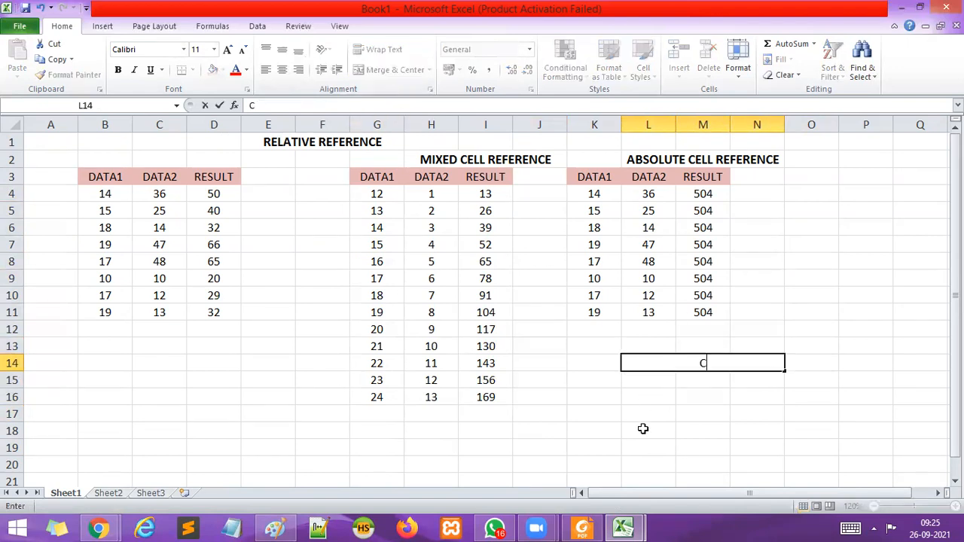
pyautogui.write('IRCULAR')
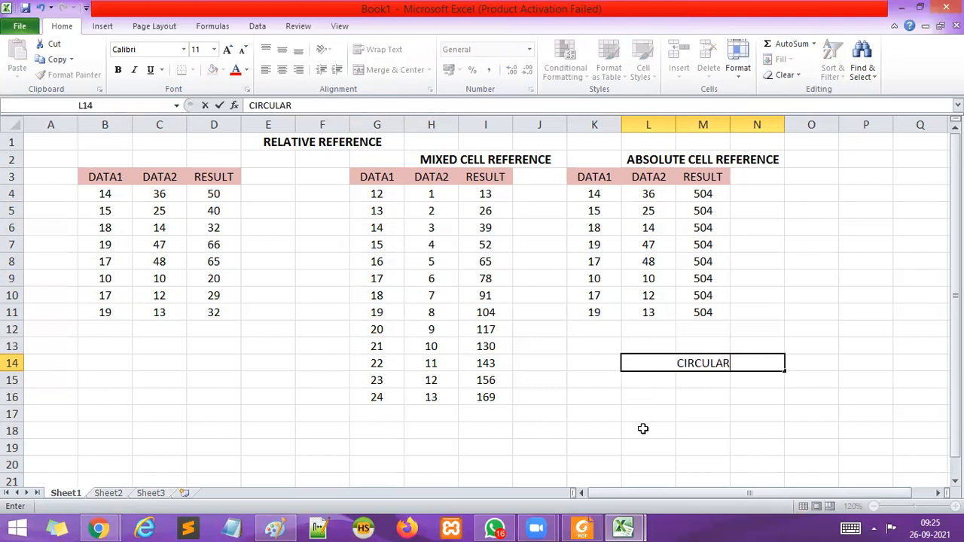
pyautogui.write(' CEL')
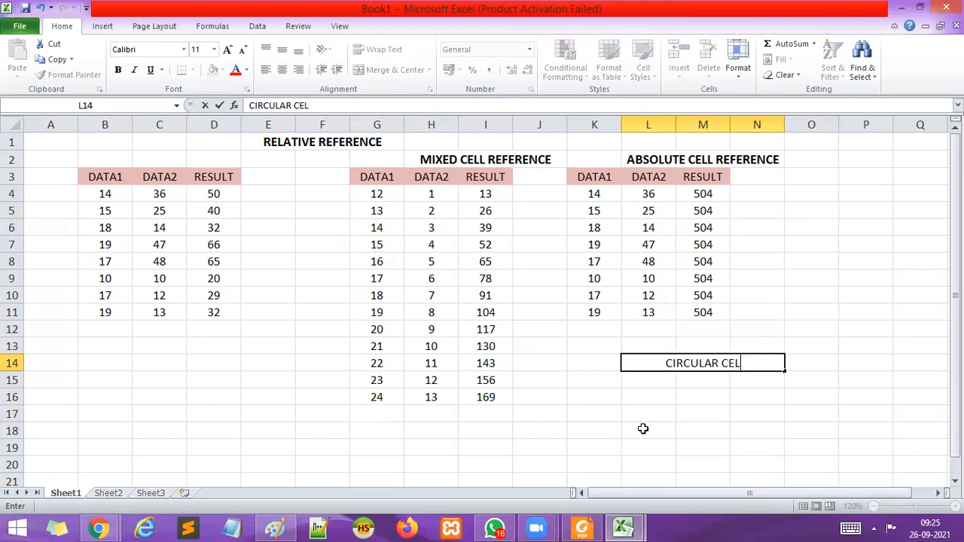
pyautogui.write('L REFERE')
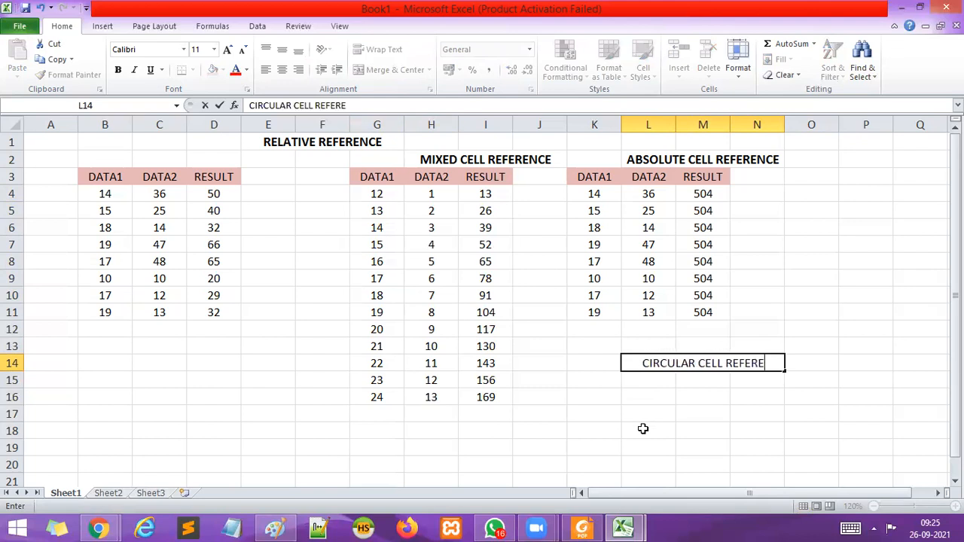
pyautogui.write('NCE')
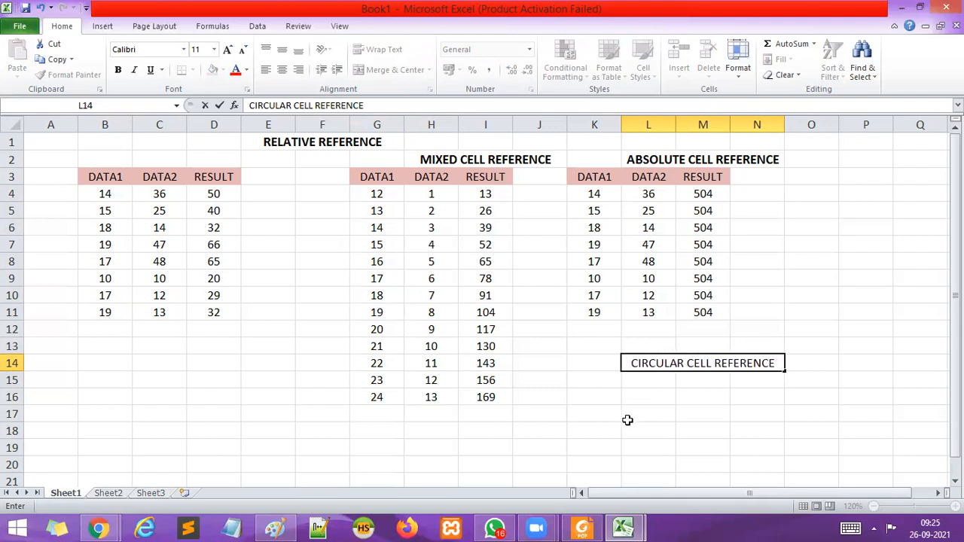
pyautogui.click(627, 419)
pyautogui.click(602, 382)
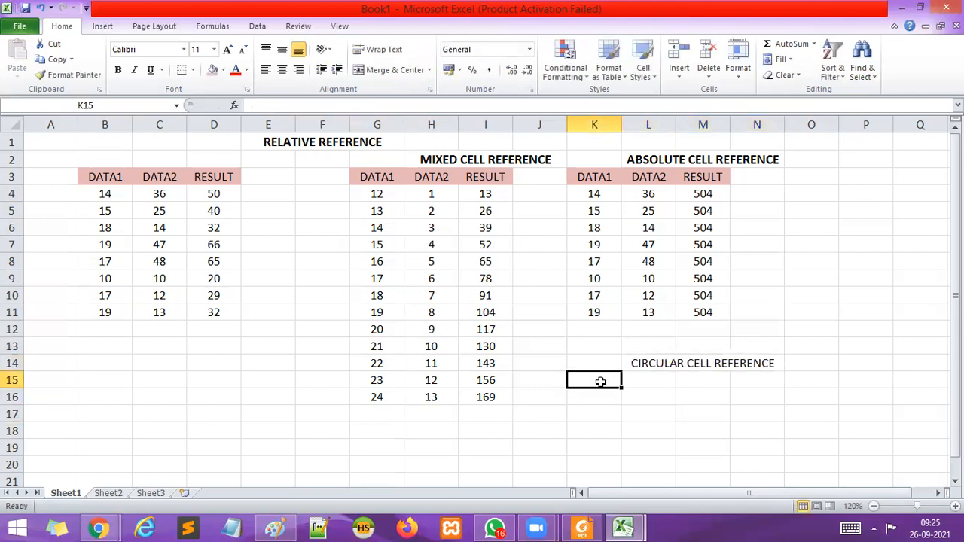
# Enter the text KOLKATA in cell I18, below the mixed reference table.
pyautogui.click(528, 430)
pyautogui.click(505, 434)
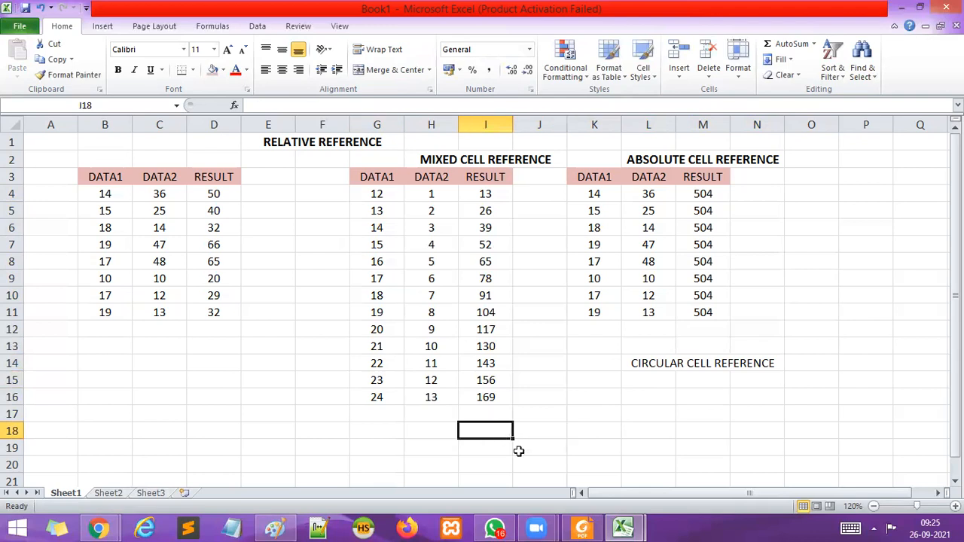
pyautogui.click(571, 464)
pyautogui.click(506, 432)
pyautogui.write('KOLKATA')
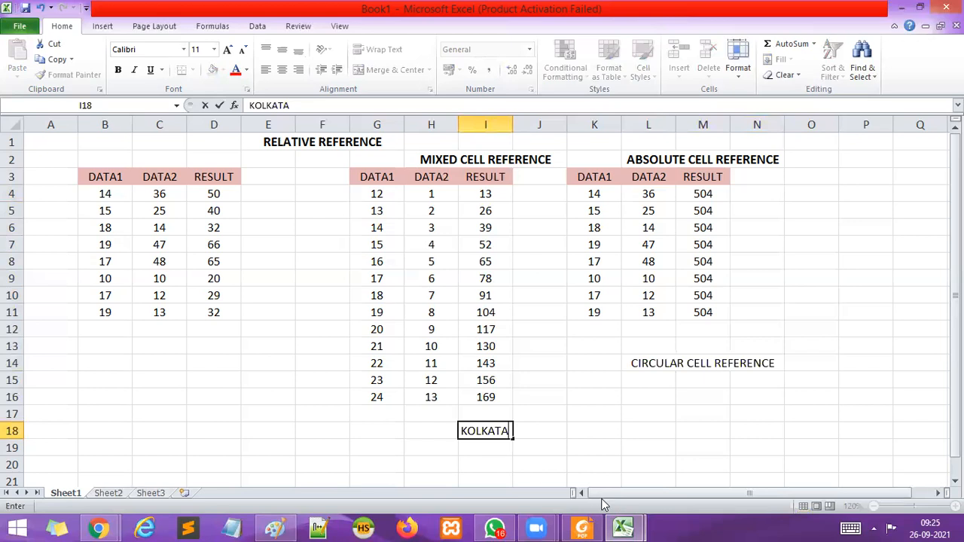
pyautogui.click(584, 449)
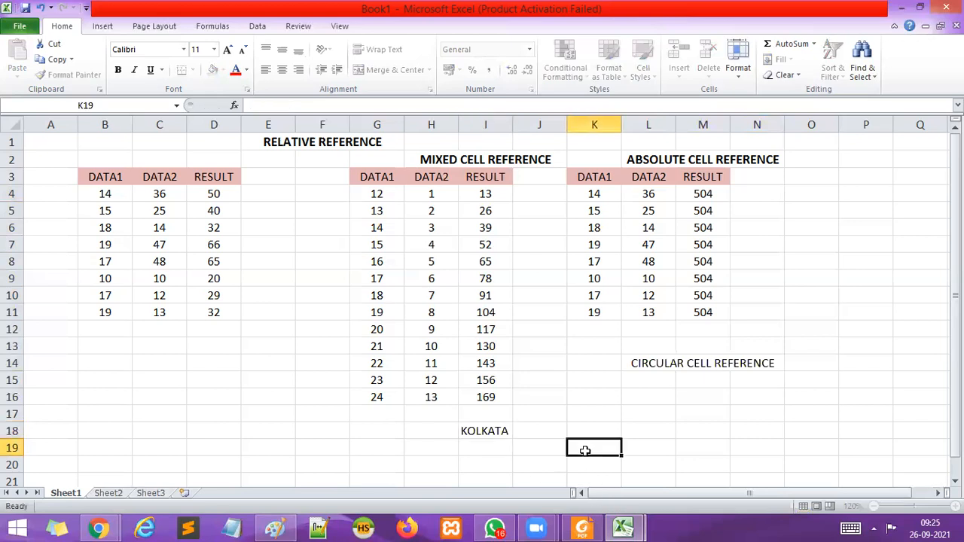
# Enter the formula =I18 in cell L16 under the CIRCULAR CELL REFERENCE heading.
pyautogui.click(639, 391)
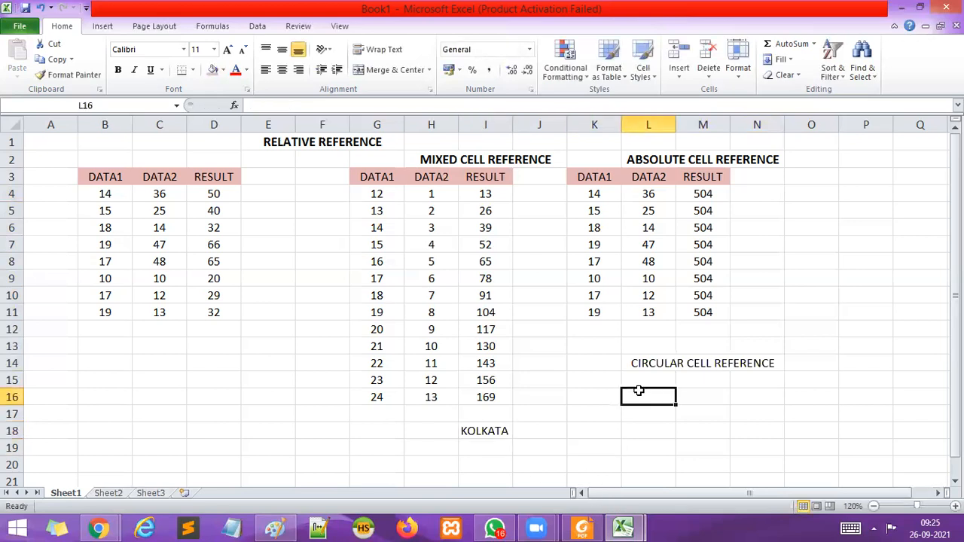
pyautogui.write('=')
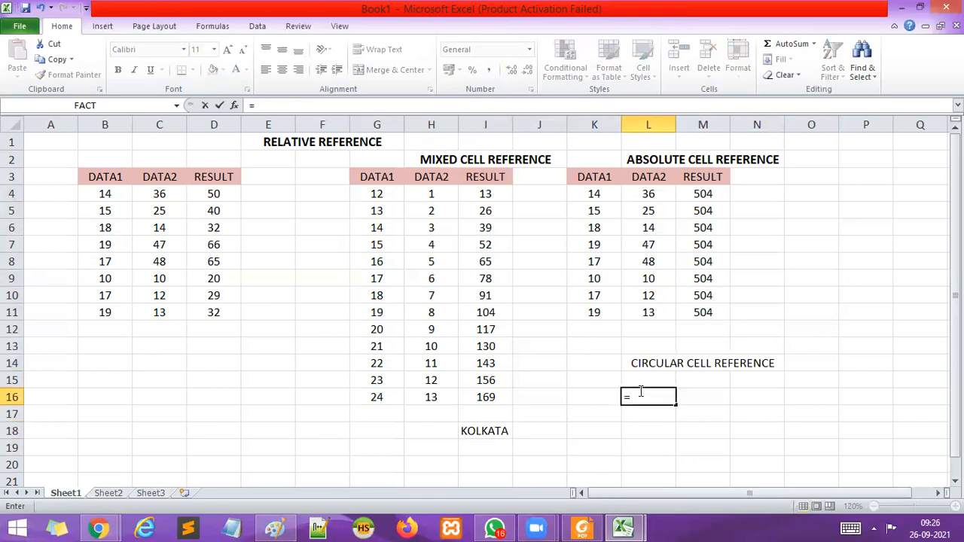
pyautogui.click(485, 430)
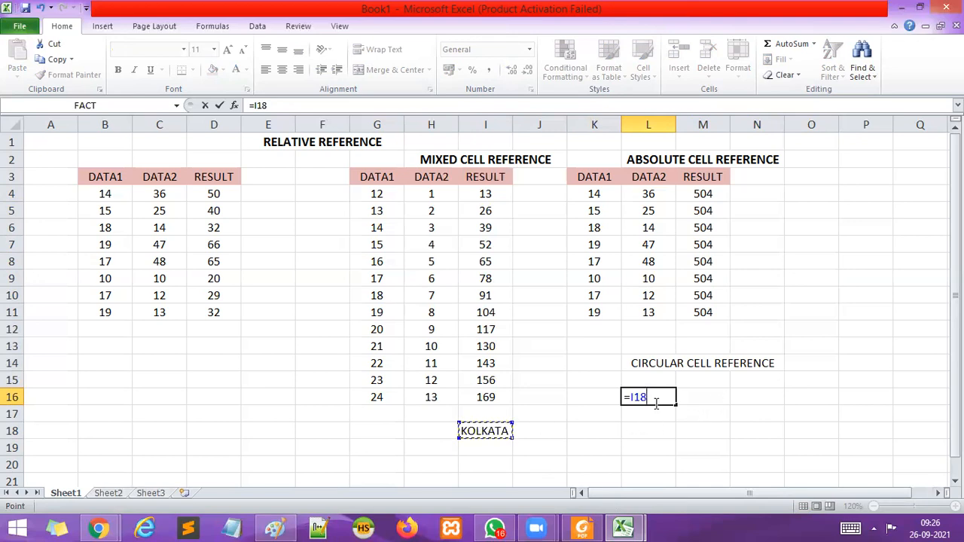
pyautogui.press('Return')
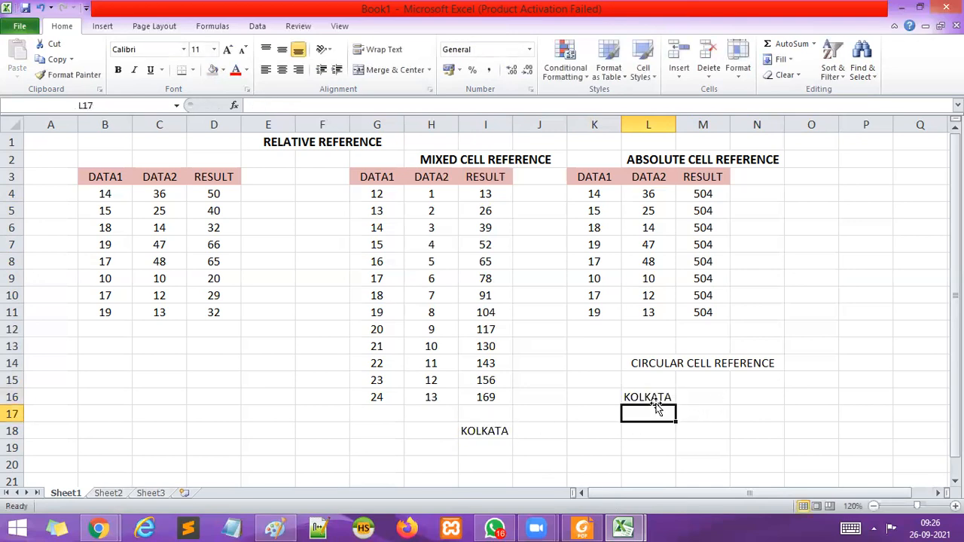
# Enter the formula =L16 in cell N16 and the formula =N16 in cell O19.
pyautogui.click(764, 400)
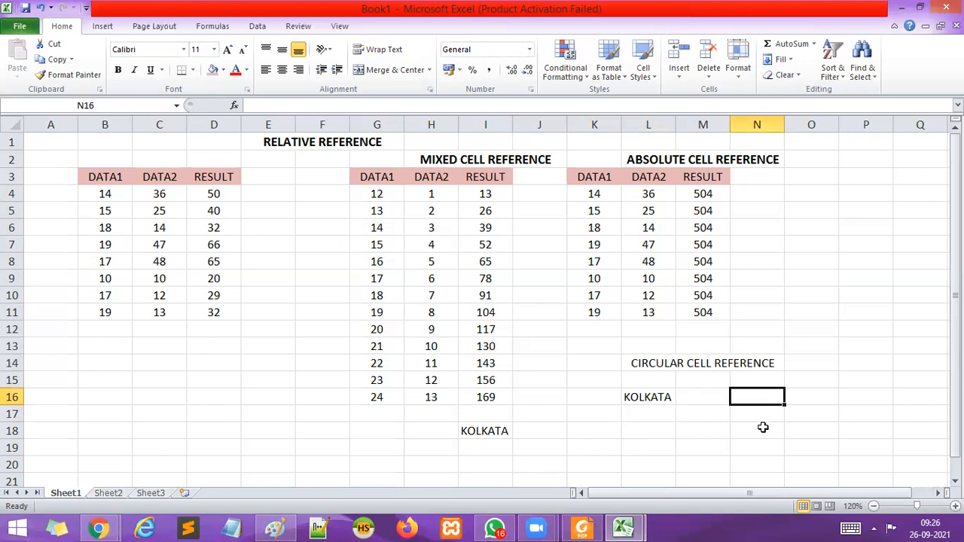
pyautogui.write('=')
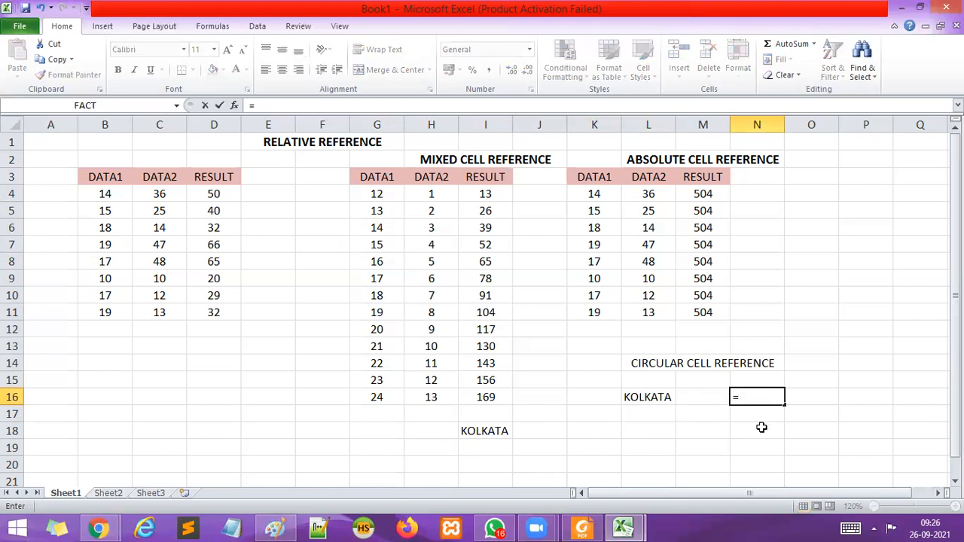
pyautogui.click(642, 402)
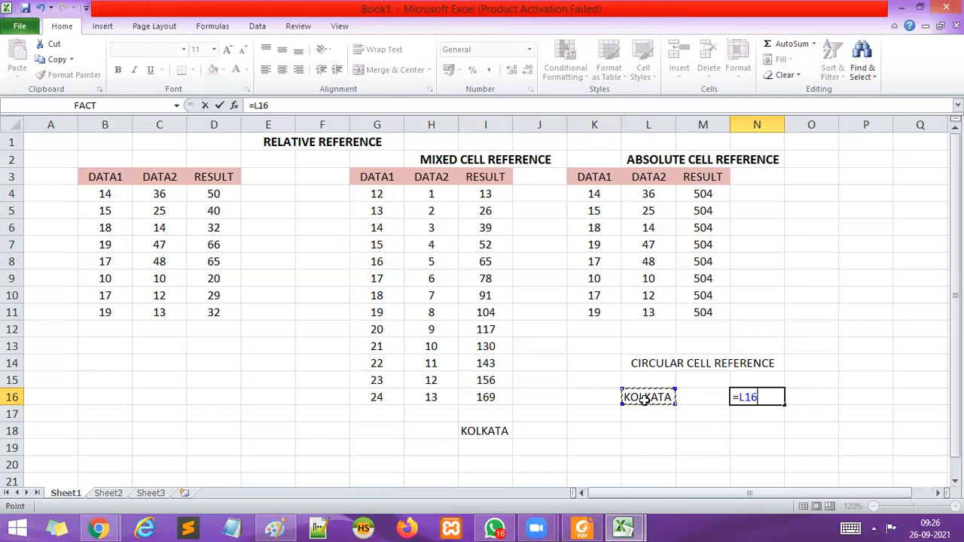
pyautogui.press('Return')
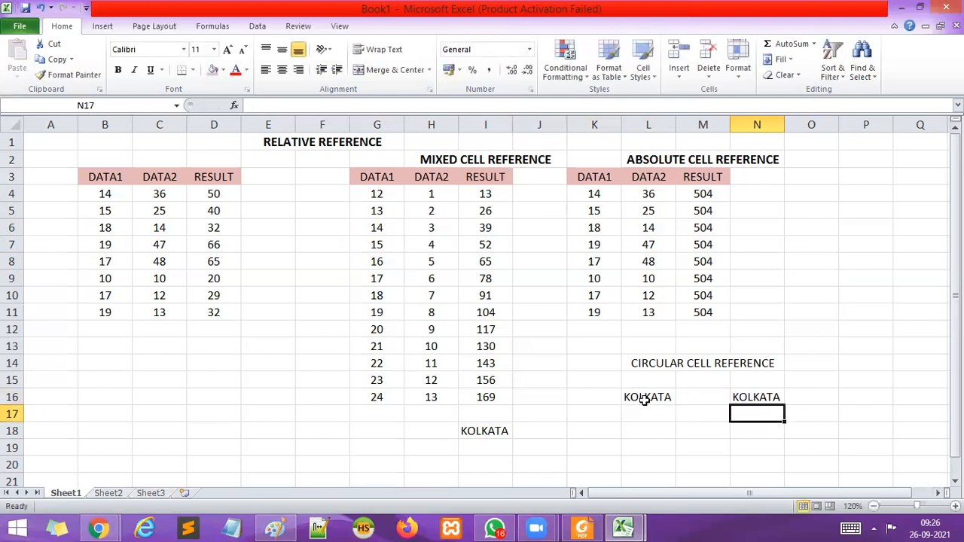
pyautogui.click(815, 450)
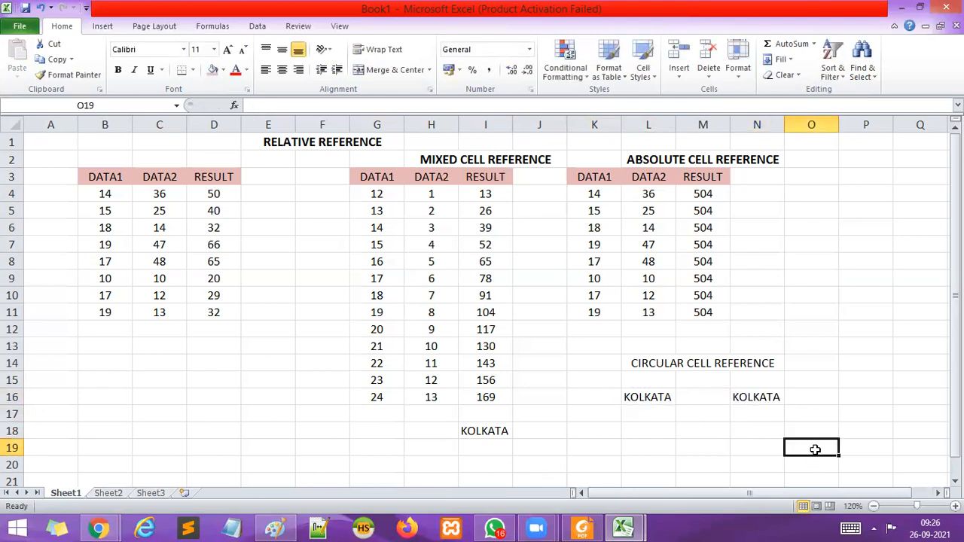
pyautogui.write('=')
pyautogui.click(771, 397)
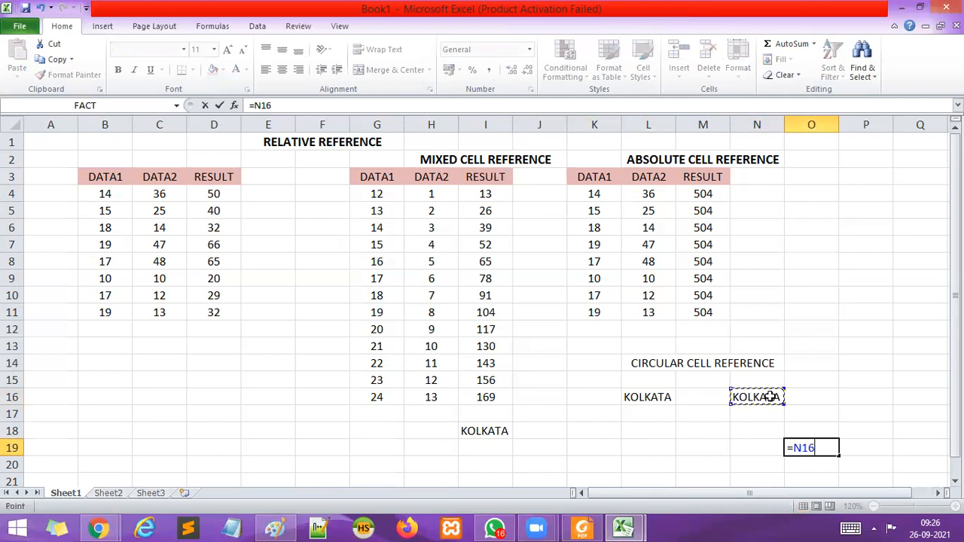
pyautogui.press('Return')
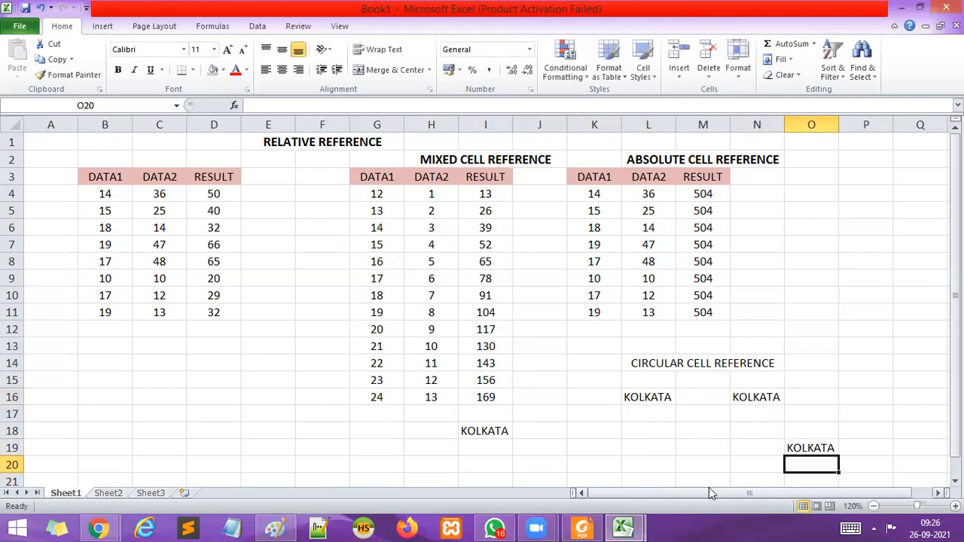
# Link cell M20 to the KOLKATA cell L16 with the formula =L16.
pyautogui.click(703, 464)
pyautogui.write('=')
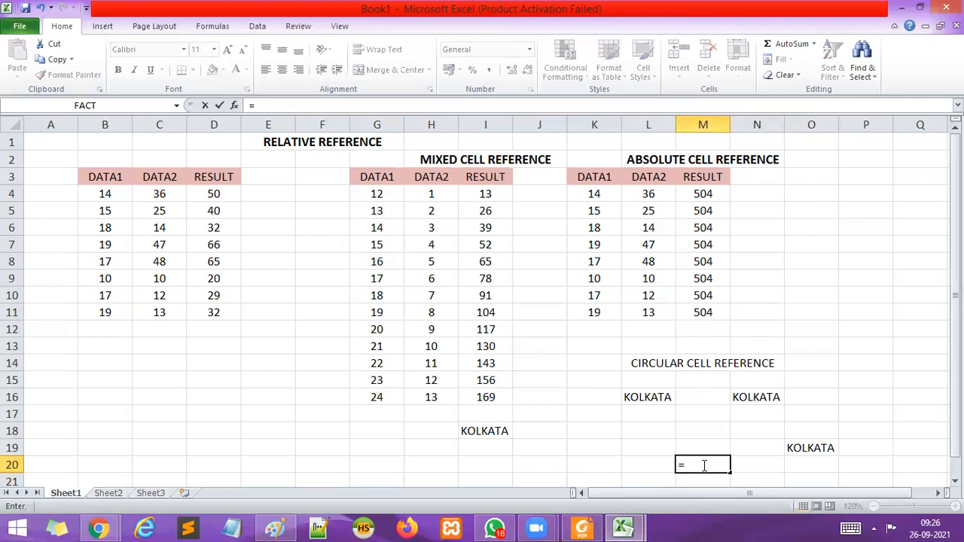
pyautogui.click(666, 399)
pyautogui.press('Return')
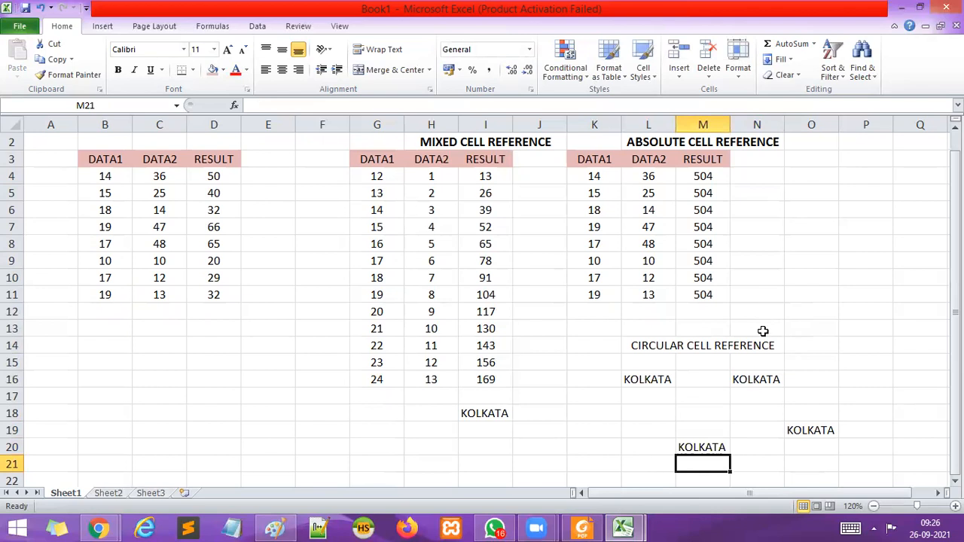
pyautogui.scroll(1, 763, 331)
pyautogui.moveTo(594, 178); pyautogui.dragTo(704, 305)
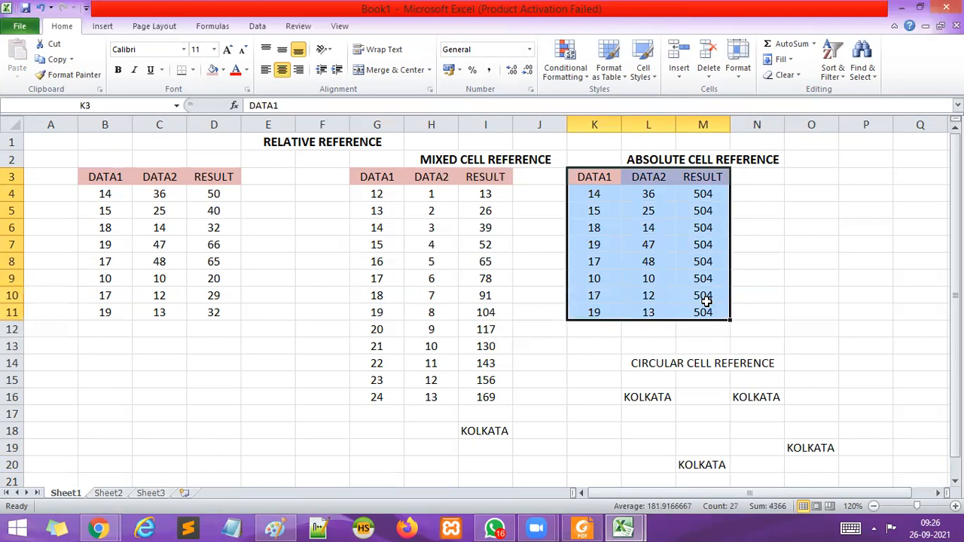
pyautogui.click(804, 309)
pyautogui.moveTo(595, 196); pyautogui.dragTo(701, 314)
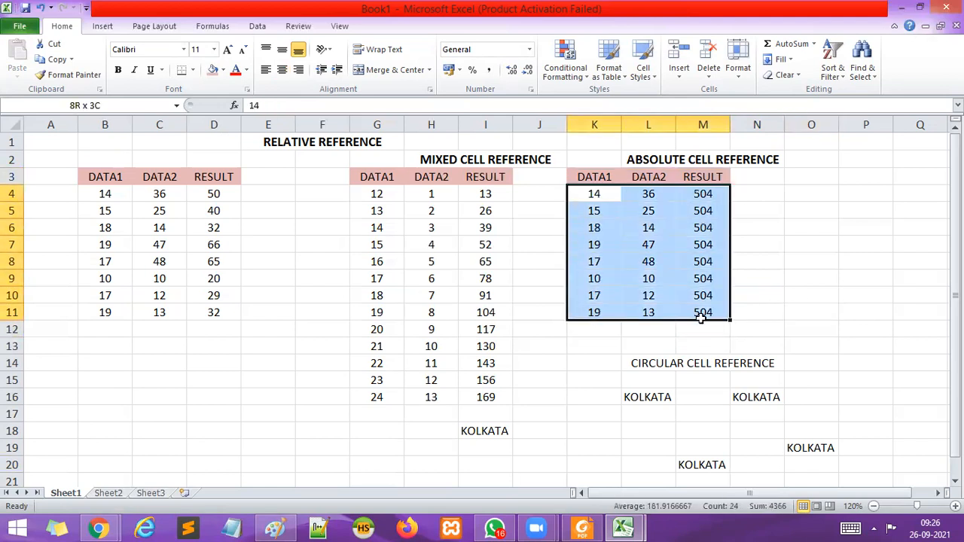
pyautogui.click(902, 307)
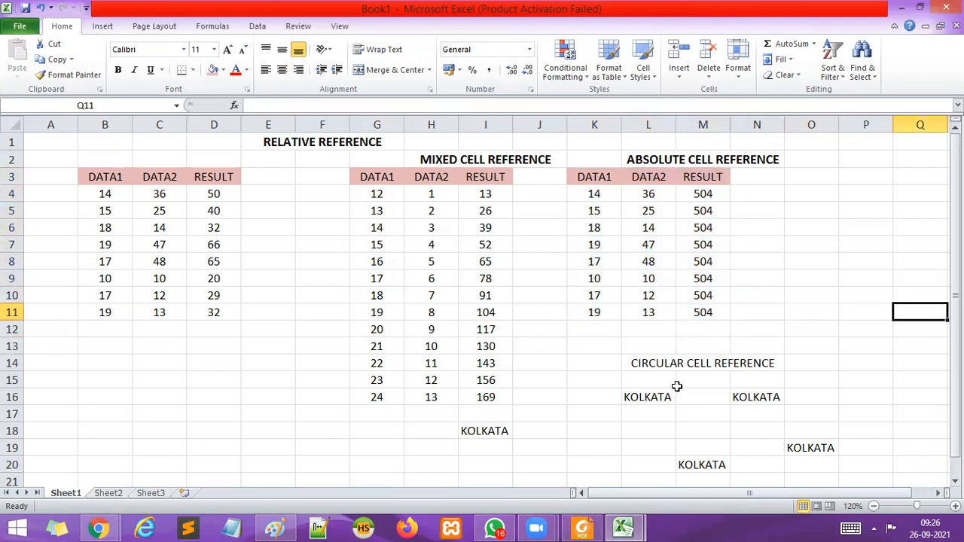
# Make the CIRCULAR CELL REFERENCE heading bold and set its font size to 12.
pyautogui.click(648, 367)
pyautogui.click(390, 69)
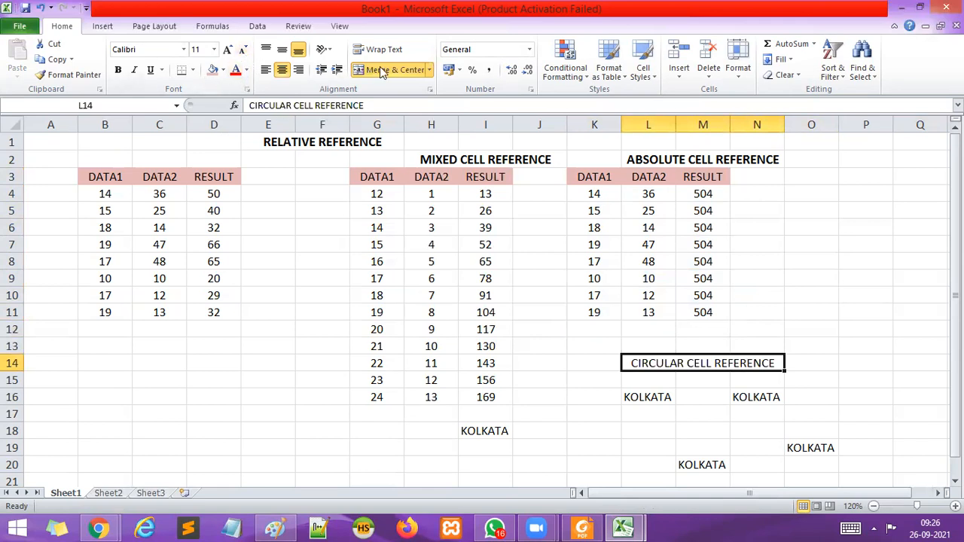
pyautogui.click(228, 51)
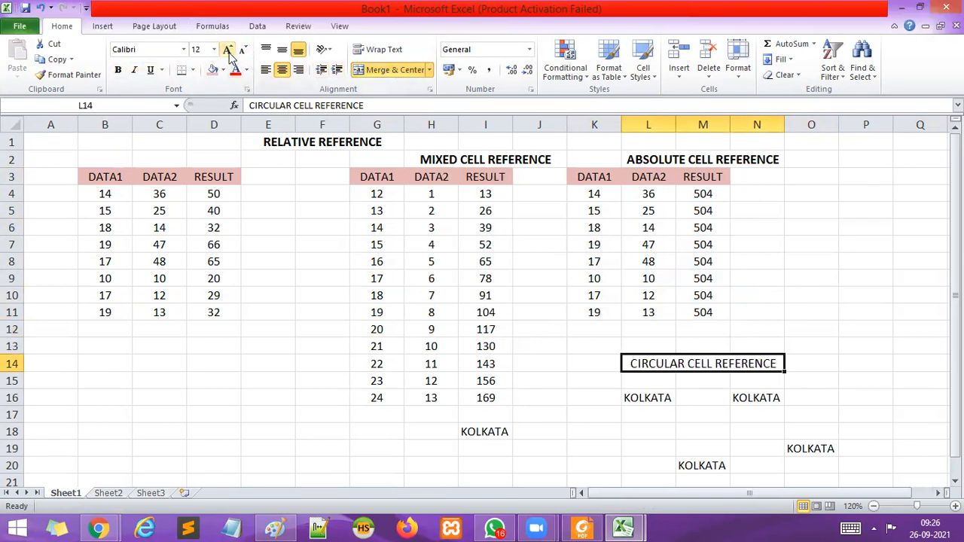
pyautogui.click(118, 70)
pyautogui.click(774, 441)
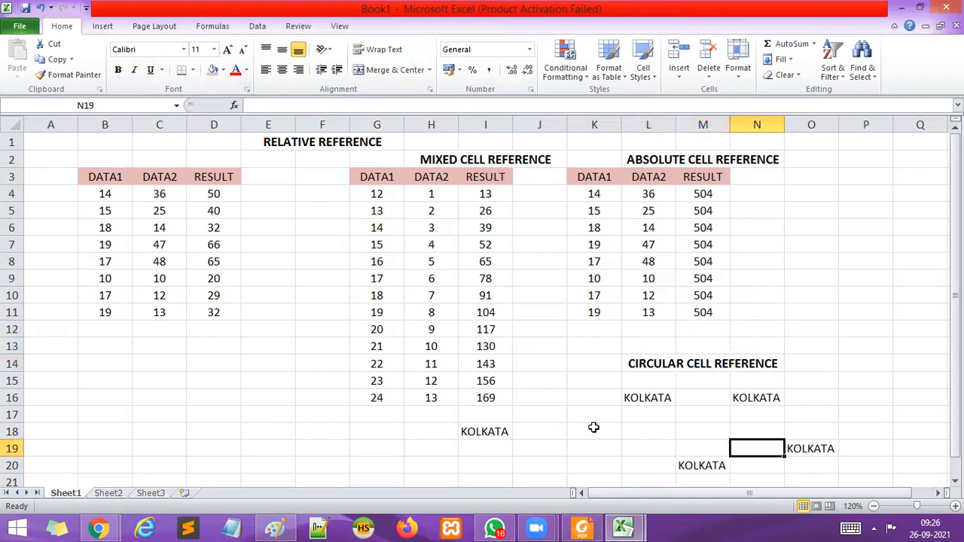
# Clear the KOLKATA entries from row 18 downward in columns I to O, and the linked cells L16:N16.
pyautogui.moveTo(481, 432); pyautogui.dragTo(797, 473)
pyautogui.press('Delete')
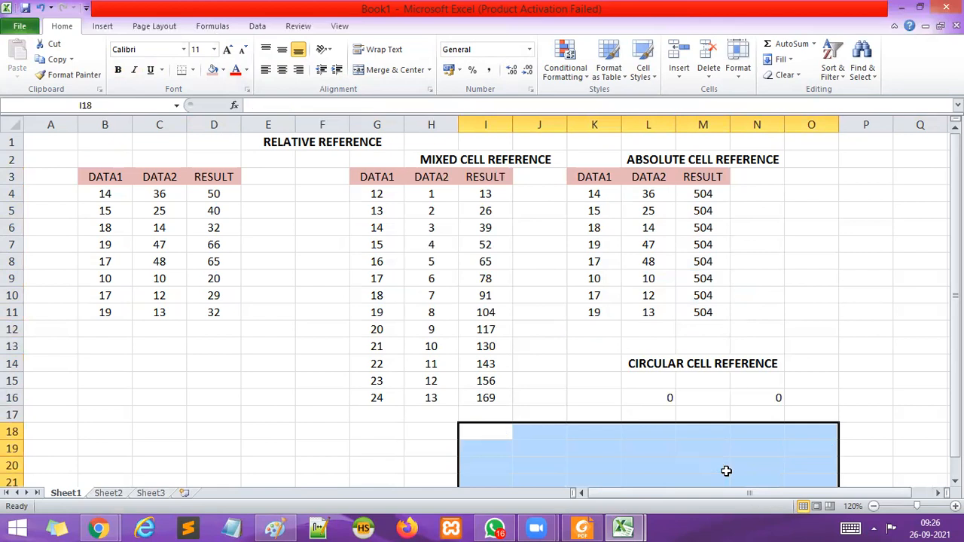
pyautogui.moveTo(669, 396); pyautogui.dragTo(714, 392)
pyautogui.press('Delete')
# Enter the text LAPTOP in cell I18.
pyautogui.click(467, 433)
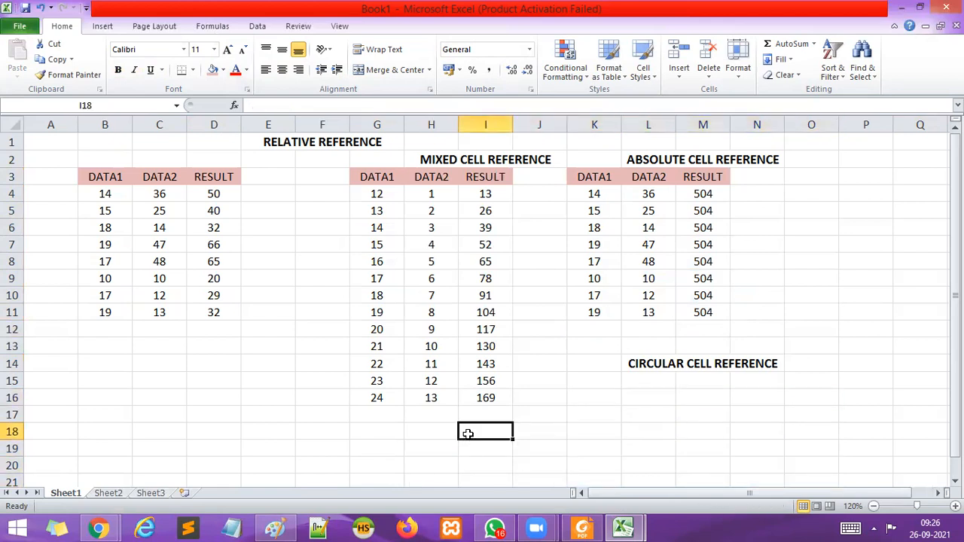
pyautogui.write('L')
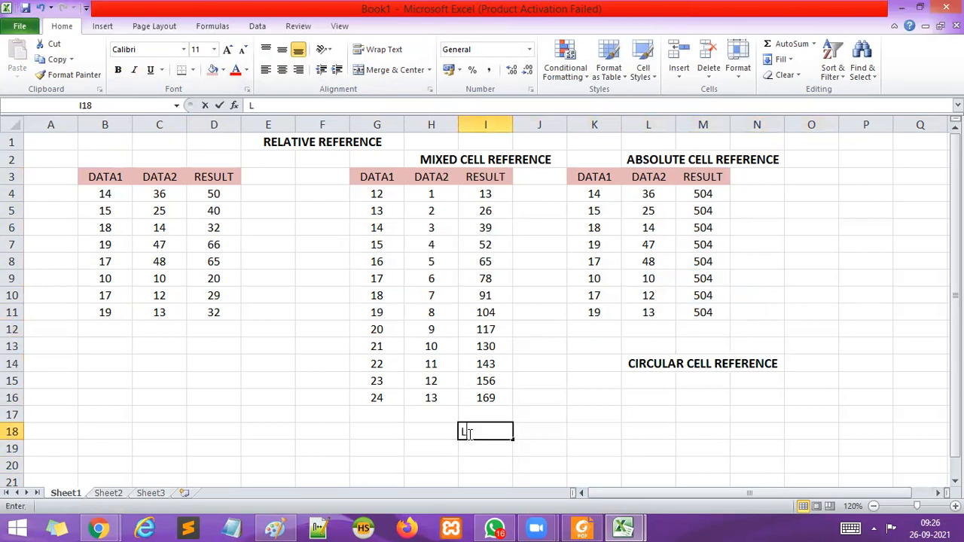
pyautogui.write('APTOP')
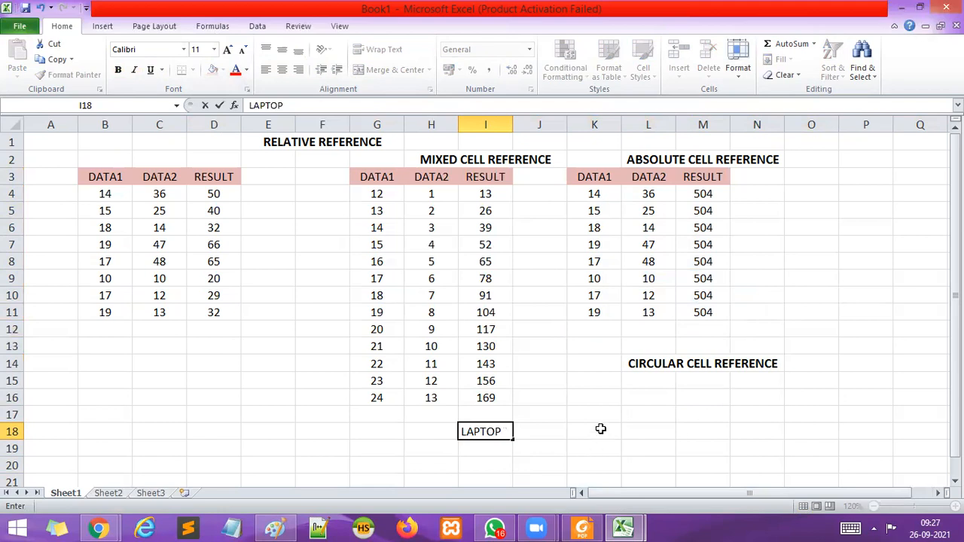
pyautogui.click(638, 435)
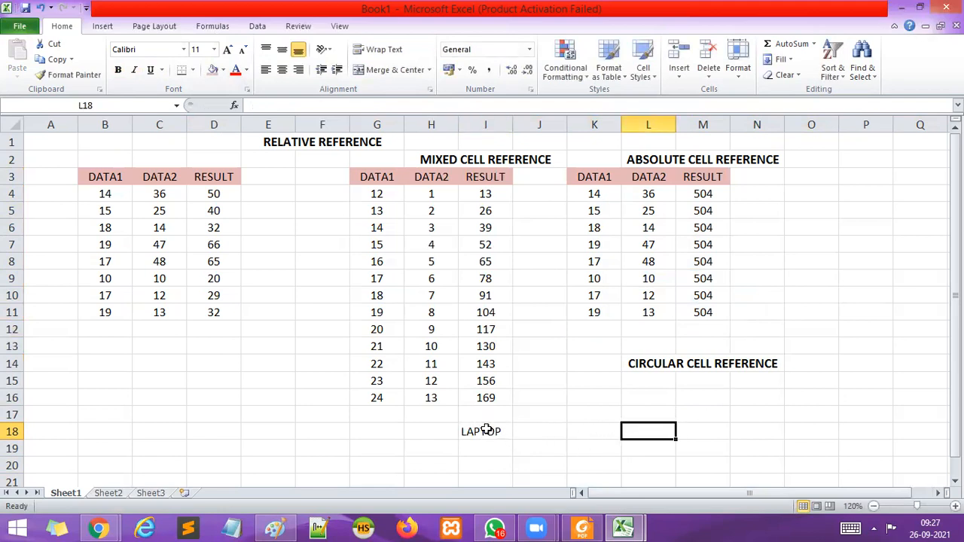
# Enter the formula =I18 in cell L16 and the formula =L16 in cell N16.
pyautogui.click(652, 396)
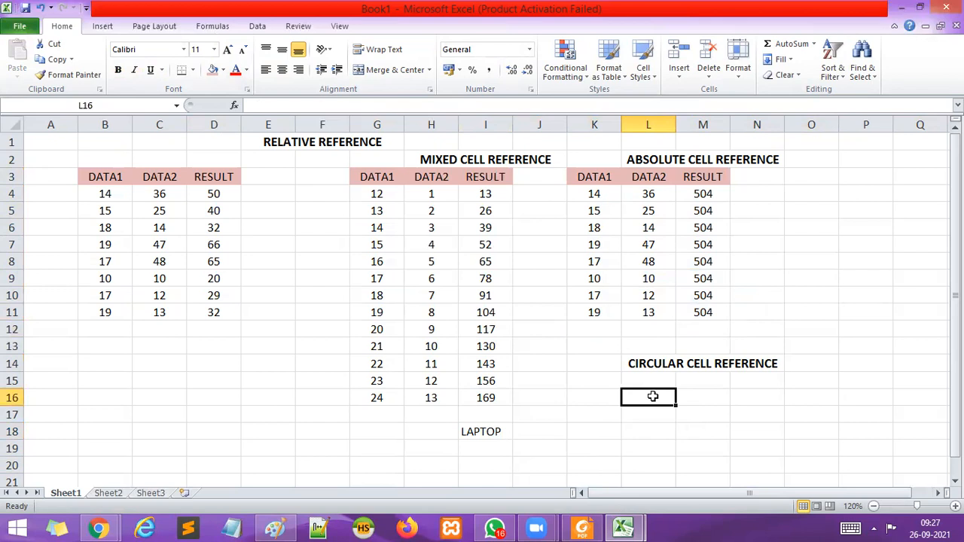
pyautogui.write('=')
pyautogui.click(489, 433)
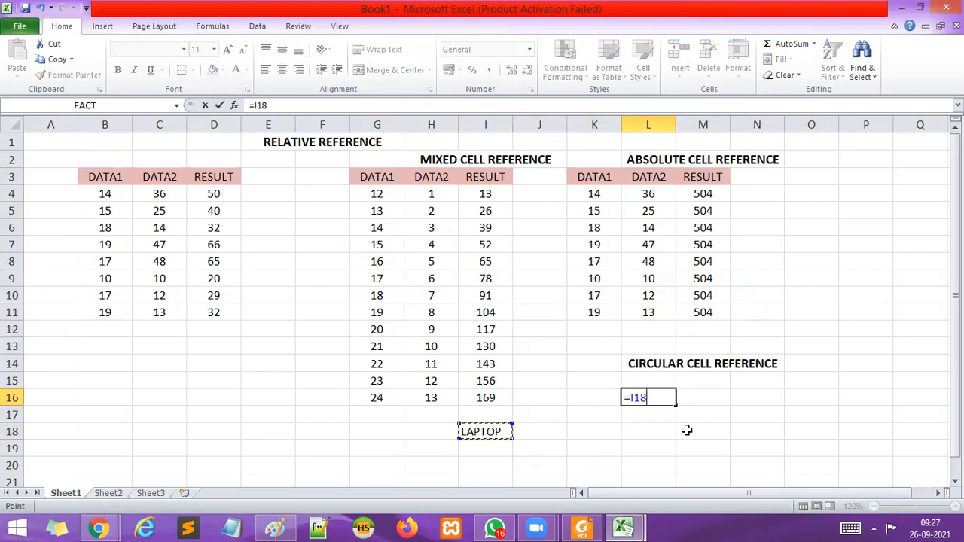
pyautogui.press('Return')
pyautogui.click(747, 398)
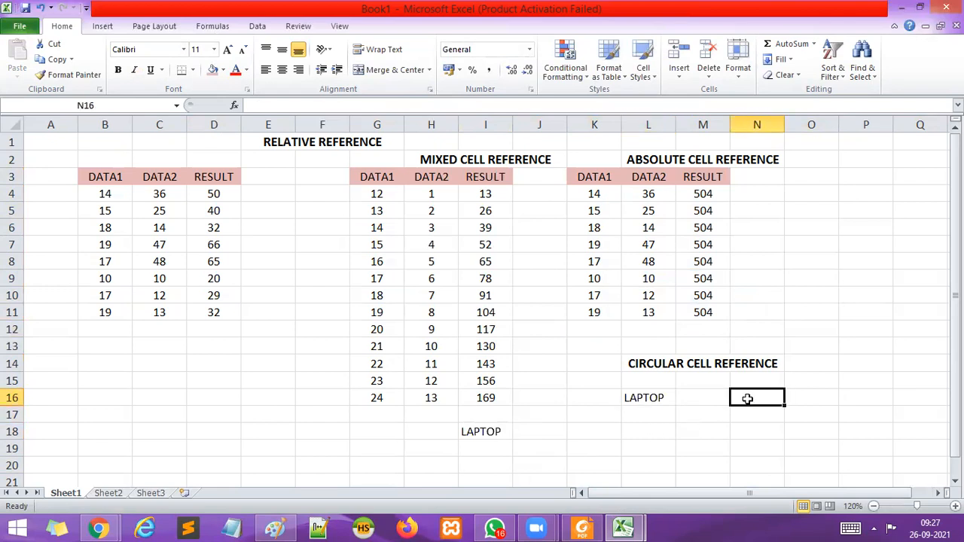
pyautogui.write('=')
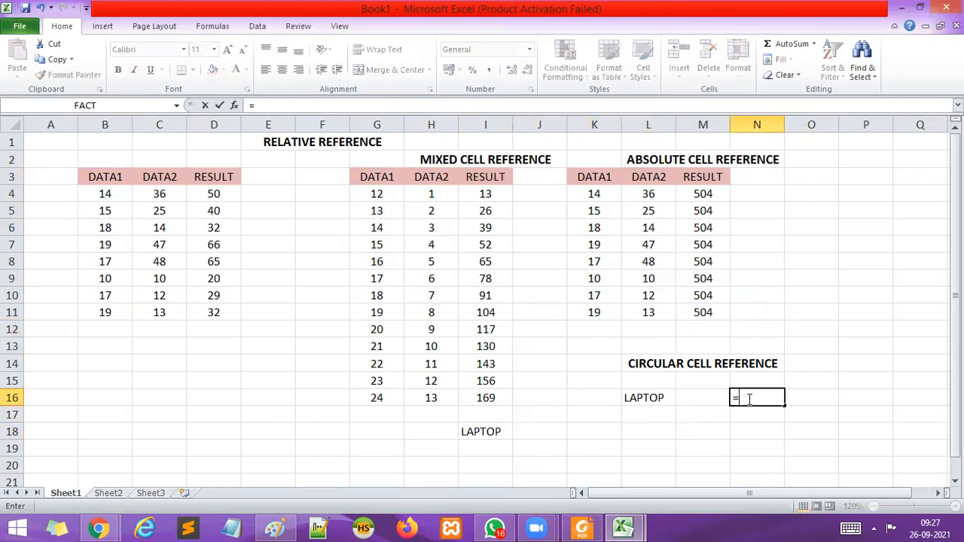
pyautogui.click(653, 400)
pyautogui.press('Return')
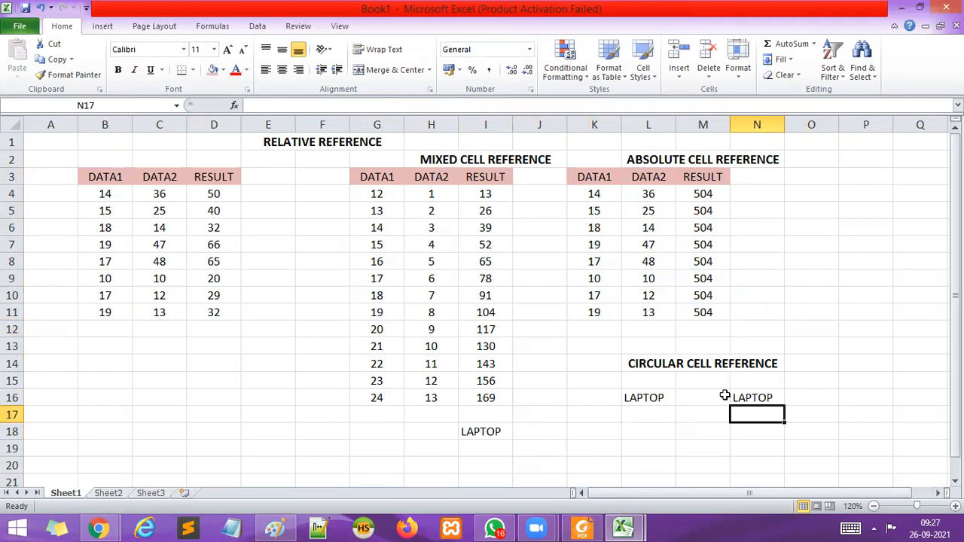
# Enter the formula =N16 in cell O18 and the formula =L16 in cell M20.
pyautogui.click(812, 431)
pyautogui.write('=')
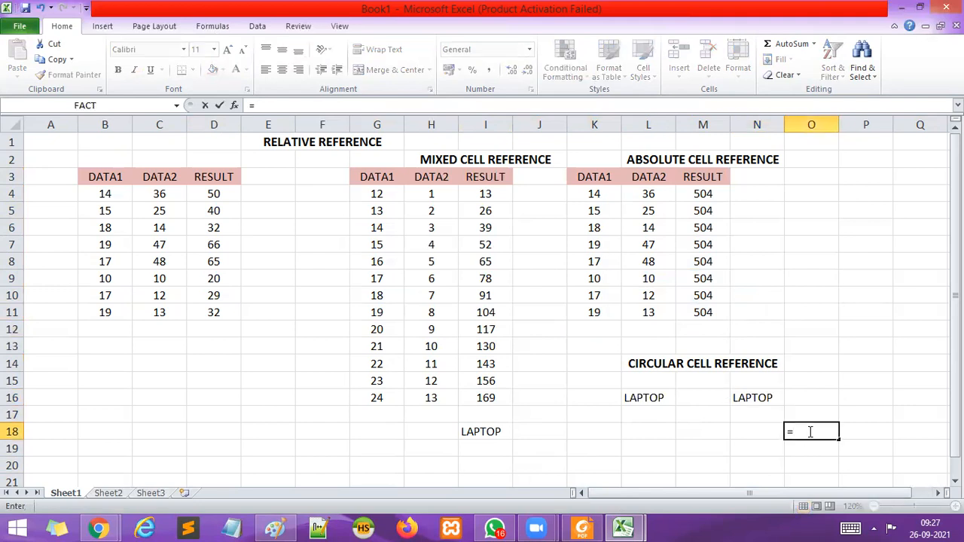
pyautogui.click(766, 397)
pyautogui.press('Return')
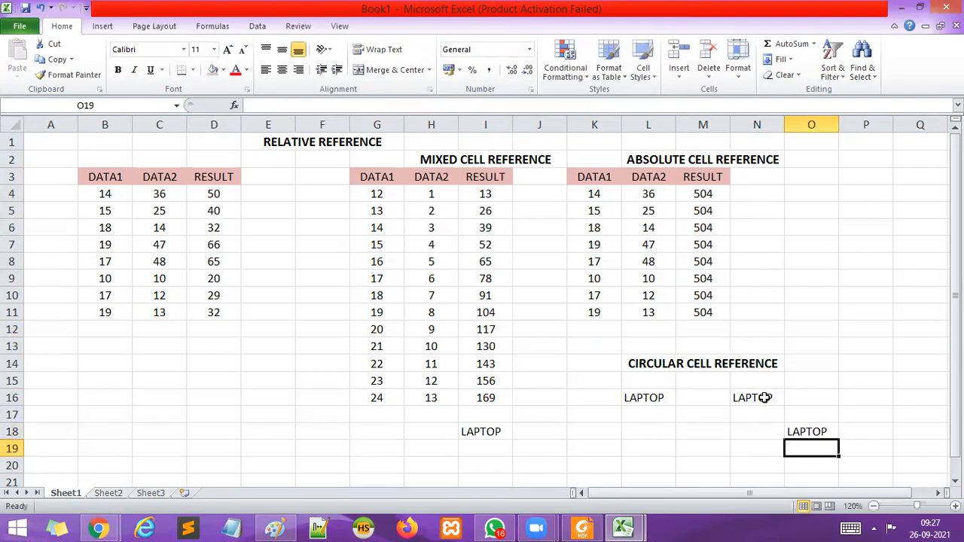
pyautogui.click(703, 468)
pyautogui.write('=')
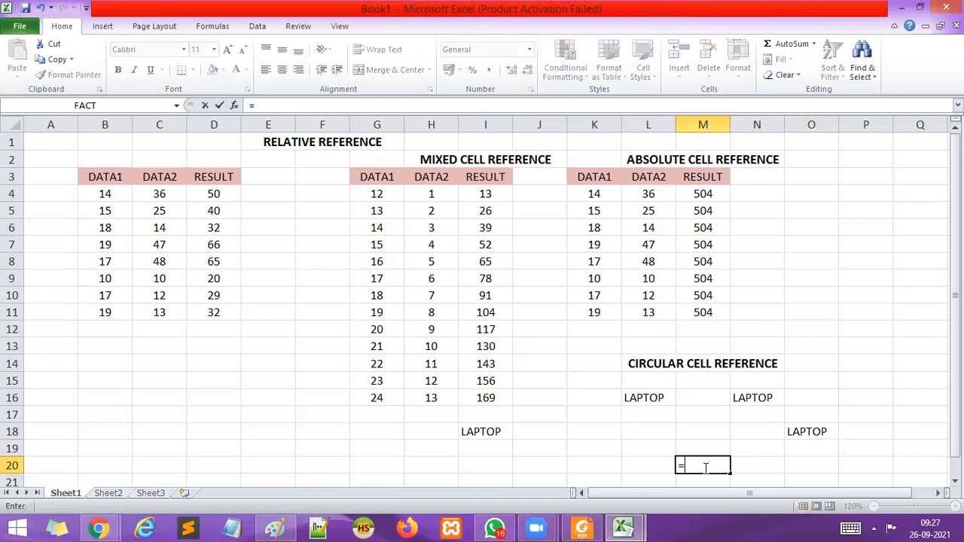
pyautogui.click(655, 400)
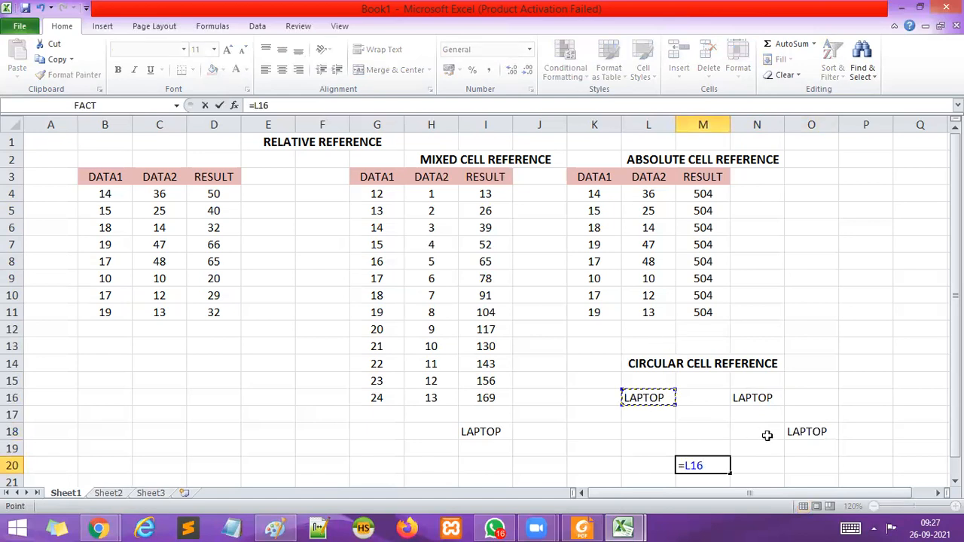
pyautogui.press('Return')
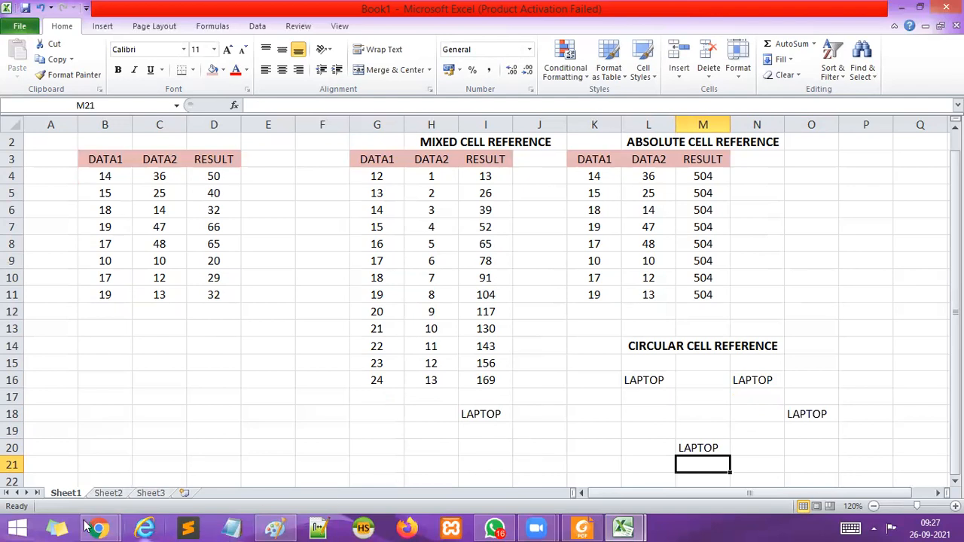
pyautogui.moveTo(104, 527)
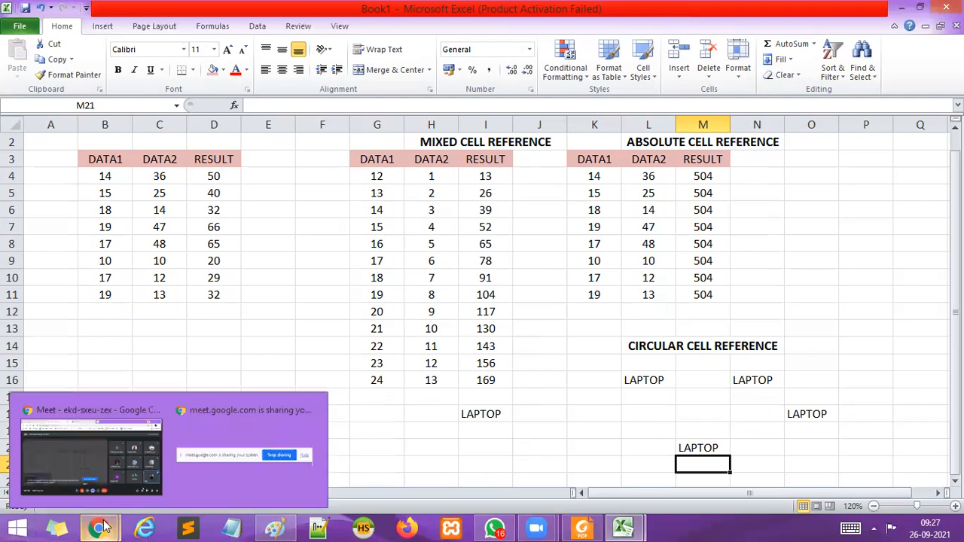
pyautogui.moveTo(507, 413); pyautogui.dragTo(701, 450)
pyautogui.click(847, 395)
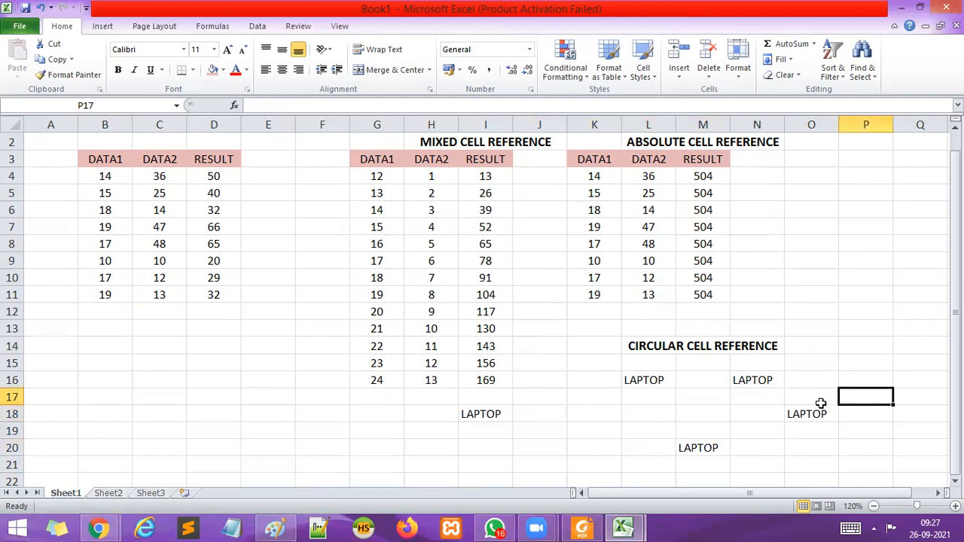
# Switch to the worksheet Sheet2.
pyautogui.scroll(1, 821, 403)
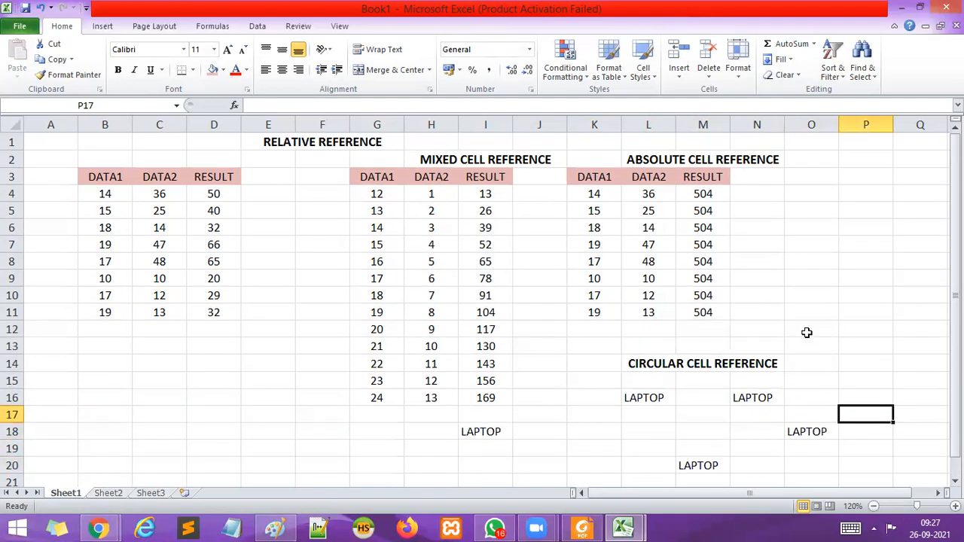
pyautogui.scroll(-2, 807, 329)
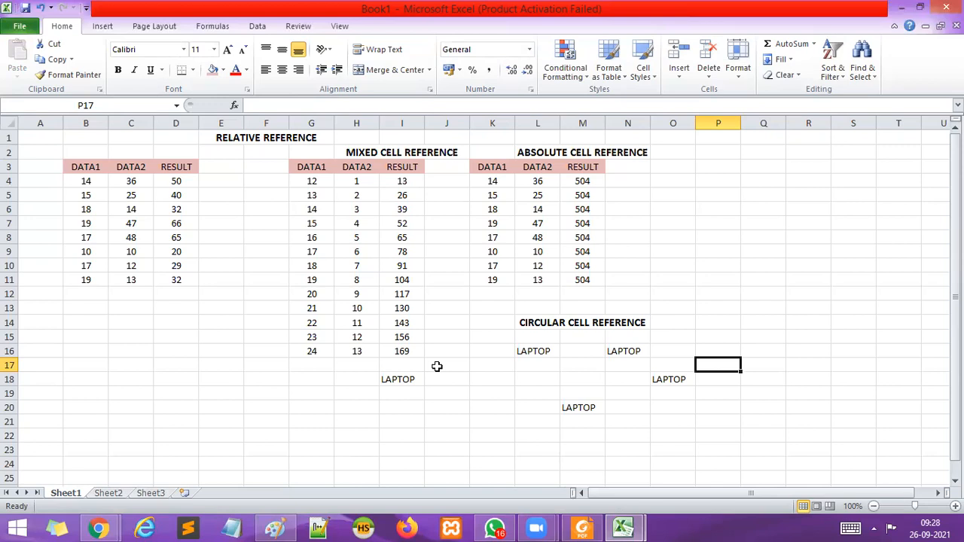
pyautogui.click(116, 494)
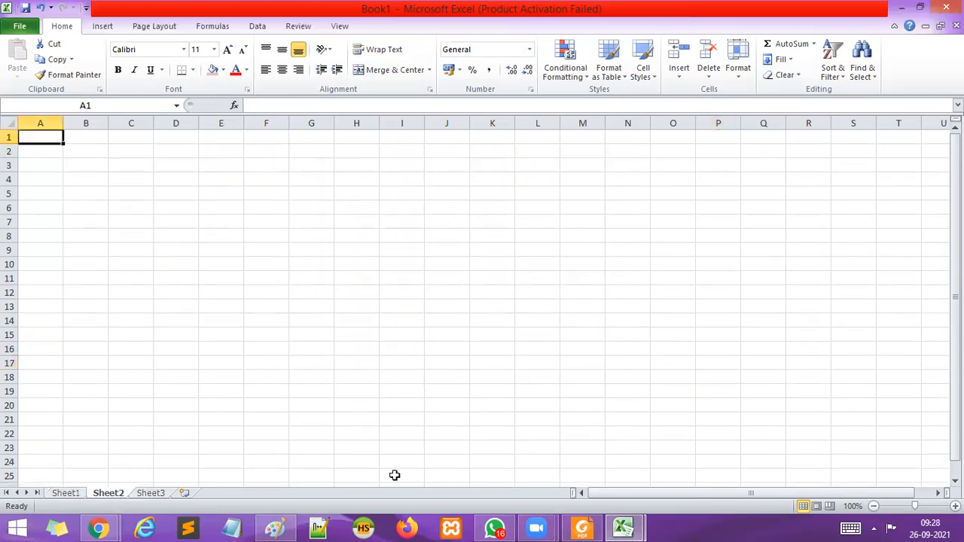
# Enter 12 in cell B1 and 13 in cell B2, and fill the number series down to B10.
pyautogui.click(955, 507)
pyautogui.click(955, 507)
pyautogui.click(956, 507)
pyautogui.click(955, 507)
pyautogui.click(264, 237)
pyautogui.click(122, 152)
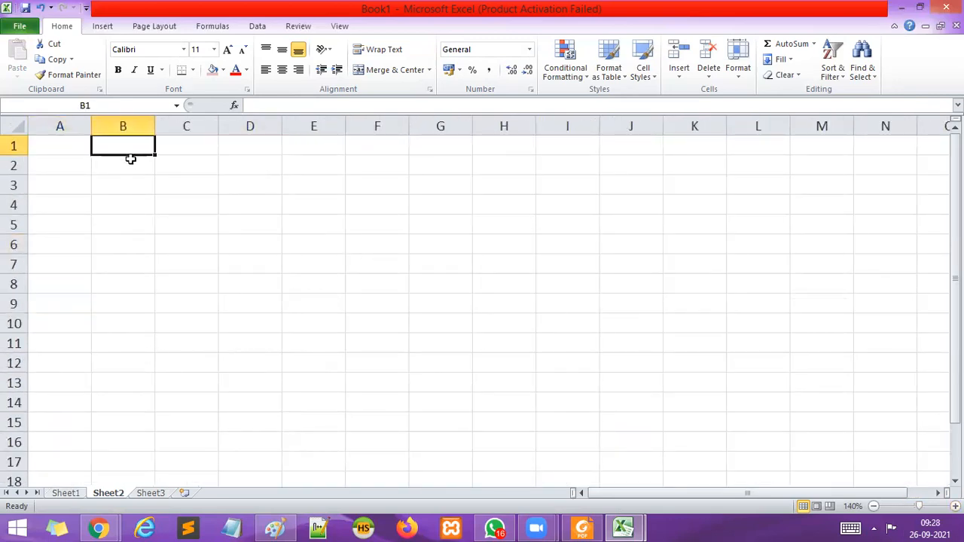
pyautogui.write('12')
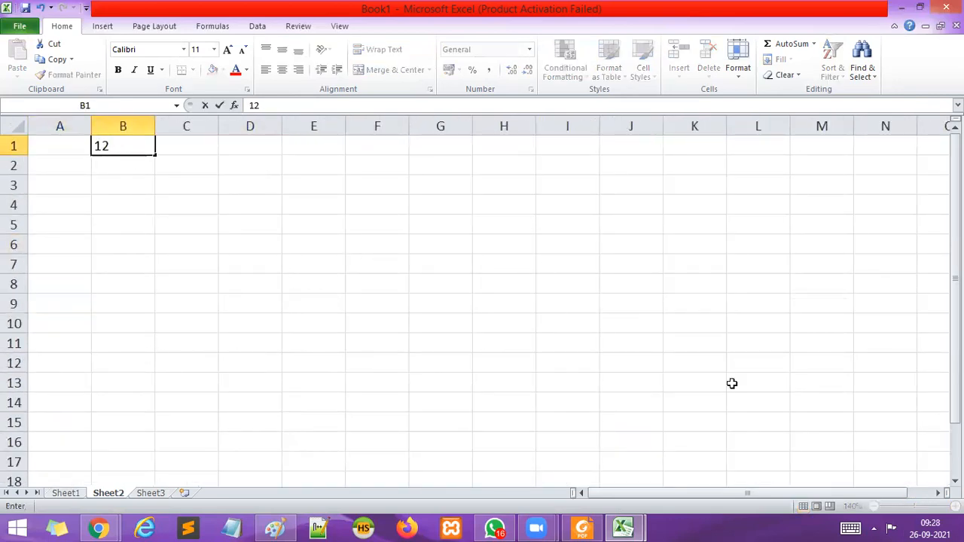
pyautogui.click(461, 234)
pyautogui.click(149, 168)
pyautogui.write('132')
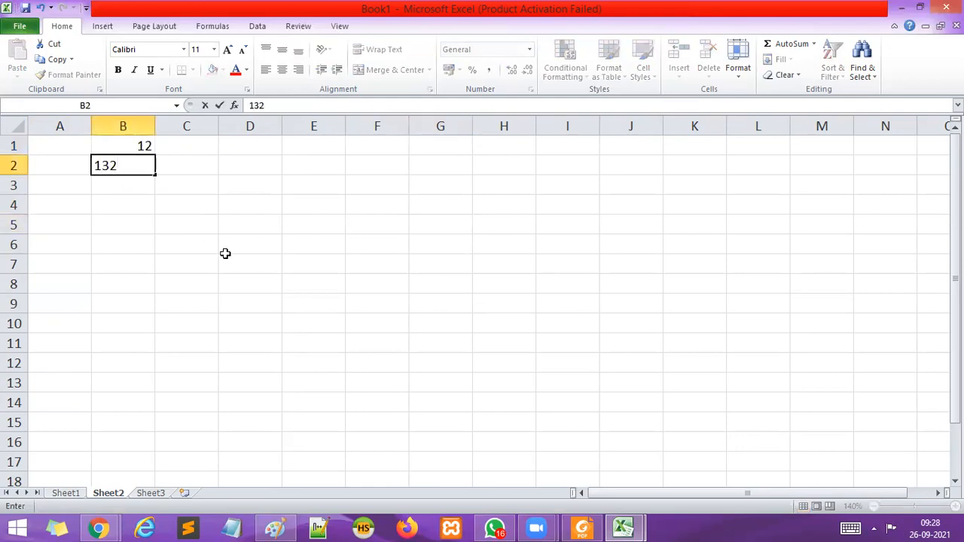
pyautogui.press('BackSpace')
pyautogui.click(343, 310)
pyautogui.moveTo(144, 145); pyautogui.dragTo(173, 334)
pyautogui.click(259, 377)
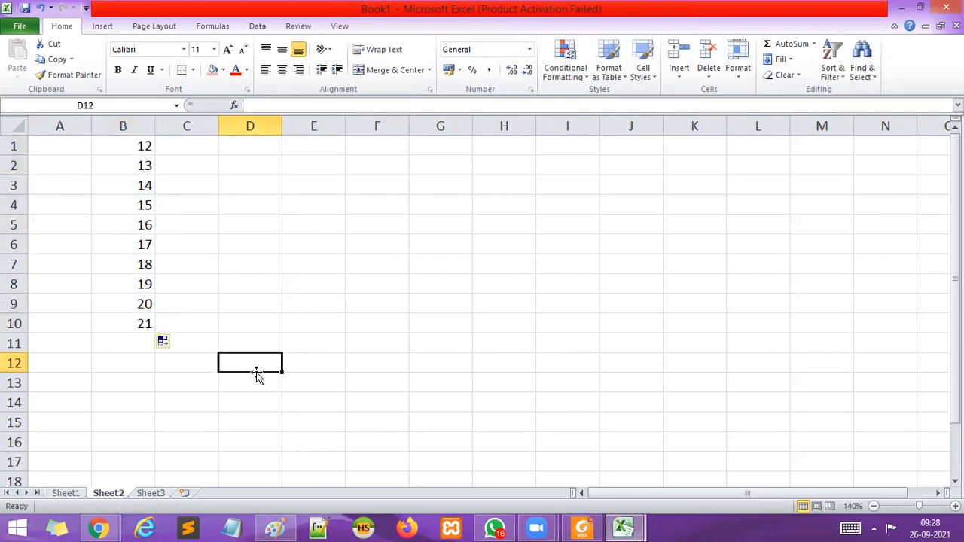
# Enter 1 in cell C1 and 2 in cell C2, and fill the number series down to C10.
pyautogui.click(178, 148)
pyautogui.write('1')
pyautogui.press('Return')
pyautogui.write('2')
pyautogui.click(336, 281)
pyautogui.moveTo(198, 146); pyautogui.dragTo(224, 330)
pyautogui.click(368, 328)
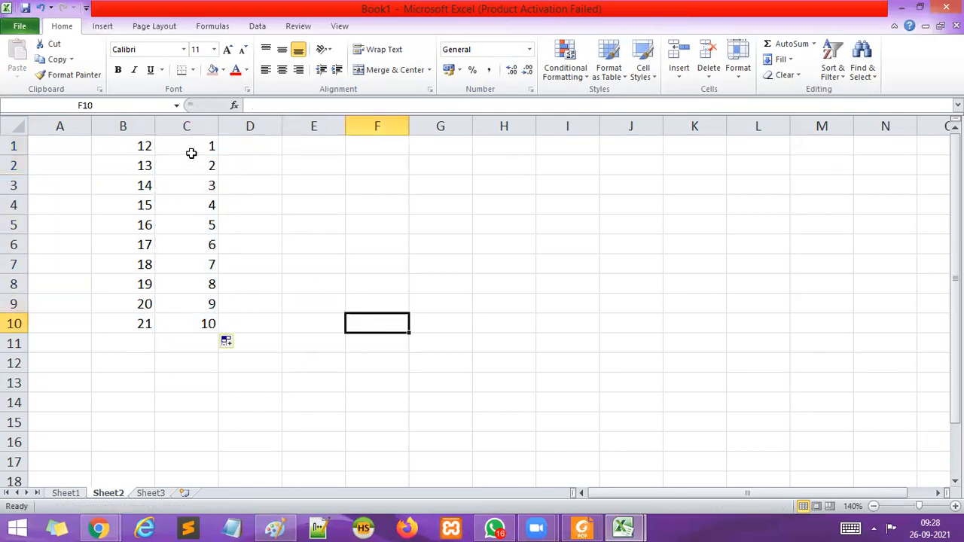
# Enter the formula =$B$8*C1 in cell D1, with an absolute reference to B8.
pyautogui.click(137, 283)
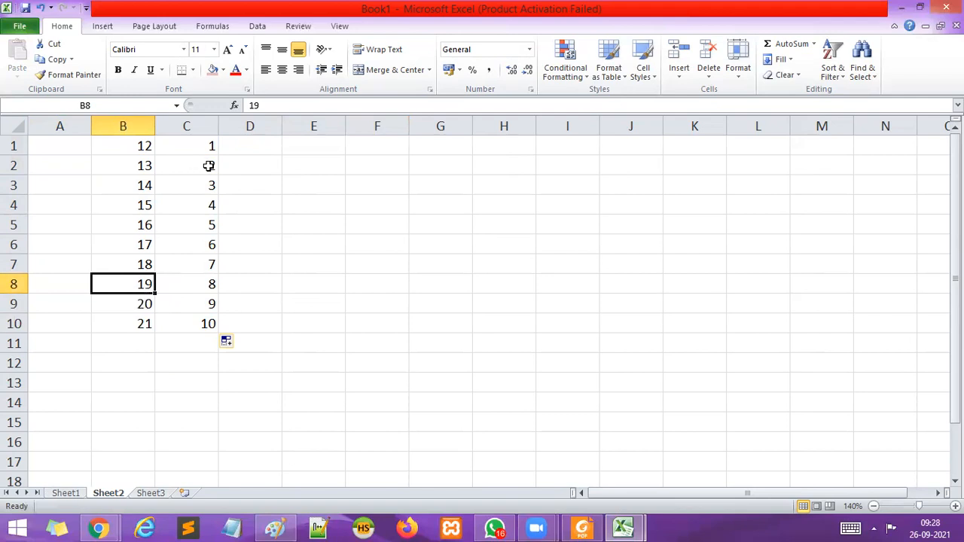
pyautogui.click(265, 150)
pyautogui.write('=')
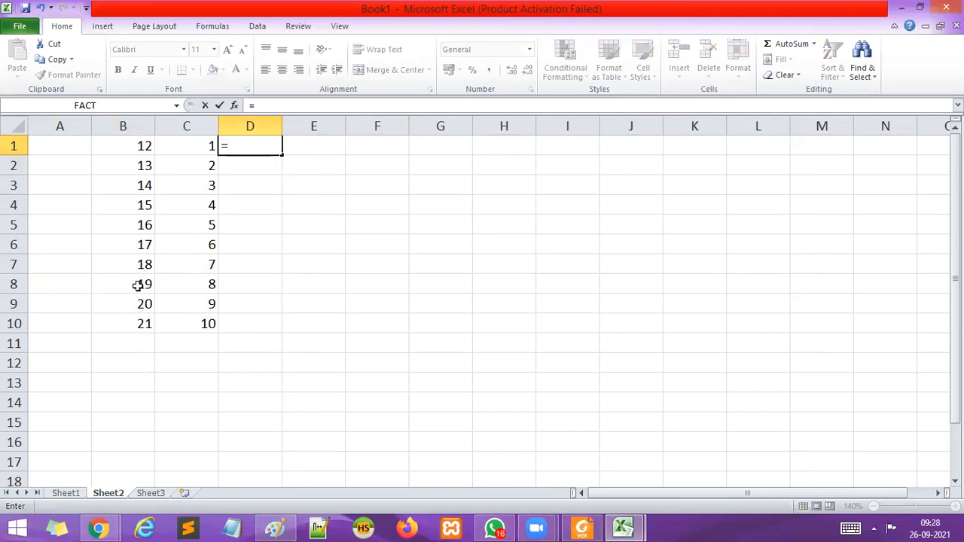
pyautogui.write('$B')
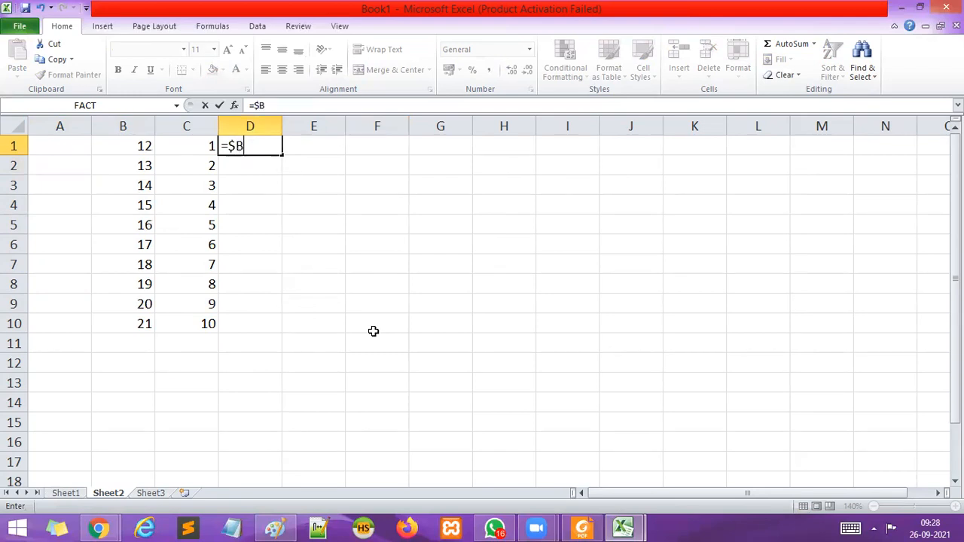
pyautogui.write('$8*')
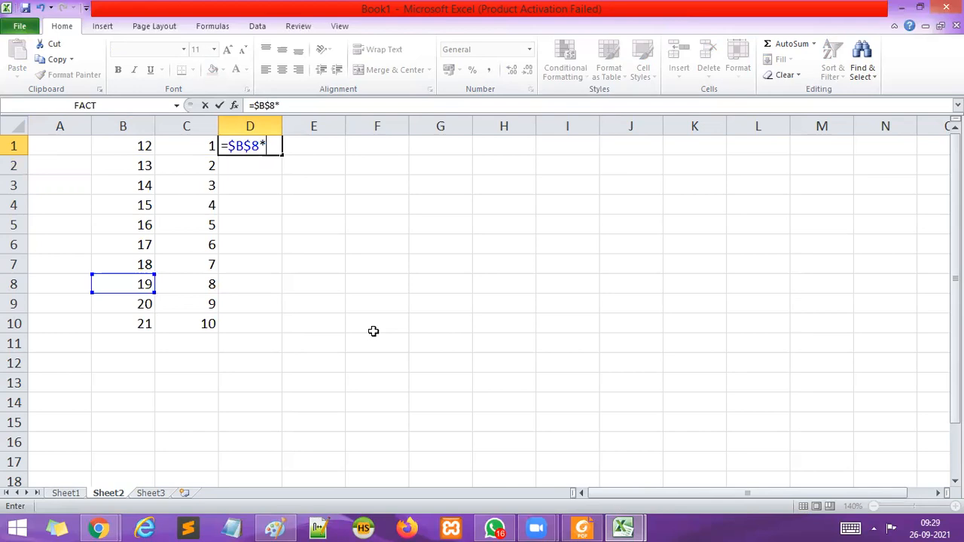
pyautogui.click(189, 141)
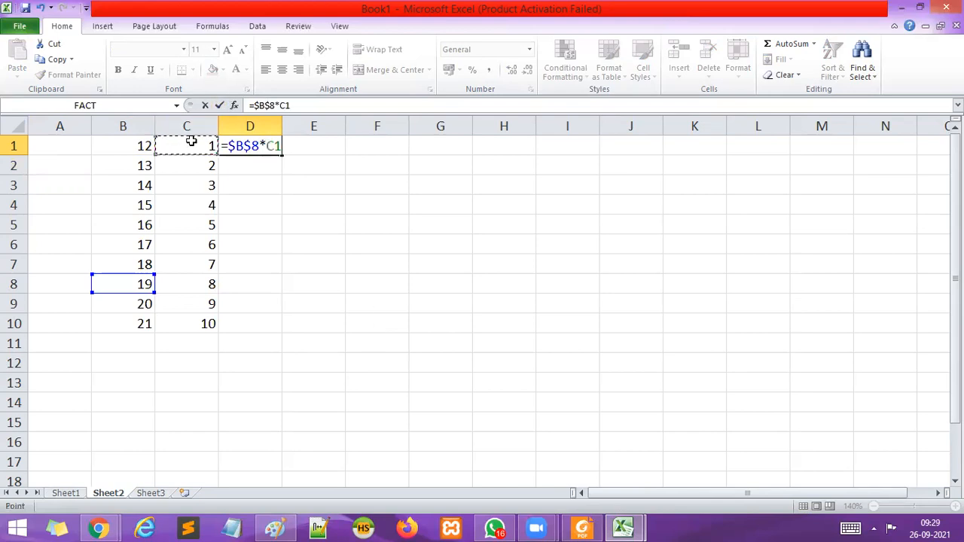
pyautogui.press('Return')
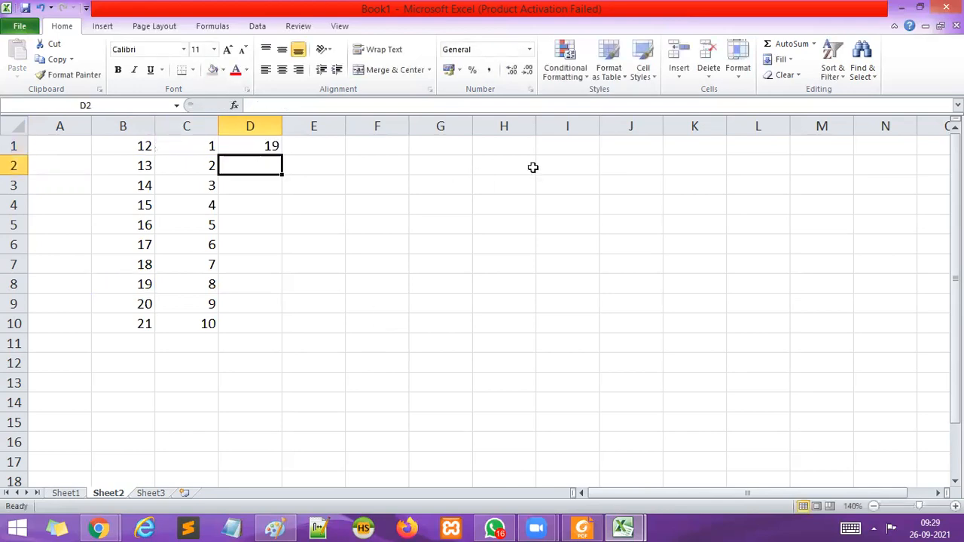
# Fill the formula in cell D1 down through D10.
pyautogui.click(275, 147)
pyautogui.moveTo(283, 155); pyautogui.dragTo(289, 337)
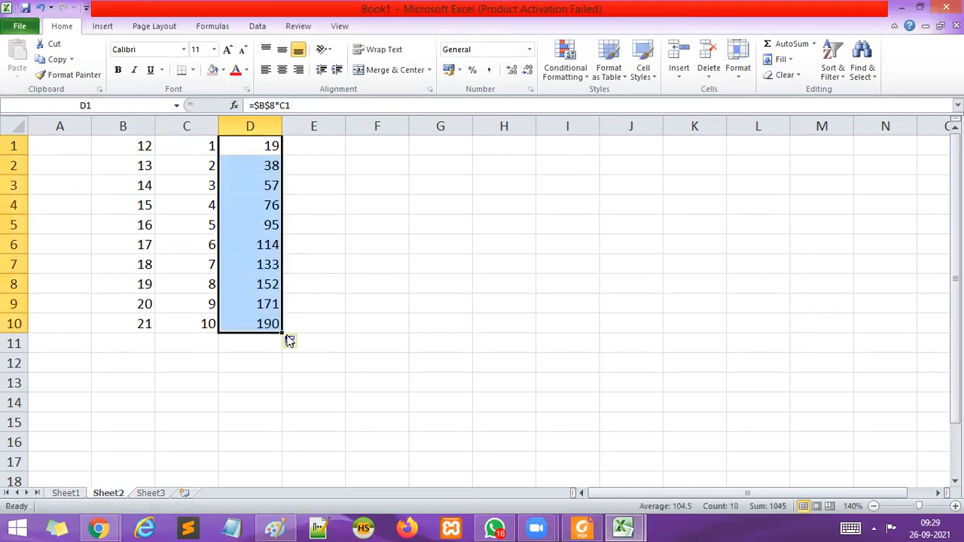
pyautogui.click(430, 300)
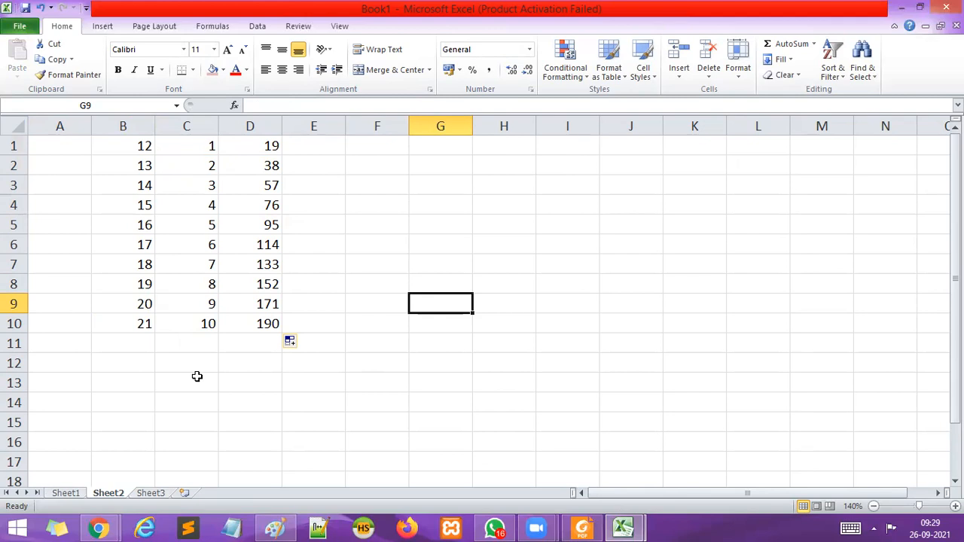
# Clear the contents of cells D1:E10.
pyautogui.moveTo(258, 144); pyautogui.dragTo(284, 323)
pyautogui.press('Delete')
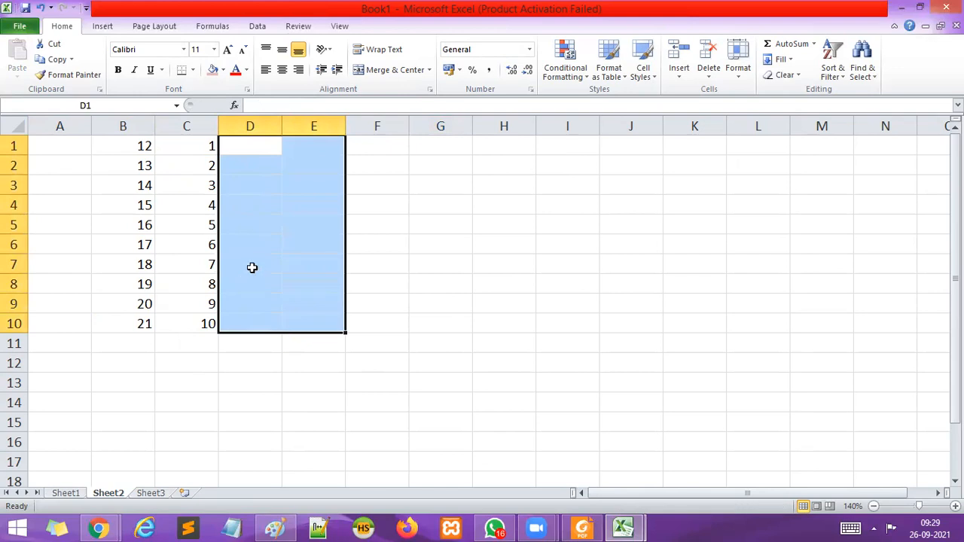
pyautogui.click(435, 339)
# Enter the formula =$B$5+$C$5 in cell D1, with absolute references to both cells.
pyautogui.doubleClick(260, 144)
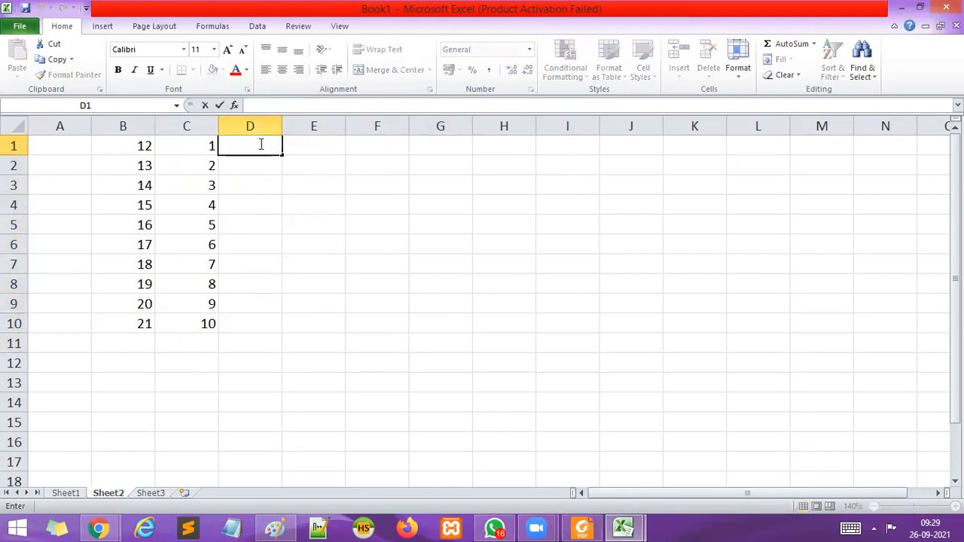
pyautogui.write('=')
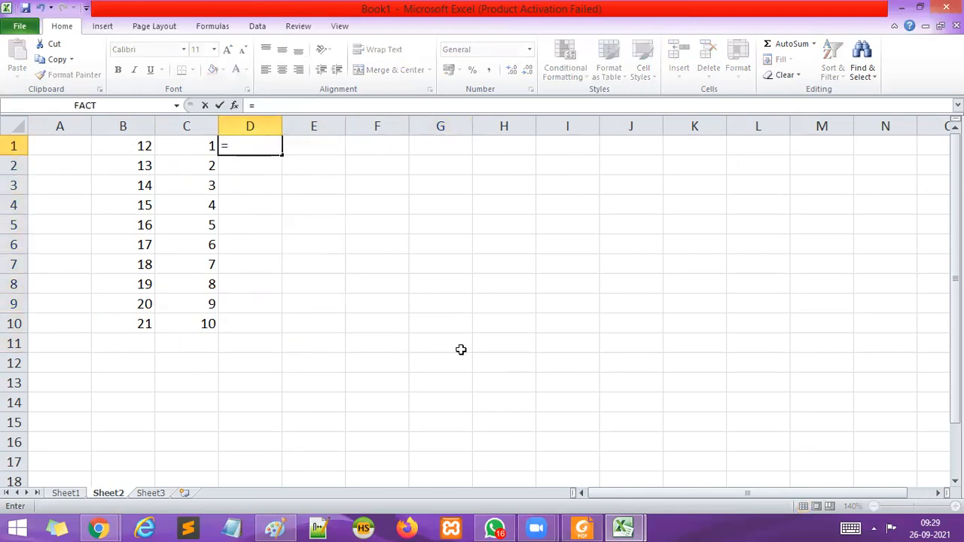
pyautogui.write('$B$5')
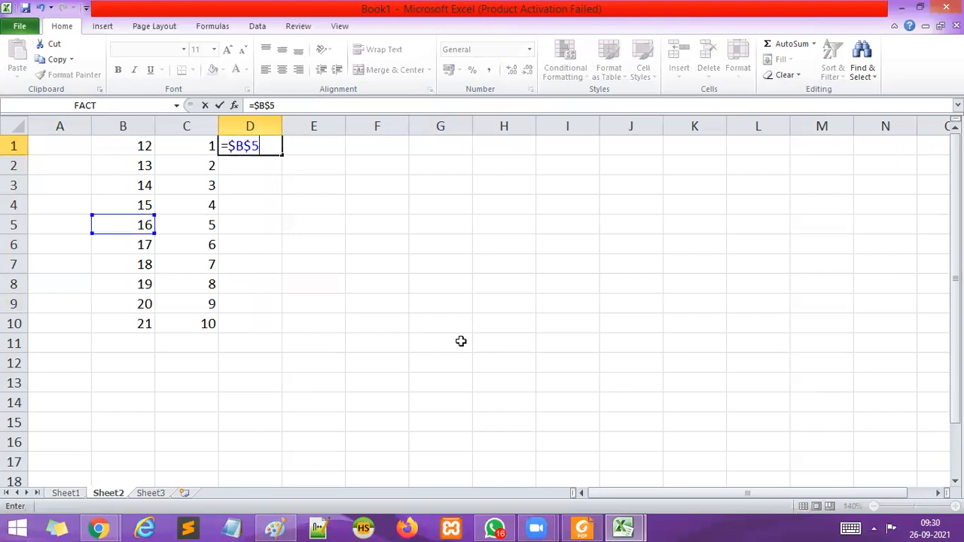
pyautogui.write('+$C$5')
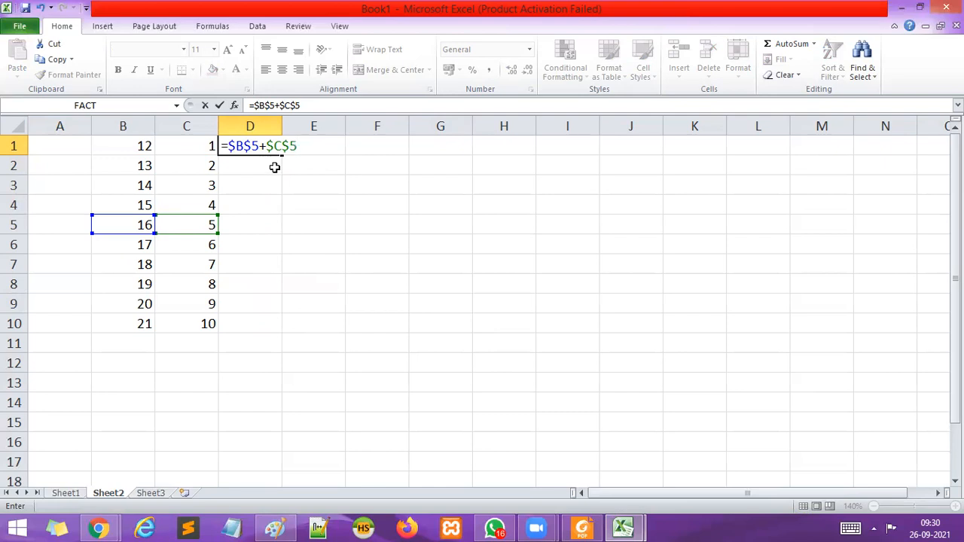
pyautogui.press('Return')
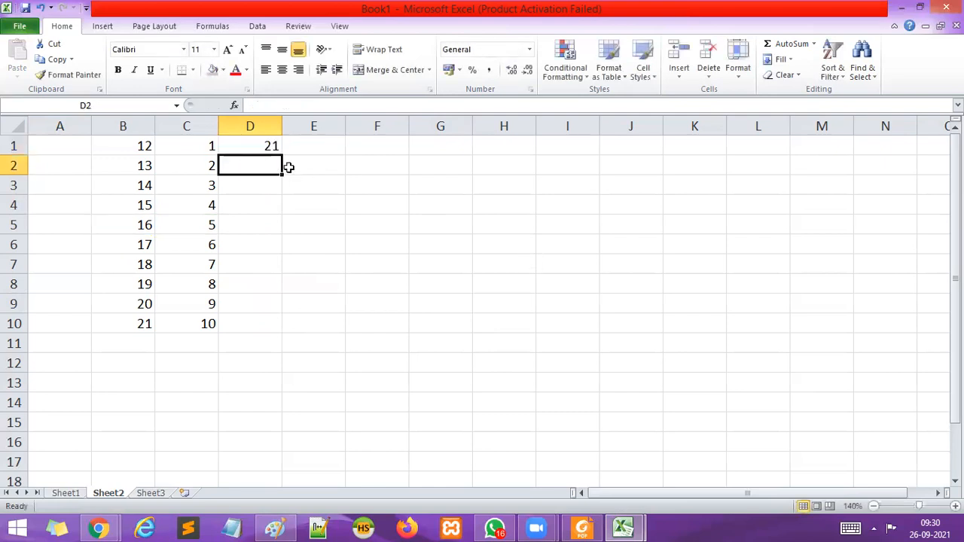
# Fill the addition formula in cell D1 down through D10.
pyautogui.click(271, 147)
pyautogui.moveTo(283, 155); pyautogui.dragTo(290, 334)
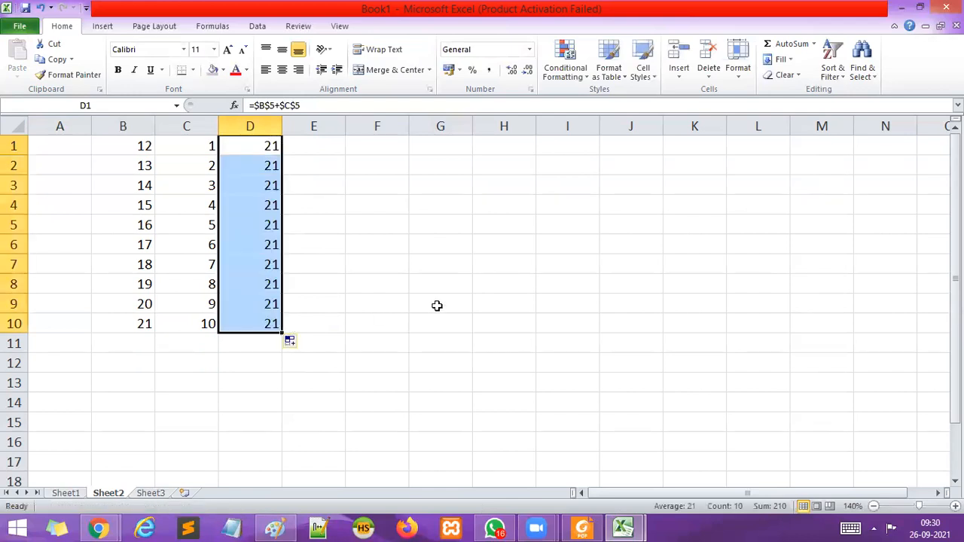
pyautogui.click(458, 229)
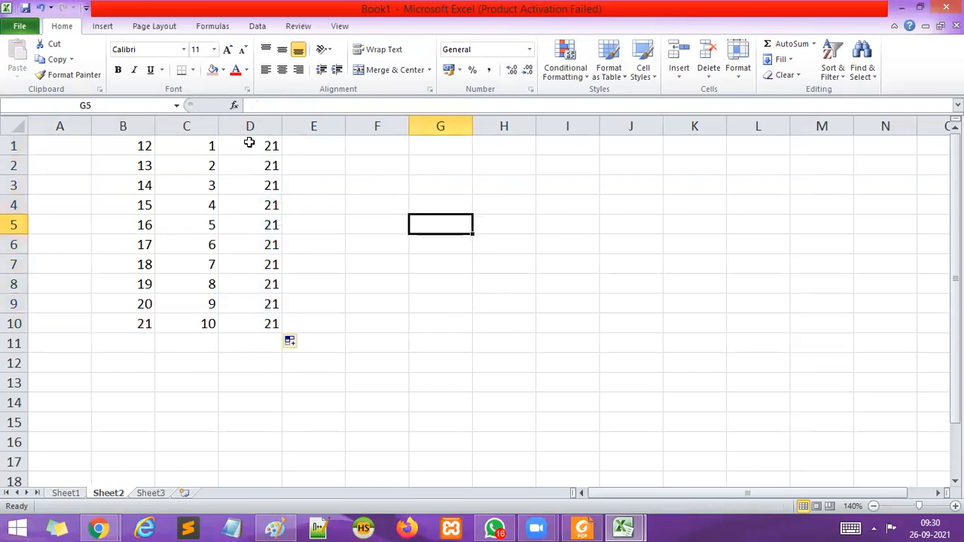
pyautogui.moveTo(256, 146); pyautogui.dragTo(263, 314)
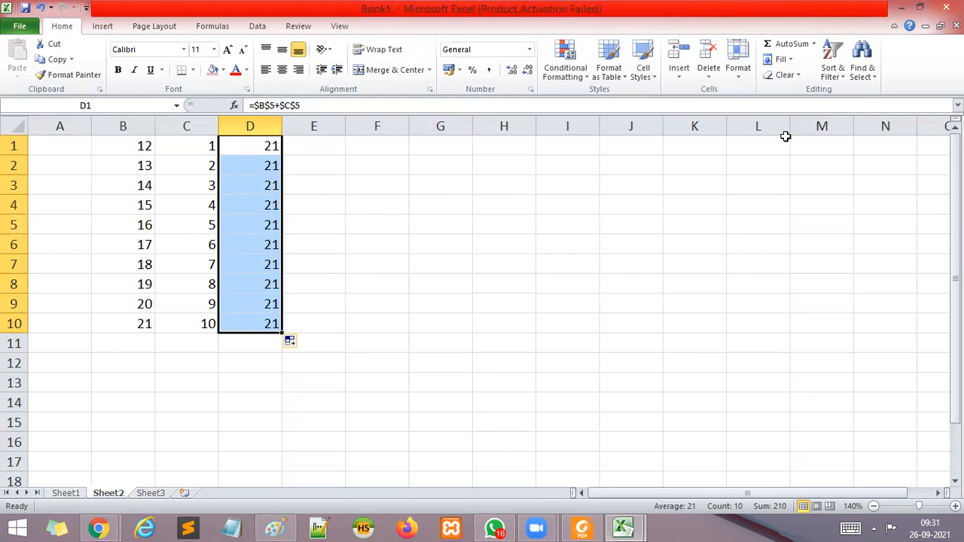
pyautogui.click(130, 224)
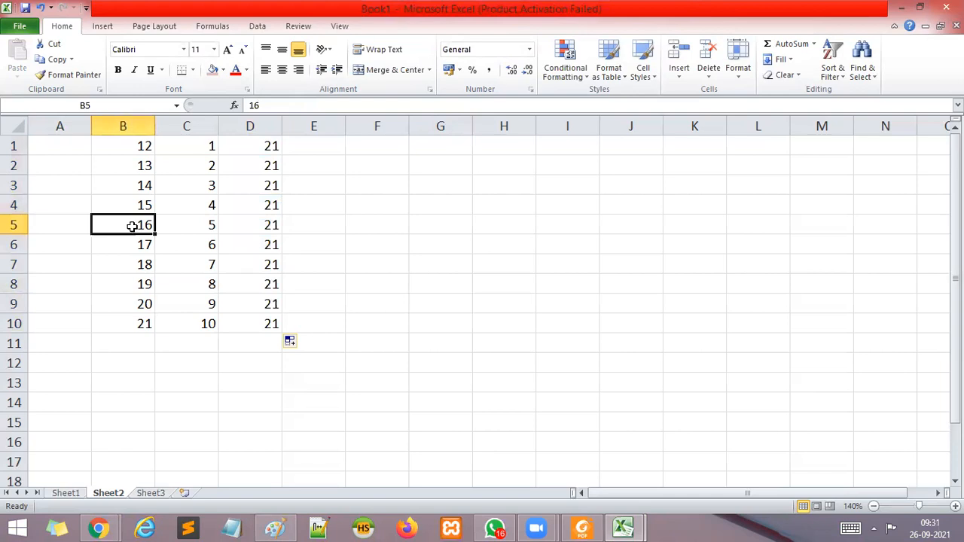
pyautogui.click(135, 306)
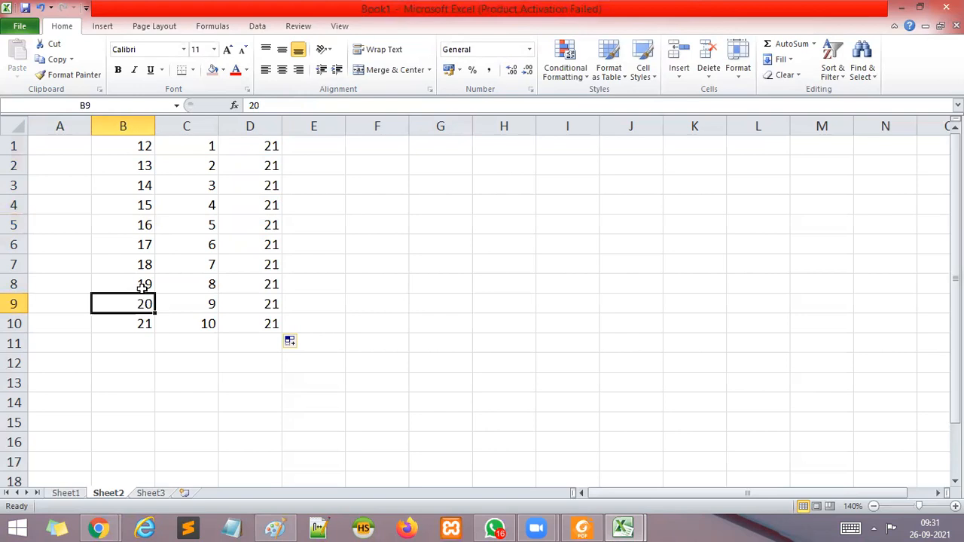
pyautogui.click(425, 226)
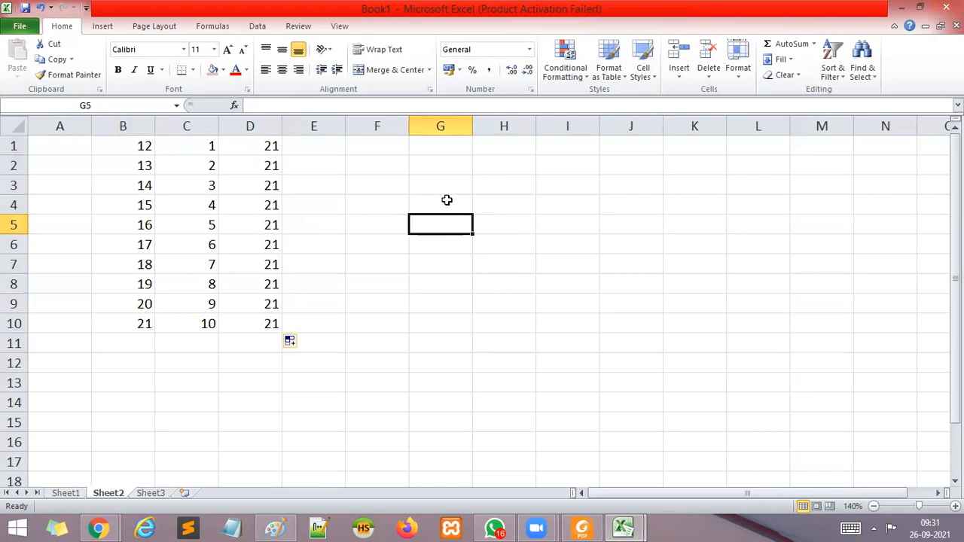
pyautogui.click(467, 306)
pyautogui.click(144, 324)
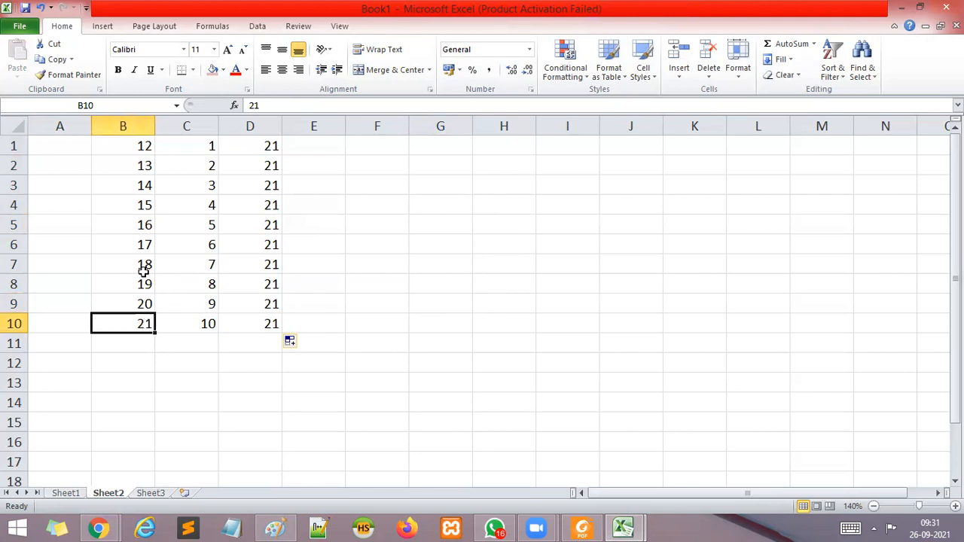
# Select cell D1, switch to Paint and paste a screenshot of the worksheet.
pyautogui.click(255, 139)
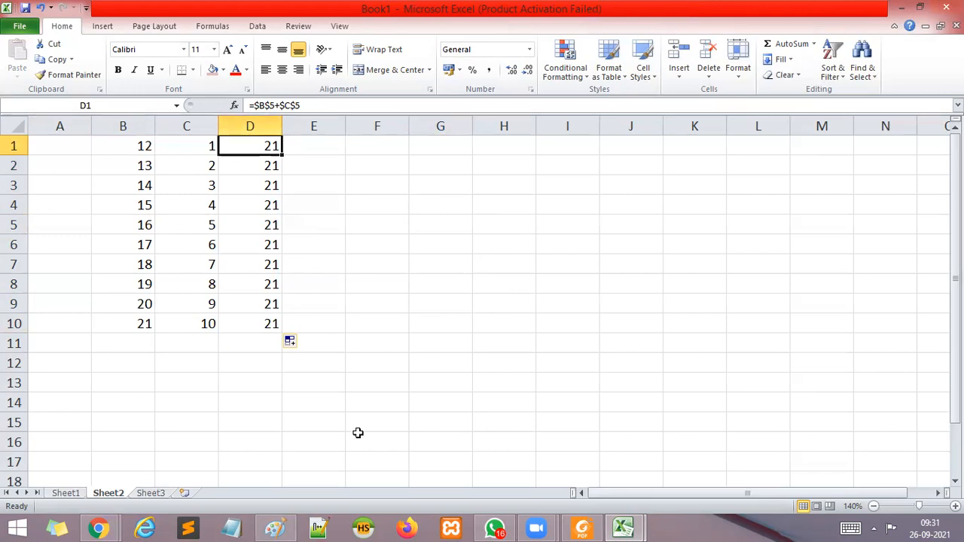
pyautogui.click(276, 529)
pyautogui.hotkey('ctrl', 'v')
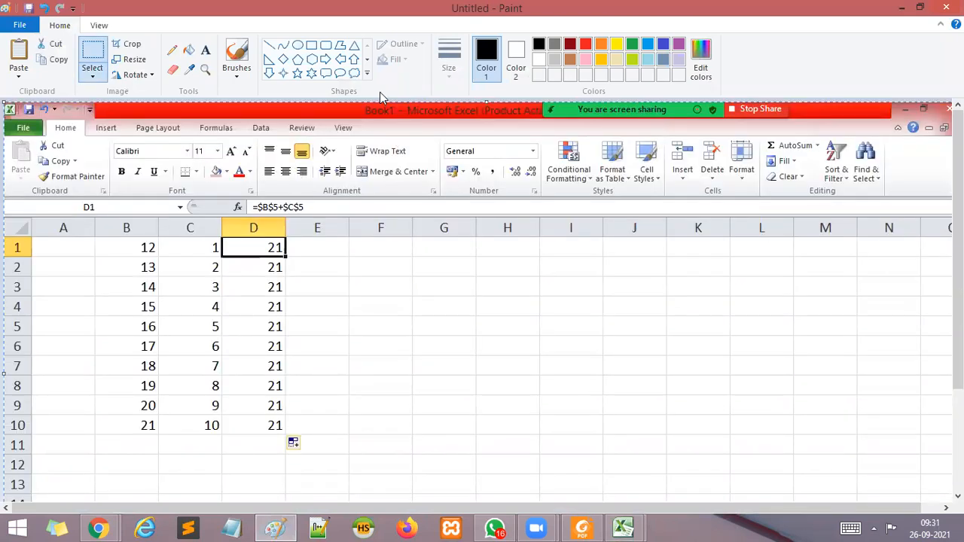
# With a thicker red pencil, tick and circle the values in B5 and C5, and circle the formula =$B$5+$C$5.
pyautogui.click(172, 50)
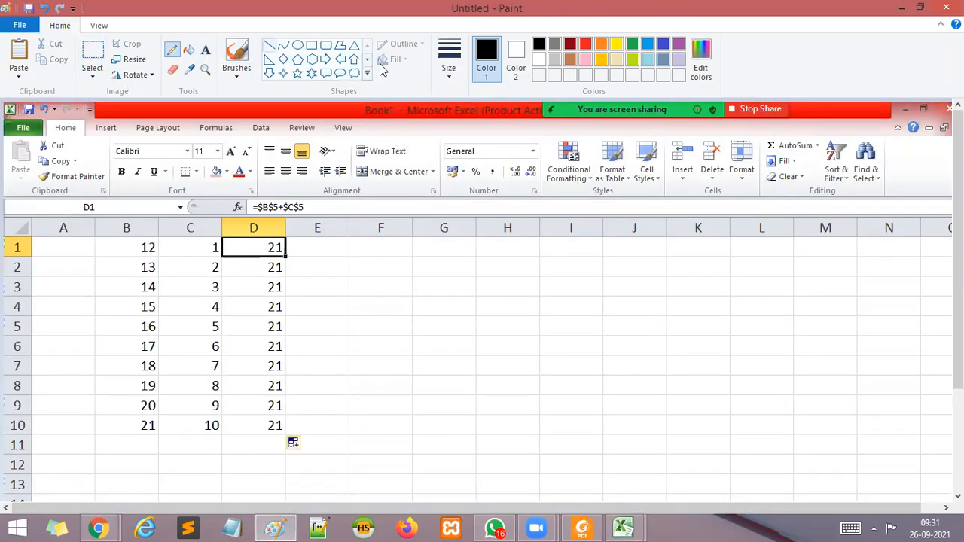
pyautogui.click(449, 71)
pyautogui.click(415, 157)
pyautogui.click(586, 45)
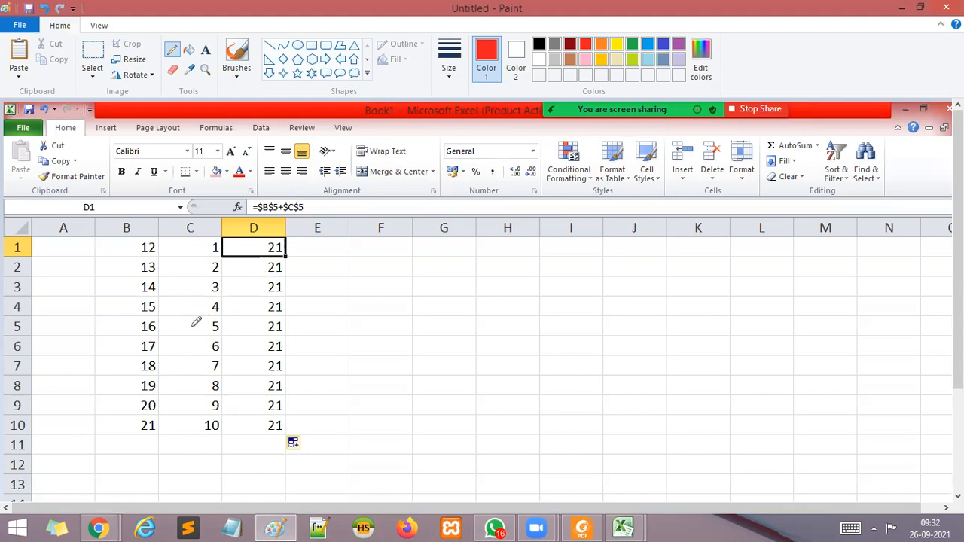
pyautogui.moveTo(107, 328); pyautogui.dragTo(206, 322)
pyautogui.moveTo(307, 201)
pyautogui.mouseDown()
pyautogui.moveTo(284, 188)
pyautogui.moveTo(249, 194)
pyautogui.moveTo(260, 220)
pyautogui.moveTo(305, 215)
pyautogui.moveTo(317, 197)
pyautogui.mouseUp()
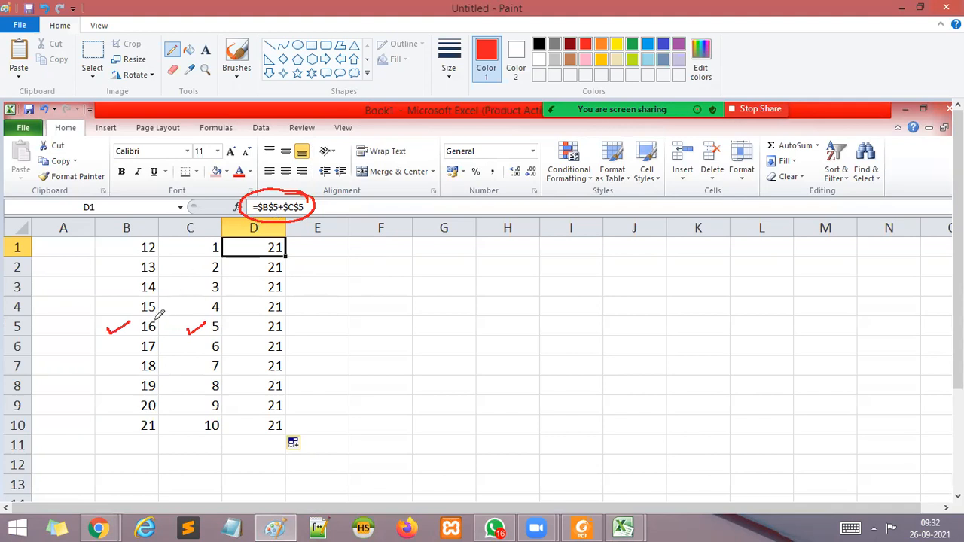
pyautogui.moveTo(151, 315)
pyautogui.mouseDown()
pyautogui.moveTo(136, 335)
pyautogui.moveTo(161, 326)
pyautogui.moveTo(149, 314)
pyautogui.mouseUp()
pyautogui.moveTo(220, 318)
pyautogui.mouseDown()
pyautogui.moveTo(202, 327)
pyautogui.moveTo(220, 339)
pyautogui.moveTo(214, 317)
pyautogui.mouseUp()
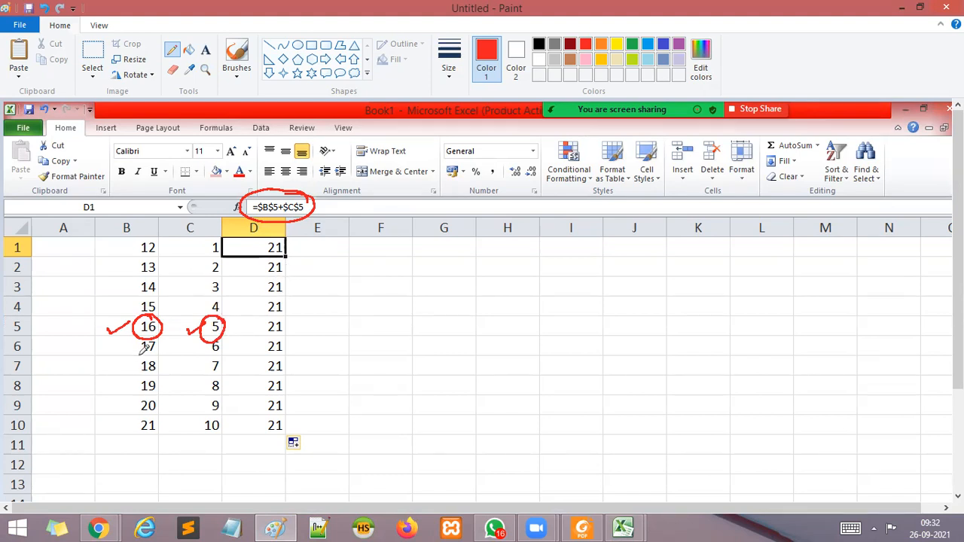
# Draw red slashes beside the other values in column B and an arrow from the 16 in B5 to C5.
pyautogui.moveTo(136, 349)
pyautogui.mouseDown()
pyautogui.moveTo(106, 373)
pyautogui.moveTo(120, 400)
pyautogui.mouseUp()
pyautogui.moveTo(133, 406); pyautogui.dragTo(115, 443)
pyautogui.moveTo(133, 243)
pyautogui.mouseDown()
pyautogui.moveTo(96, 265)
pyautogui.moveTo(111, 274)
pyautogui.mouseUp()
pyautogui.moveTo(140, 282)
pyautogui.mouseDown()
pyautogui.moveTo(113, 294)
pyautogui.moveTo(114, 314)
pyautogui.moveTo(185, 326)
pyautogui.moveTo(180, 332)
pyautogui.mouseUp()
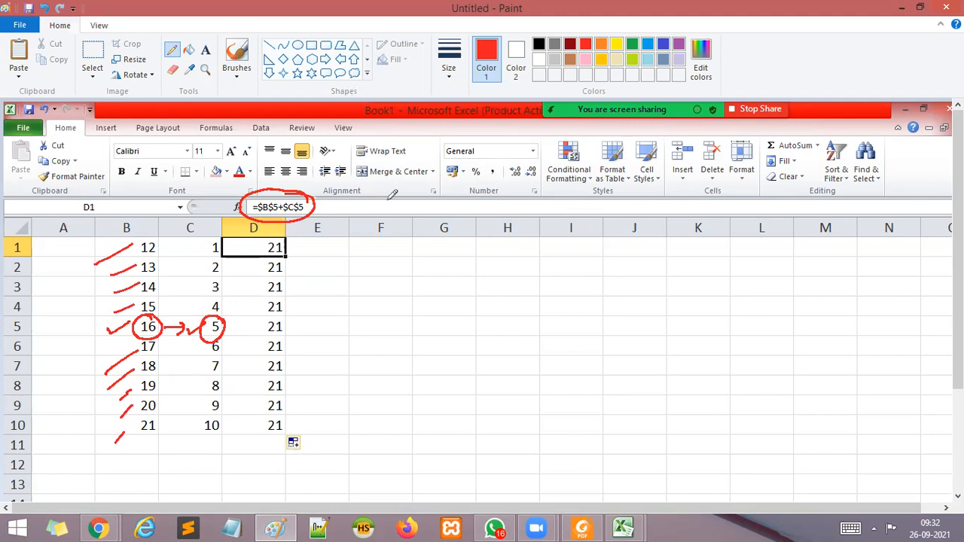
# Handwrite $B$5 and B5 in red over the empty cells beside the table and circle each one.
pyautogui.moveTo(453, 262)
pyautogui.mouseDown()
pyautogui.moveTo(443, 268)
pyautogui.moveTo(451, 280)
pyautogui.moveTo(498, 280)
pyautogui.moveTo(499, 289)
pyautogui.mouseUp()
pyautogui.moveTo(522, 259); pyautogui.dragTo(518, 282)
pyautogui.moveTo(526, 259)
pyautogui.mouseDown()
pyautogui.moveTo(541, 254)
pyautogui.moveTo(429, 243)
pyautogui.moveTo(558, 256)
pyautogui.mouseUp()
pyautogui.moveTo(650, 287)
pyautogui.mouseDown()
pyautogui.moveTo(651, 312)
pyautogui.moveTo(678, 305)
pyautogui.mouseUp()
pyautogui.moveTo(679, 289)
pyautogui.mouseDown()
pyautogui.moveTo(705, 283)
pyautogui.moveTo(690, 274)
pyautogui.mouseUp()
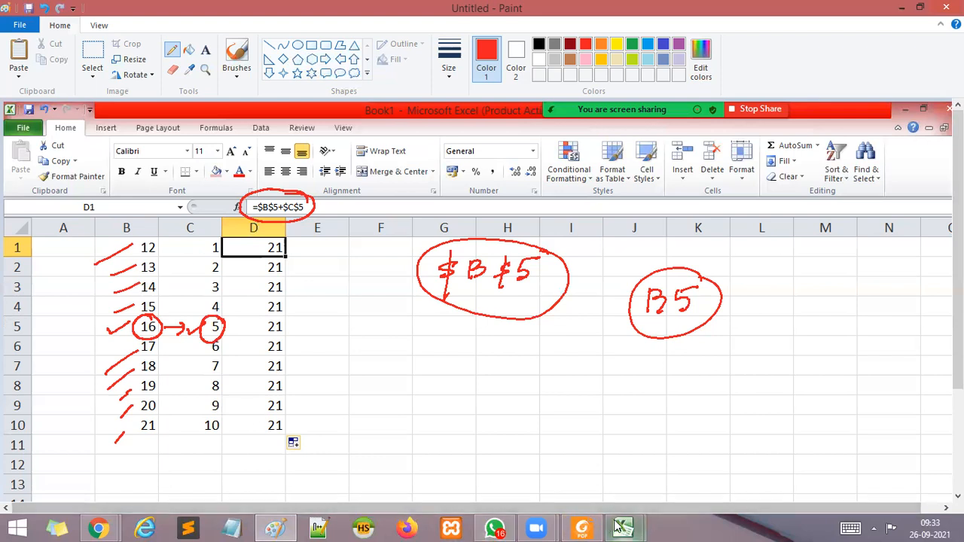
# Switch back to the Excel workbook Book1 and fill the formula in D1 down through D34.
pyautogui.moveTo(619, 528)
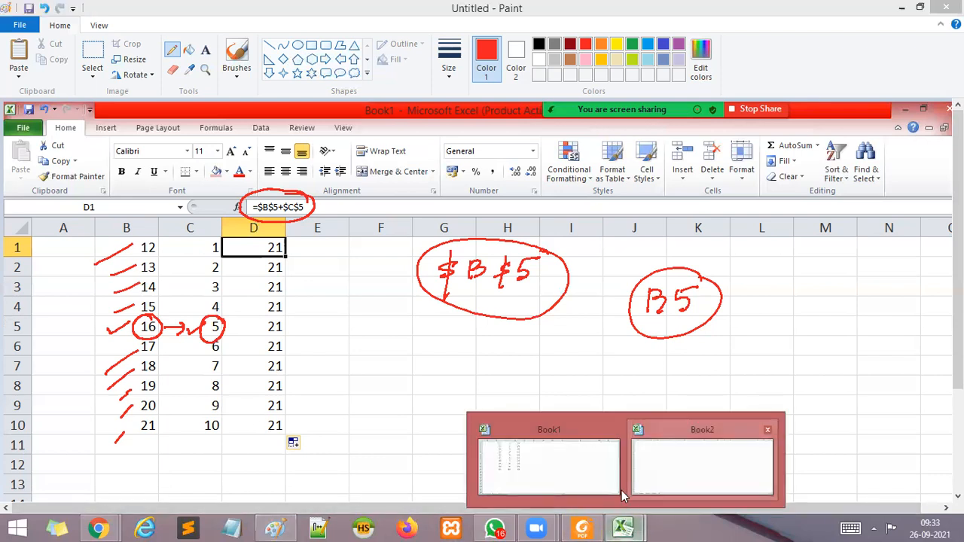
pyautogui.click(619, 491)
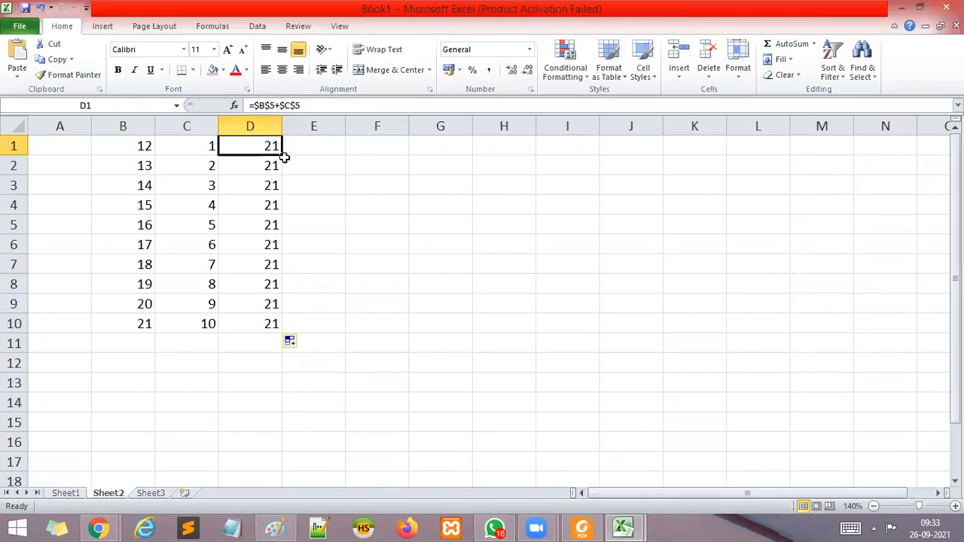
pyautogui.moveTo(282, 155); pyautogui.dragTo(324, 441)
pyautogui.scroll(6, 442, 387)
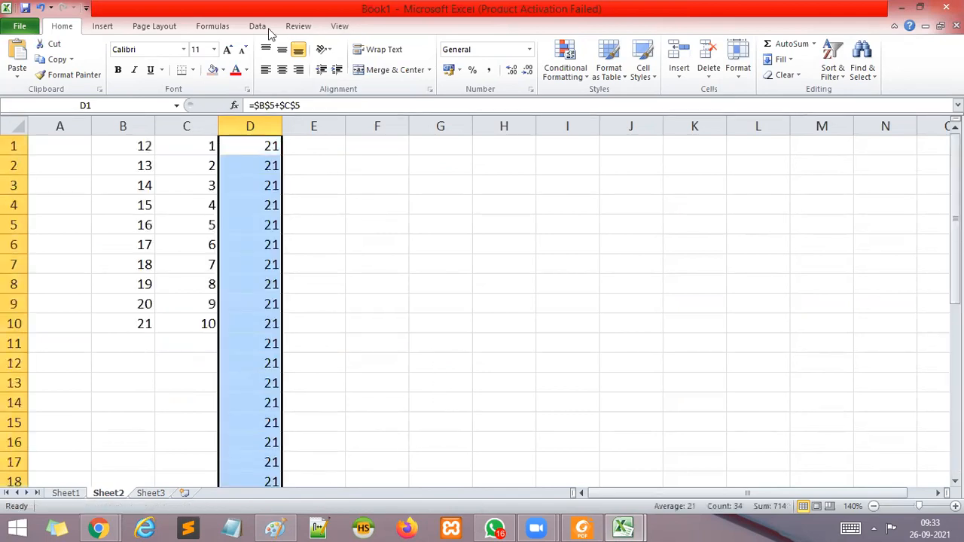
pyautogui.scroll(-12, 366, 244)
pyautogui.scroll(6, 369, 252)
pyautogui.scroll(6, 370, 256)
pyautogui.scroll(-11, 370, 256)
pyautogui.scroll(5, 290, 163)
pyautogui.scroll(5, 288, 324)
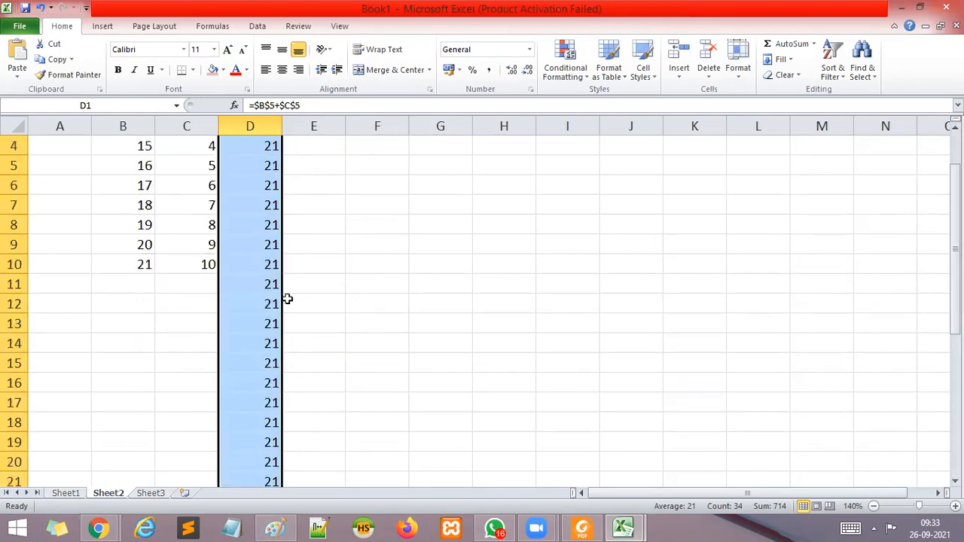
pyautogui.scroll(1, 249, 301)
pyautogui.scroll(-10, 288, 311)
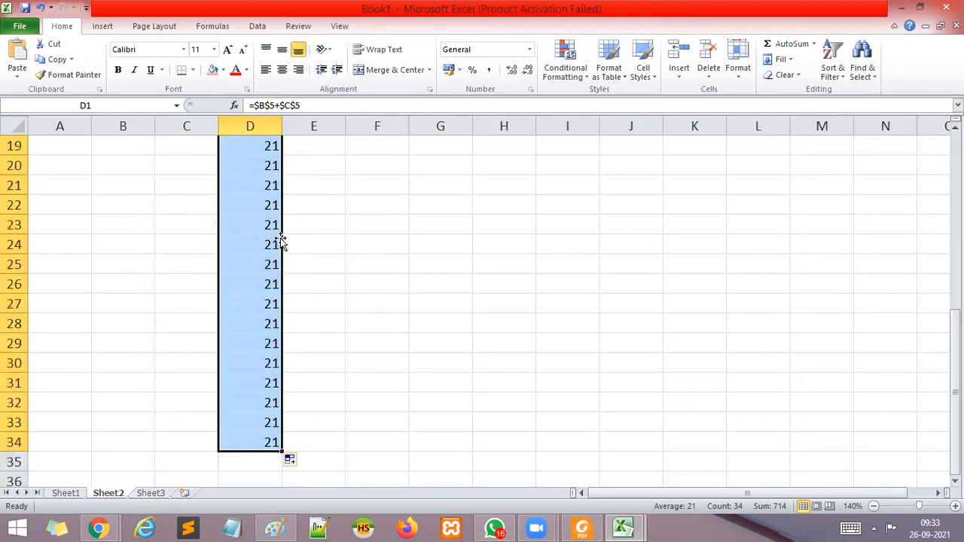
# Extend the formula fill in column D down to row 317 and beyond.
pyautogui.moveTo(286, 242); pyautogui.dragTo(286, 448)
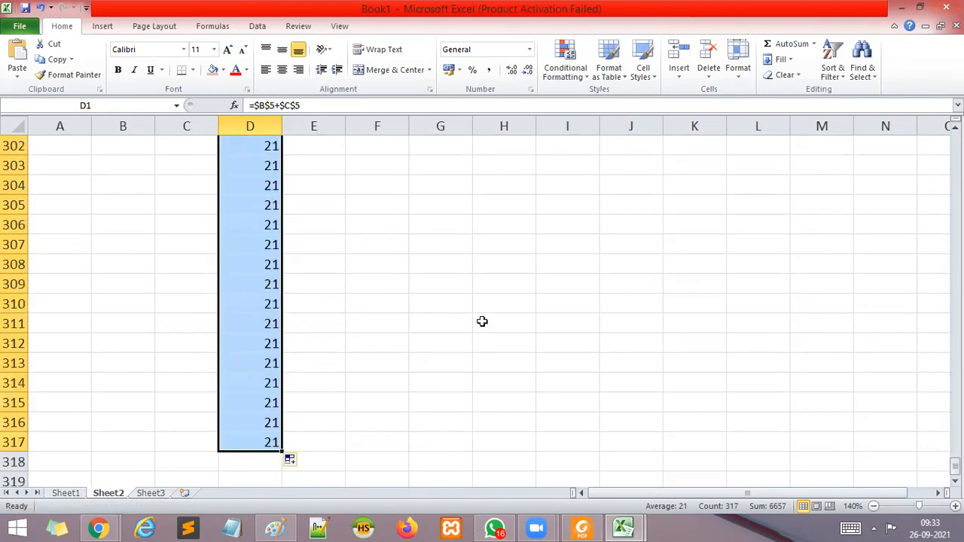
pyautogui.scroll(9, 490, 301)
pyautogui.scroll(-11, 497, 283)
pyautogui.scroll(-6, 452, 249)
pyautogui.scroll(4, 318, 159)
pyautogui.moveTo(285, 217); pyautogui.dragTo(404, 387)
pyautogui.click(437, 354)
pyautogui.scroll(12, 407, 324)
pyautogui.scroll(20, 398, 302)
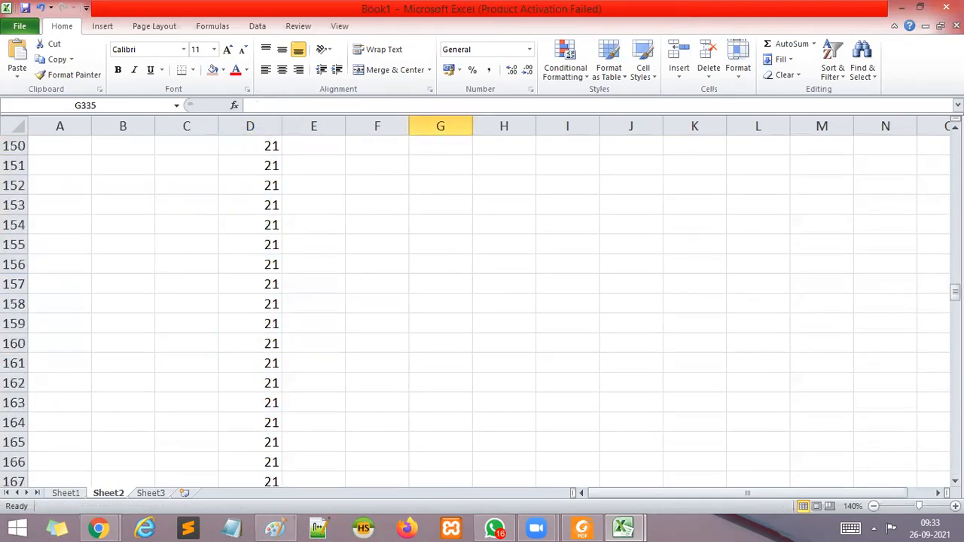
pyautogui.moveTo(955, 294); pyautogui.dragTo(954, 143)
pyautogui.click(695, 244)
# Enter the formula =NOW() in cell C3 of Sheet3.
pyautogui.click(150, 493)
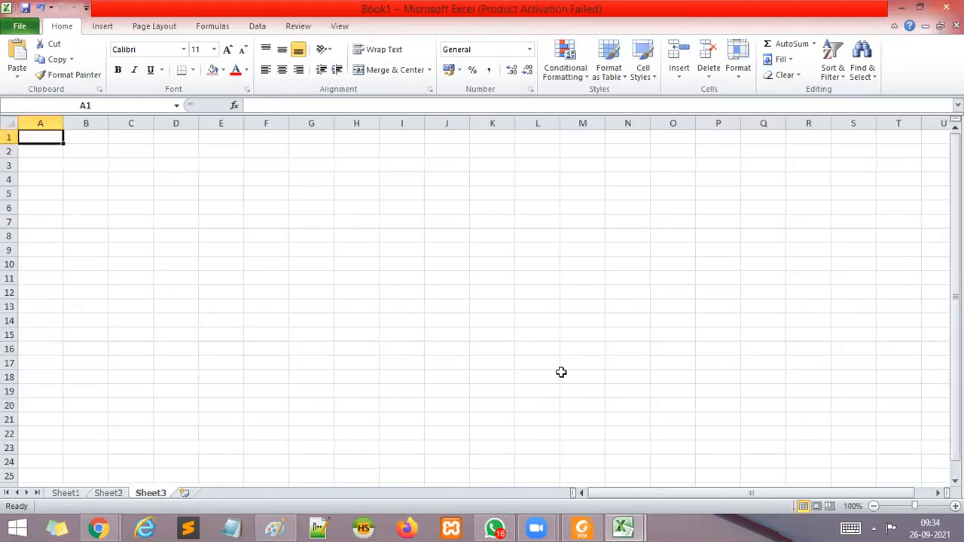
pyautogui.click(955, 506)
pyautogui.click(955, 506)
pyautogui.click(955, 507)
pyautogui.click(955, 507)
pyautogui.click(955, 506)
pyautogui.click(955, 507)
pyautogui.click(228, 193)
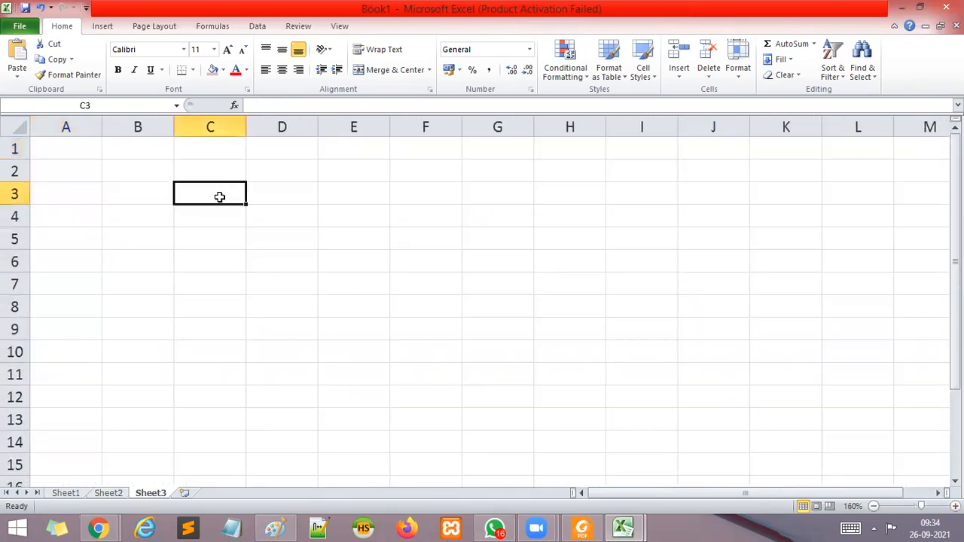
pyautogui.write('=NOW')
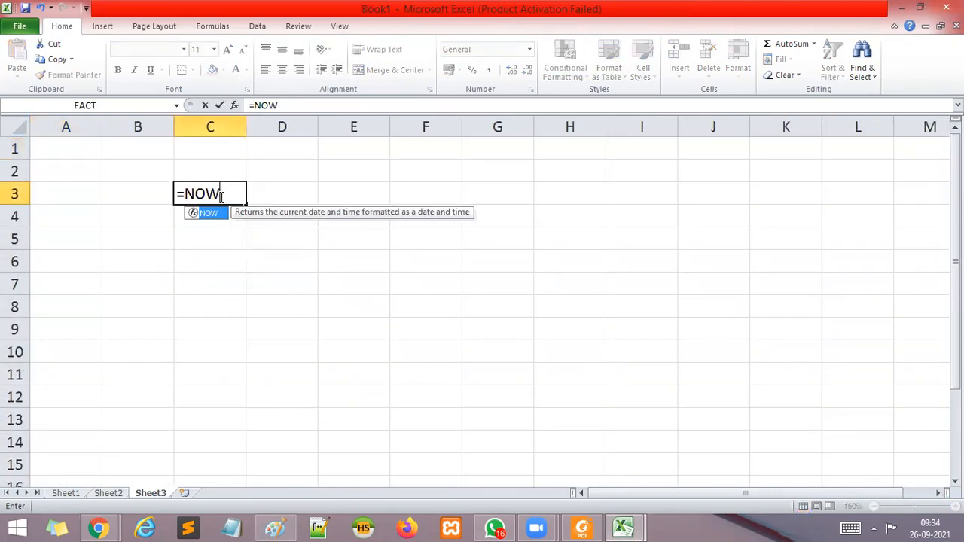
pyautogui.write('()')
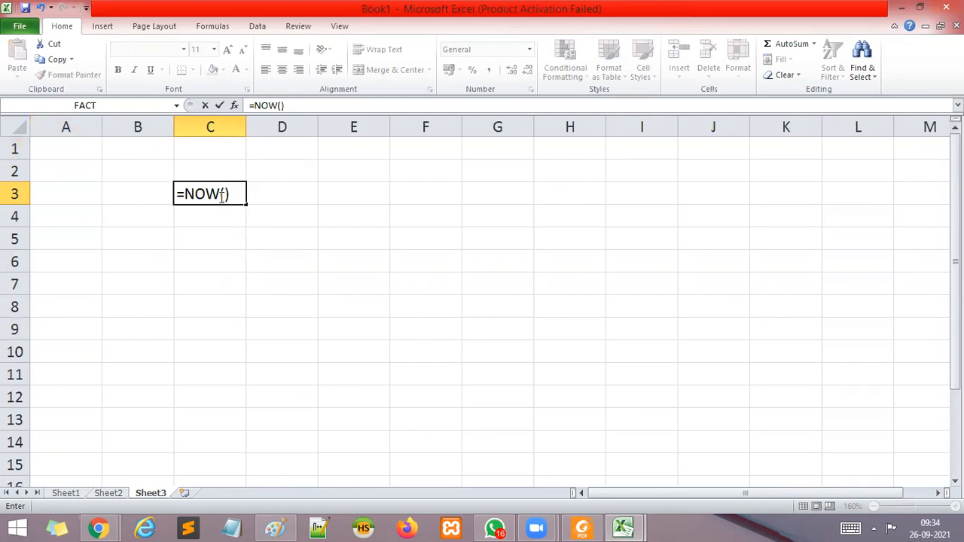
pyautogui.press('Return')
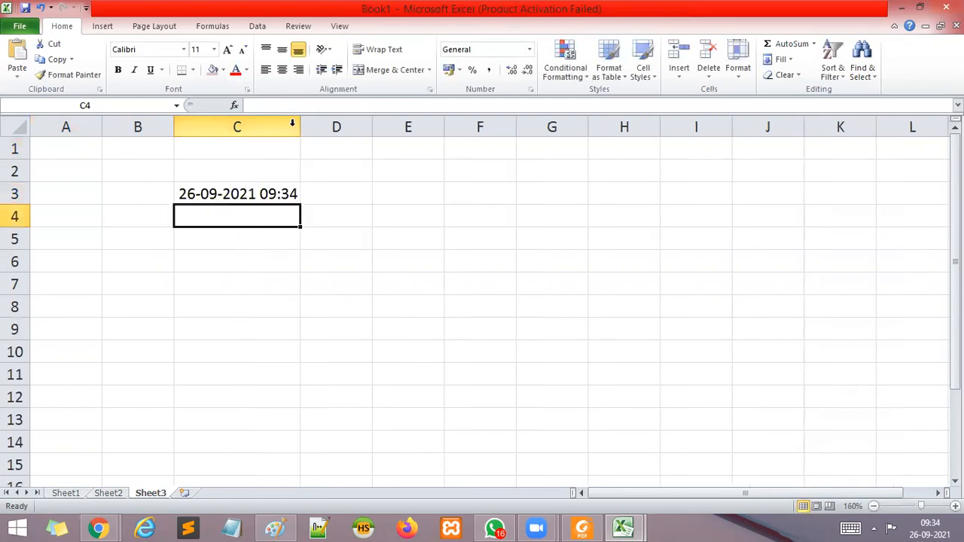
# Widen column C to about twice the width of the date and time in C3.
pyautogui.moveTo(299, 125); pyautogui.dragTo(411, 155)
pyautogui.click(559, 317)
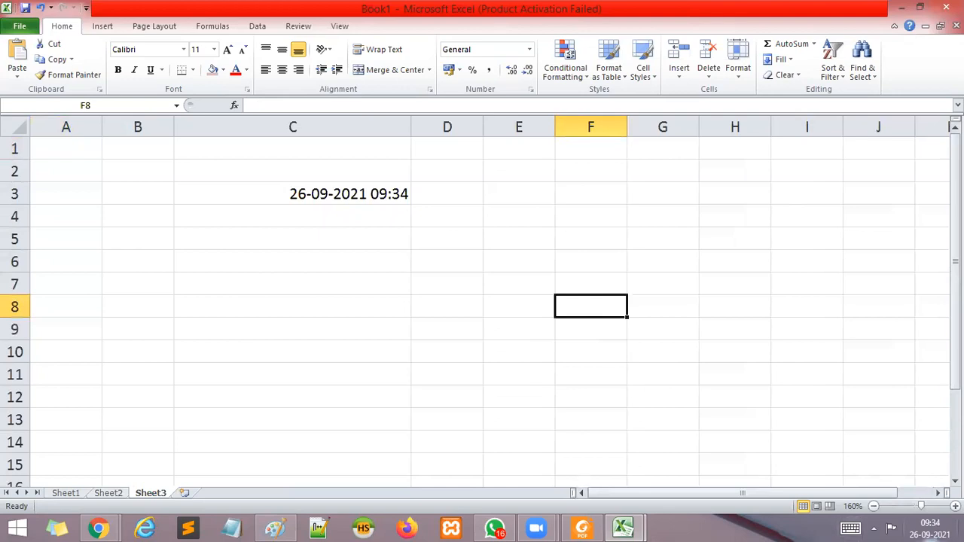
pyautogui.moveTo(935, 526)
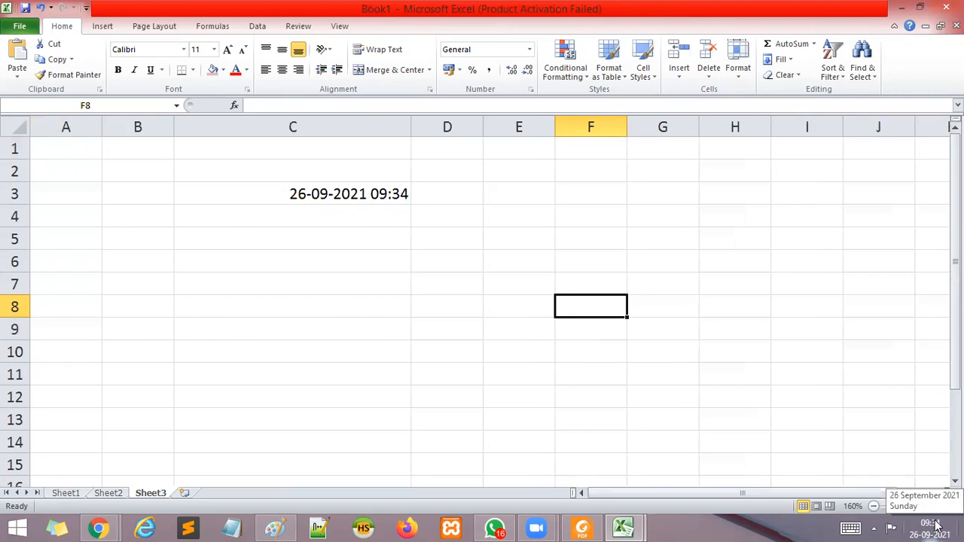
# Enter the formula =TODAY() in cell C5 of Sheet3 and reselect that cell.
pyautogui.click(262, 241)
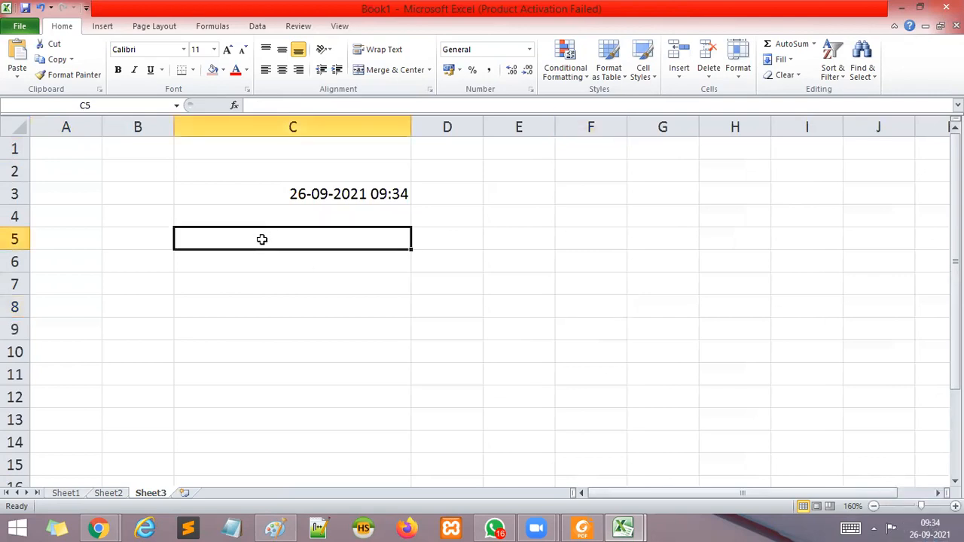
pyautogui.write('=T')
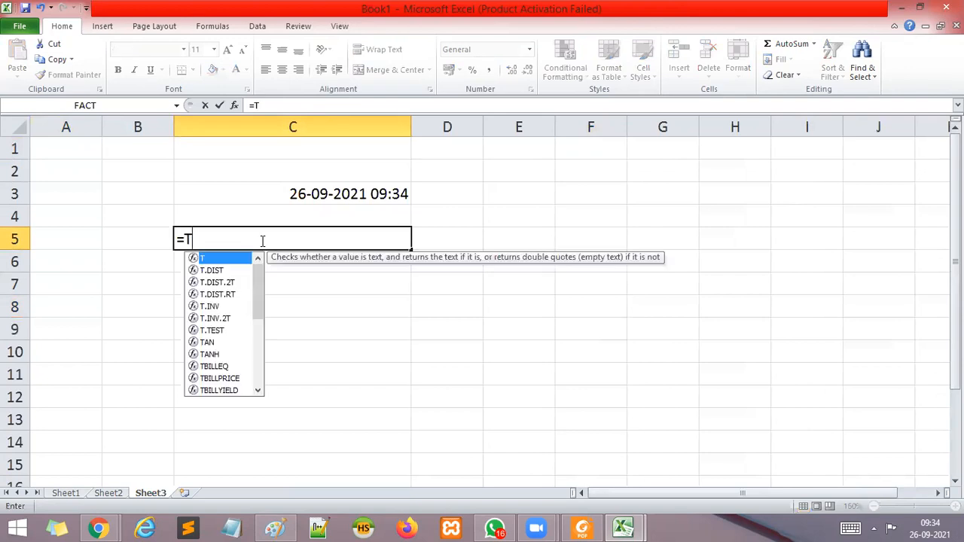
pyautogui.write('ODAY()')
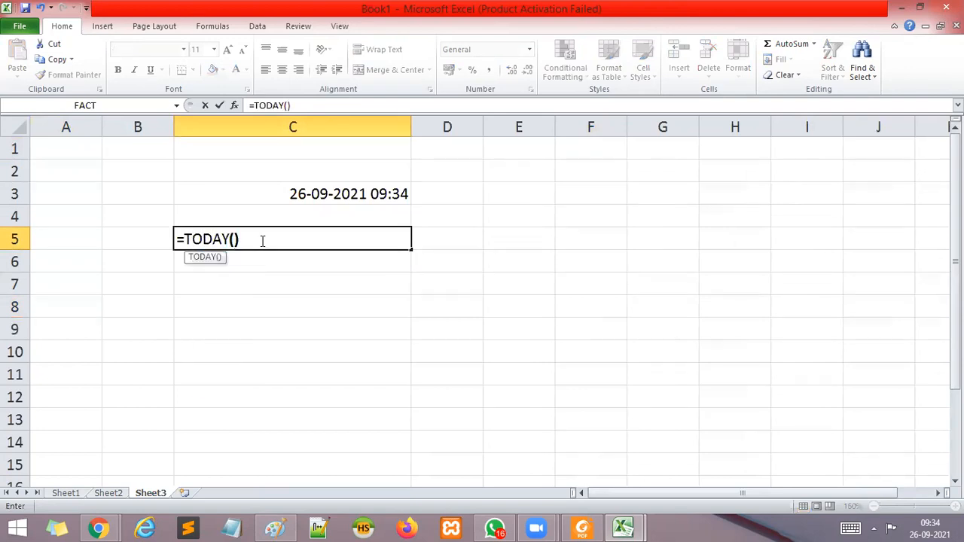
pyautogui.press('Return')
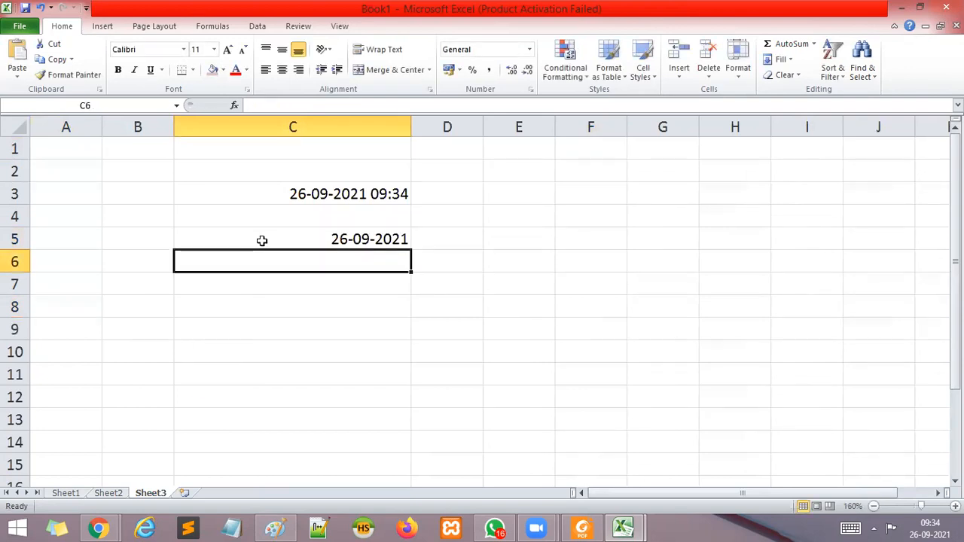
pyautogui.click(351, 238)
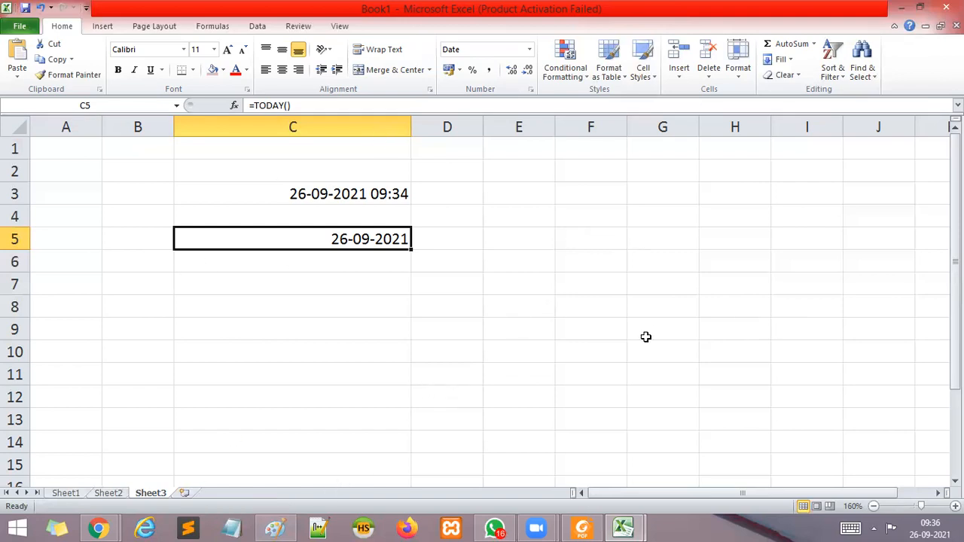
# Enter the values 18, 15 and 20 in cells C8, D8 and E8.
pyautogui.click(300, 303)
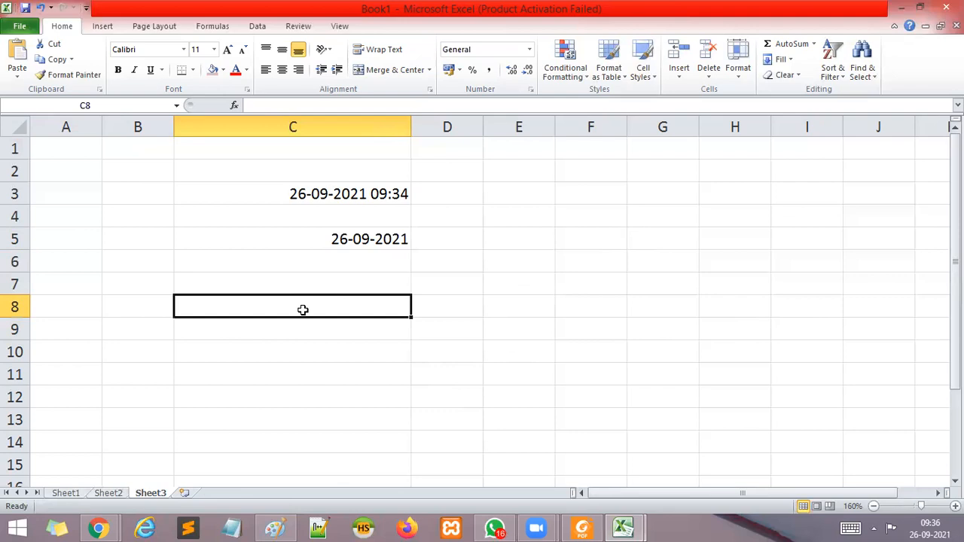
pyautogui.write('18')
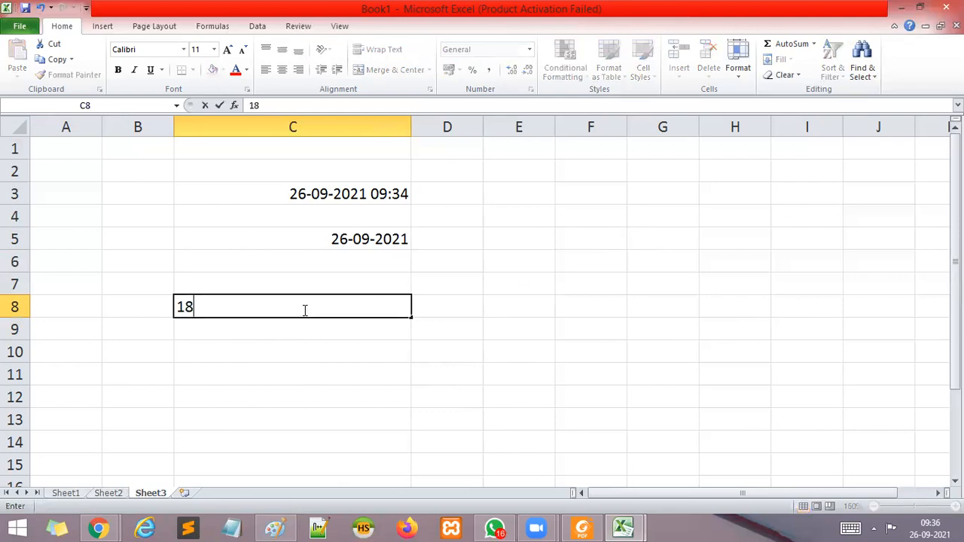
pyautogui.press('Tab')
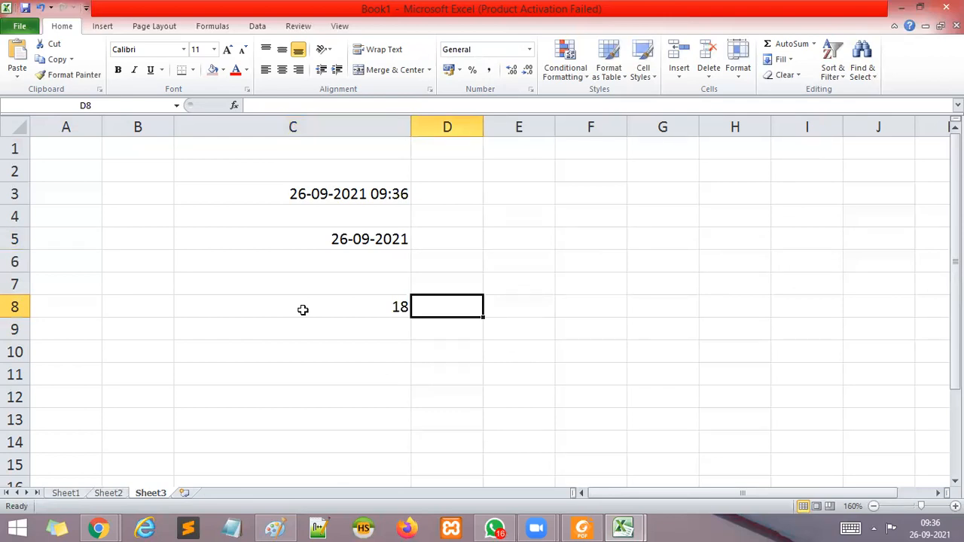
pyautogui.write('15')
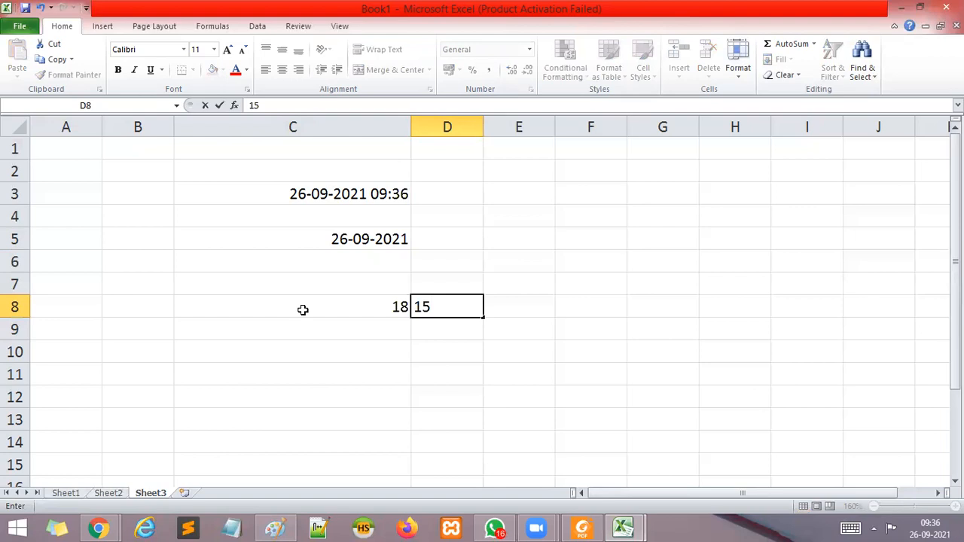
pyautogui.press('Tab')
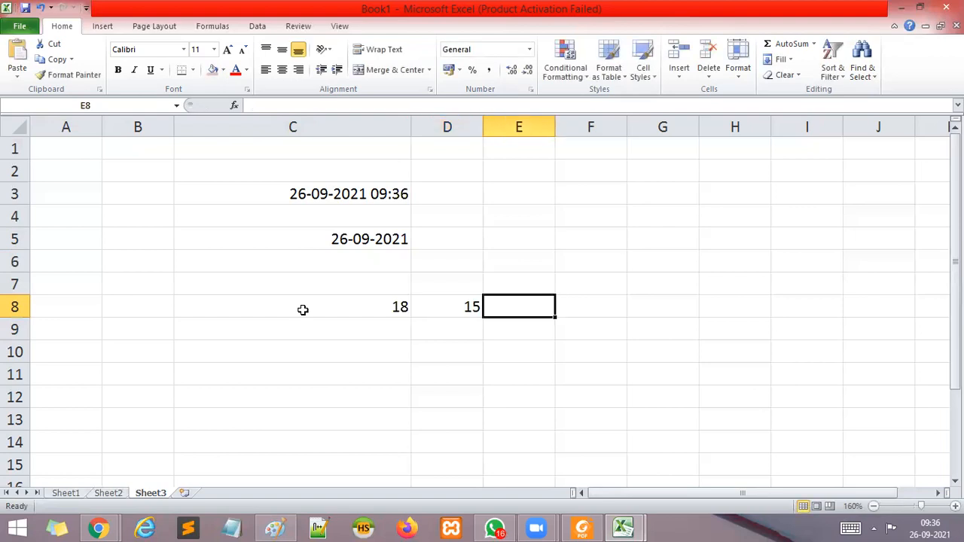
pyautogui.write('20')
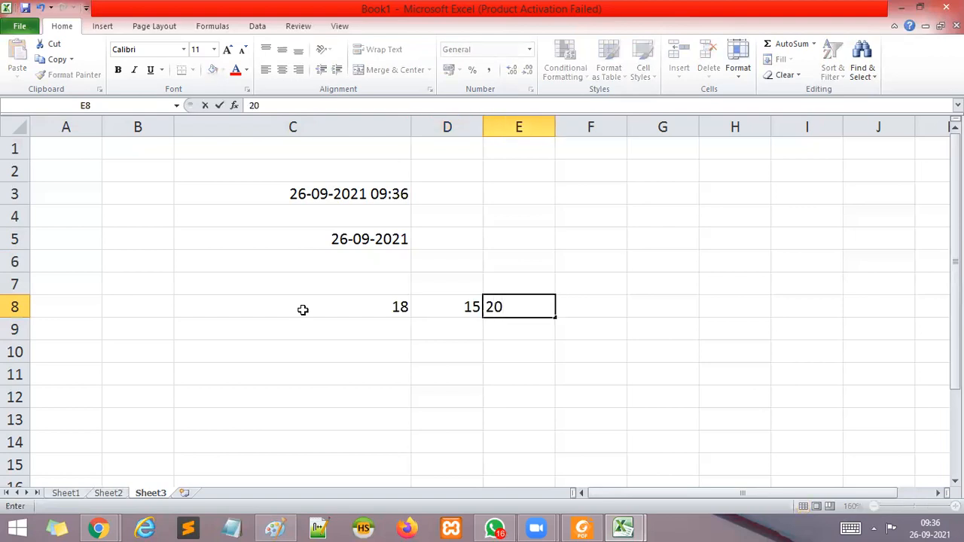
pyautogui.click(414, 367)
# Examine the values in C8, D8 and E8 one by one as hour, minute and second.
pyautogui.click(381, 307)
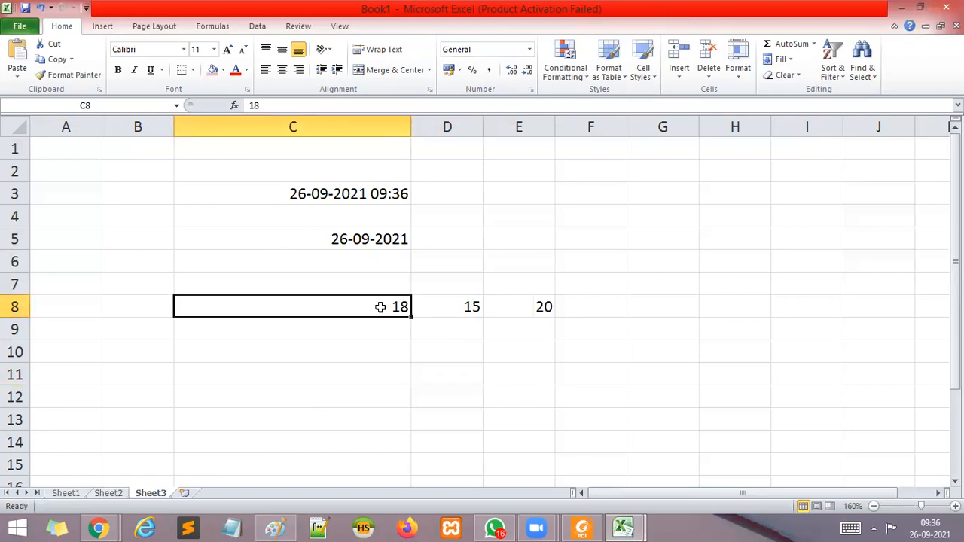
pyautogui.click(470, 307)
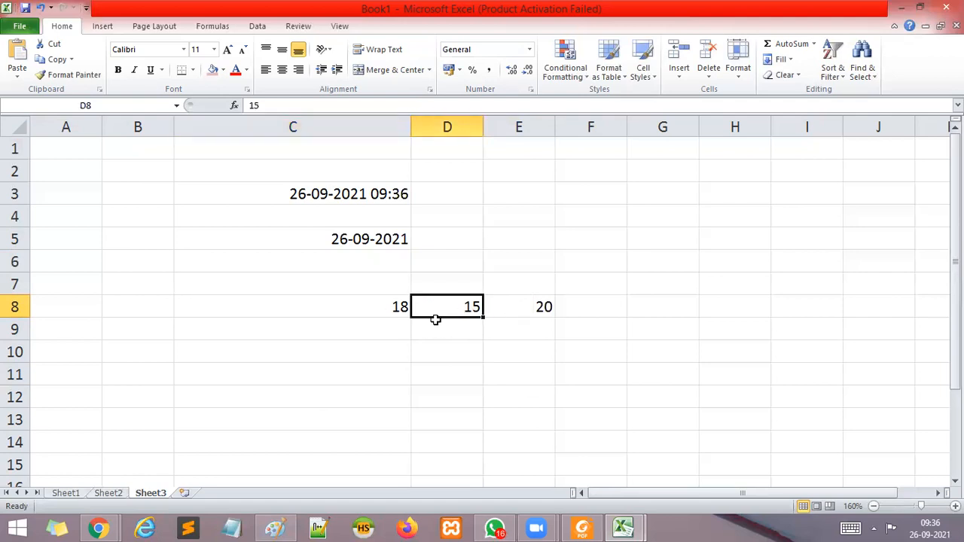
pyautogui.click(529, 307)
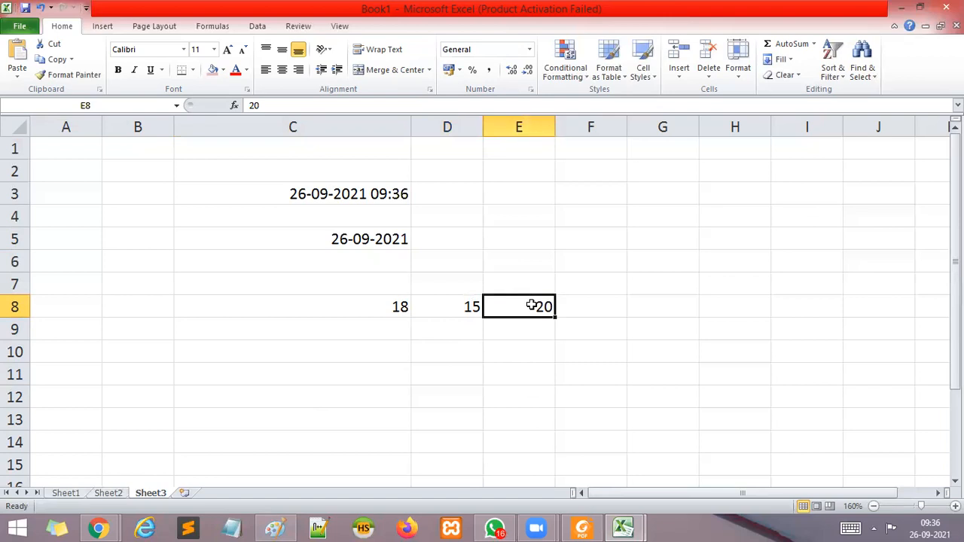
pyautogui.click(398, 308)
pyautogui.click(456, 304)
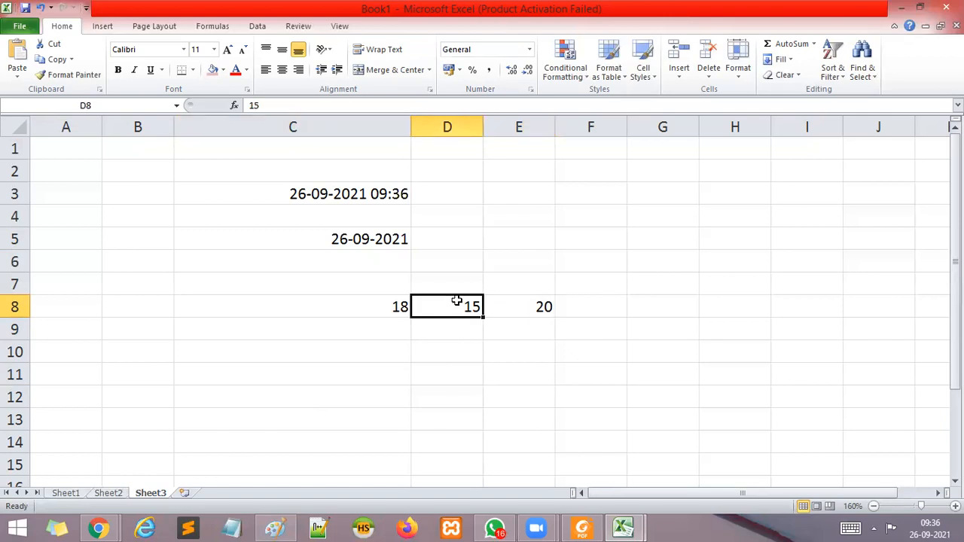
pyautogui.click(522, 307)
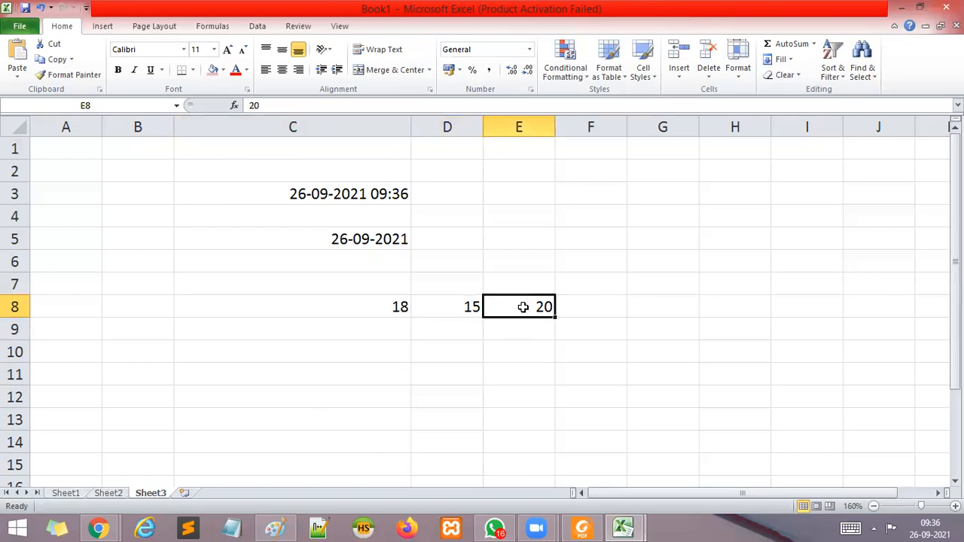
pyautogui.click(365, 341)
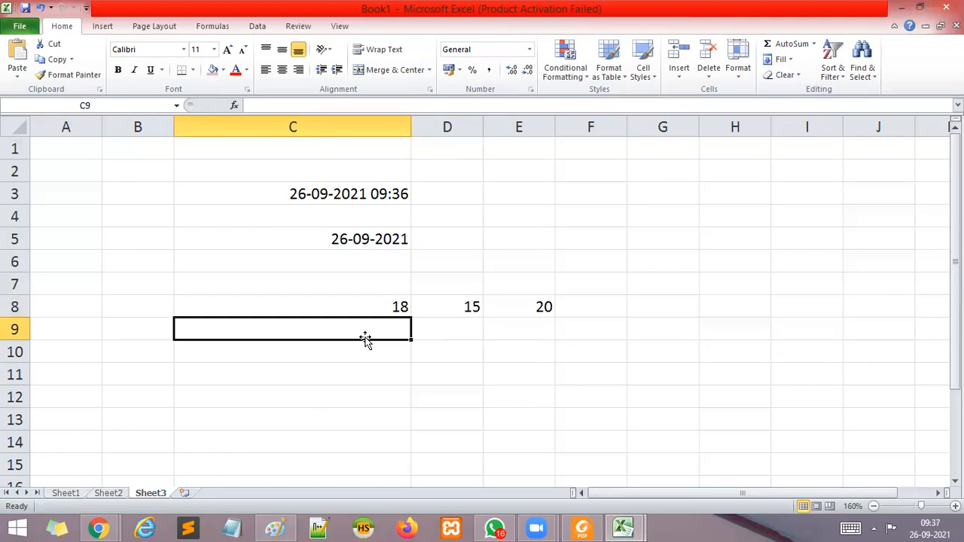
# Switch to Paint and start a new blank picture, discarding the annotated spreadsheet image.
pyautogui.click(276, 528)
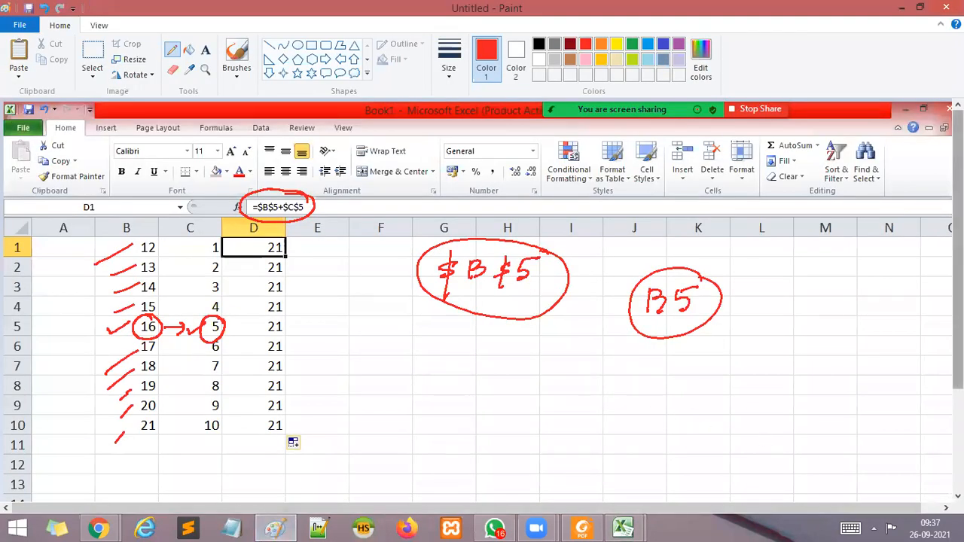
pyautogui.click(20, 25)
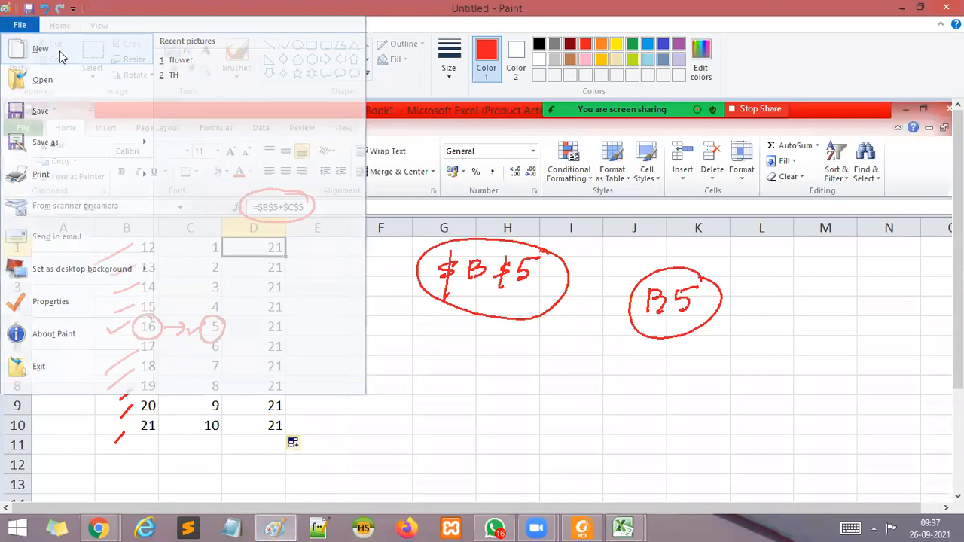
pyautogui.click(61, 54)
pyautogui.click(518, 265)
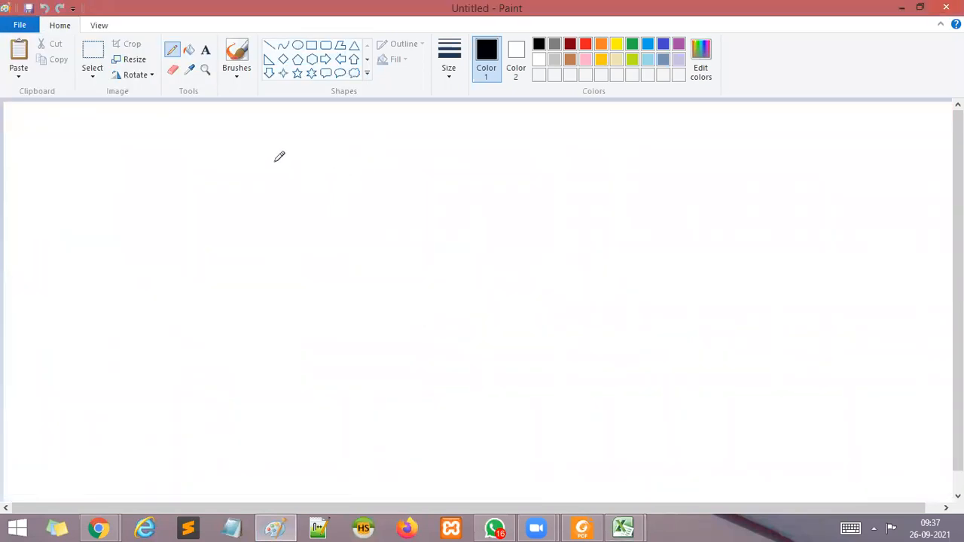
# Handwrite the time 10:02:35 with the pencil and label its parts hh, mm and ss underneath.
pyautogui.moveTo(290, 168)
pyautogui.mouseDown()
pyautogui.moveTo(354, 165)
pyautogui.moveTo(362, 176)
pyautogui.moveTo(393, 176)
pyautogui.moveTo(411, 167)
pyautogui.moveTo(415, 175)
pyautogui.moveTo(424, 158)
pyautogui.mouseUp()
pyautogui.click(305, 170)
pyautogui.click(304, 177)
pyautogui.click(370, 165)
pyautogui.click(374, 175)
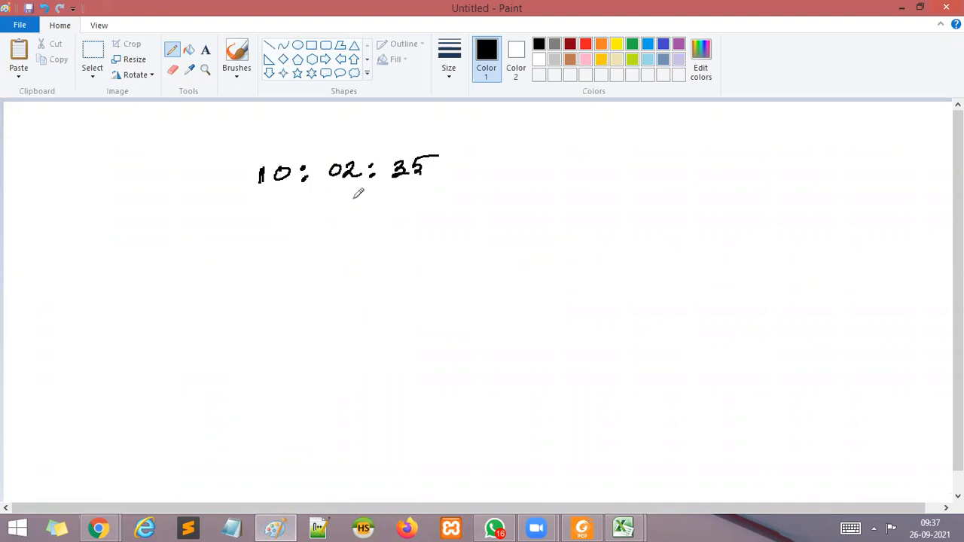
pyautogui.moveTo(253, 207); pyautogui.dragTo(420, 202)
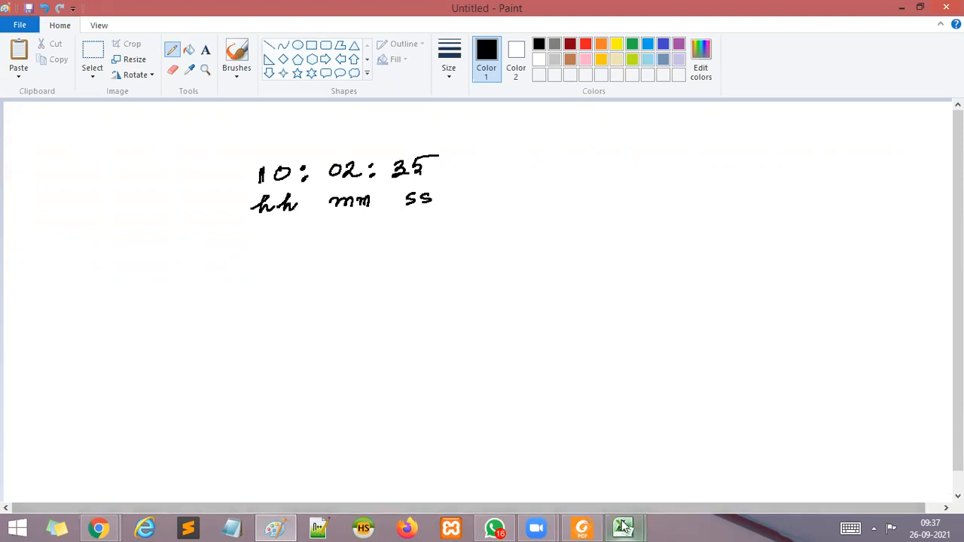
# Switch back to the Excel workbook Book1 with Sheet3 showing.
pyautogui.moveTo(622, 528)
pyautogui.click(687, 476)
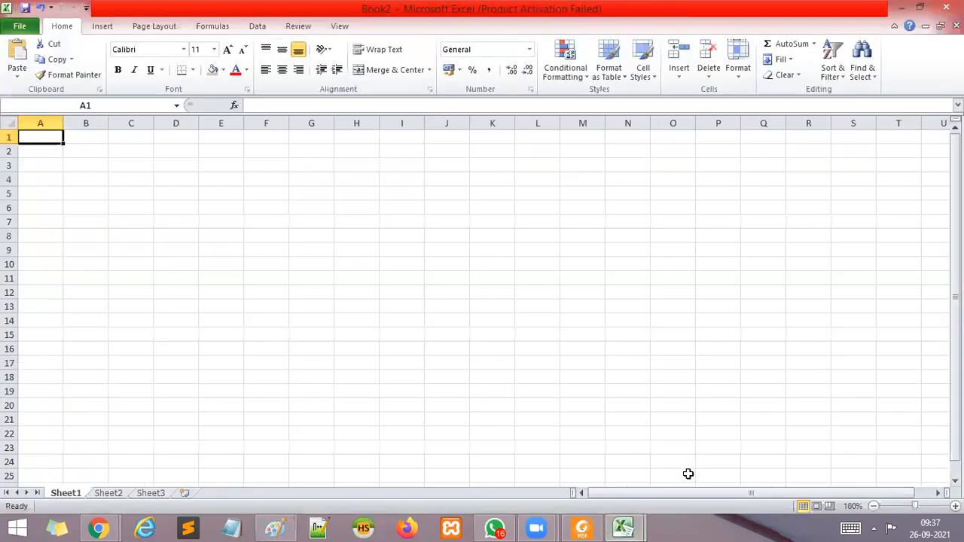
pyautogui.moveTo(622, 527)
pyautogui.click(550, 469)
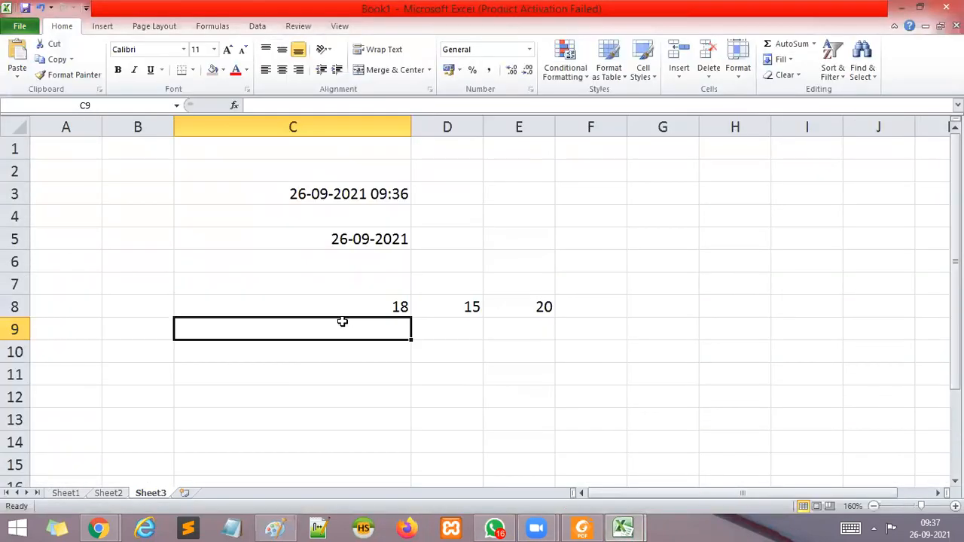
# Go through the separate time parts in row 8 again, from C8 across to E8.
pyautogui.click(387, 305)
pyautogui.click(477, 309)
pyautogui.click(538, 312)
pyautogui.click(379, 309)
pyautogui.click(502, 306)
pyautogui.click(379, 305)
pyautogui.click(441, 302)
pyautogui.click(554, 306)
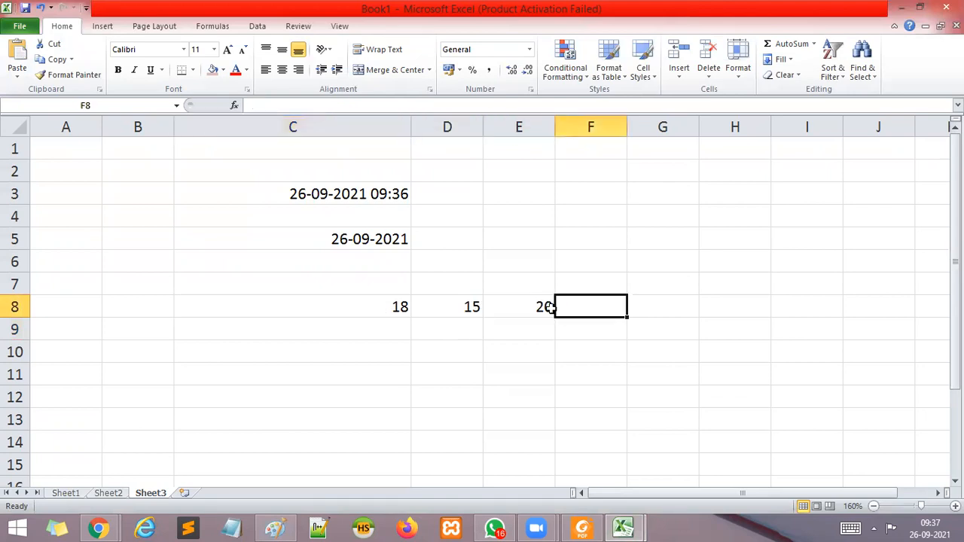
pyautogui.click(379, 311)
# Try to enter the formula =TIME(C8:E8) in cell C9 and dismiss the message.
pyautogui.click(375, 324)
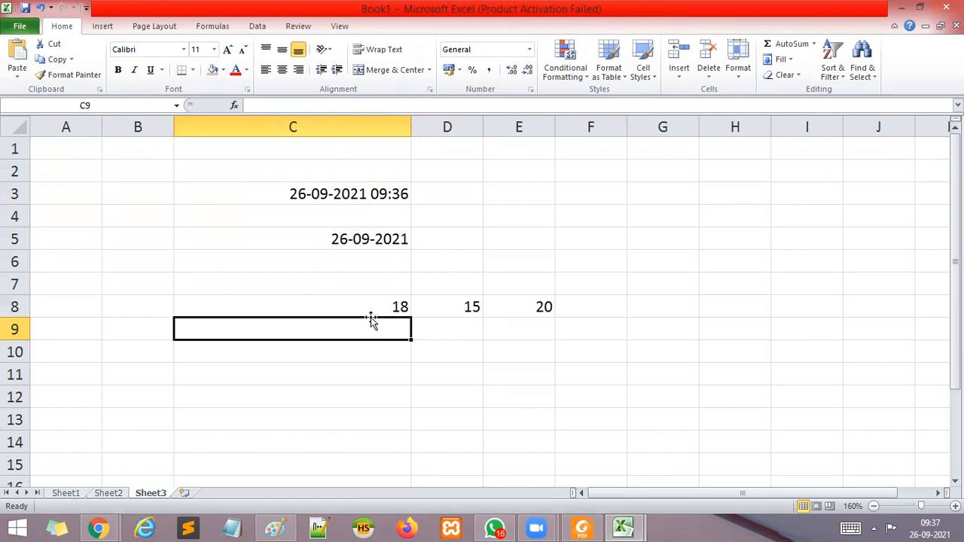
pyautogui.write('=')
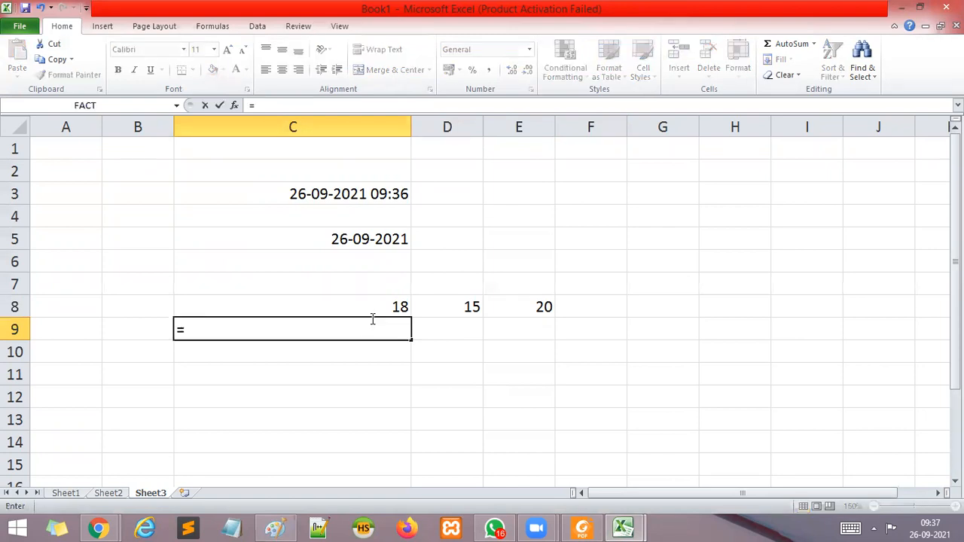
pyautogui.write('TIME')
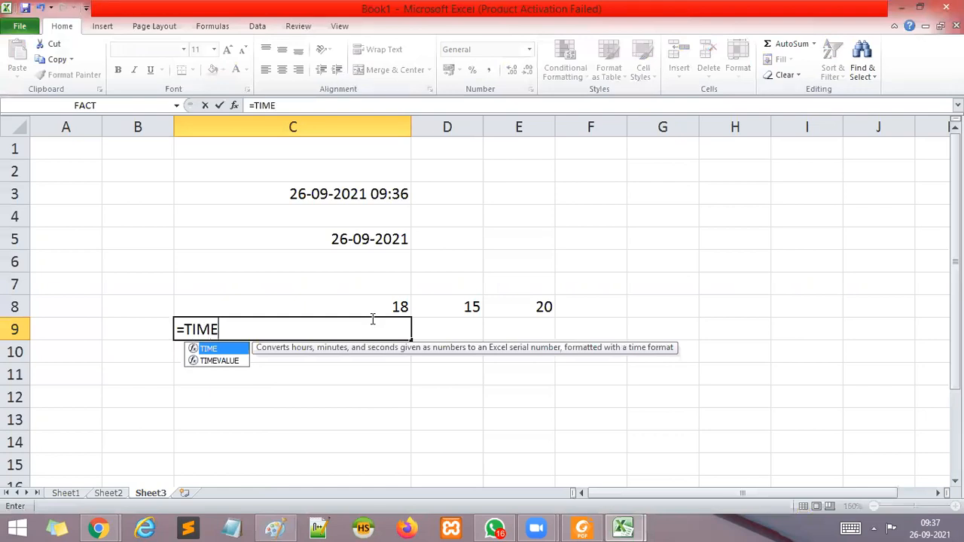
pyautogui.write('(')
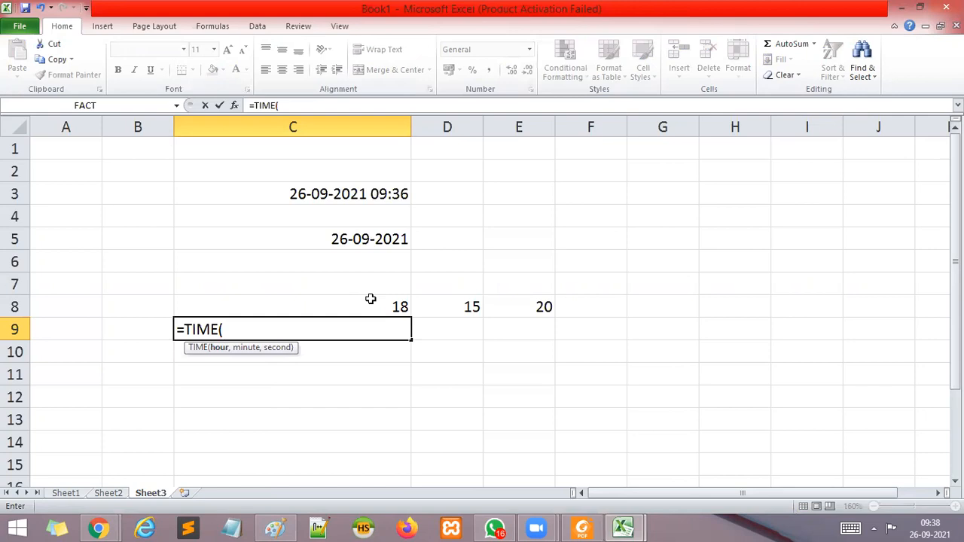
pyautogui.moveTo(368, 307); pyautogui.dragTo(517, 303)
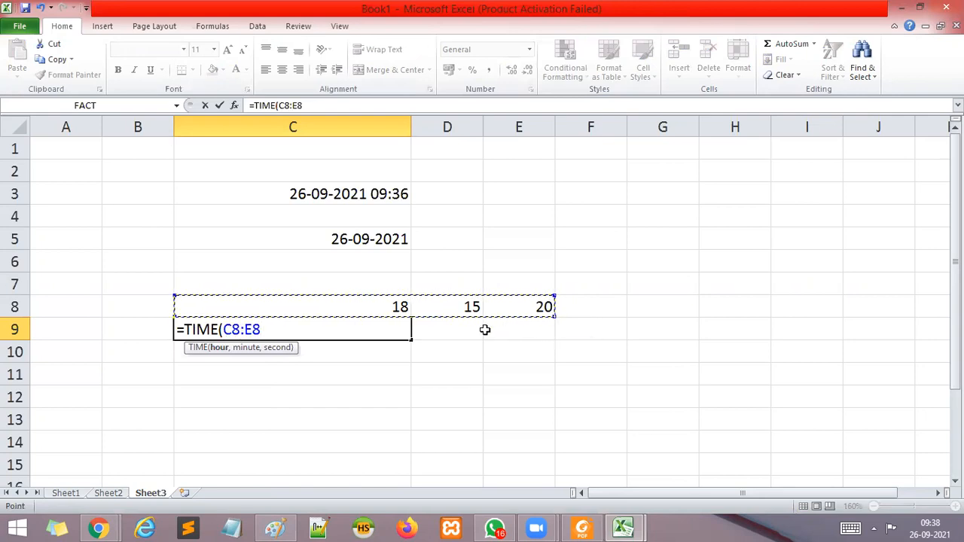
pyautogui.write(')')
pyautogui.press('Return')
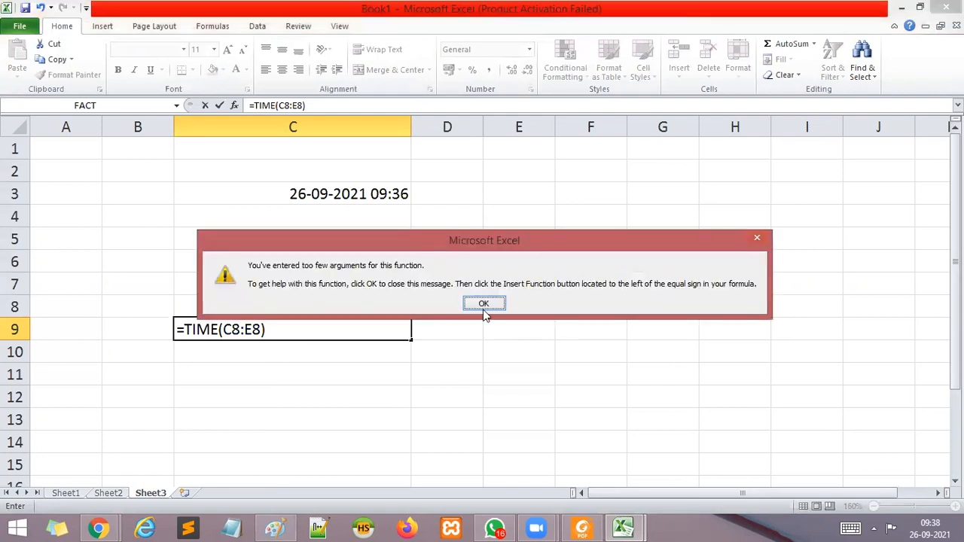
pyautogui.press('Return')
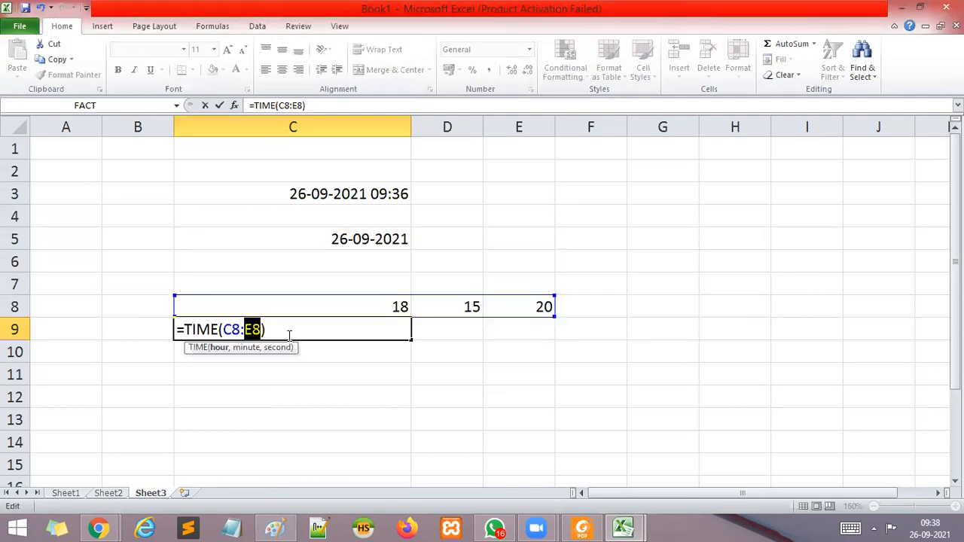
# Correct the formula in cell C9 to =TIME(C8,D8,E8) and enter it.
pyautogui.press('BackSpace')
pyautogui.press('BackSpace')
pyautogui.press('BackSpace')
pyautogui.press('BackSpace')
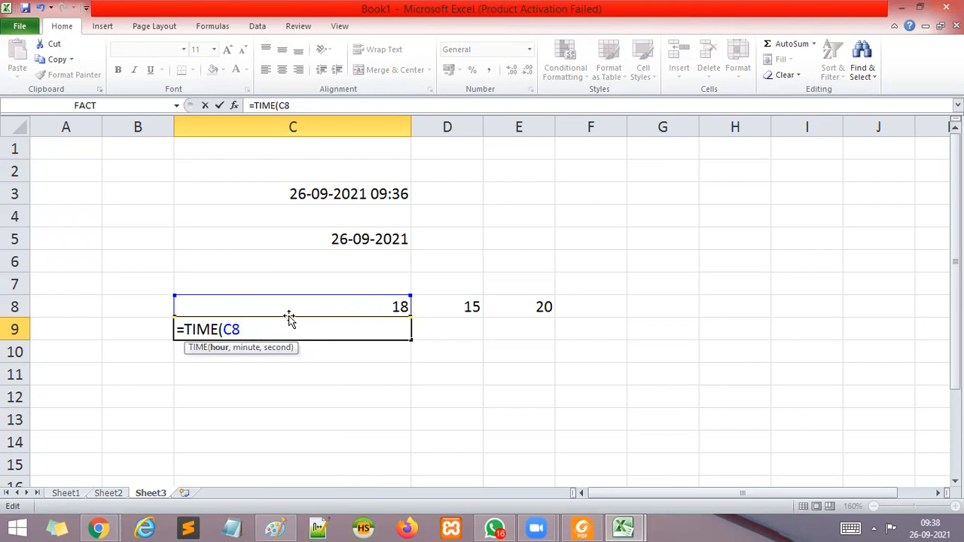
pyautogui.write(',')
pyautogui.click(450, 302)
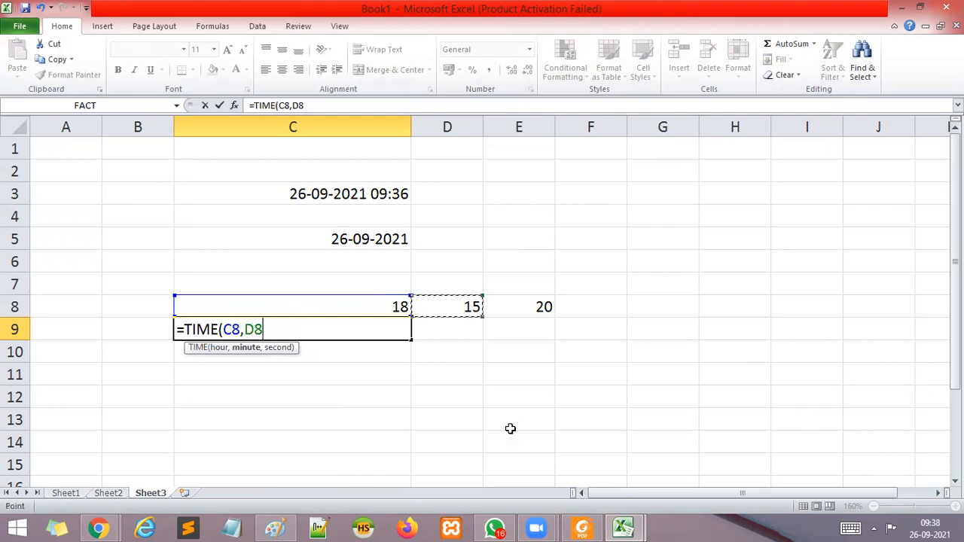
pyautogui.write(',')
pyautogui.click(525, 309)
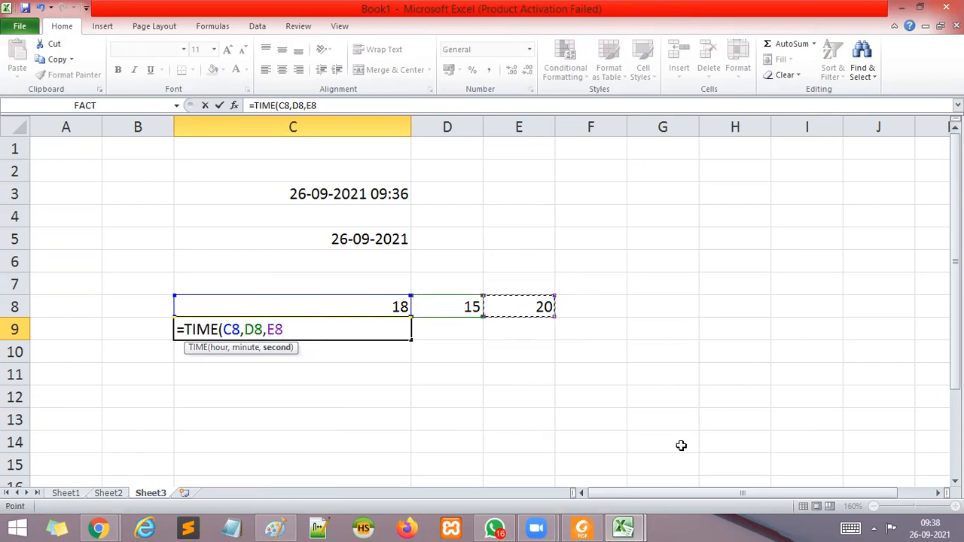
pyautogui.write(')')
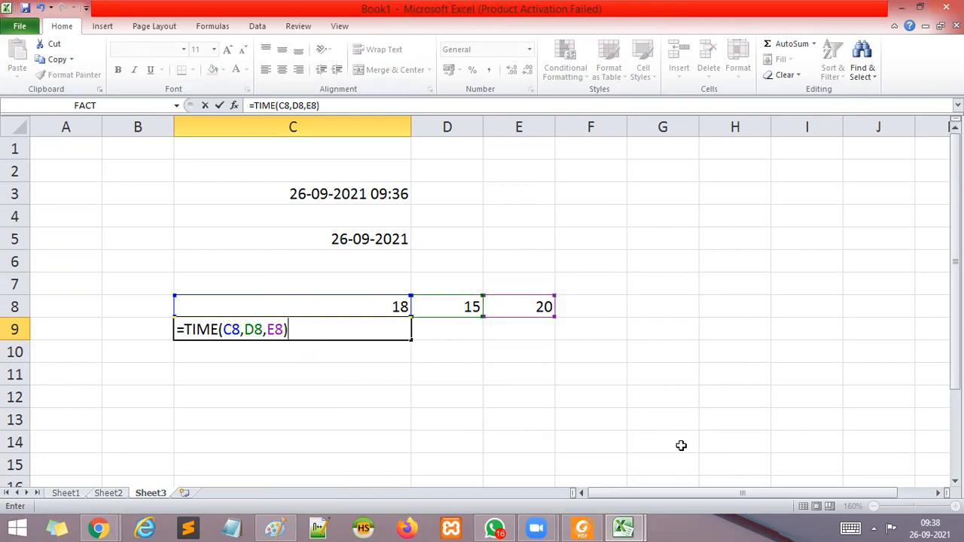
pyautogui.press('BackSpace')
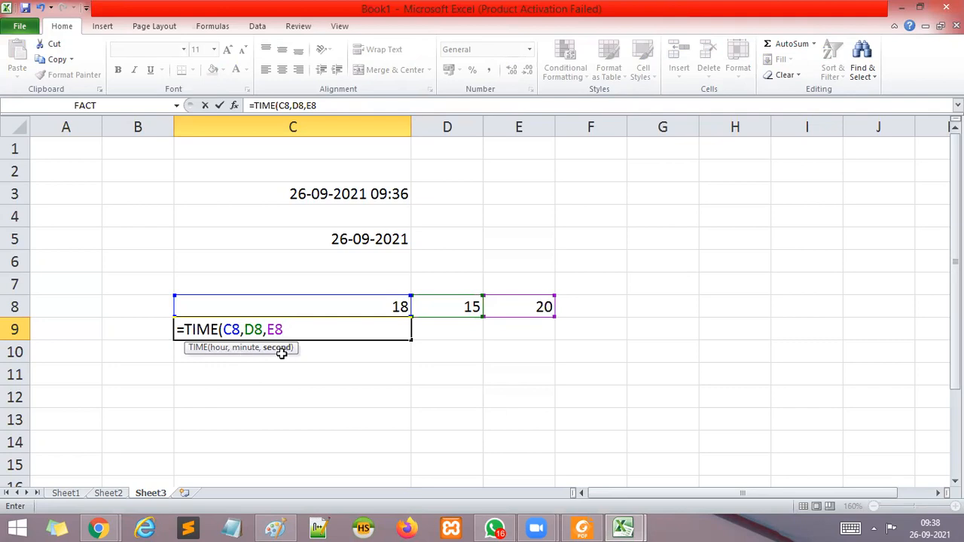
pyautogui.write(')')
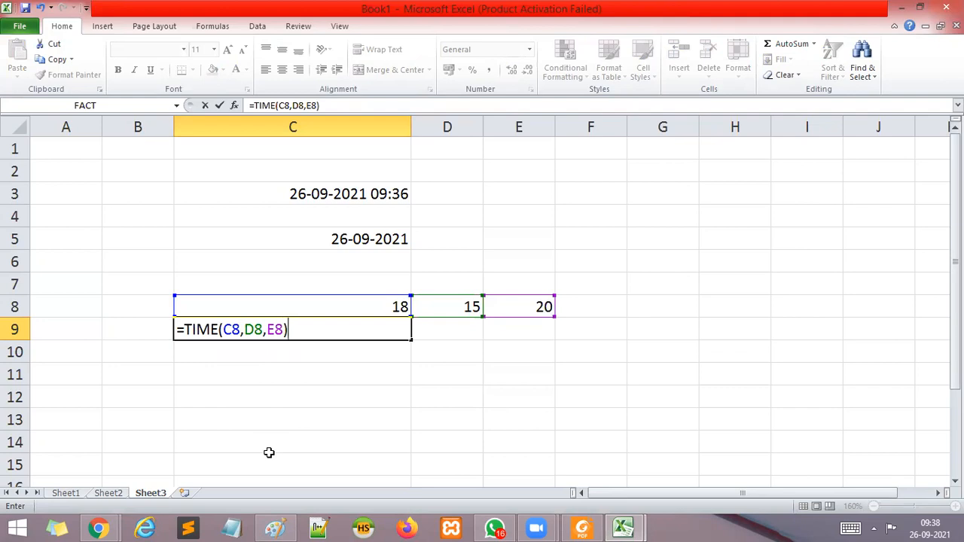
pyautogui.press('Return')
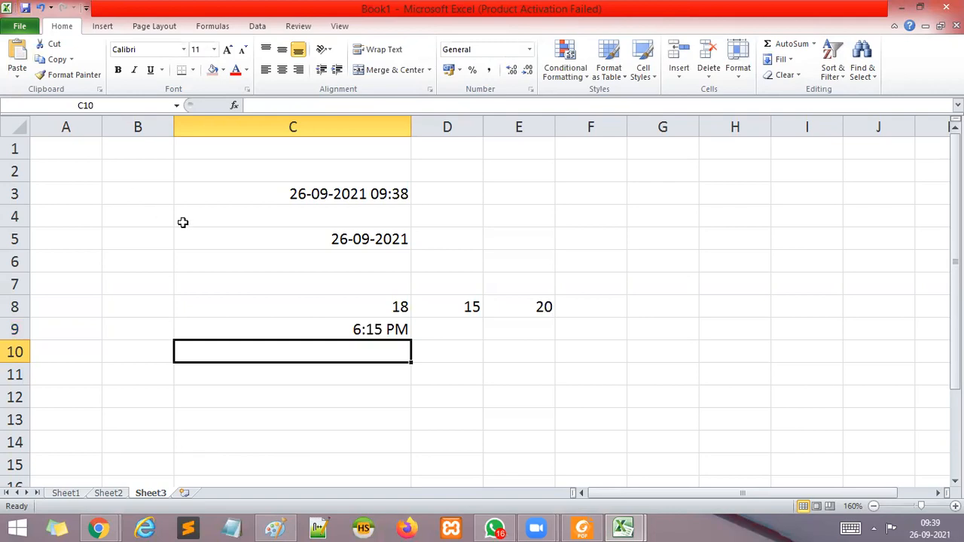
# Enter a second set of time parts in row 11: 5 in C11, 30 in D11 and 23 in E11.
pyautogui.click(334, 374)
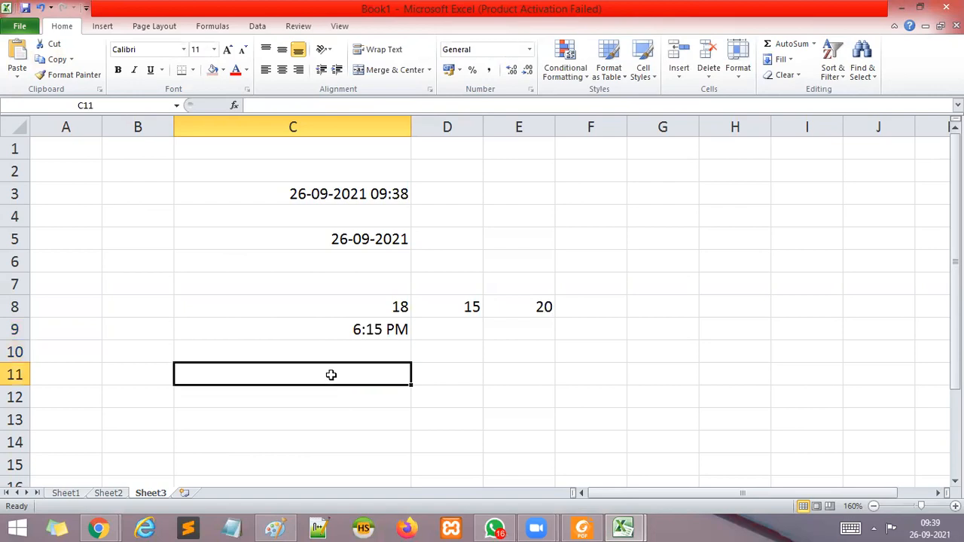
pyautogui.write('5')
pyautogui.press('Tab')
pyautogui.write('3')
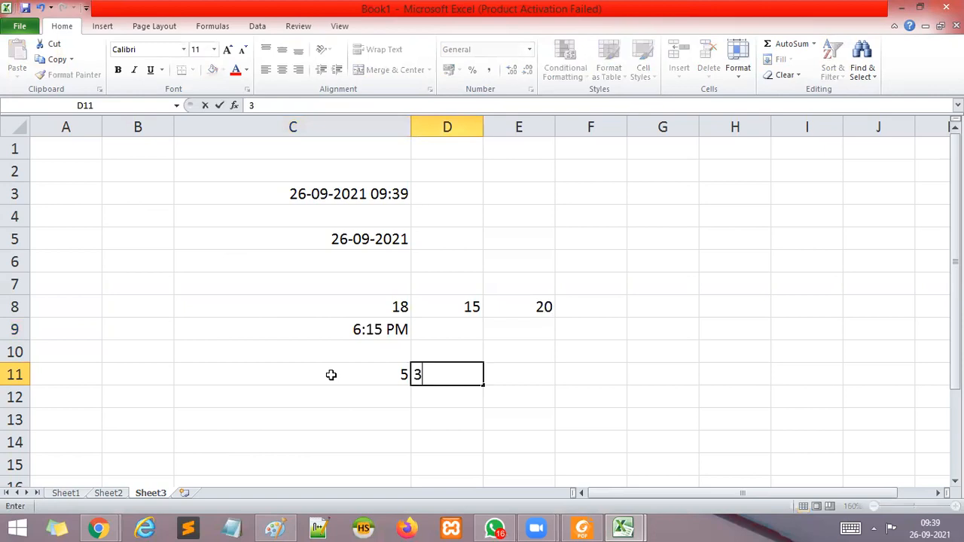
pyautogui.write('0')
pyautogui.press('Tab')
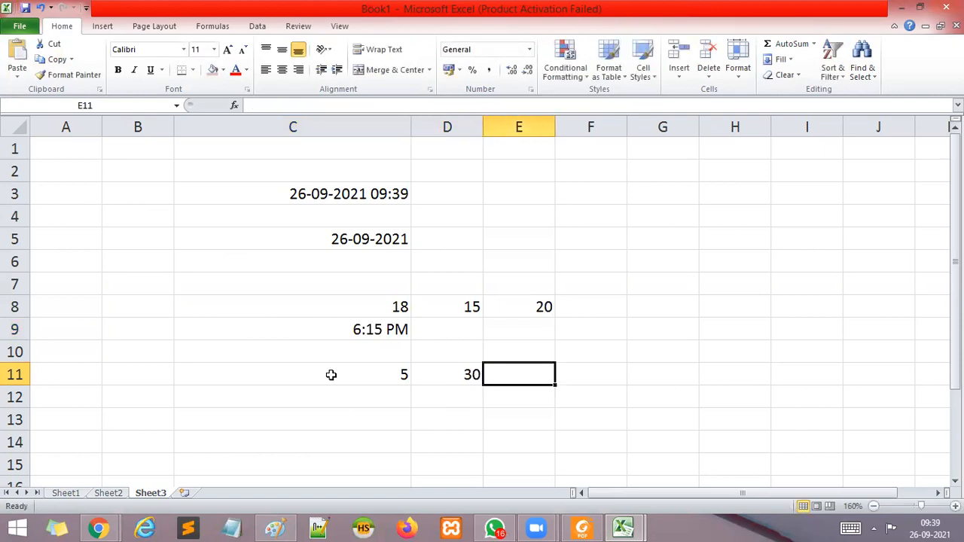
pyautogui.write('23')
pyautogui.click(333, 479)
# Enter the formula =TIME(C11,D11,E11) in cell C12 and reselect that cell.
pyautogui.click(344, 399)
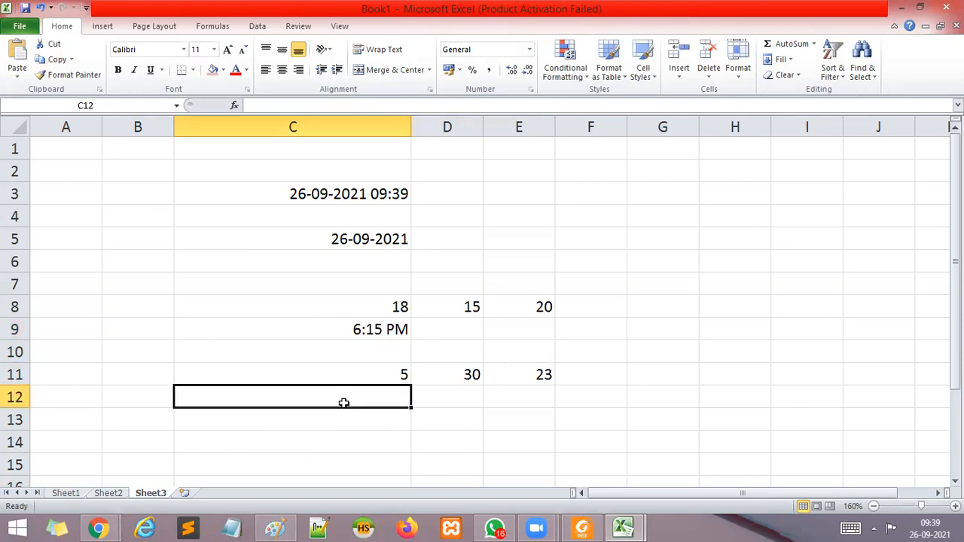
pyautogui.write('=TIME(')
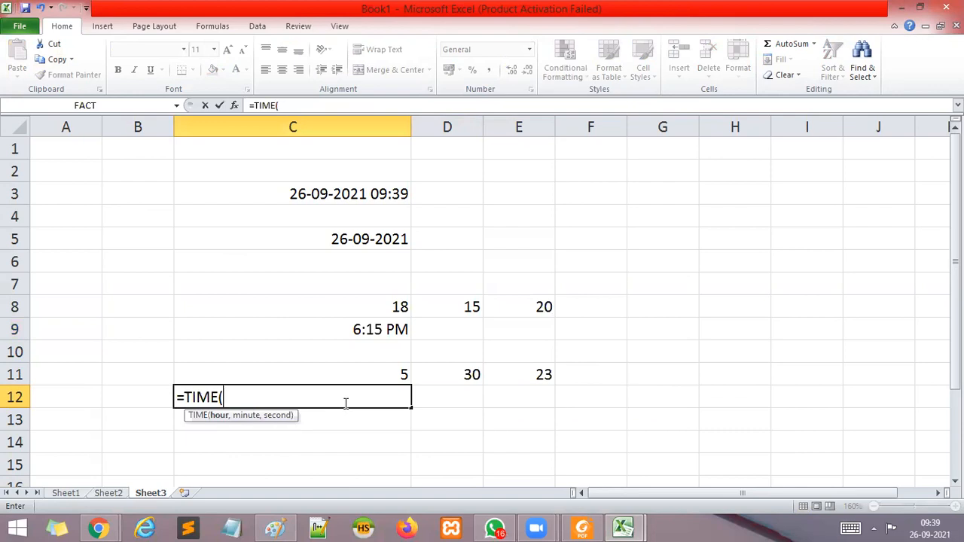
pyautogui.click(376, 377)
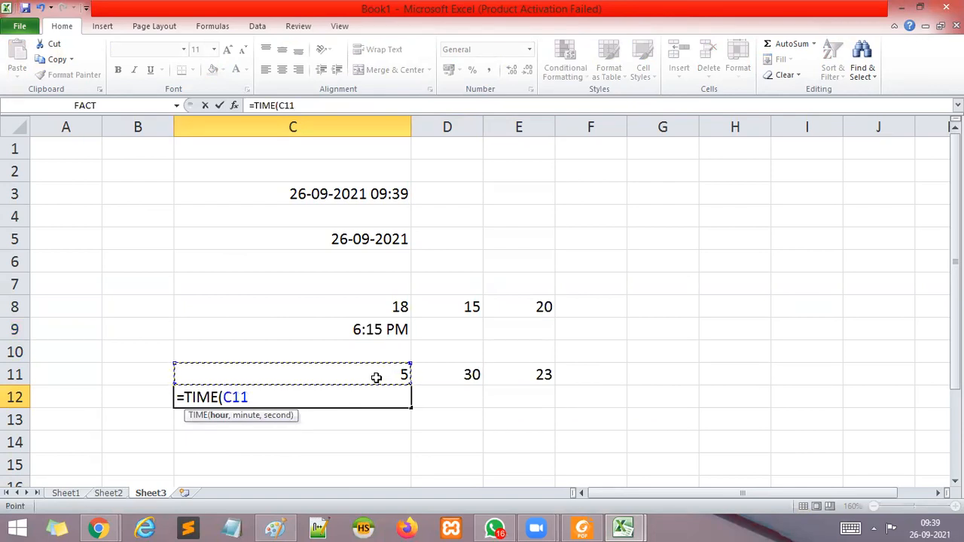
pyautogui.write(',')
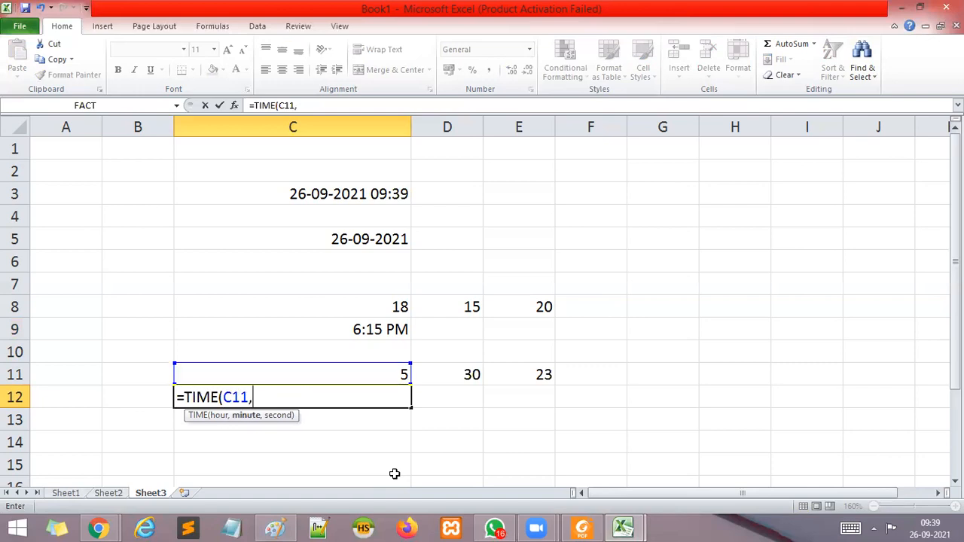
pyautogui.click(468, 373)
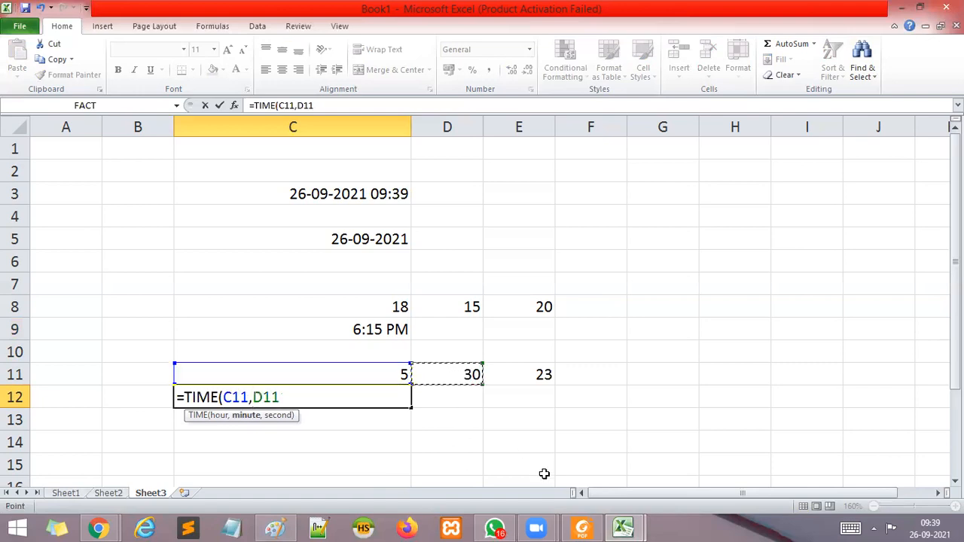
pyautogui.write(',')
pyautogui.click(519, 375)
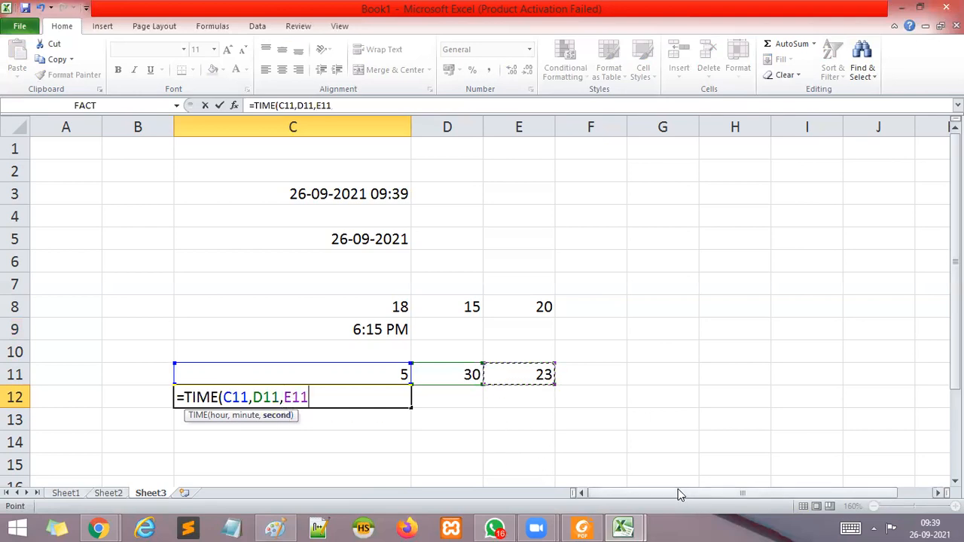
pyautogui.write(')')
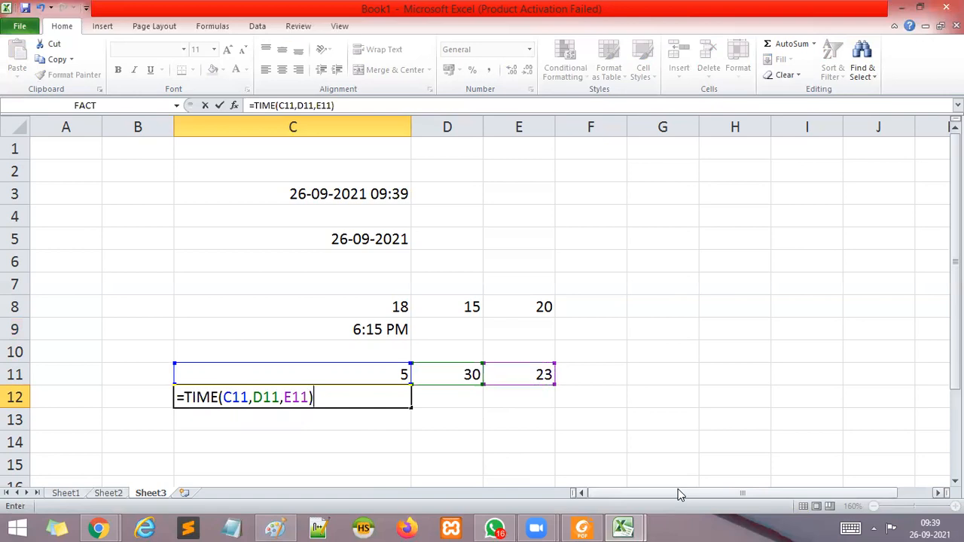
pyautogui.press('Return')
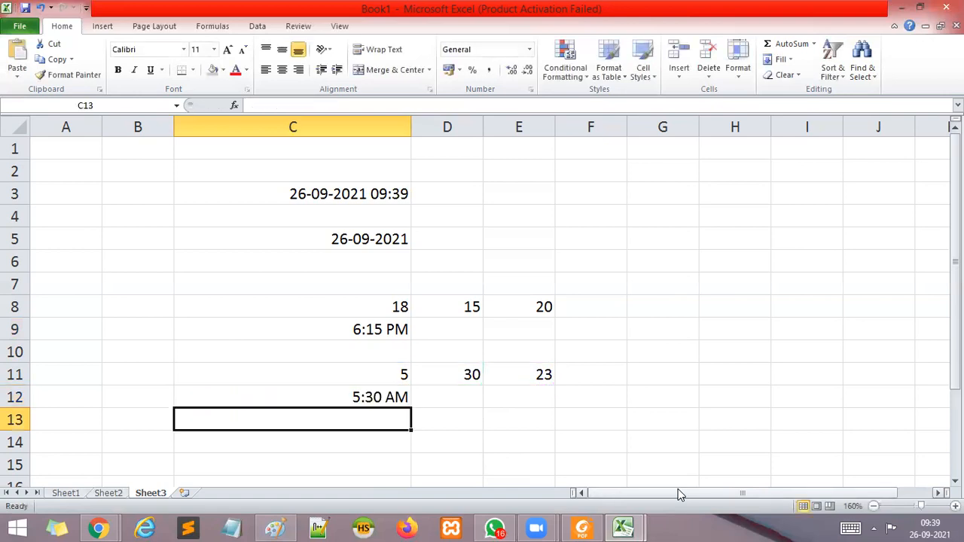
pyautogui.click(351, 395)
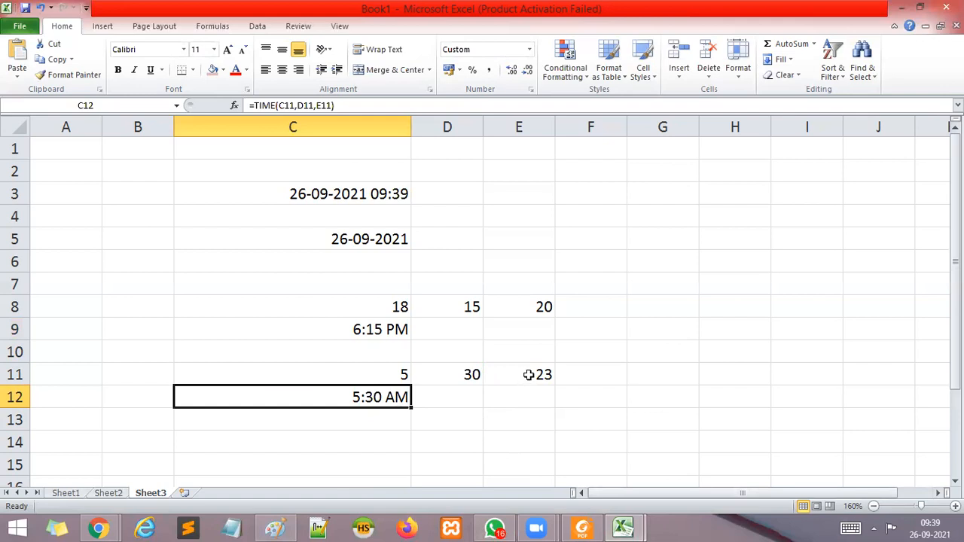
# Enter a third set of time parts in row 3: 10 in F3, 25 in G3 and 100 in H3.
pyautogui.click(569, 193)
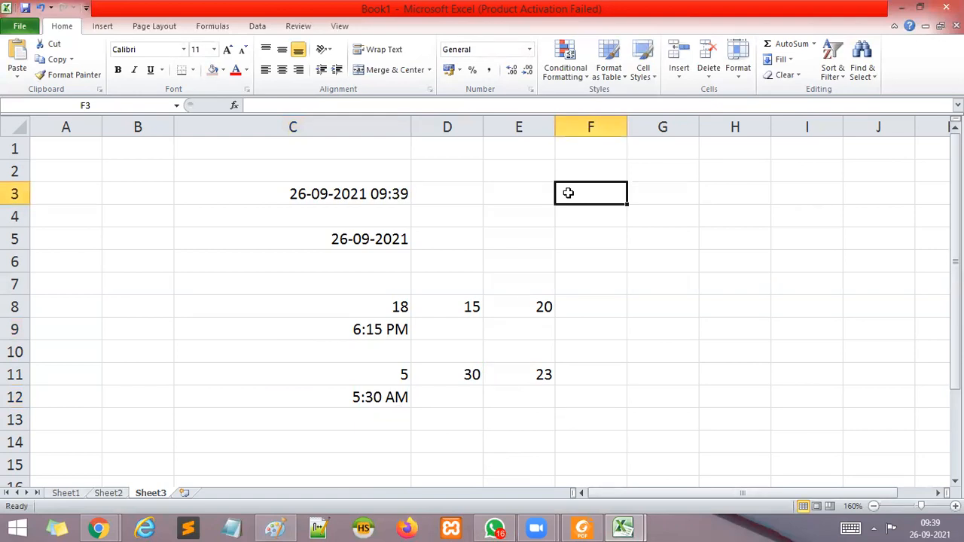
pyautogui.write('10')
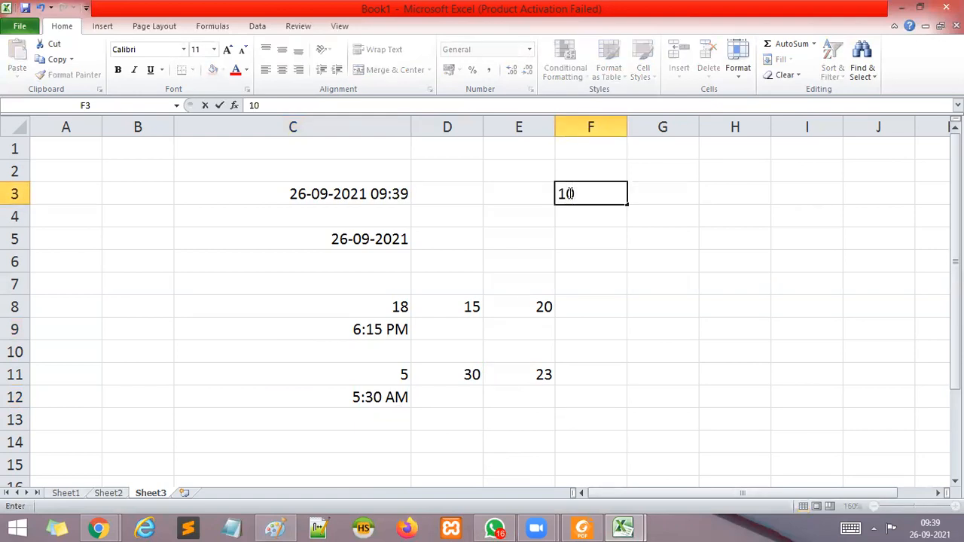
pyautogui.press('Tab')
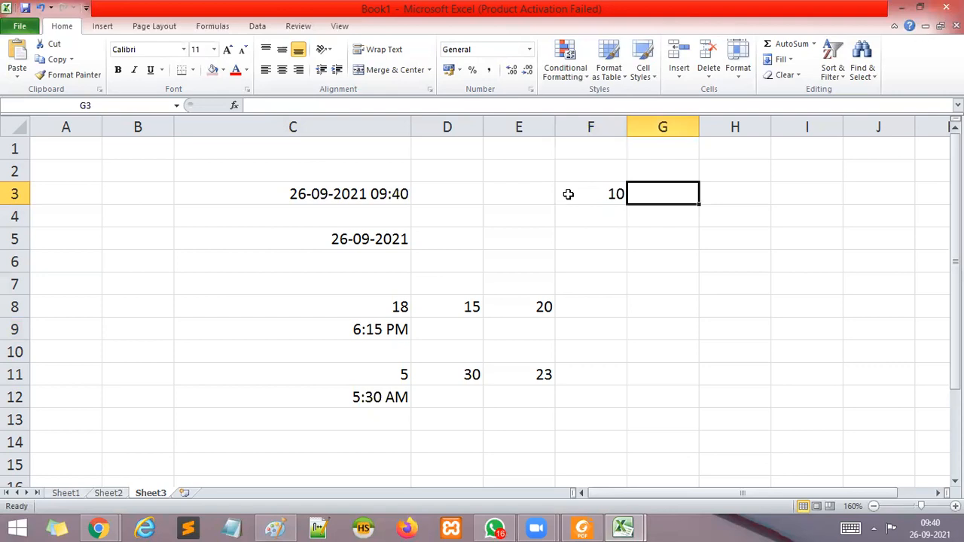
pyautogui.write('25')
pyautogui.press('Tab')
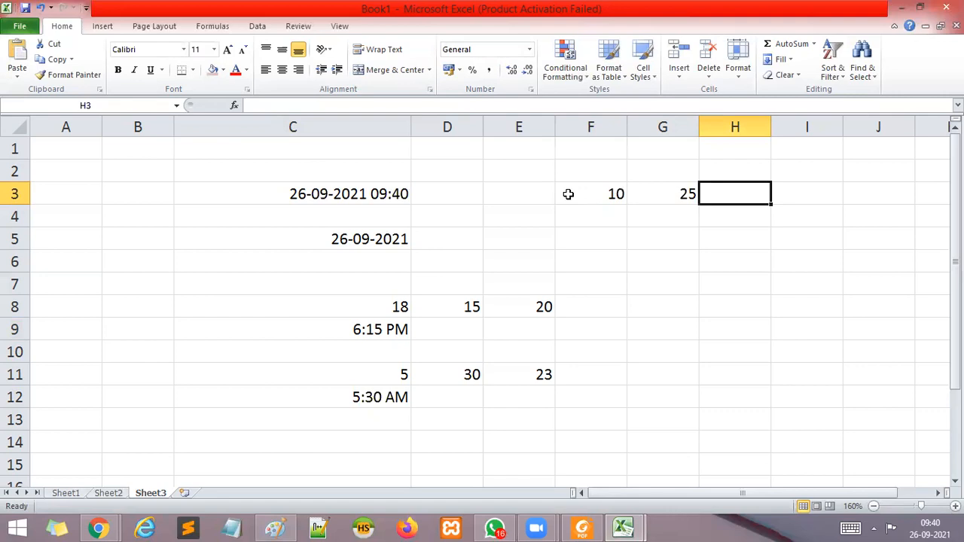
pyautogui.write('100')
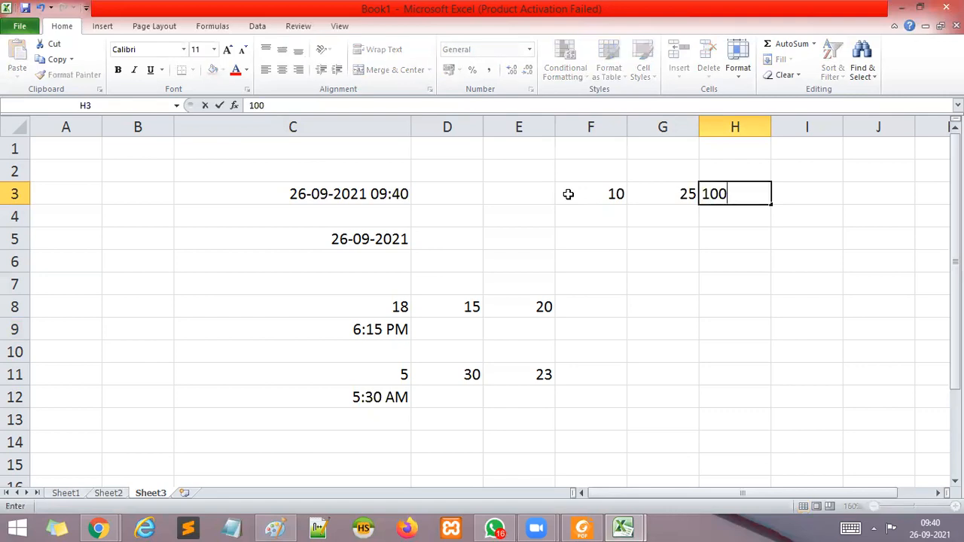
pyautogui.click(730, 268)
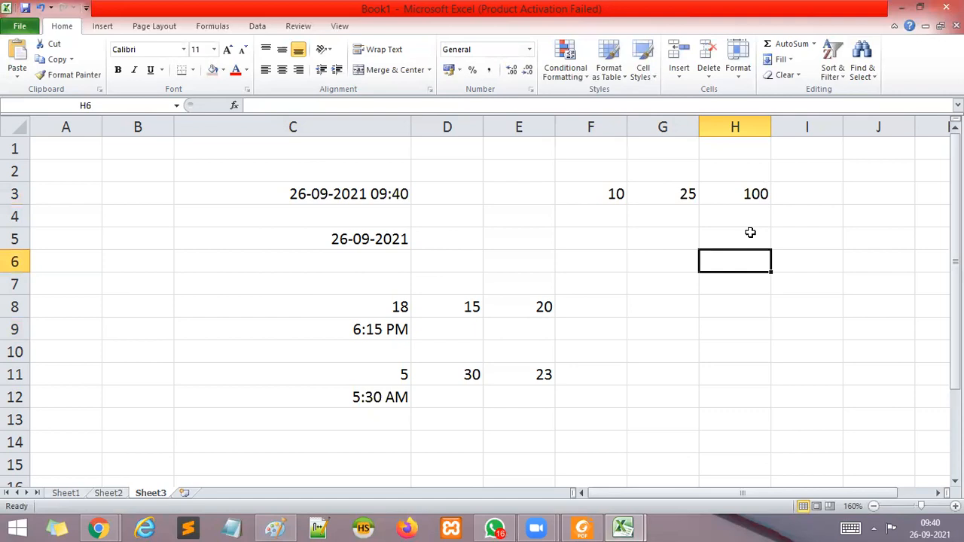
pyautogui.click(753, 194)
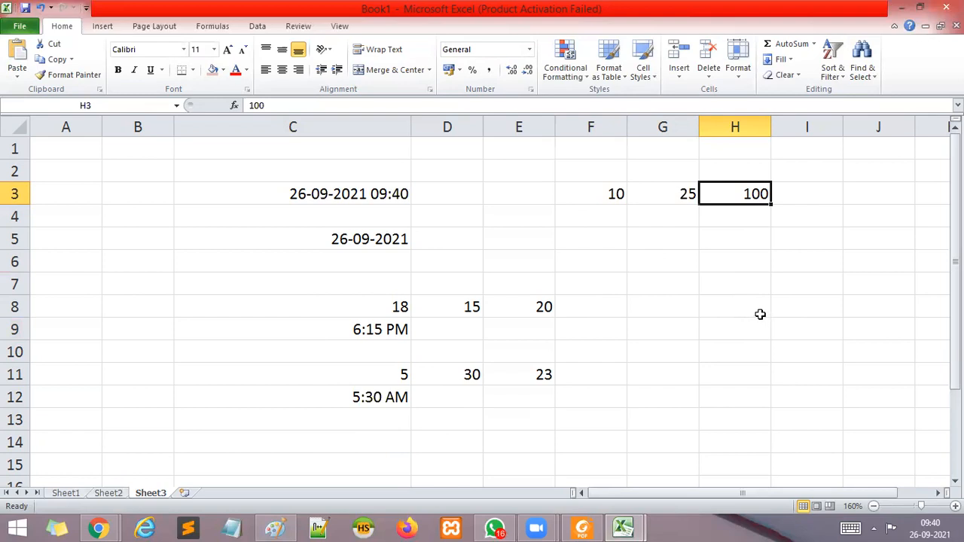
# Enter the formula =TIME(F3,G3,H3) in cell F4.
pyautogui.click(588, 222)
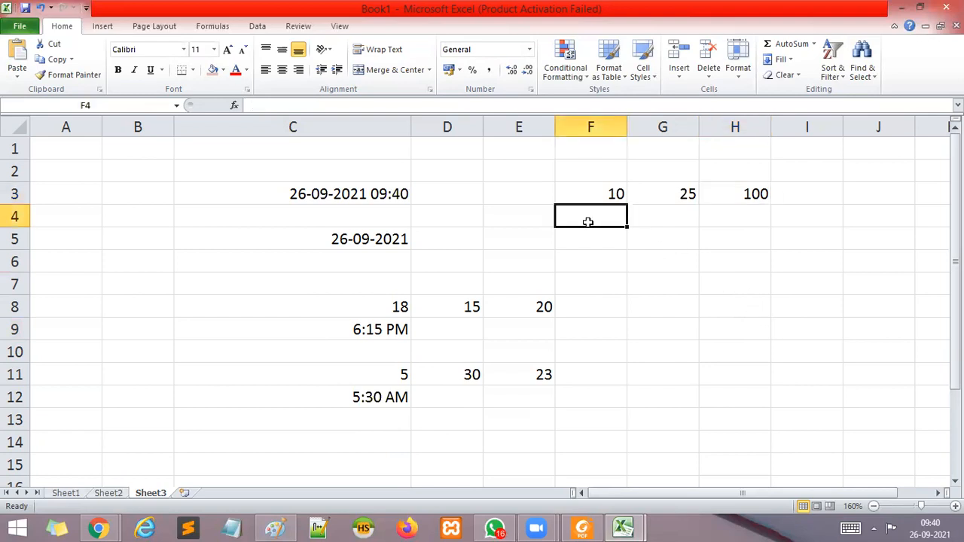
pyautogui.write('=')
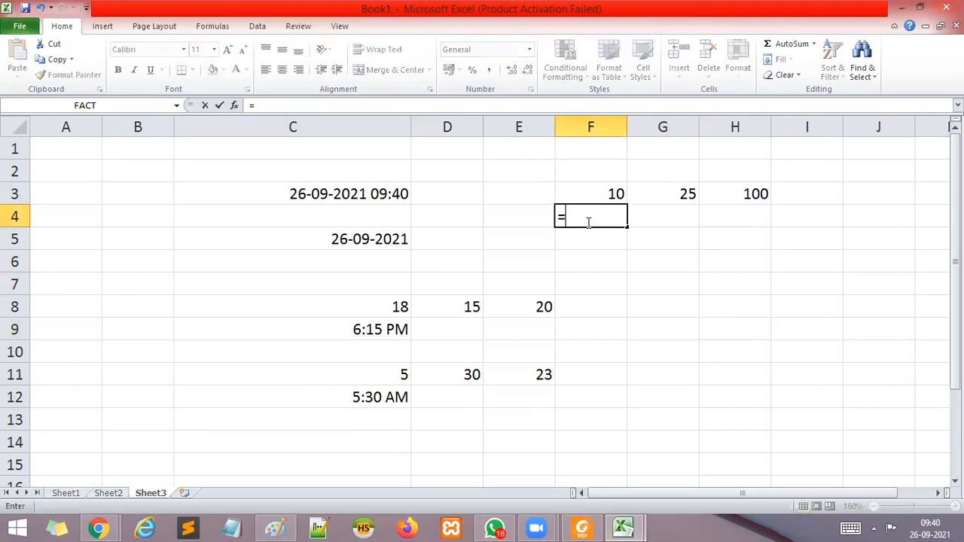
pyautogui.write('TIM')
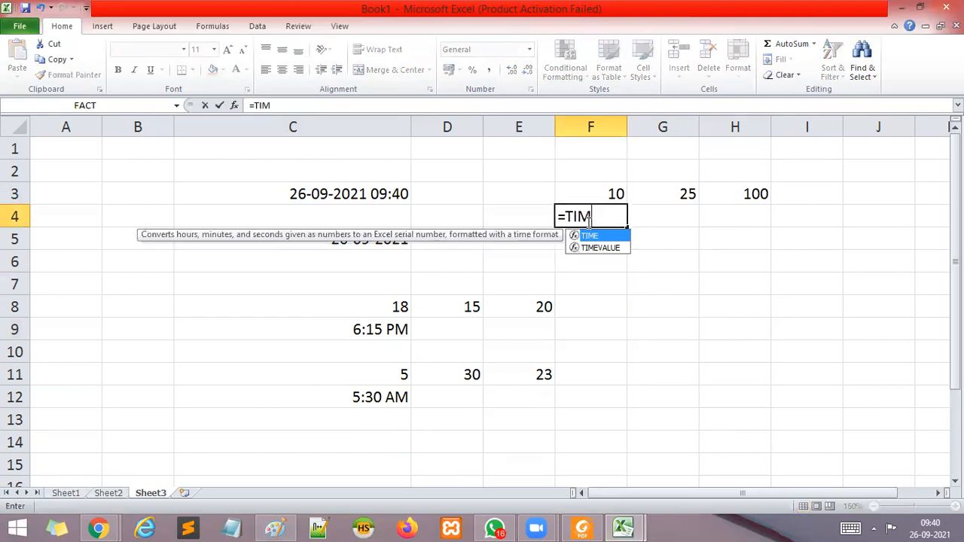
pyautogui.write('E(')
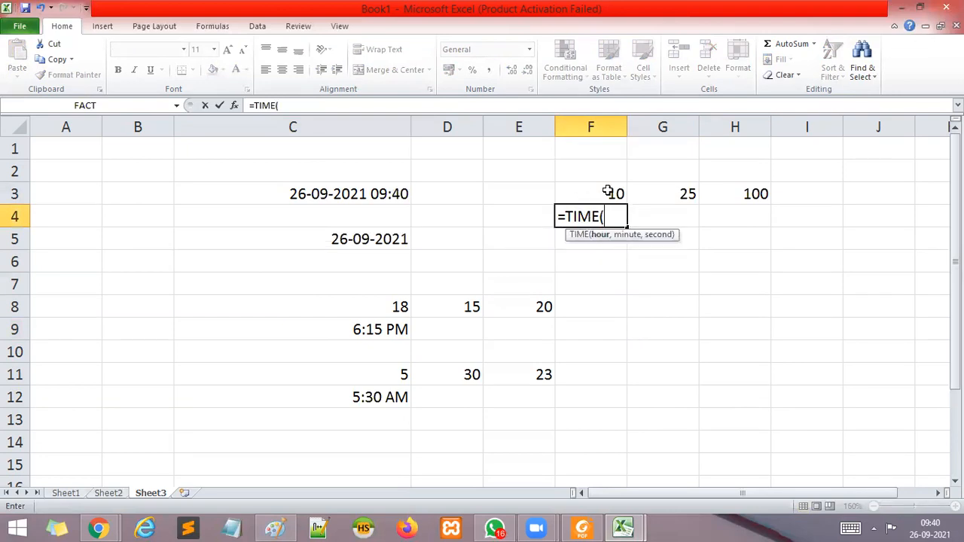
pyautogui.click(608, 192)
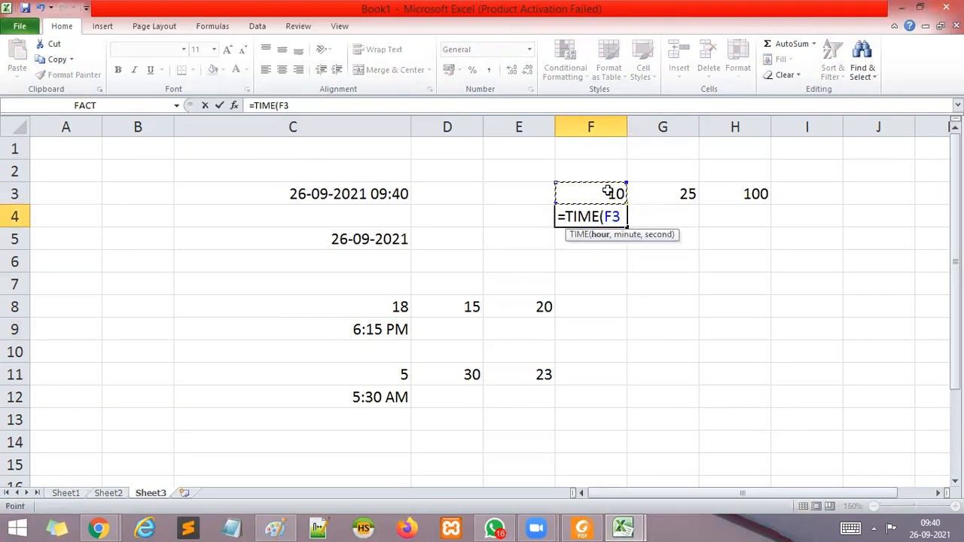
pyautogui.write(',')
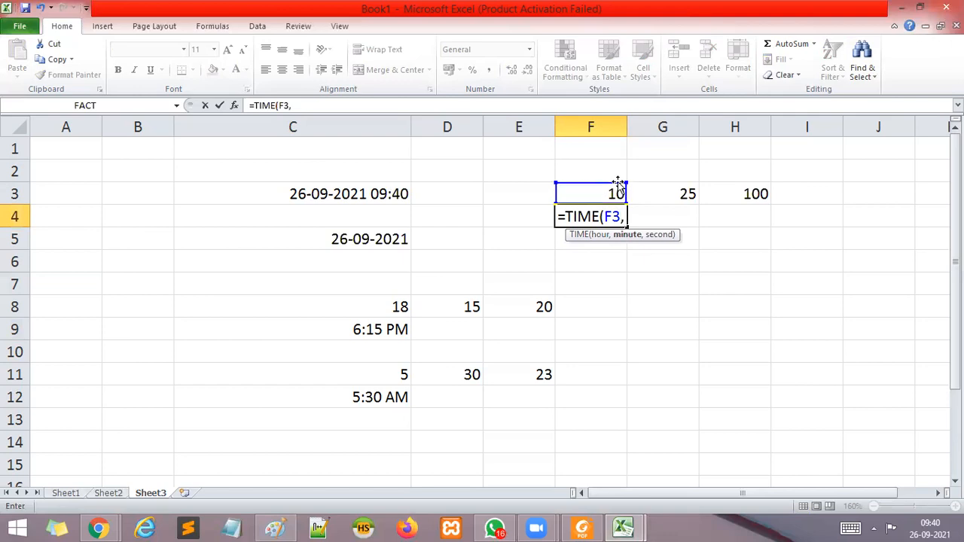
pyautogui.click(641, 194)
pyautogui.write(',')
pyautogui.click(753, 194)
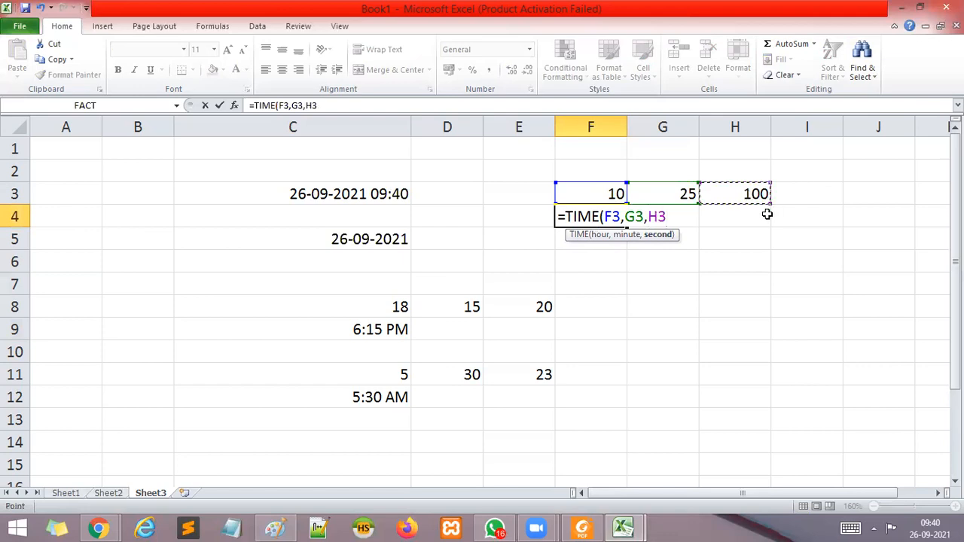
pyautogui.write(')')
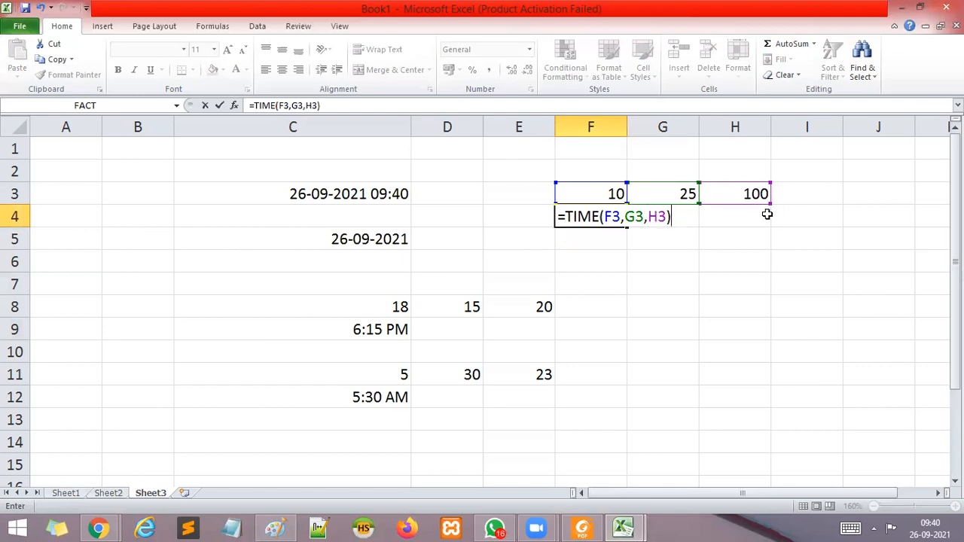
pyautogui.press('Return')
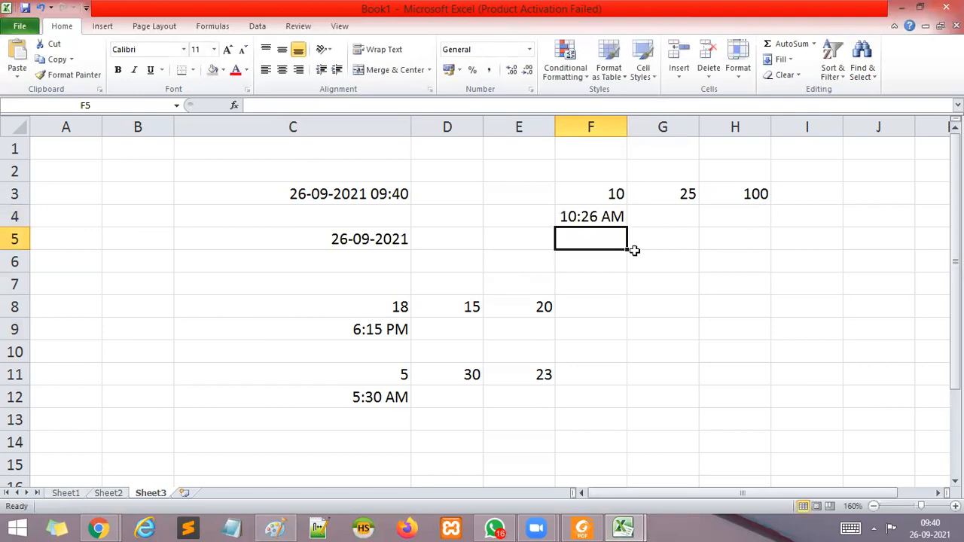
# Format the TIME result in cell F4 with the custom number format hh:mm:ss and reselect the cell.
pyautogui.click(608, 217)
pyautogui.rightClick(608, 217)
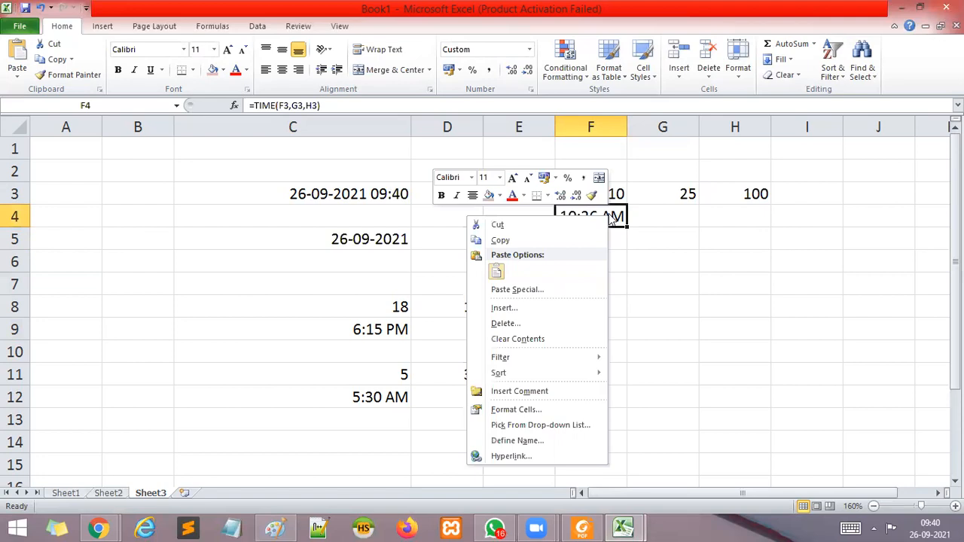
pyautogui.click(523, 412)
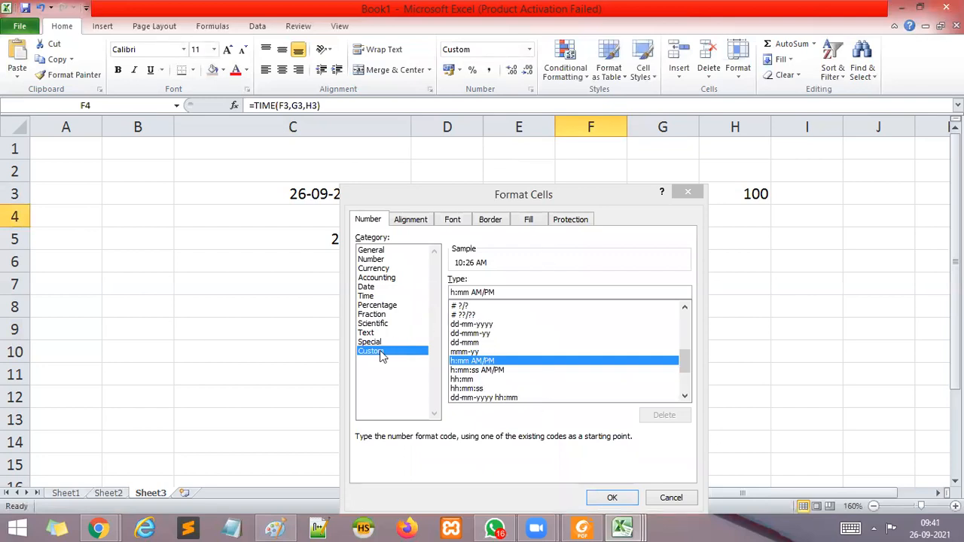
pyautogui.click(467, 388)
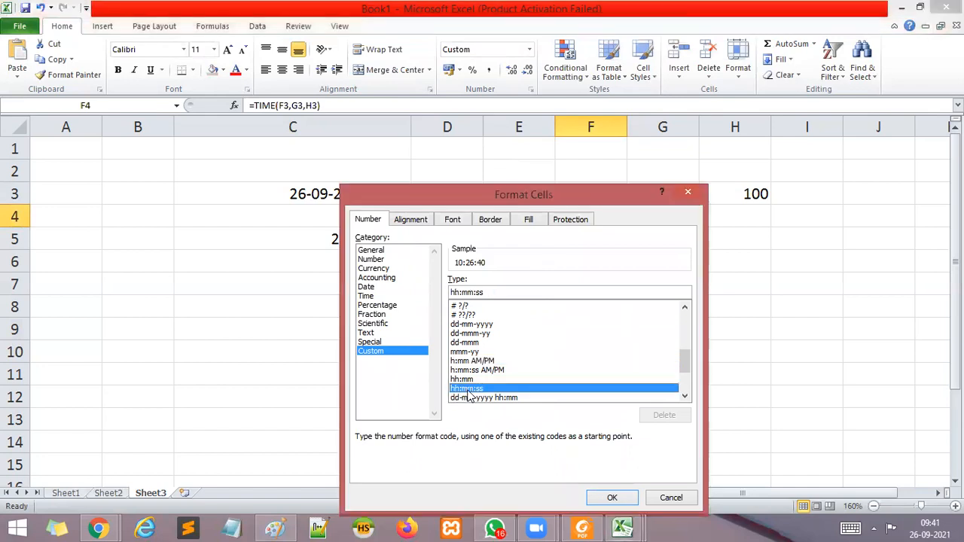
pyautogui.click(611, 498)
pyautogui.click(628, 379)
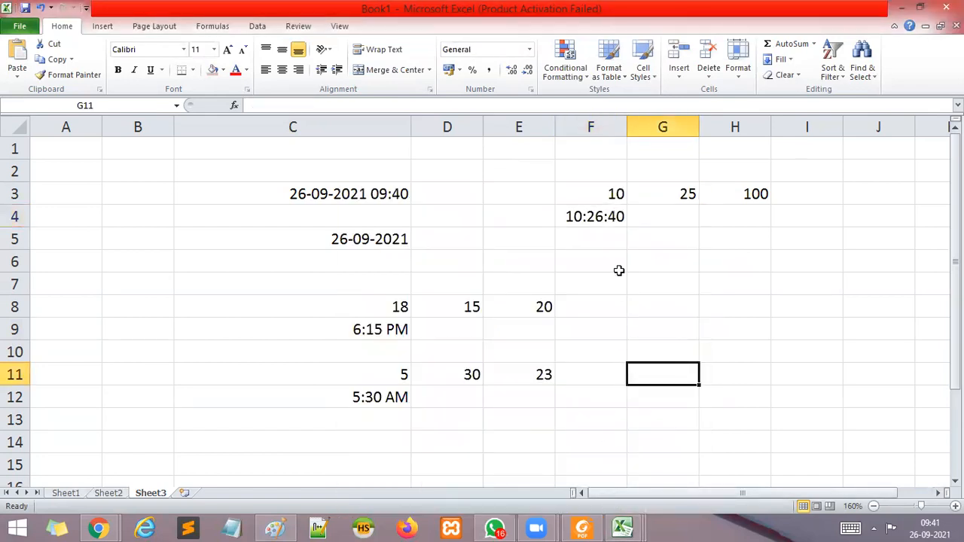
pyautogui.click(596, 223)
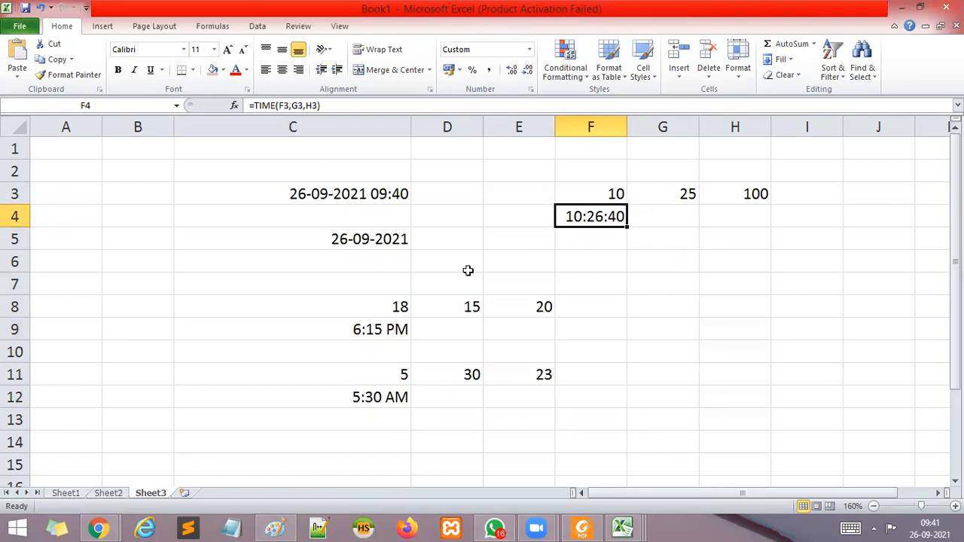
# Apply the custom number format dd-mm-yyyy hh:mm to the TIME result in cell C9.
pyautogui.click(380, 332)
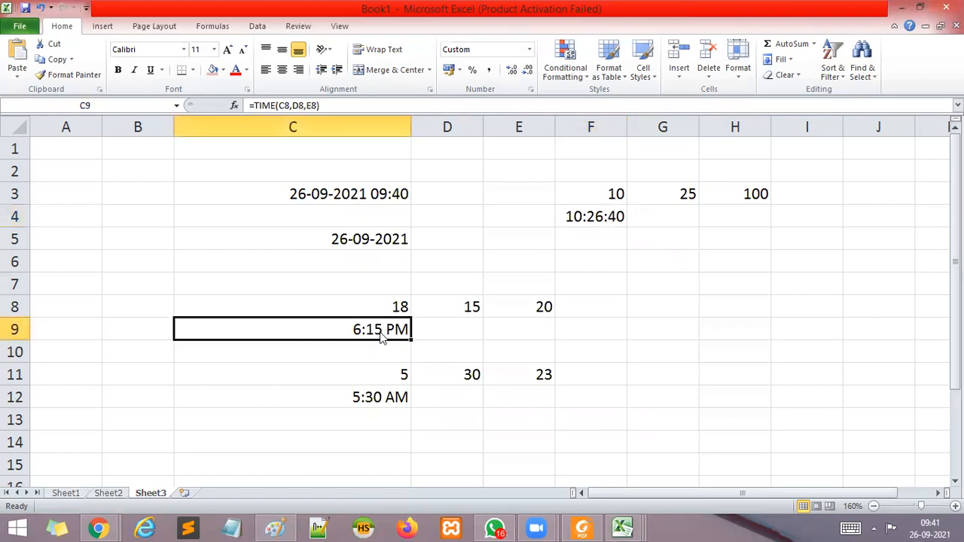
pyautogui.rightClick(380, 338)
pyautogui.click(311, 279)
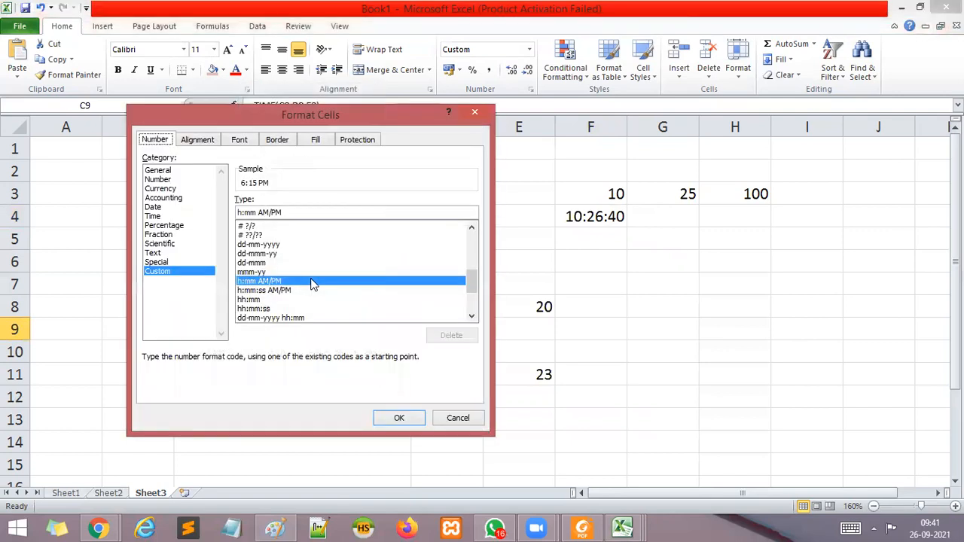
pyautogui.click(273, 319)
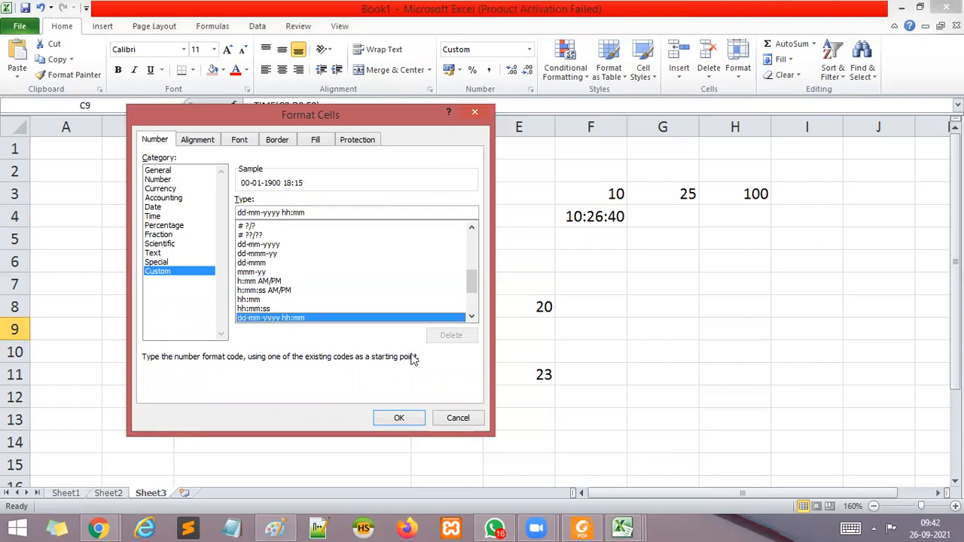
pyautogui.click(399, 418)
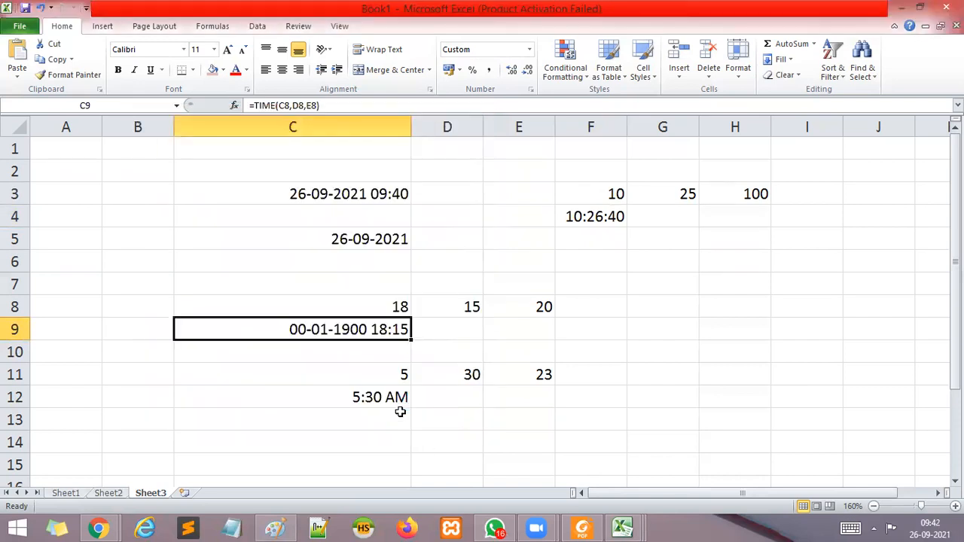
pyautogui.click(439, 345)
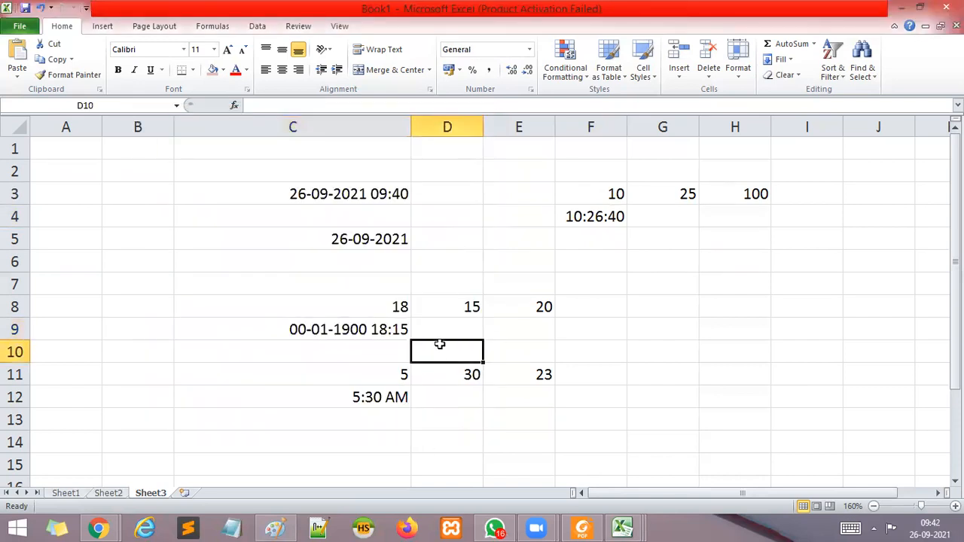
# Set the number format of the TIME result in cell C9 to the custom type hh:mm:ss.
pyautogui.click(316, 330)
pyautogui.rightClick(316, 329)
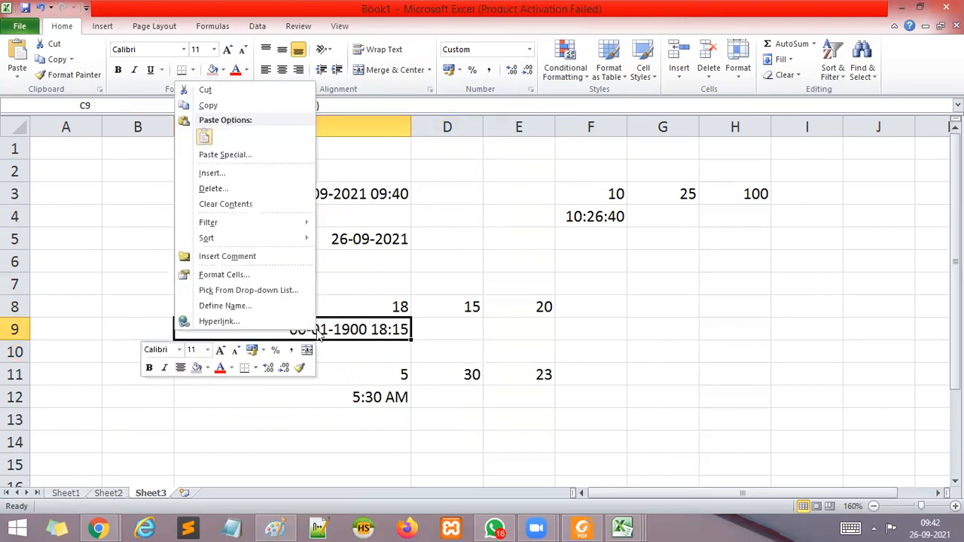
pyautogui.click(221, 275)
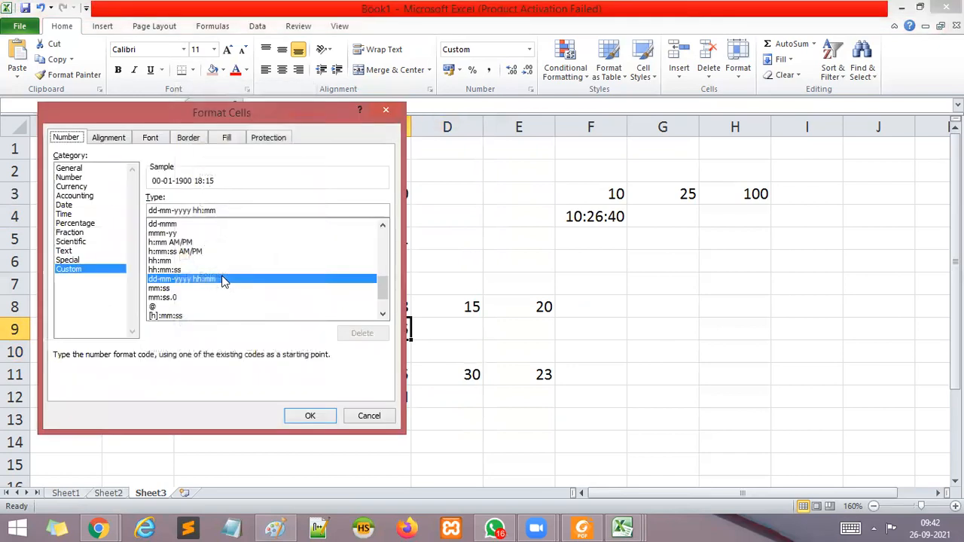
pyautogui.click(167, 260)
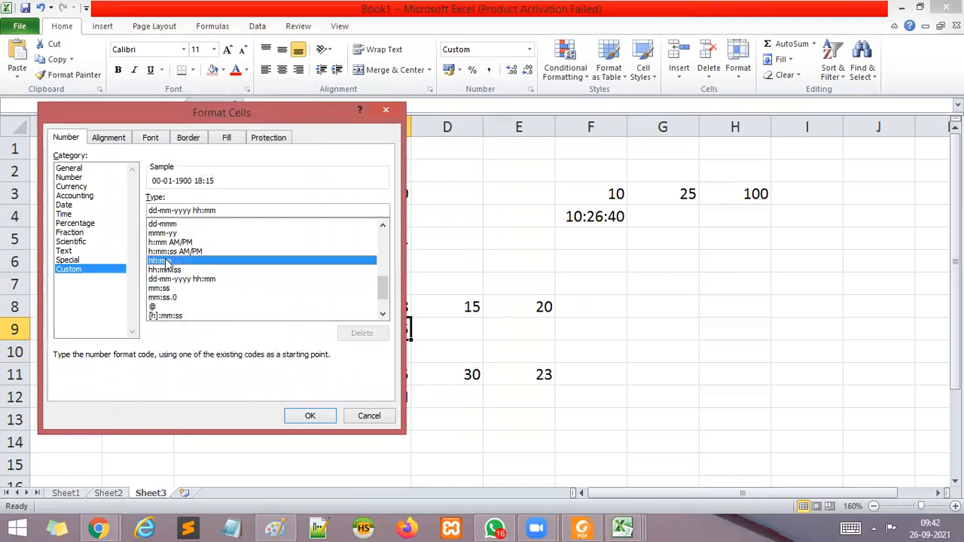
pyautogui.click(172, 272)
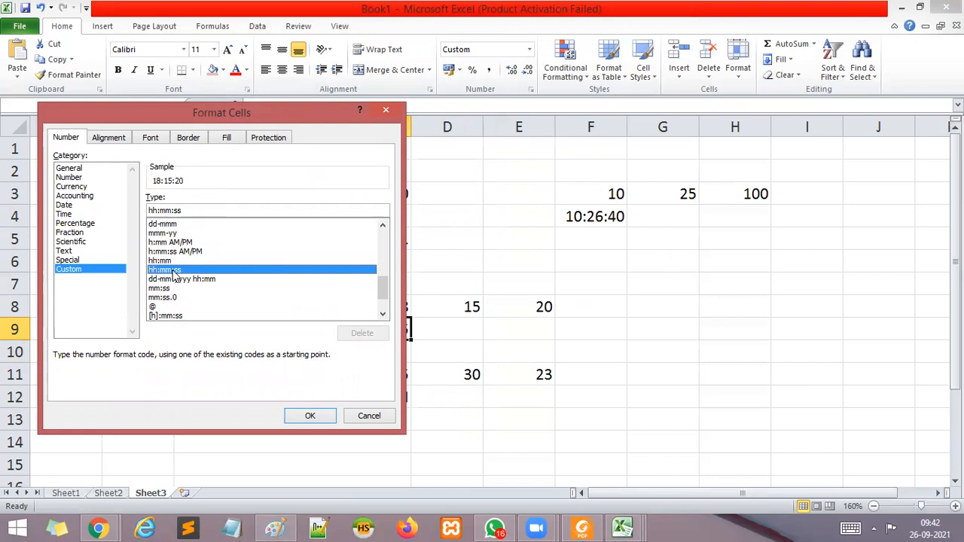
pyautogui.click(309, 417)
pyautogui.click(663, 352)
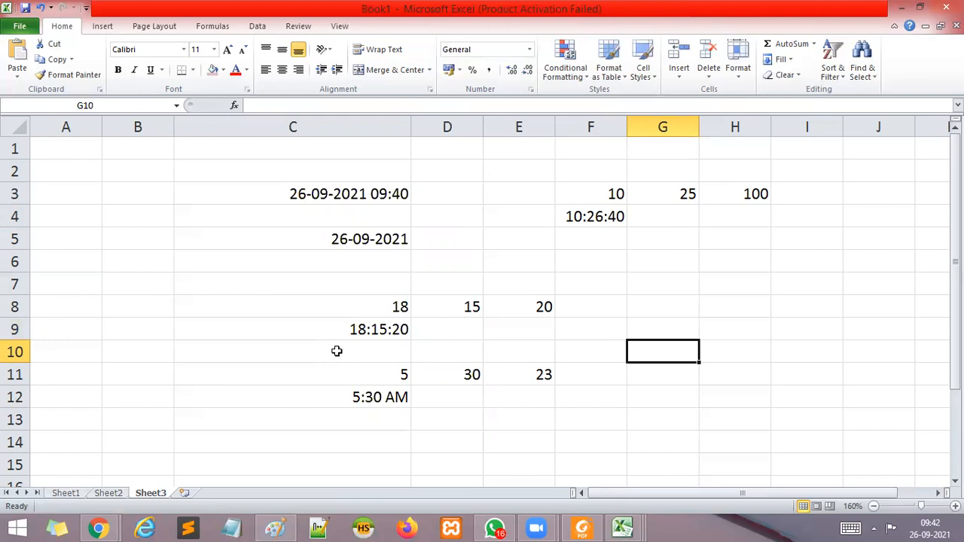
# Check the Google Meet call window and return to the Excel workbook.
pyautogui.moveTo(116, 526)
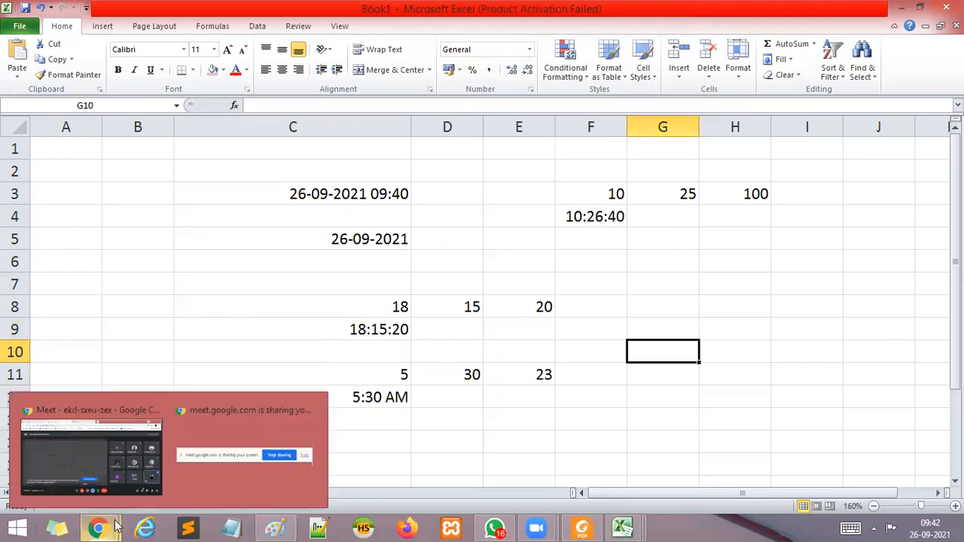
pyautogui.click(107, 455)
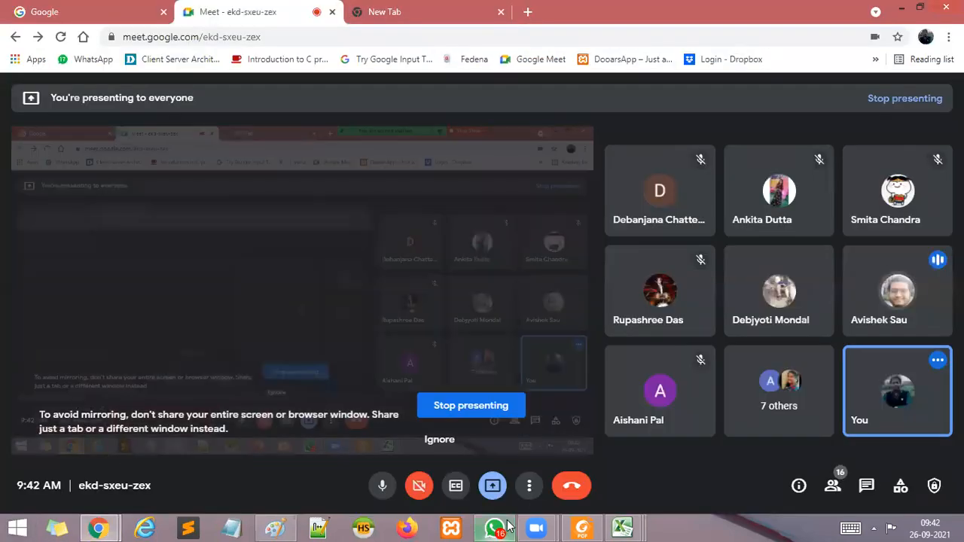
pyautogui.moveTo(622, 527)
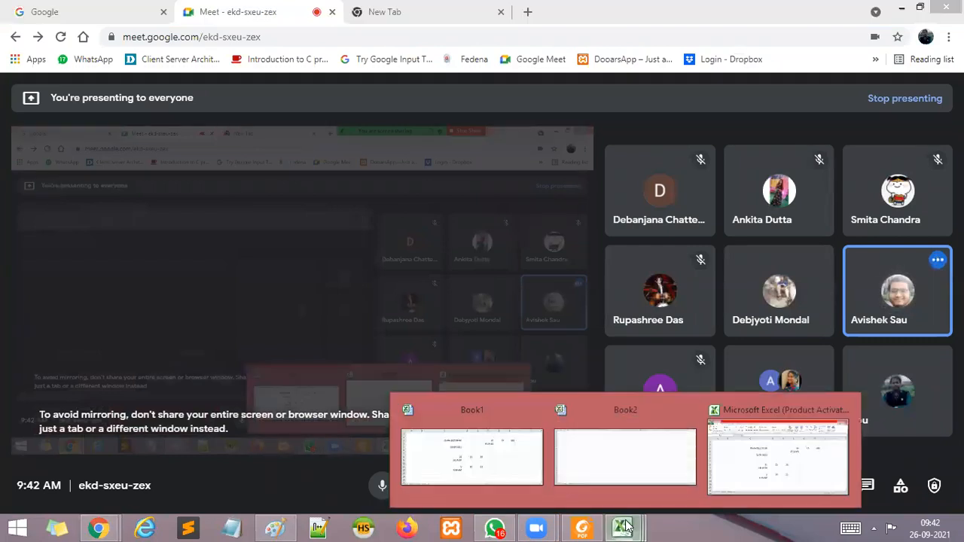
pyautogui.click(787, 478)
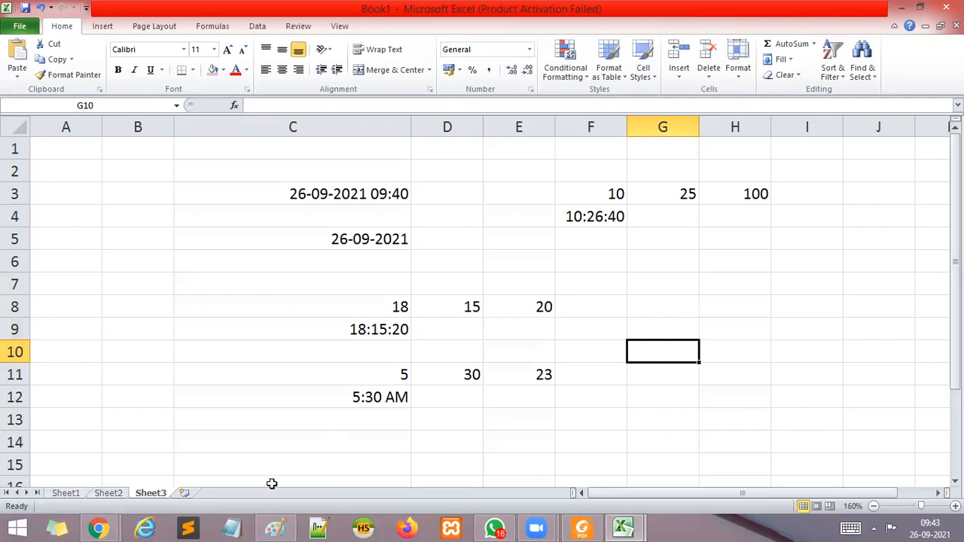
# Clear all the date and time examples from the range C3:I13 on Sheet3.
pyautogui.moveTo(269, 194); pyautogui.dragTo(784, 415)
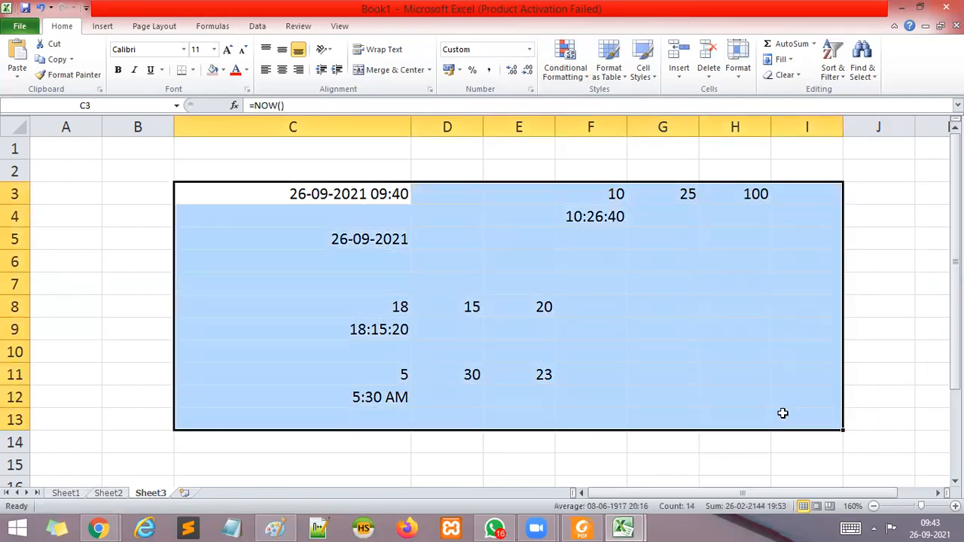
pyautogui.press('Delete')
pyautogui.click(505, 352)
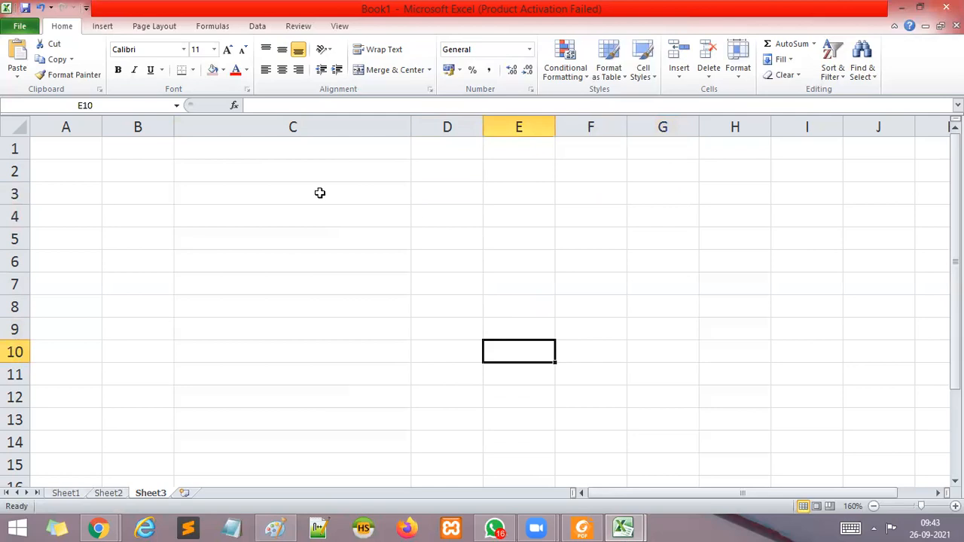
# Enter three different sample first names in capital letters in cells B3 to B5.
pyautogui.click(133, 193)
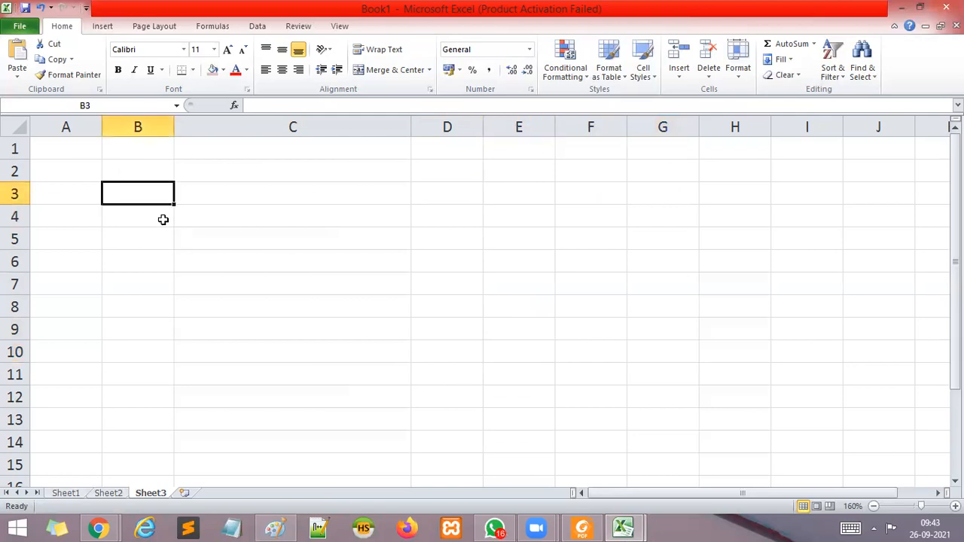
pyautogui.write('UMIT')
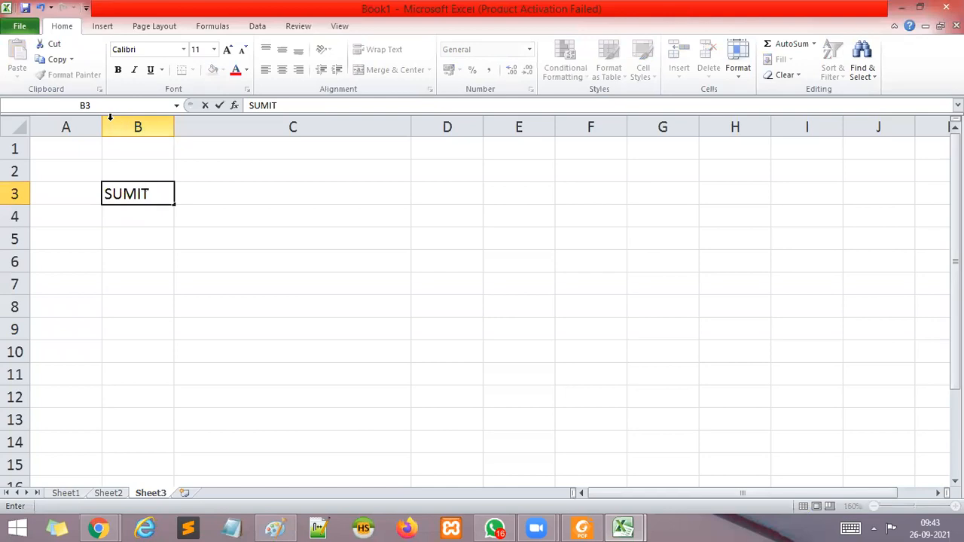
pyautogui.press('Return')
pyautogui.write('AMIT')
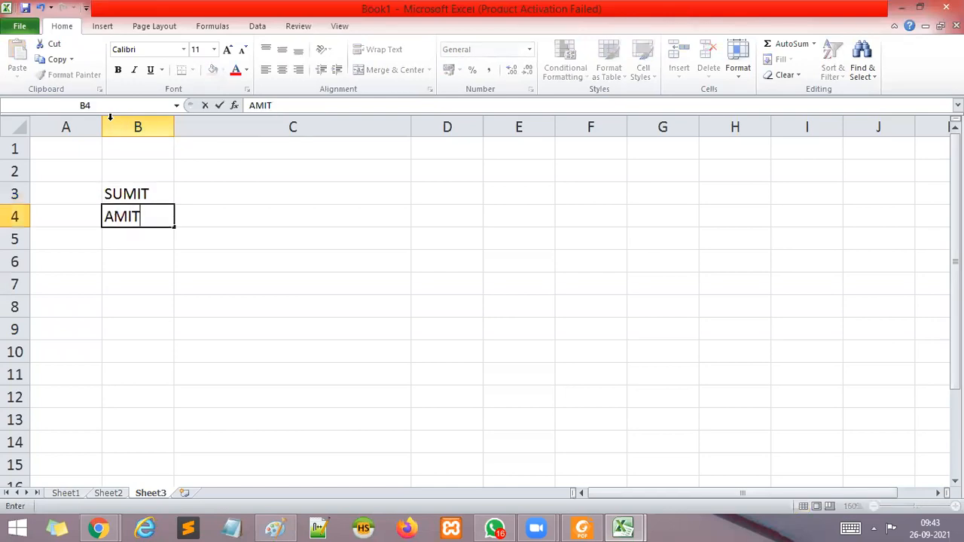
pyautogui.press('Return')
pyautogui.write('DE')
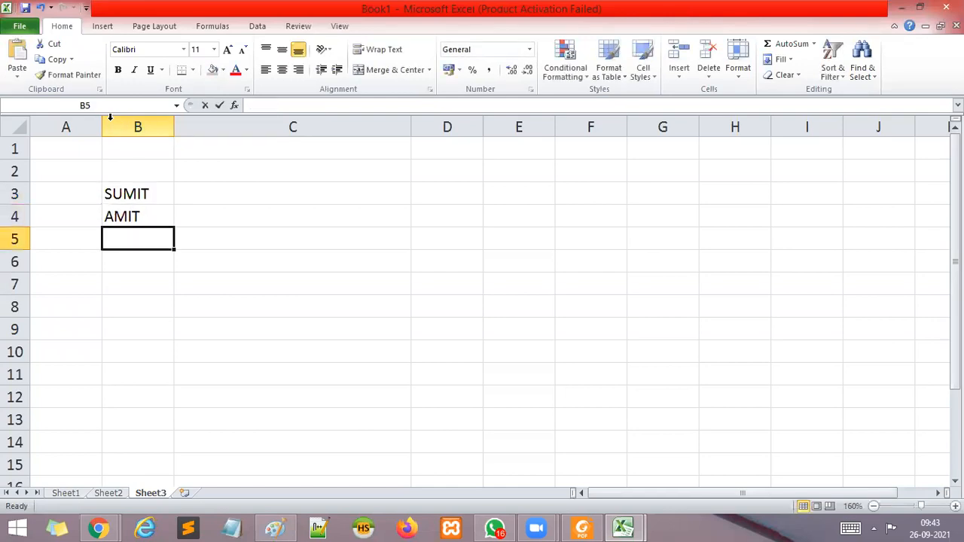
pyautogui.press('BackSpace')
pyautogui.press('BackSpace')
pyautogui.write('PRADIP')
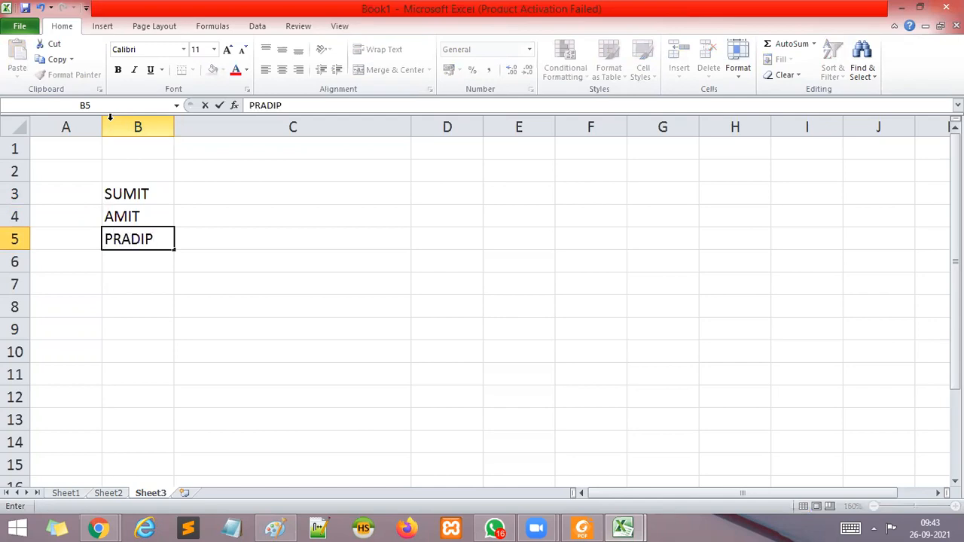
pyautogui.press('Return')
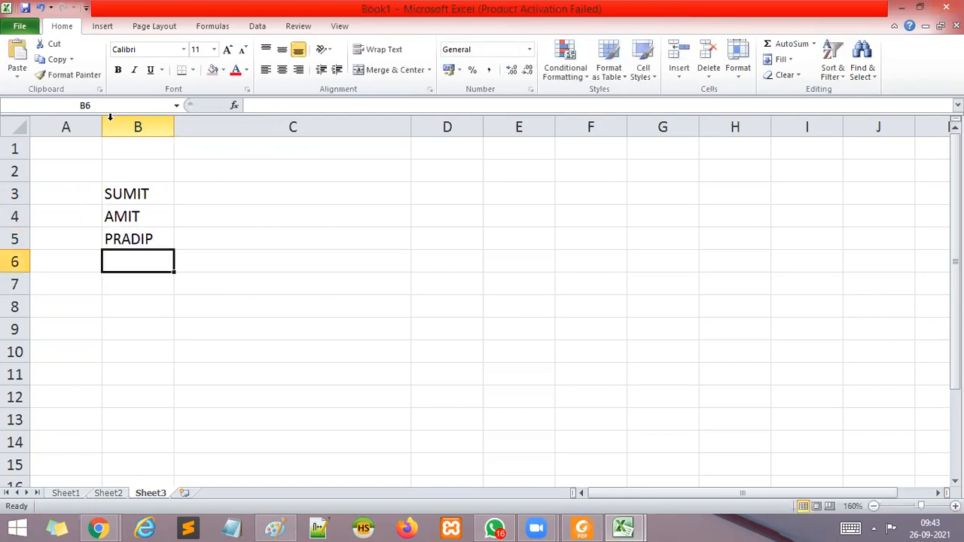
# Extend the list with four more sample first names in capital letters in cells B6 to B9.
pyautogui.write('PRAKASH')
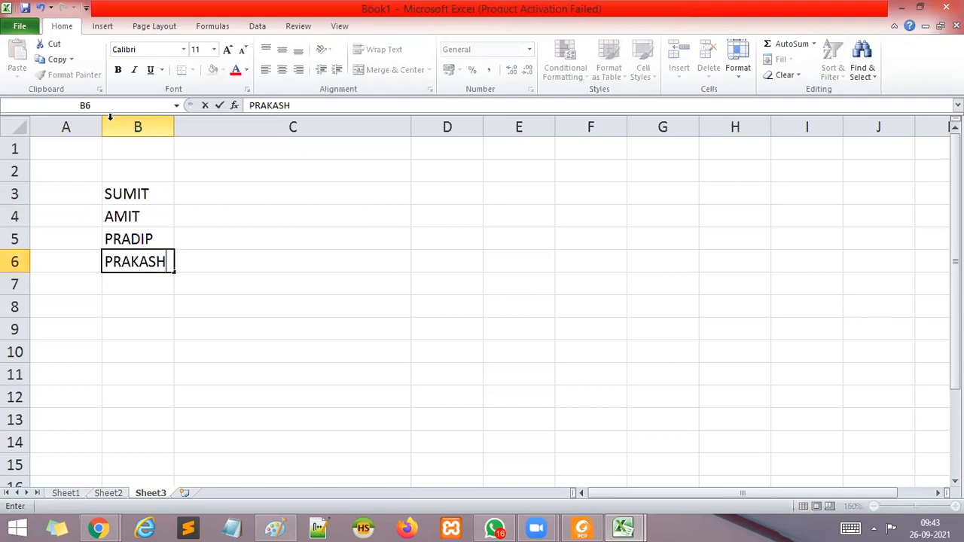
pyautogui.press('Return')
pyautogui.write('SUM')
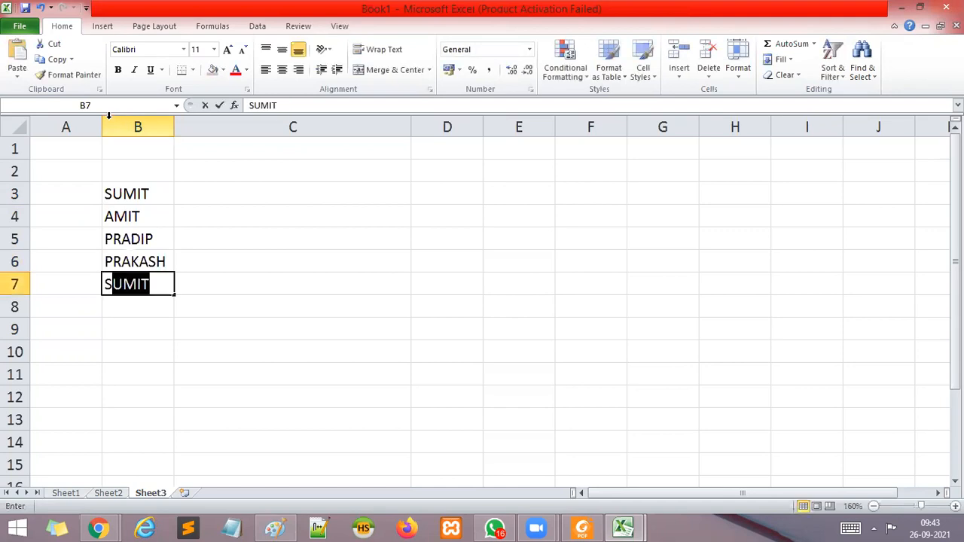
pyautogui.write('ITA')
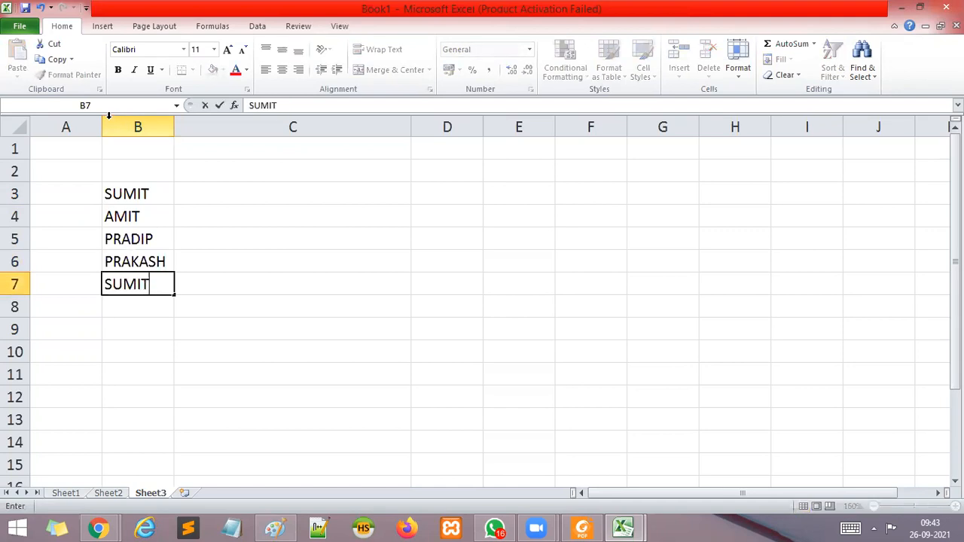
pyautogui.press('Return')
pyautogui.write('DEBOLINA')
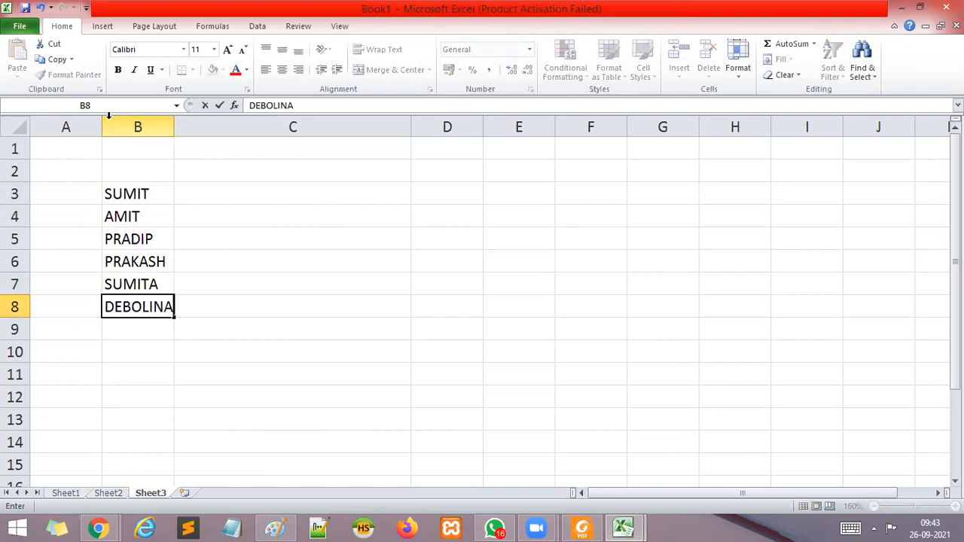
pyautogui.press('Return')
pyautogui.write('TRISA')
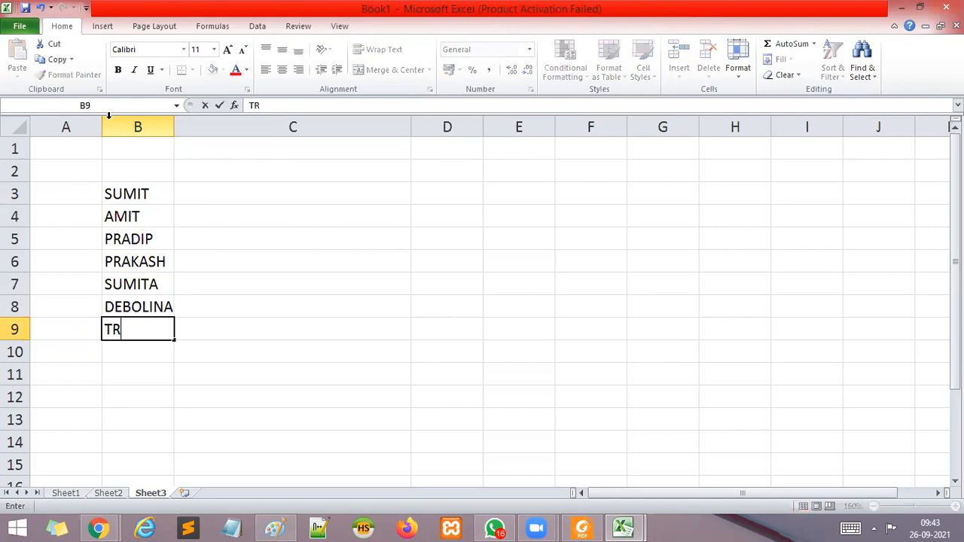
pyautogui.click(254, 277)
pyautogui.moveTo(132, 194); pyautogui.dragTo(122, 320)
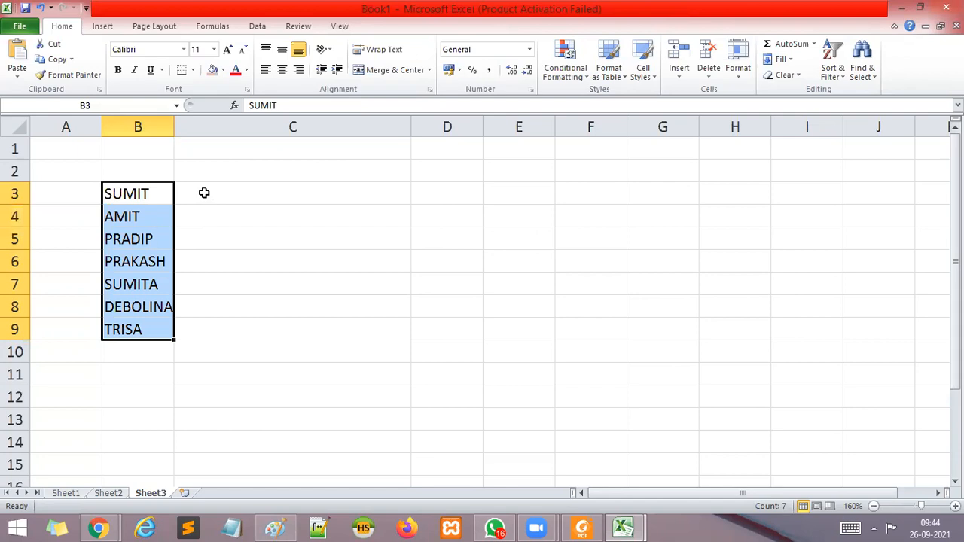
pyautogui.click(238, 298)
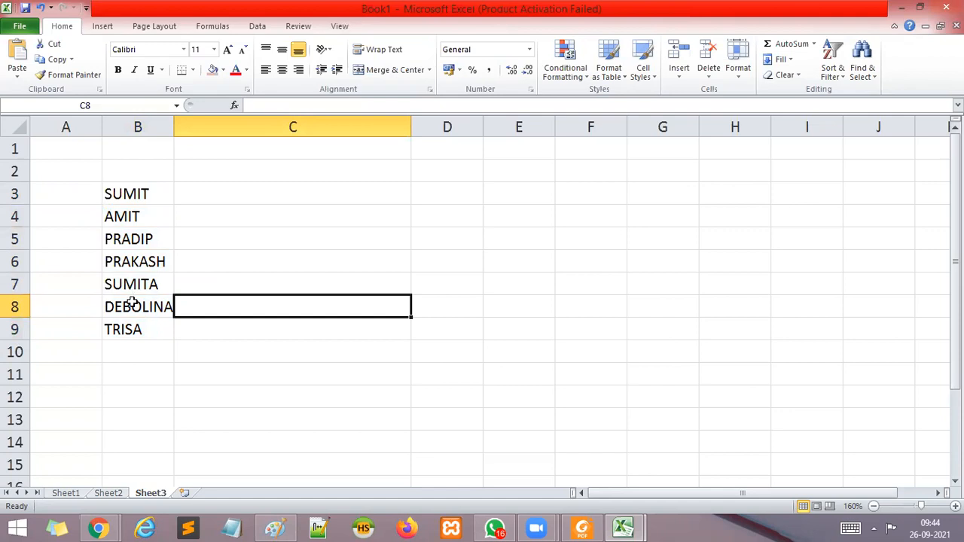
pyautogui.click(121, 369)
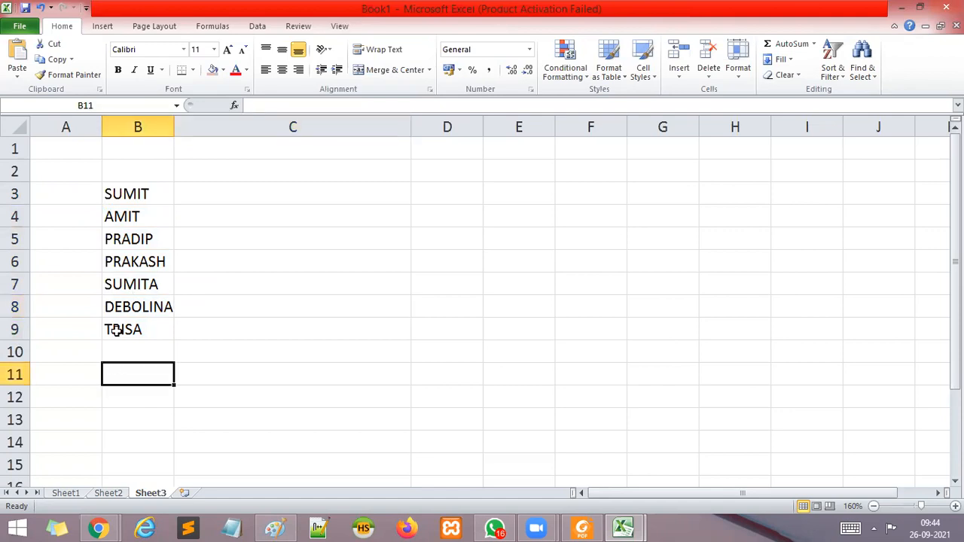
# Enter =COUNTIF(B3:B9,"P*") in cell B11 to count the names that begin with P.
pyautogui.write('=')
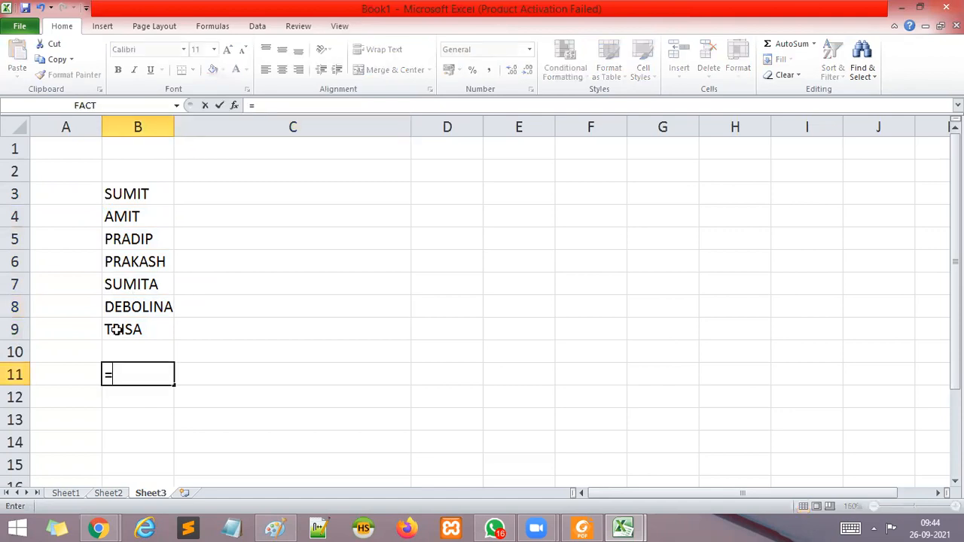
pyautogui.write('COUNT')
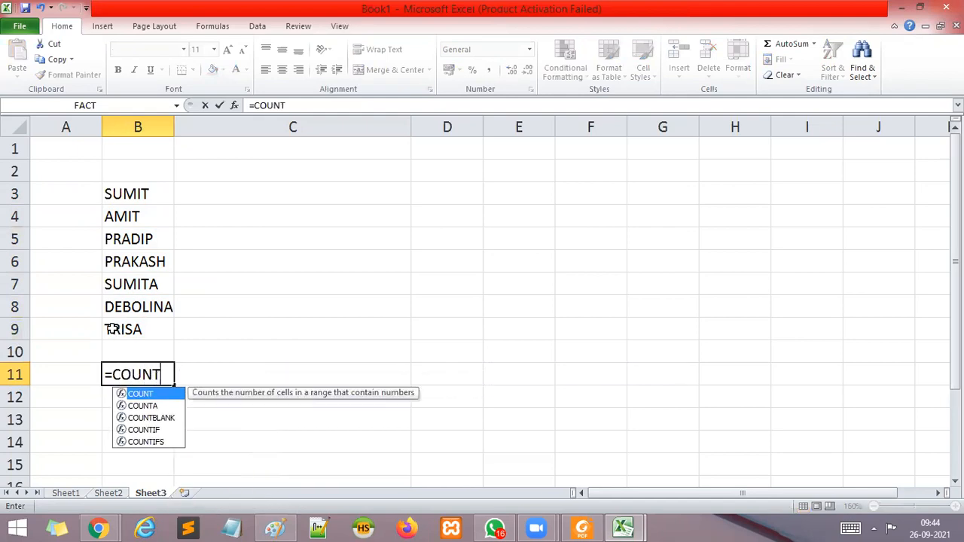
pyautogui.write('IF')
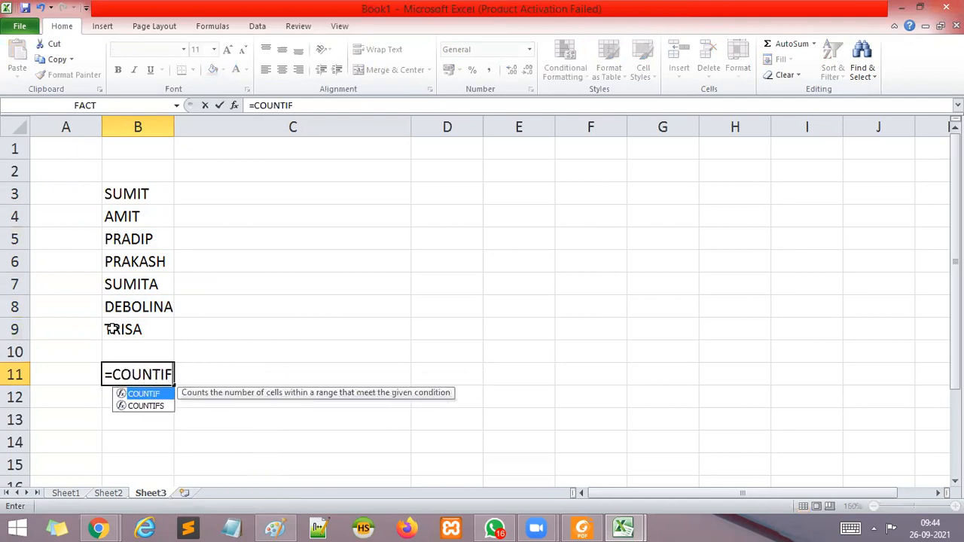
pyautogui.write('(')
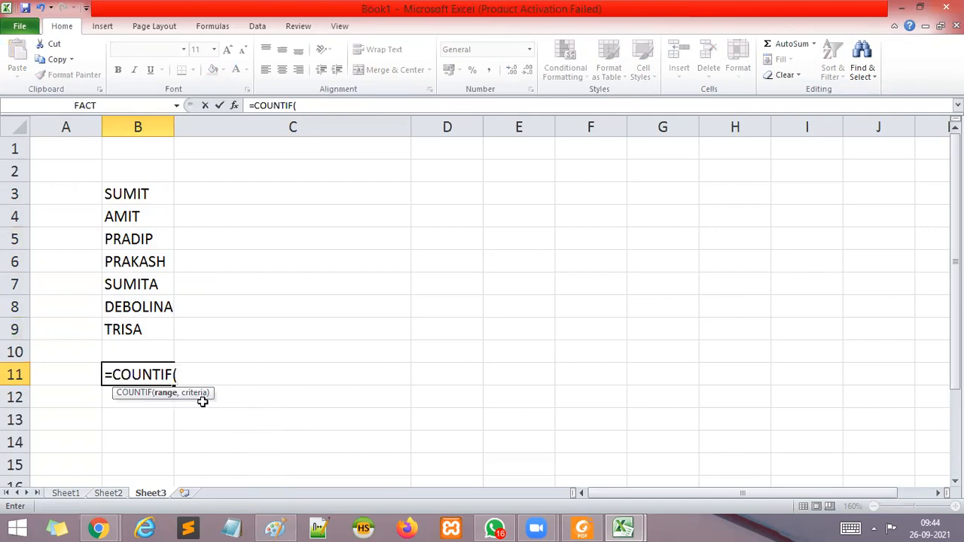
pyautogui.moveTo(140, 189); pyautogui.dragTo(137, 326)
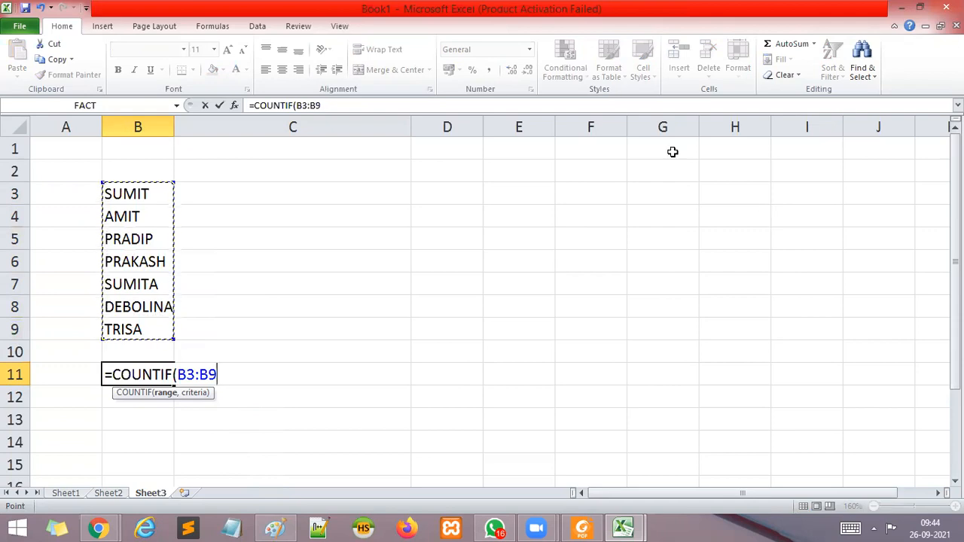
pyautogui.write(',')
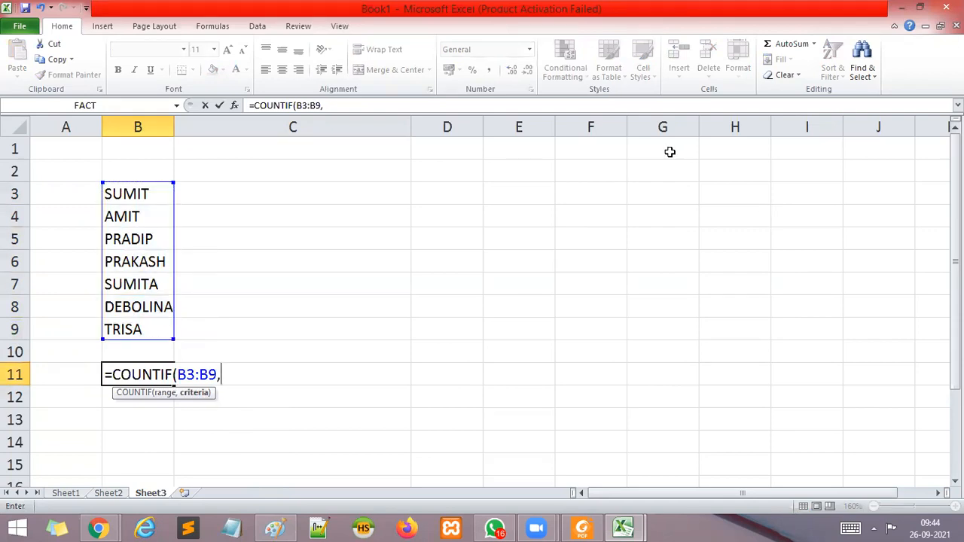
pyautogui.write('"P*")')
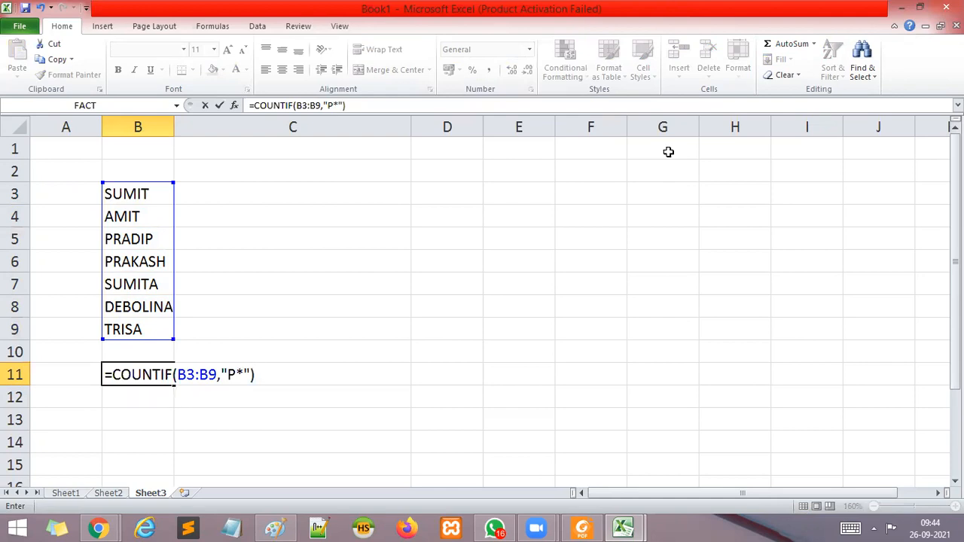
pyautogui.press('Return')
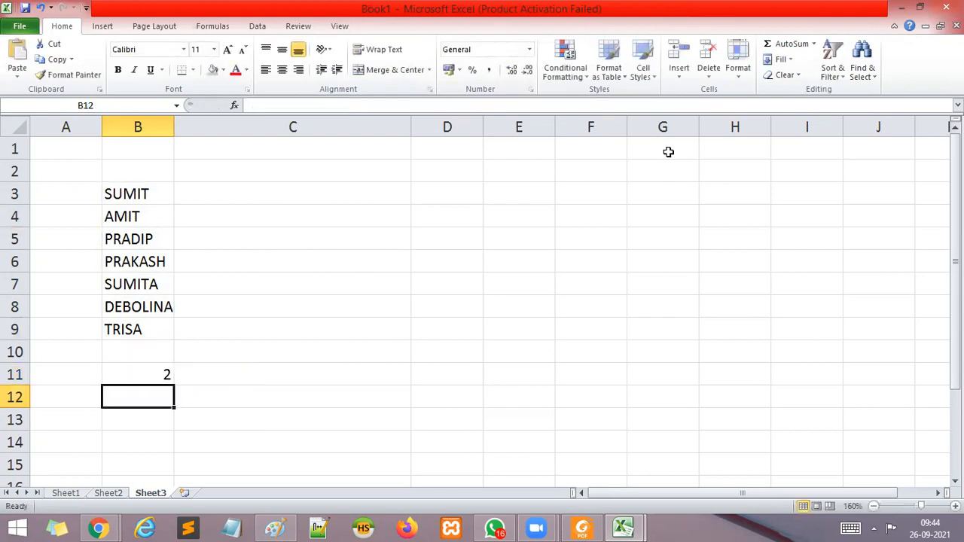
# Review the complete COUNTIF formula stored in cell B11.
pyautogui.click(154, 367)
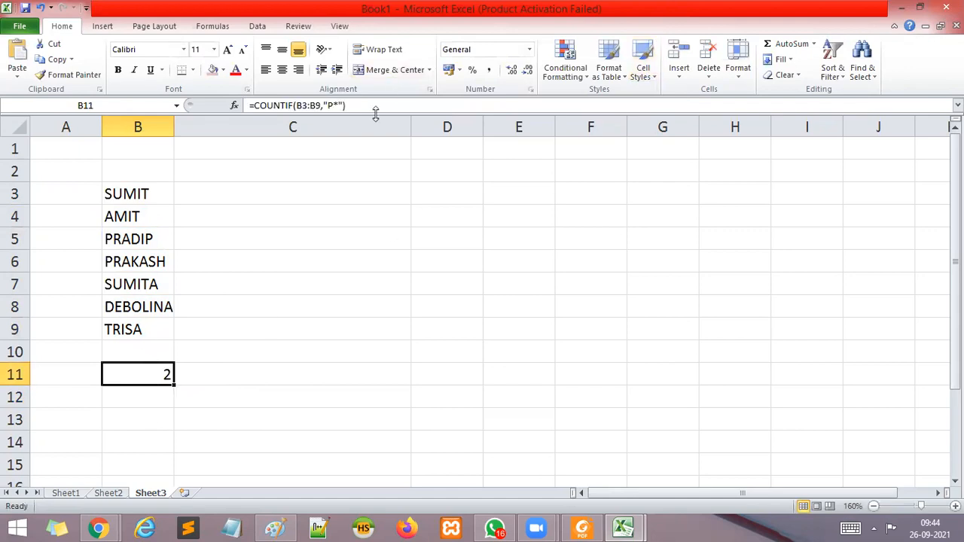
pyautogui.moveTo(364, 111); pyautogui.dragTo(248, 111)
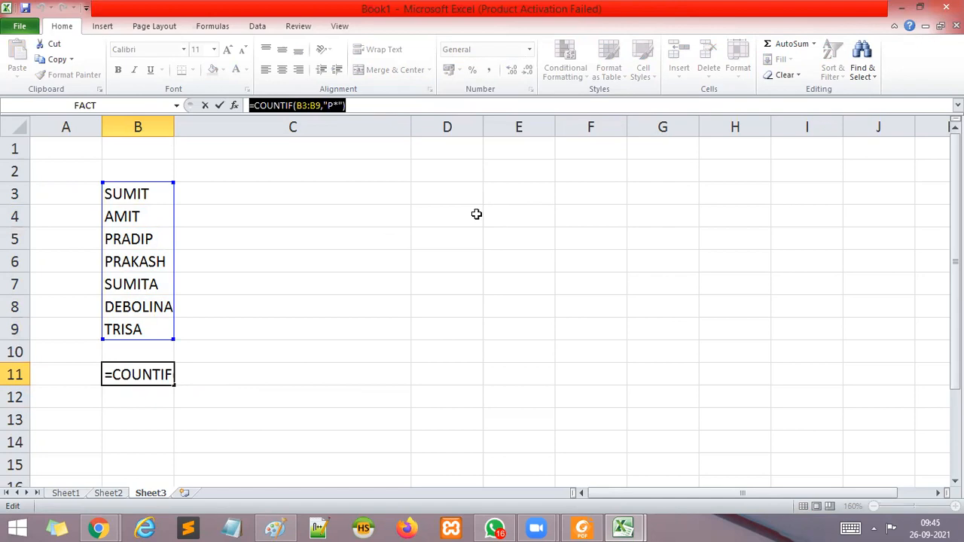
pyautogui.click(357, 356)
# Replace the content of B11 with =COUNTIF(B3:B9,"T*") to count the names that begin with T.
pyautogui.doubleClick(158, 369)
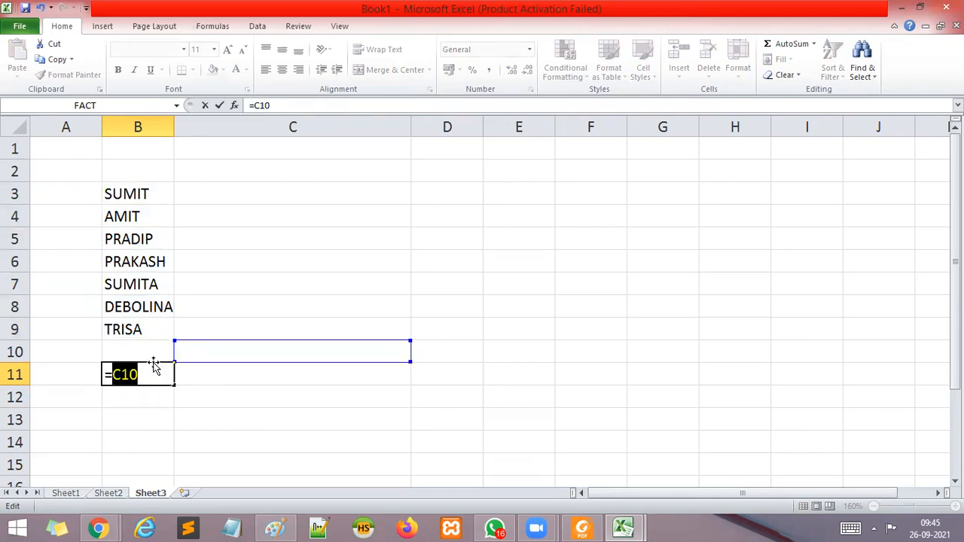
pyautogui.press('BackSpace')
pyautogui.press('BackSpace')
pyautogui.write('=')
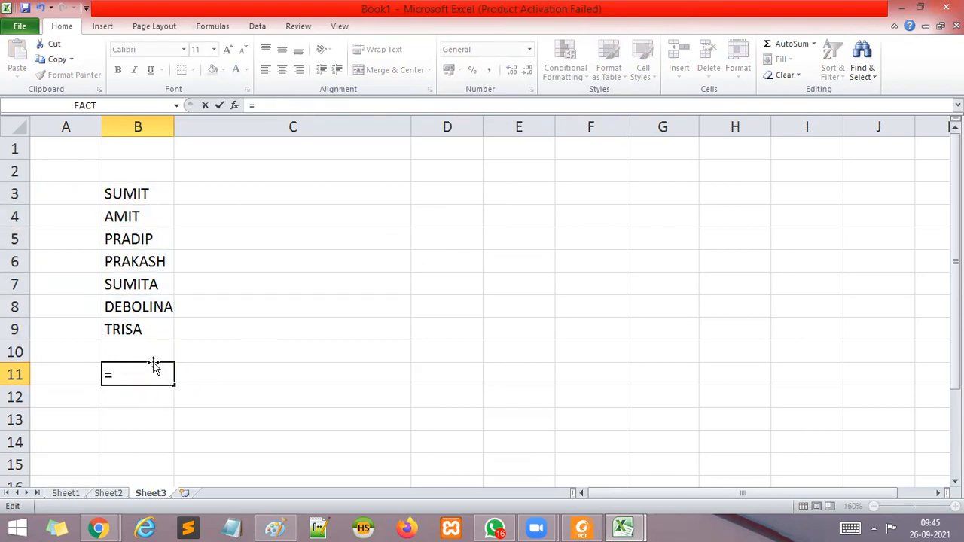
pyautogui.write('COUNT')
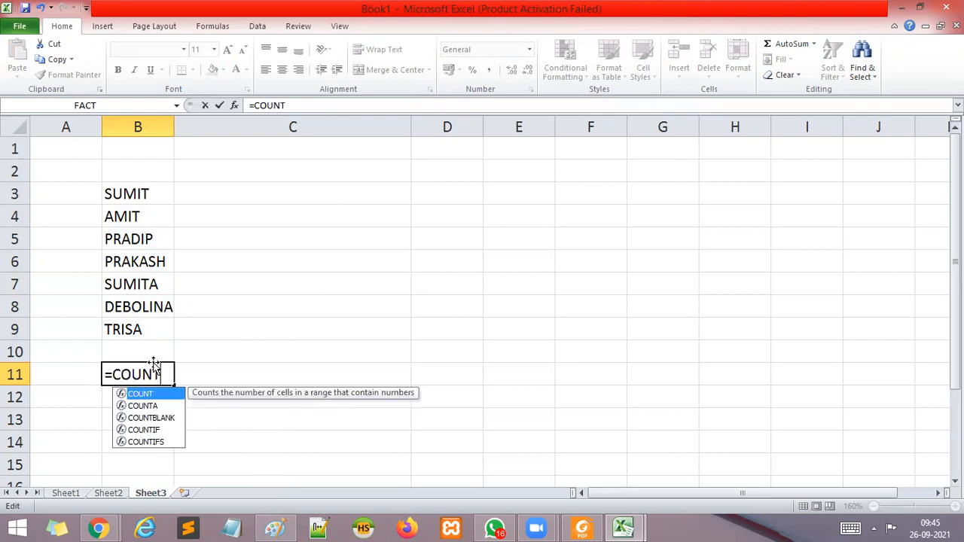
pyautogui.write('IF')
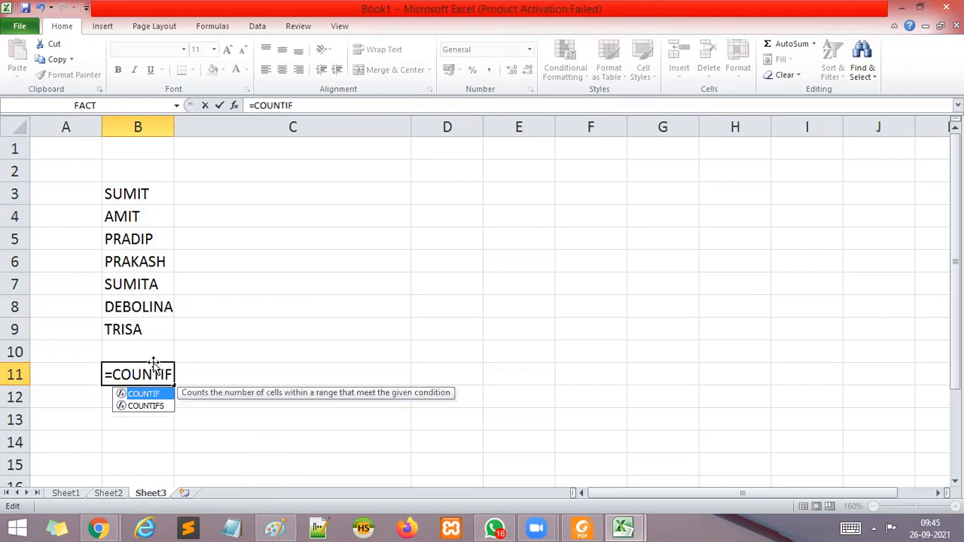
pyautogui.write('(')
pyautogui.moveTo(132, 194); pyautogui.dragTo(133, 330)
pyautogui.write(',"')
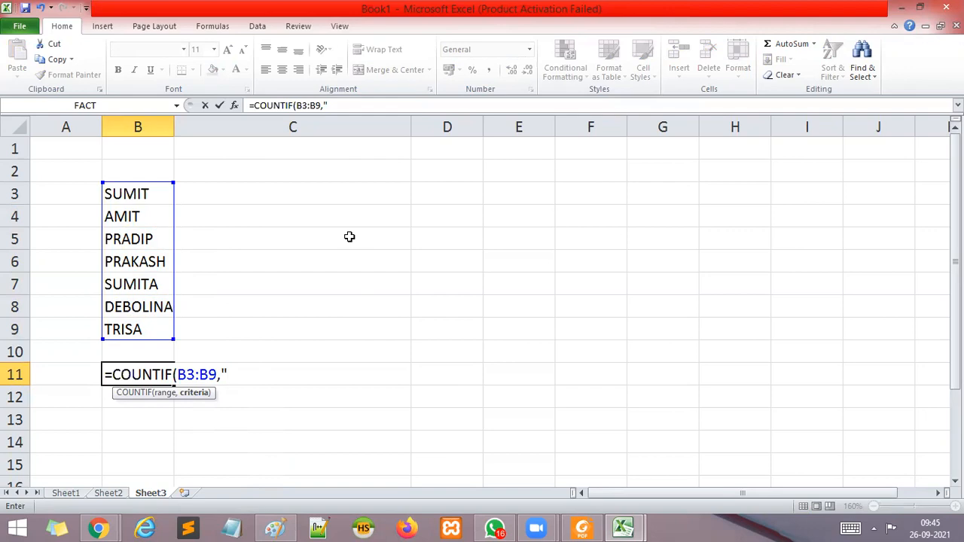
pyautogui.write('T*")')
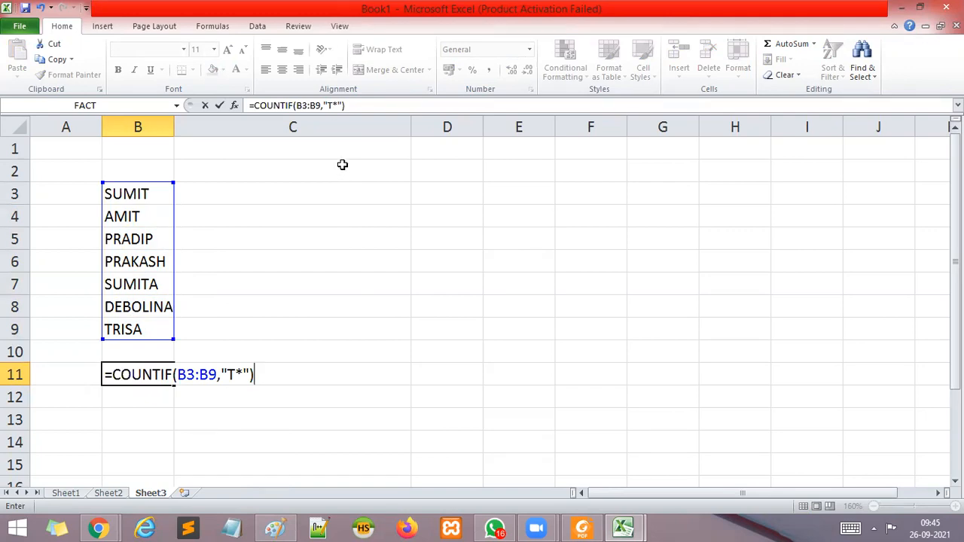
pyautogui.press('Return')
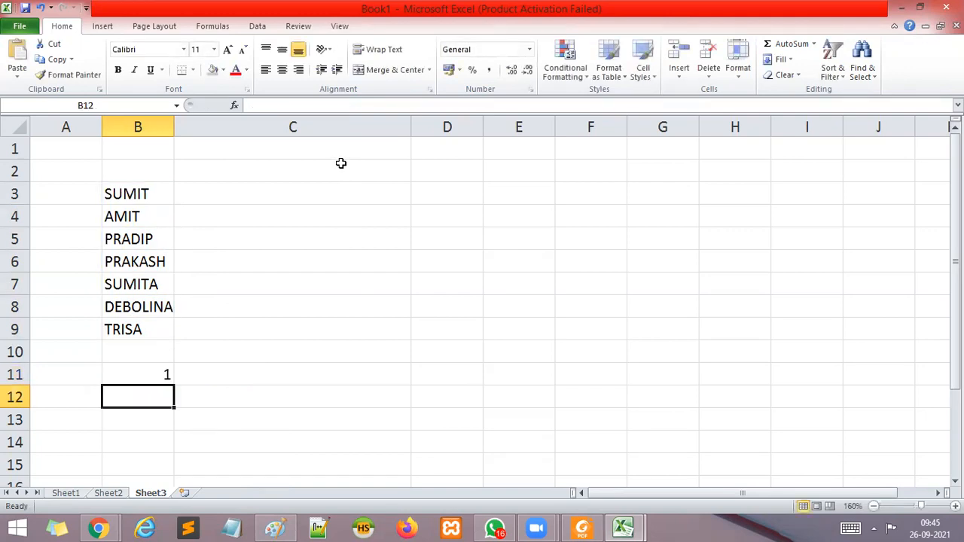
pyautogui.click(130, 374)
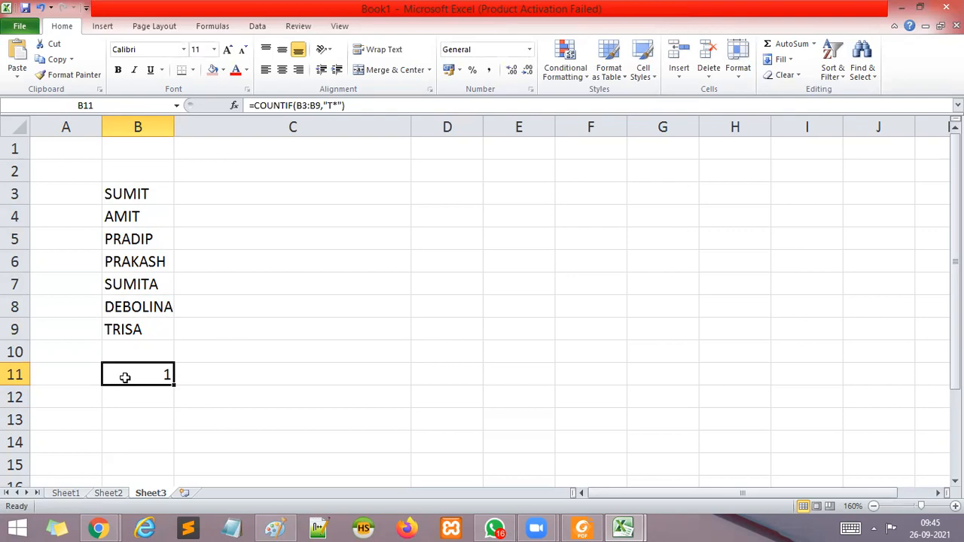
# Add another sample first name in capital letters, starting with A, in cell B2 above the list.
pyautogui.click(151, 174)
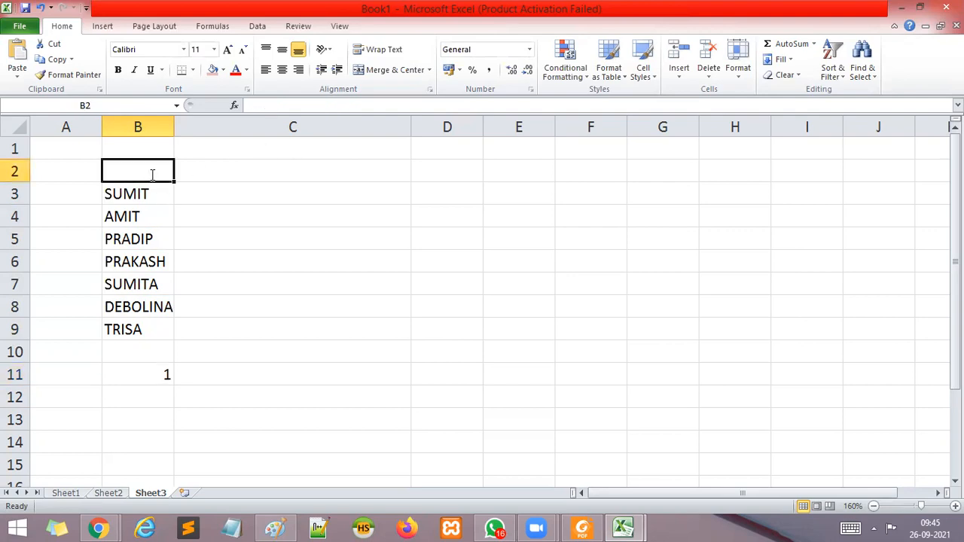
pyautogui.write('AISHANI')
pyautogui.click(291, 354)
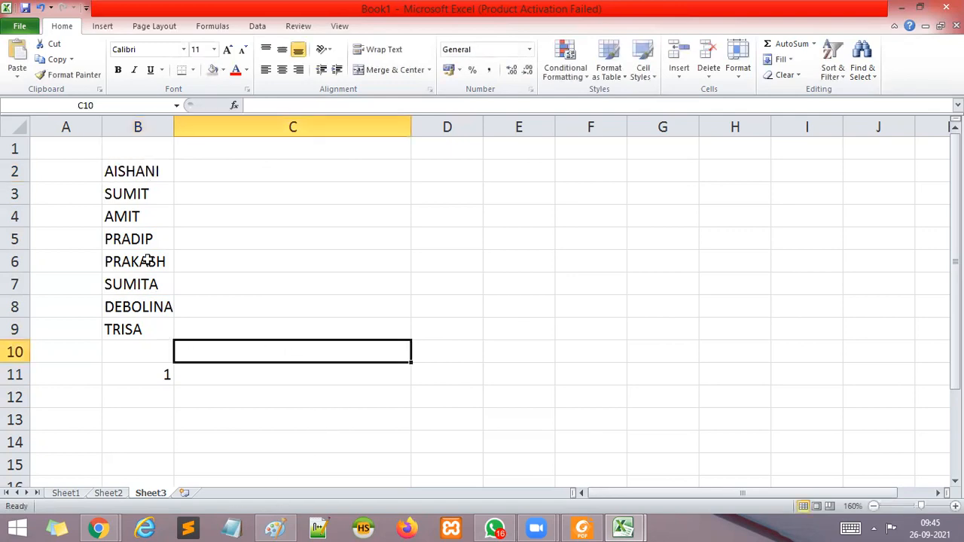
# Clear the COUNTIF formula from B11 and highlight the full list of names in B2:B9.
pyautogui.click(163, 370)
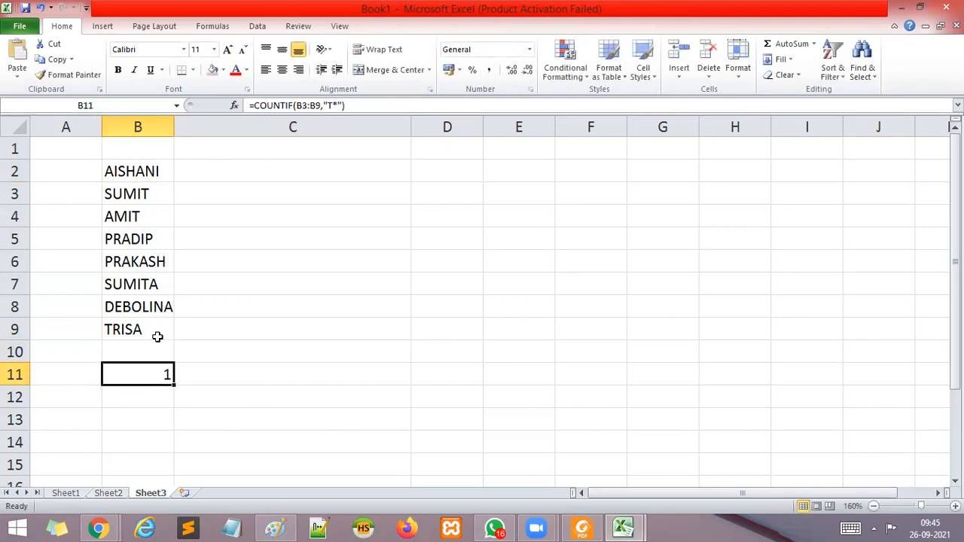
pyautogui.press('Delete')
pyautogui.click(312, 216)
pyautogui.moveTo(153, 175); pyautogui.dragTo(148, 331)
pyautogui.click(261, 324)
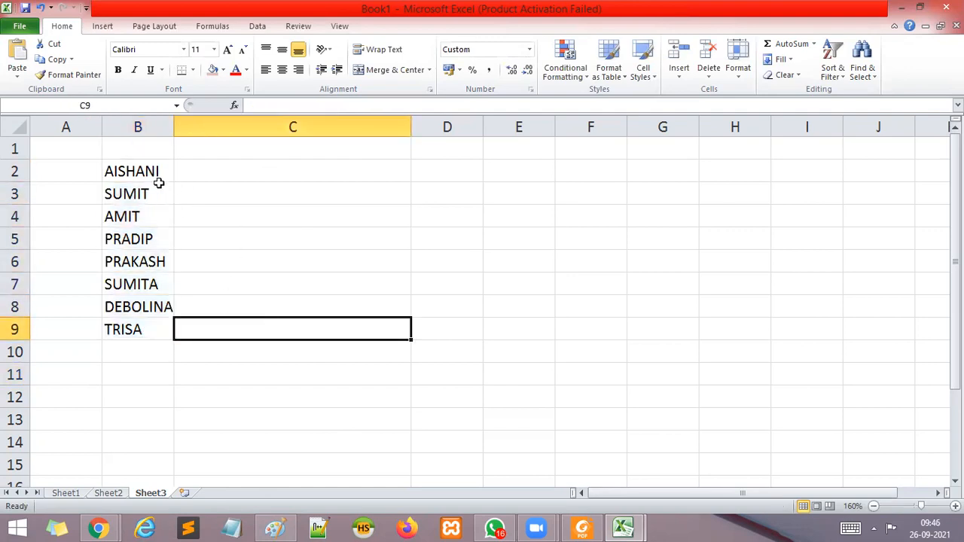
pyautogui.moveTo(126, 173); pyautogui.dragTo(139, 322)
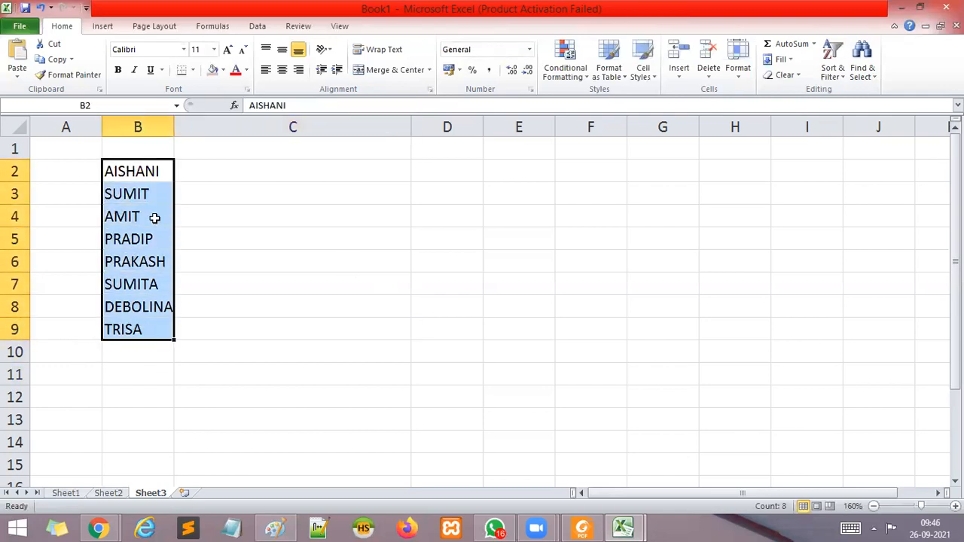
# Enter =COUNTIF(B2:B9,"A*") in cell B11 to count the names that begin with A.
pyautogui.click(131, 372)
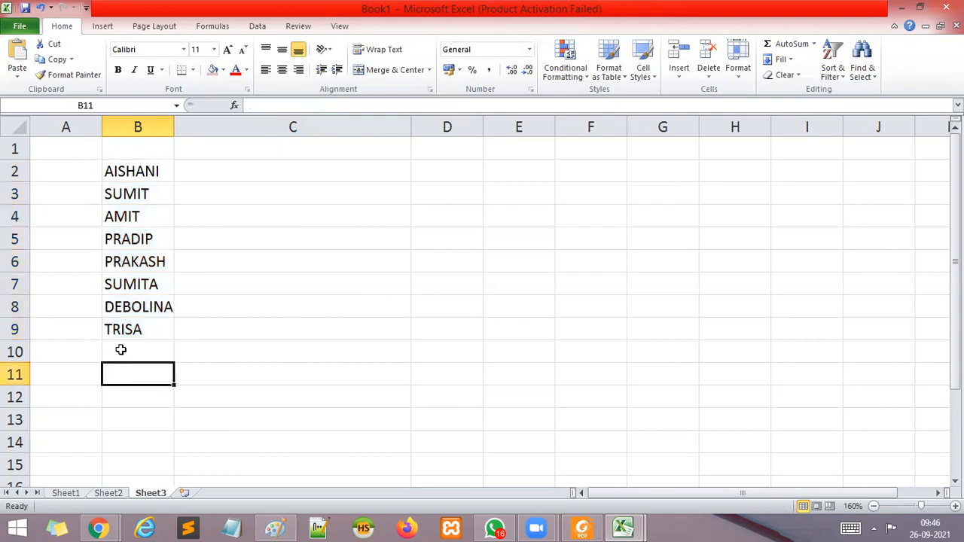
pyautogui.write('=COUN')
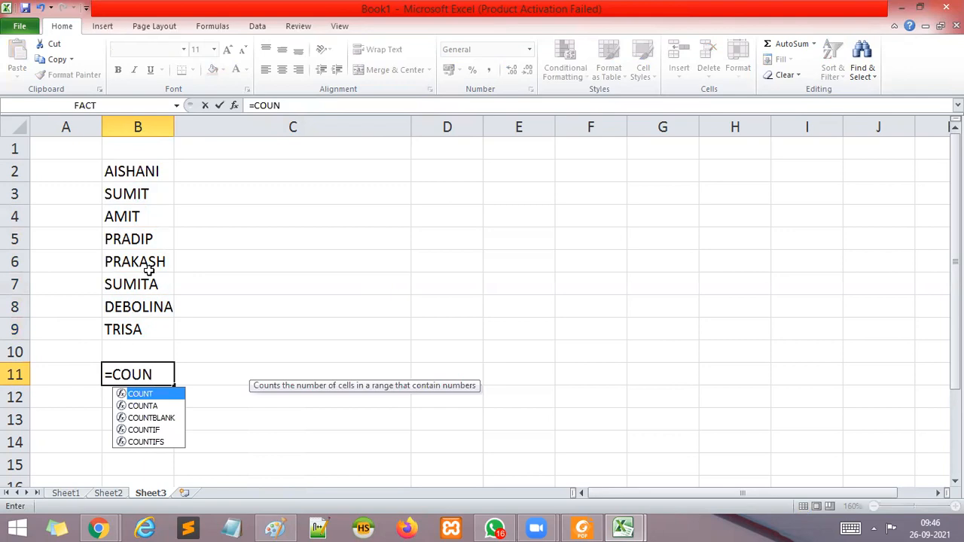
pyautogui.write('T')
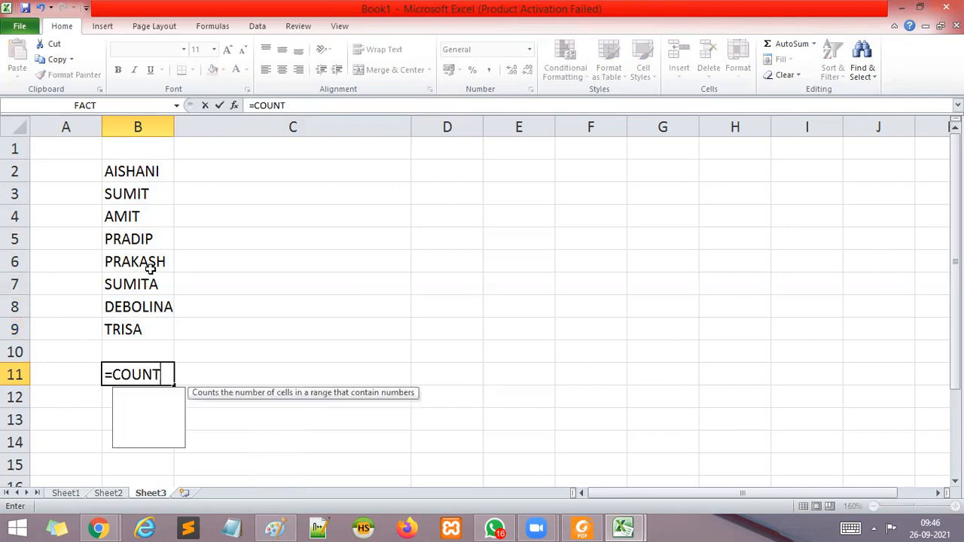
pyautogui.write('IF(')
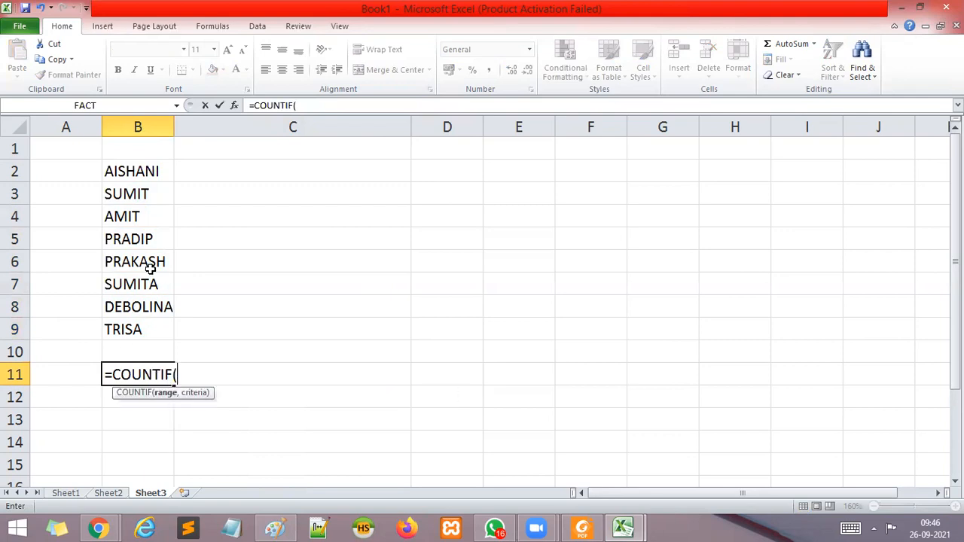
pyautogui.moveTo(147, 174); pyautogui.dragTo(132, 328)
pyautogui.write(',"')
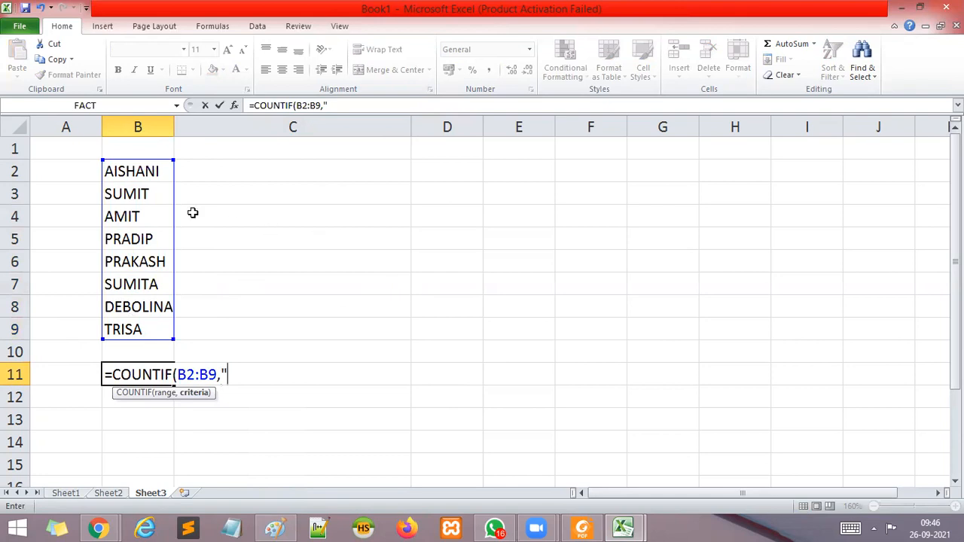
pyautogui.write('A*")')
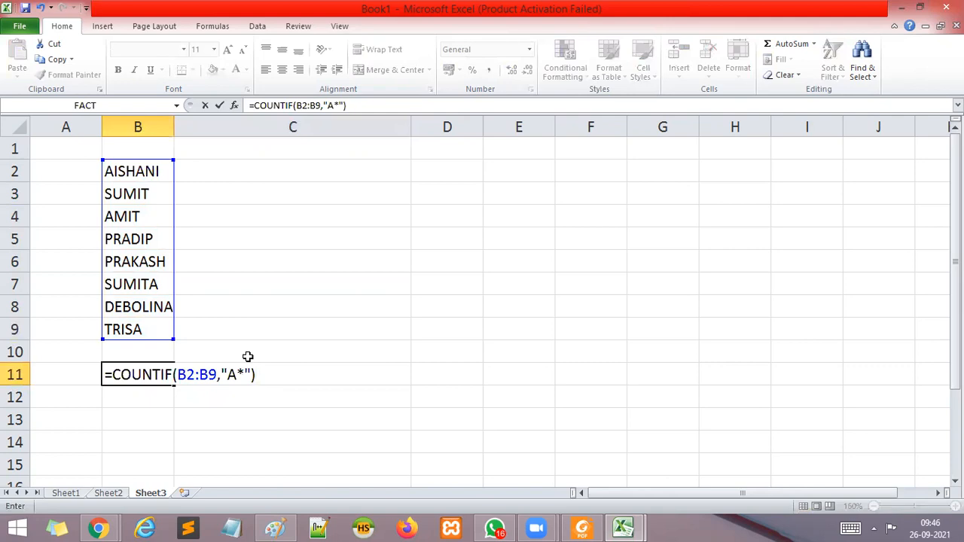
pyautogui.press('Return')
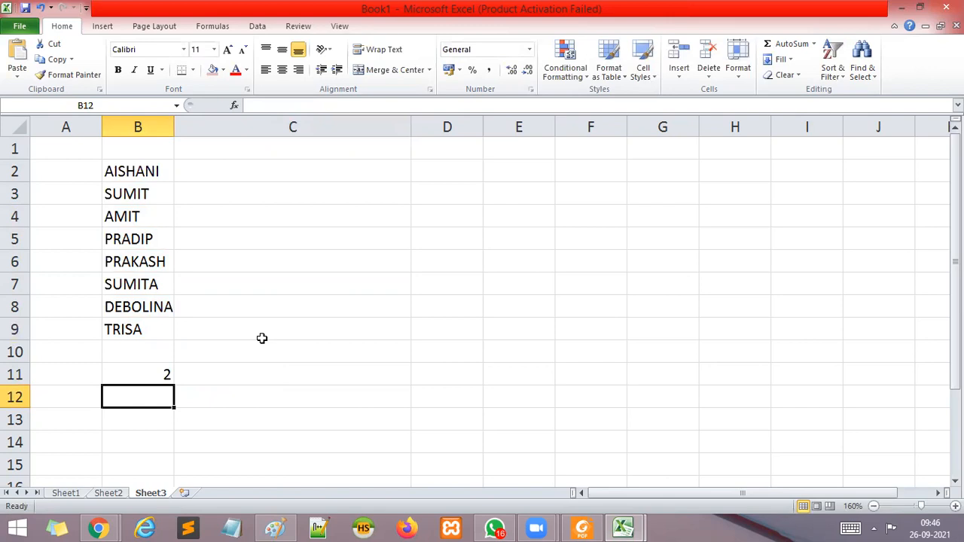
pyautogui.click(151, 373)
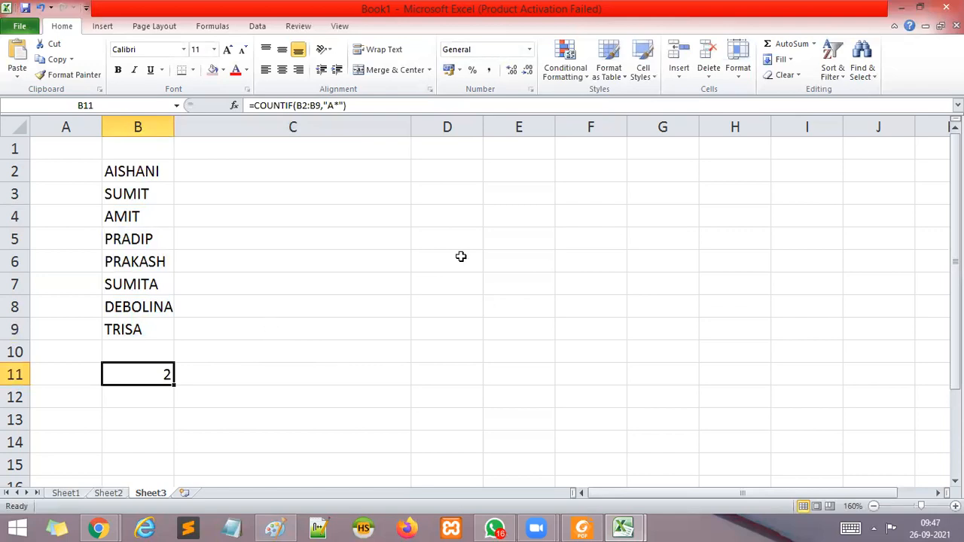
# Enter =TIME(4,200,12) in cell D5.
pyautogui.click(427, 221)
pyautogui.click(429, 236)
pyautogui.write('=TIME')
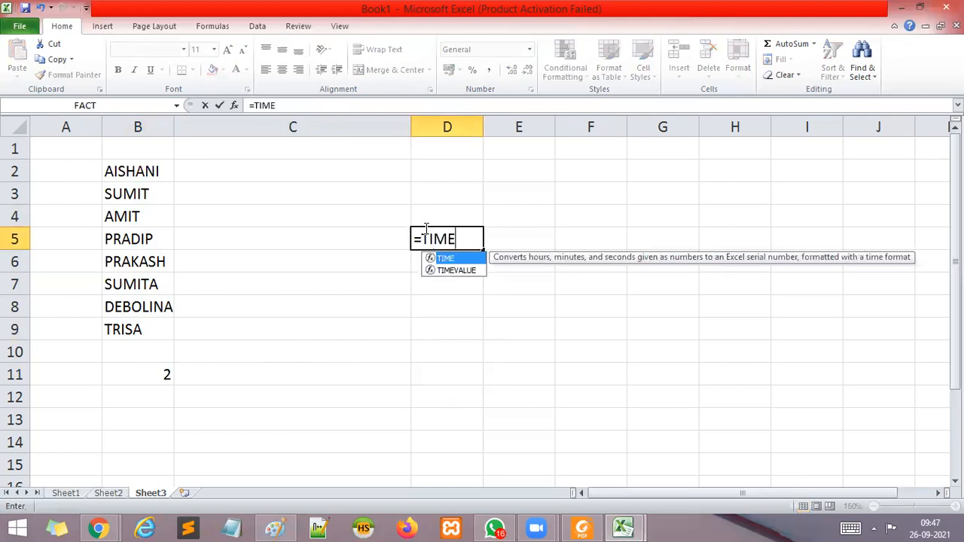
pyautogui.write('(')
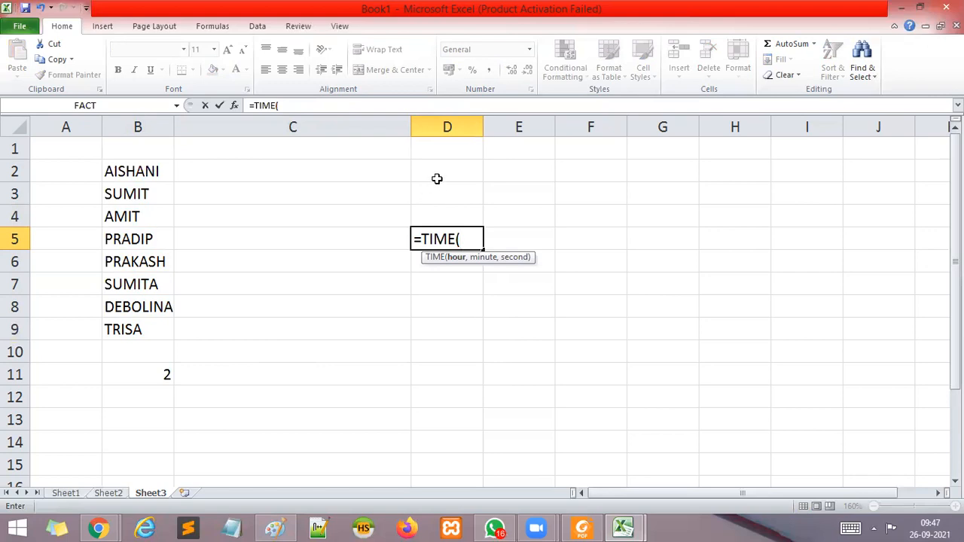
pyautogui.write('4,200,')
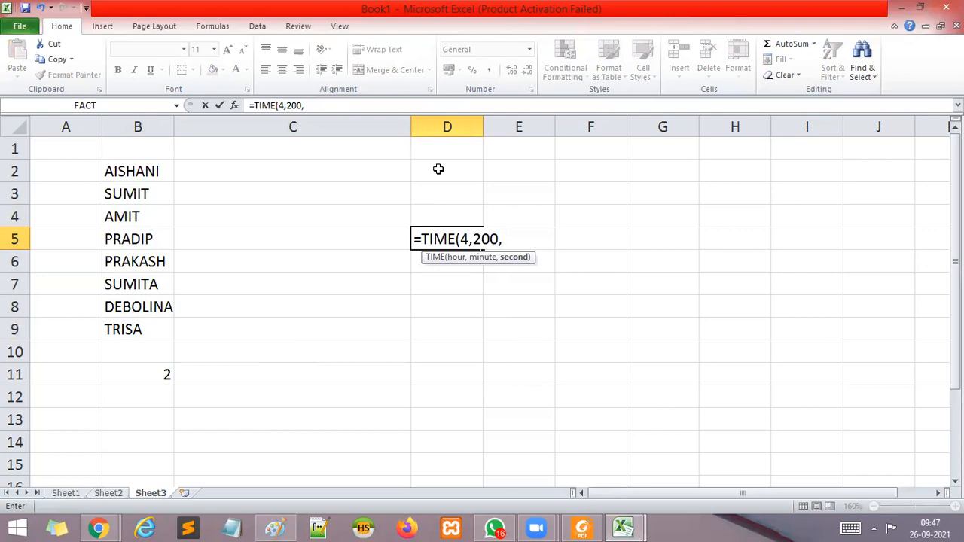
pyautogui.write('12)')
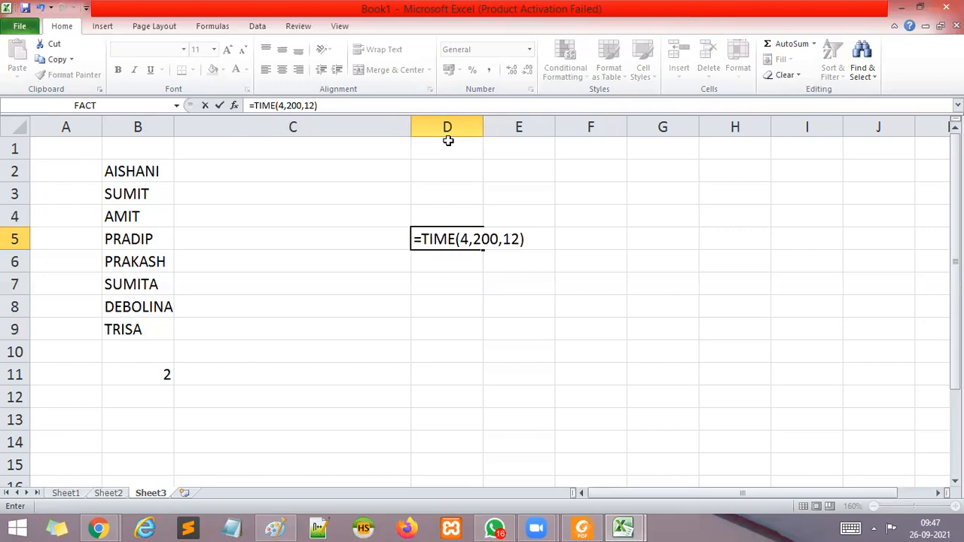
pyautogui.press('Return')
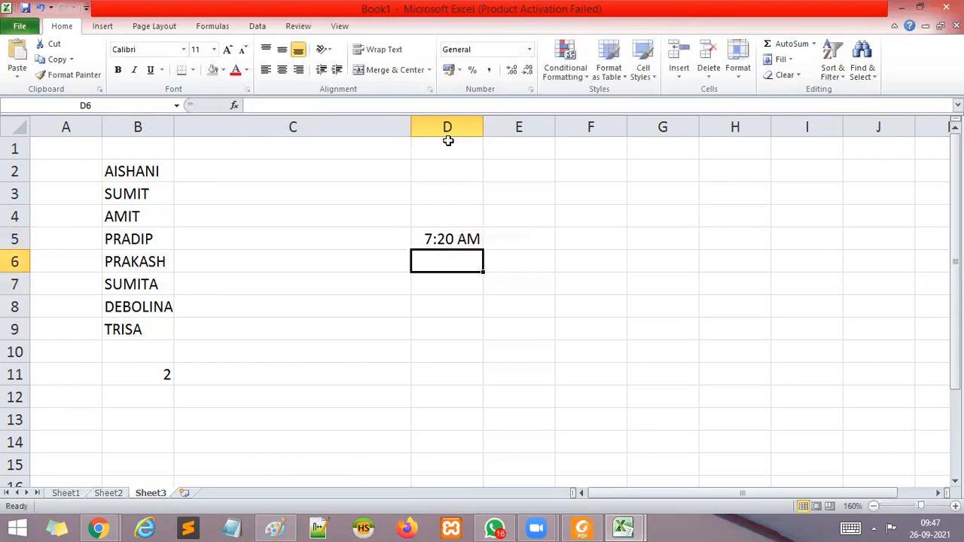
# Select cell D5 to show its TIME formula, switch to Paint and paste a screenshot of the worksheet onto the canvas.
pyautogui.click(484, 242)
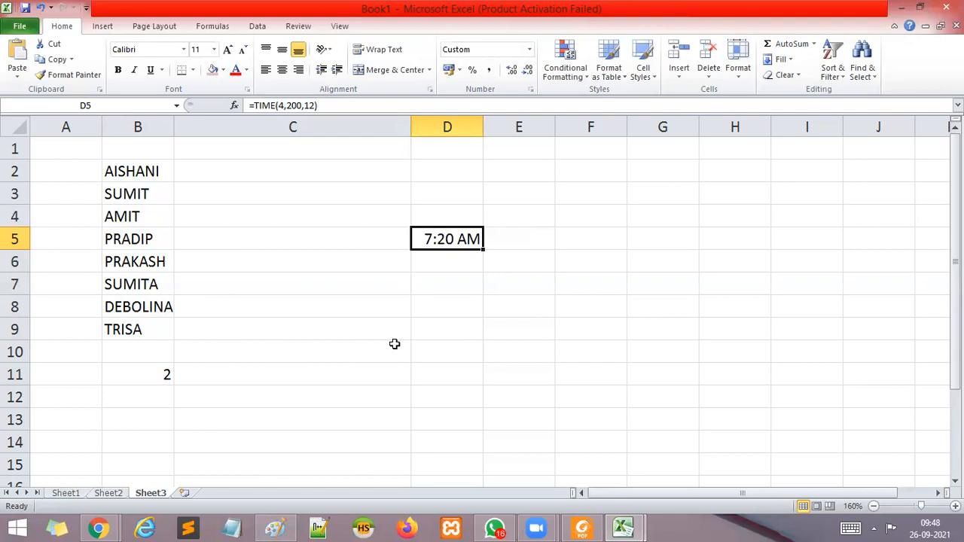
pyautogui.click(275, 528)
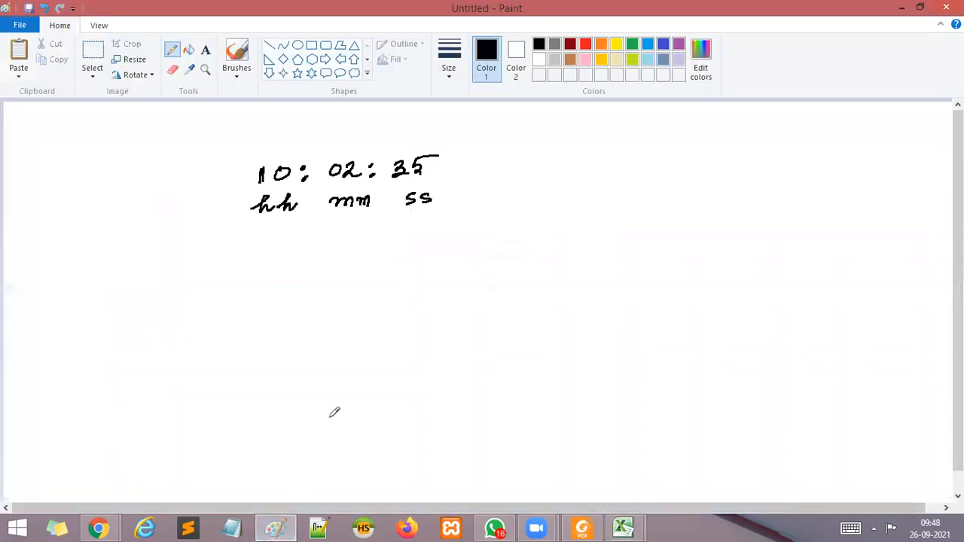
pyautogui.hotkey('ctrl', 'v')
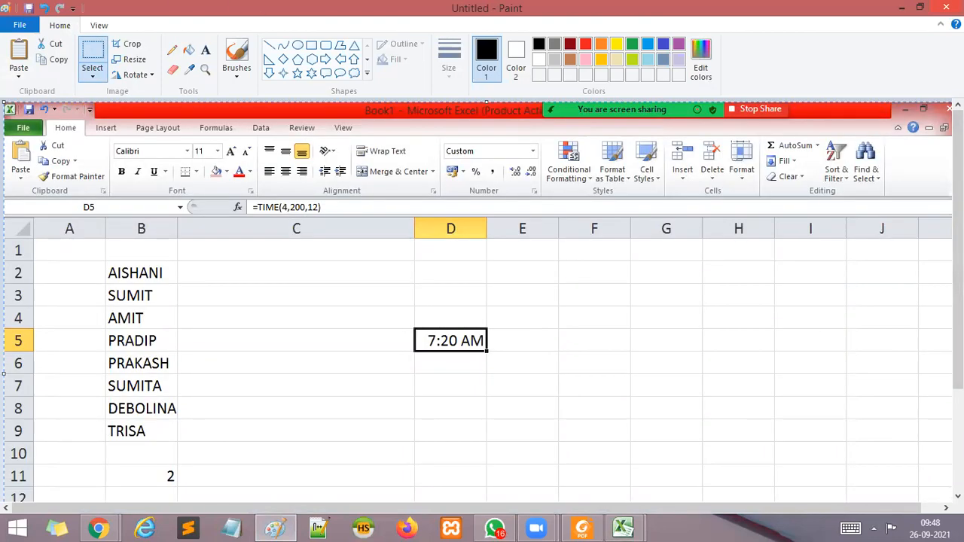
# Circle the =TIME(4,200,12) formula in the pasted screenshot with a dark red pencil of the third line thickness.
pyautogui.click(586, 45)
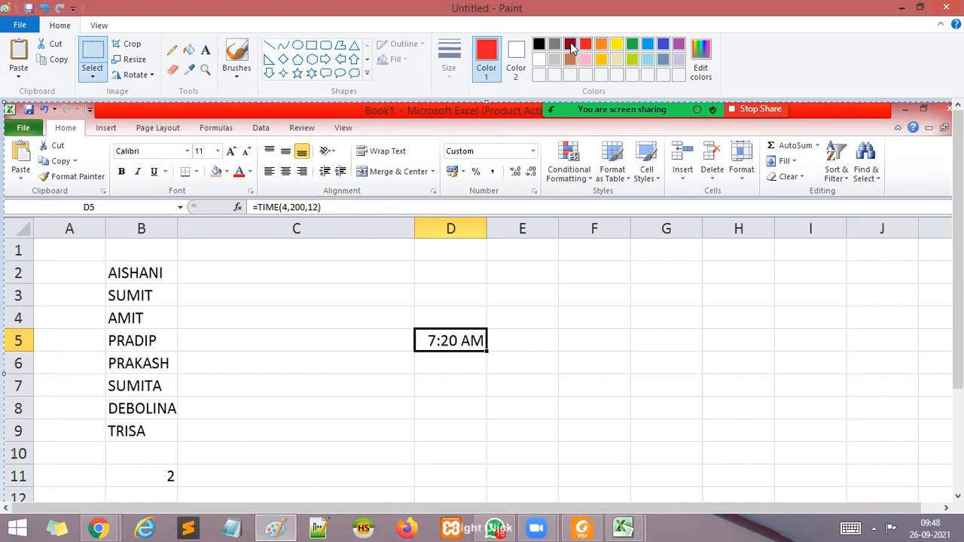
pyautogui.click(570, 45)
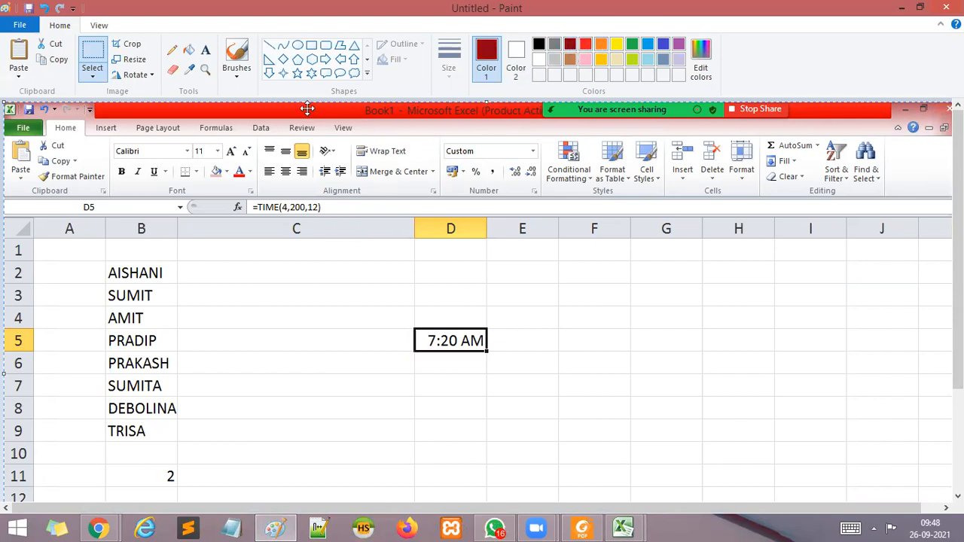
pyautogui.click(172, 50)
pyautogui.click(449, 81)
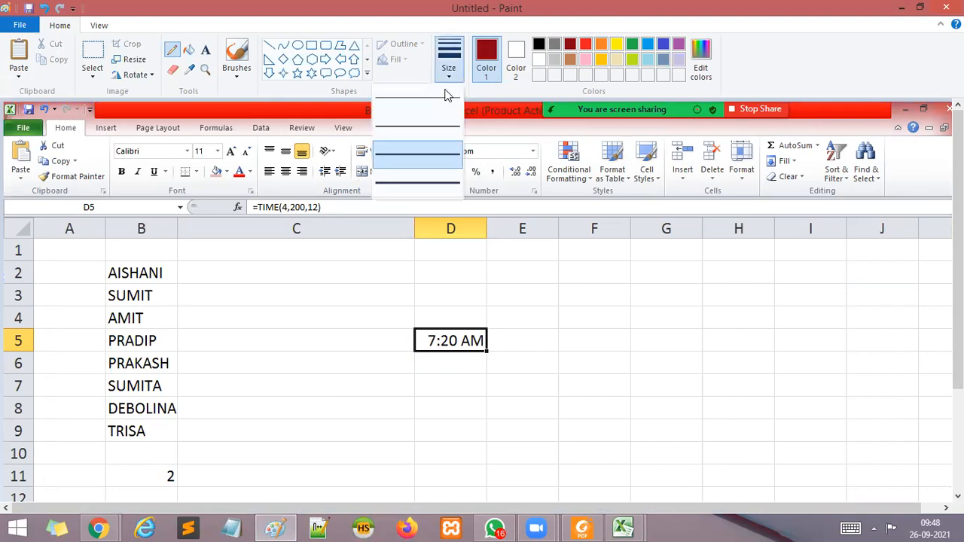
pyautogui.click(429, 157)
pyautogui.moveTo(329, 214)
pyautogui.mouseDown()
pyautogui.moveTo(305, 198)
pyautogui.moveTo(260, 198)
pyautogui.moveTo(247, 238)
pyautogui.moveTo(312, 238)
pyautogui.moveTo(328, 205)
pyautogui.mouseUp()
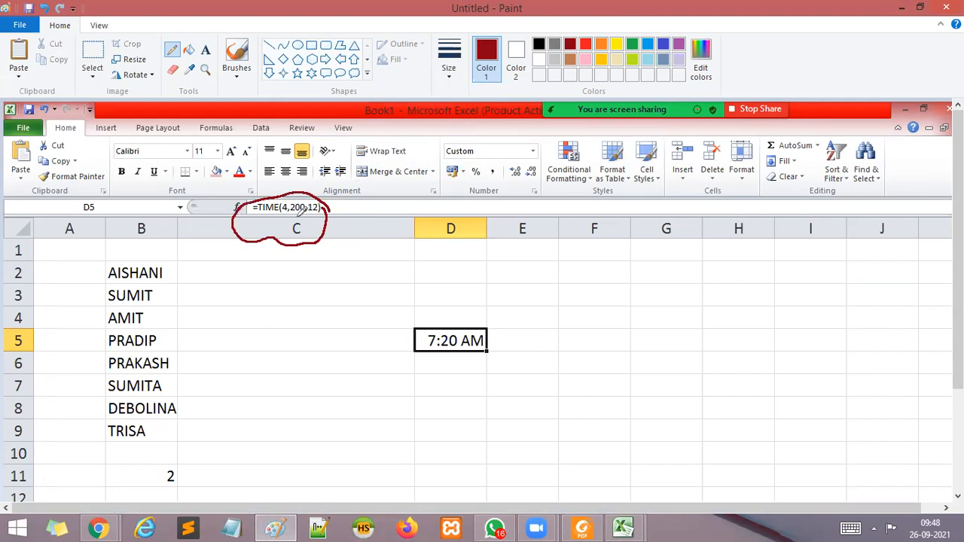
# Handwrite 200 between two slanted lines below the circled formula, followed by its conversion "3 h 20 min" and the total "7 h".
pyautogui.moveTo(256, 294)
pyautogui.mouseDown()
pyautogui.moveTo(263, 309)
pyautogui.moveTo(280, 305)
pyautogui.moveTo(290, 265)
pyautogui.moveTo(307, 315)
pyautogui.mouseUp()
pyautogui.moveTo(235, 273); pyautogui.dragTo(271, 343)
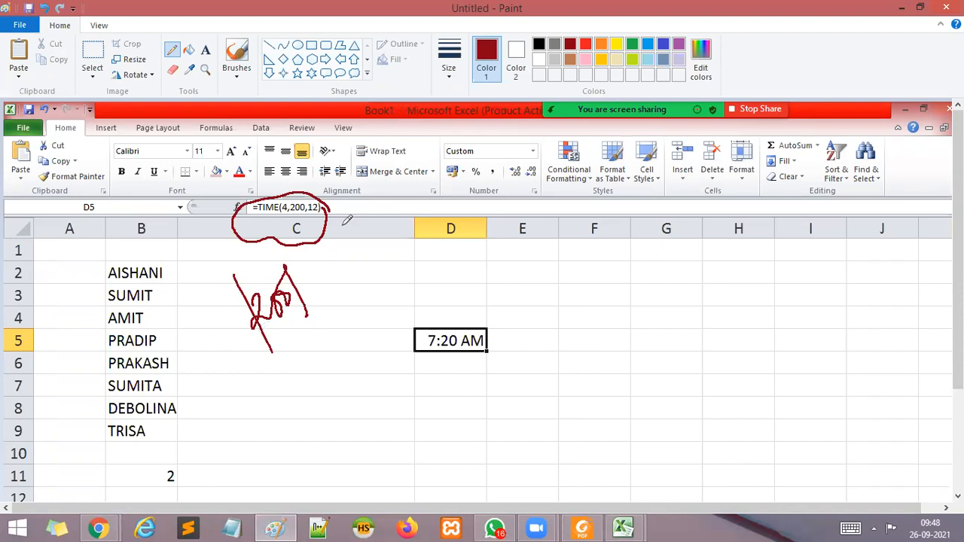
pyautogui.moveTo(291, 372); pyautogui.dragTo(343, 352)
pyautogui.moveTo(357, 310)
pyautogui.mouseDown()
pyautogui.moveTo(375, 325)
pyautogui.moveTo(423, 265)
pyautogui.moveTo(434, 271)
pyautogui.mouseUp()
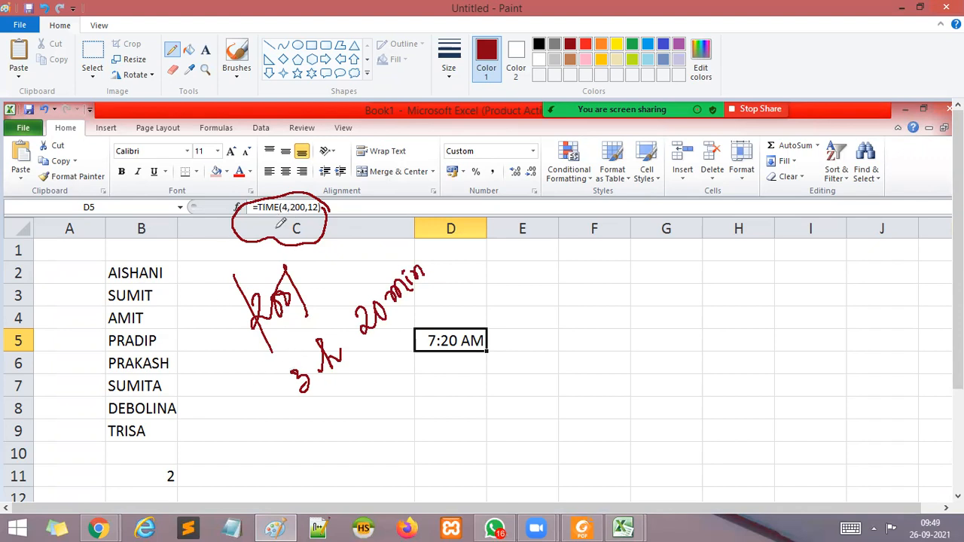
pyautogui.moveTo(318, 436)
pyautogui.mouseDown()
pyautogui.moveTo(339, 415)
pyautogui.moveTo(354, 474)
pyautogui.mouseUp()
pyautogui.moveTo(351, 409)
pyautogui.mouseDown()
pyautogui.moveTo(354, 437)
pyautogui.moveTo(376, 435)
pyautogui.moveTo(377, 416)
pyautogui.mouseUp()
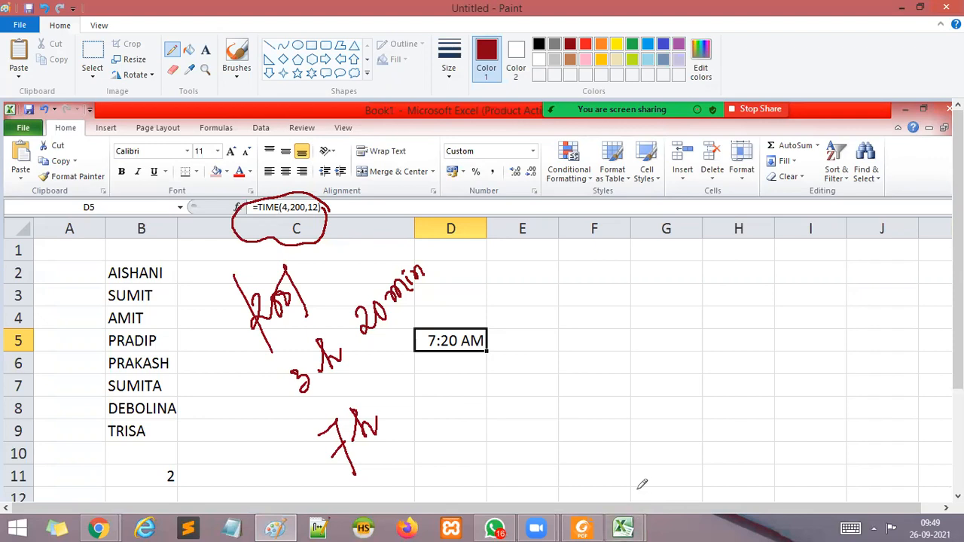
pyautogui.moveTo(623, 528)
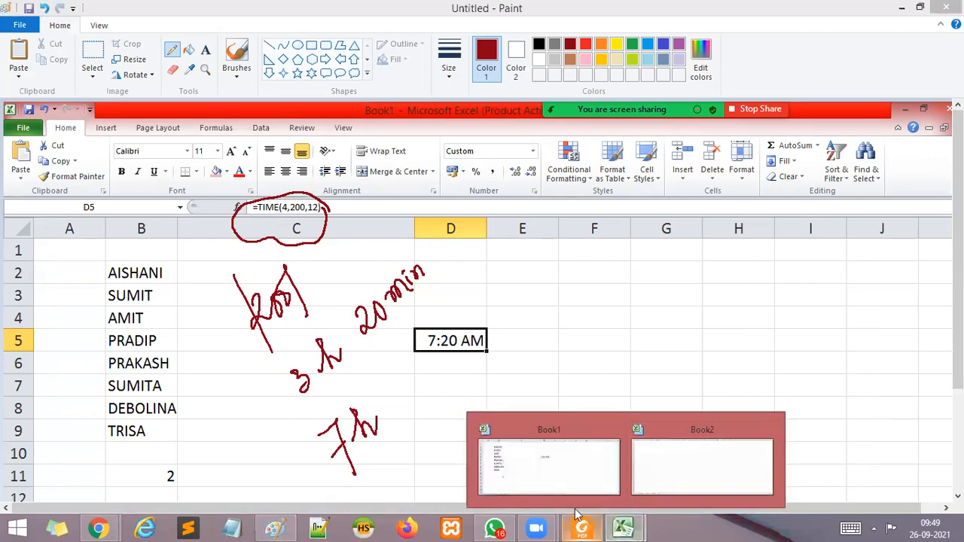
pyautogui.click(693, 474)
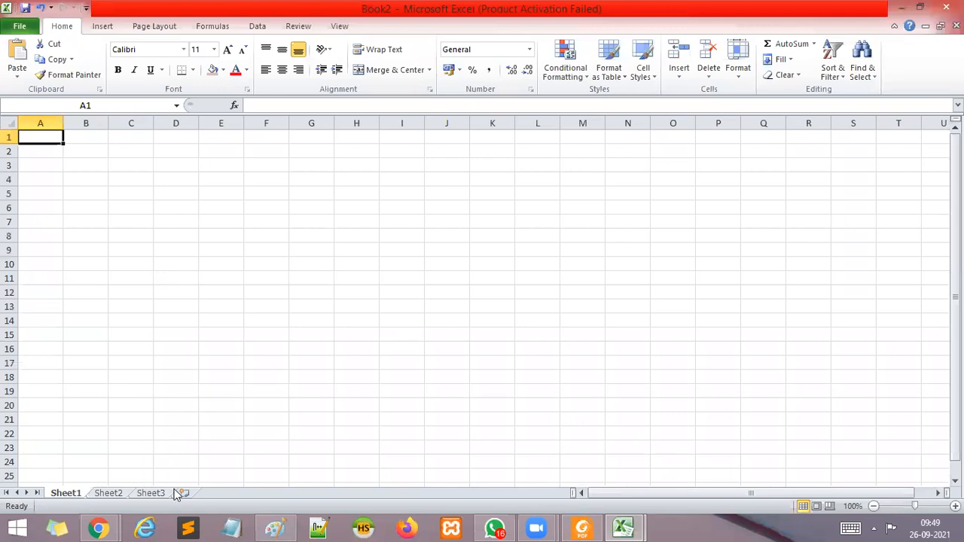
pyautogui.click(115, 493)
pyautogui.click(69, 494)
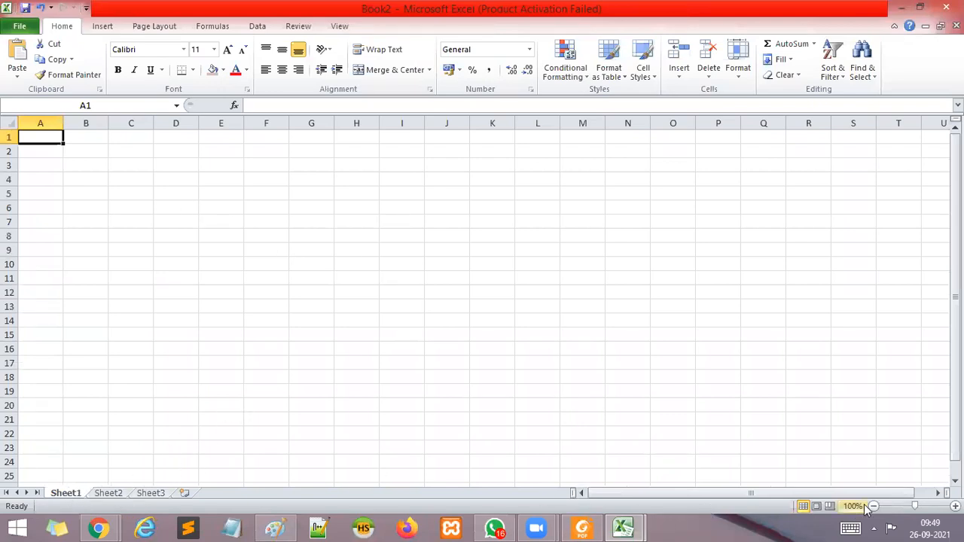
# Switch to the Book1 workbook in Excel and write the formula =TIME(8,500,25) in cell D9, leaving the cell in edit mode.
pyautogui.moveTo(624, 525)
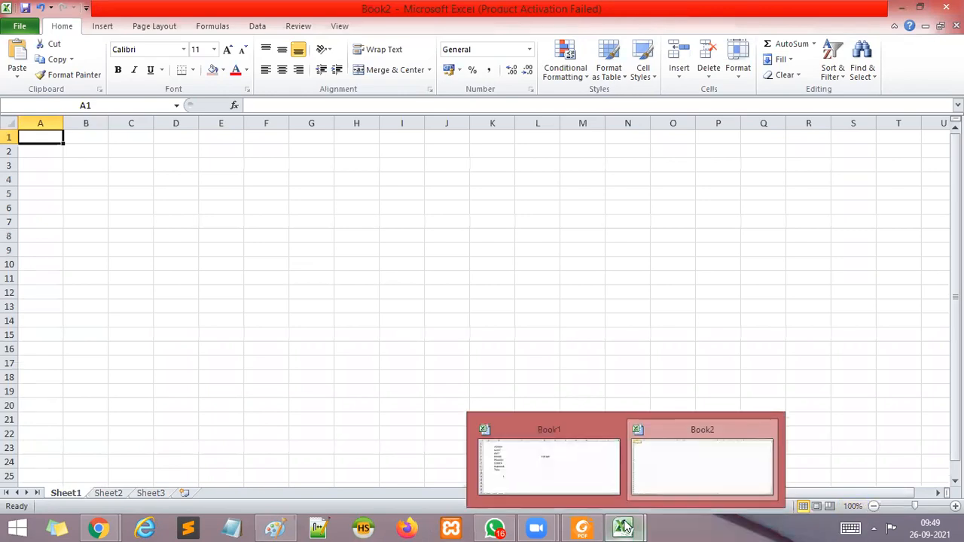
pyautogui.click(553, 477)
pyautogui.click(488, 323)
pyautogui.click(454, 244)
pyautogui.click(431, 329)
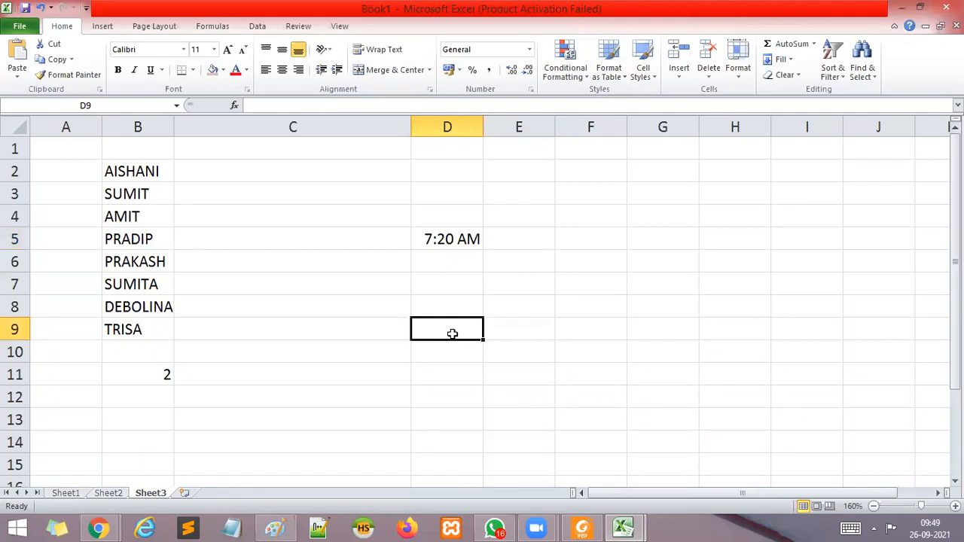
pyautogui.write('=TI')
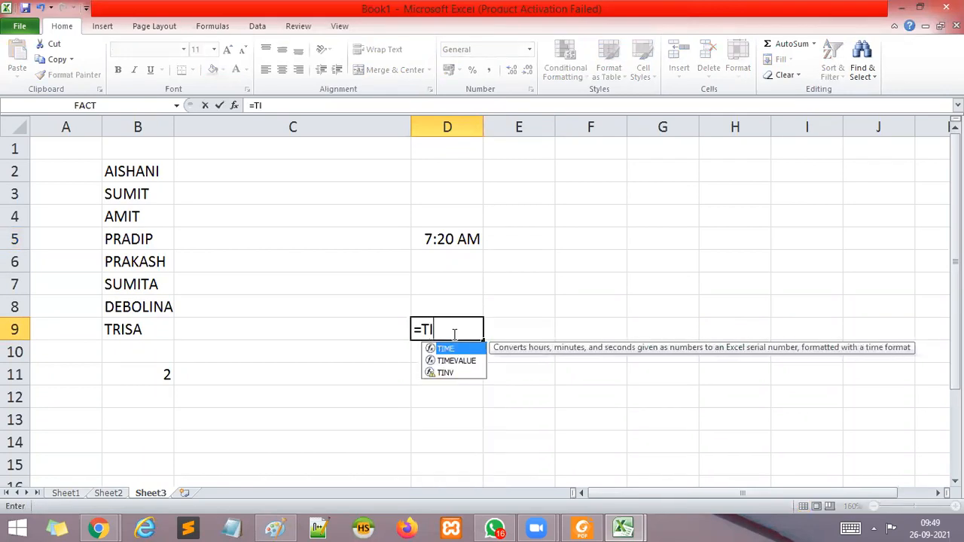
pyautogui.write('ME(')
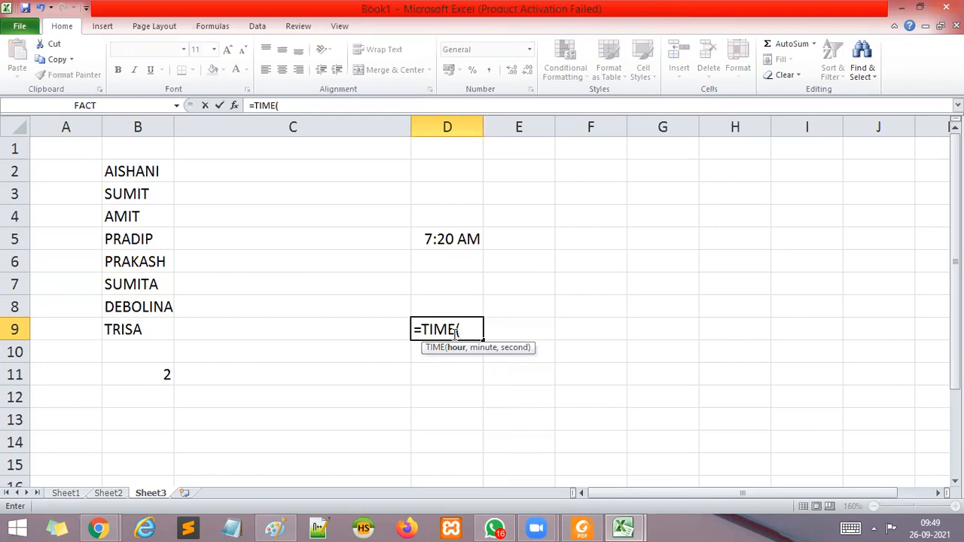
pyautogui.write('8,')
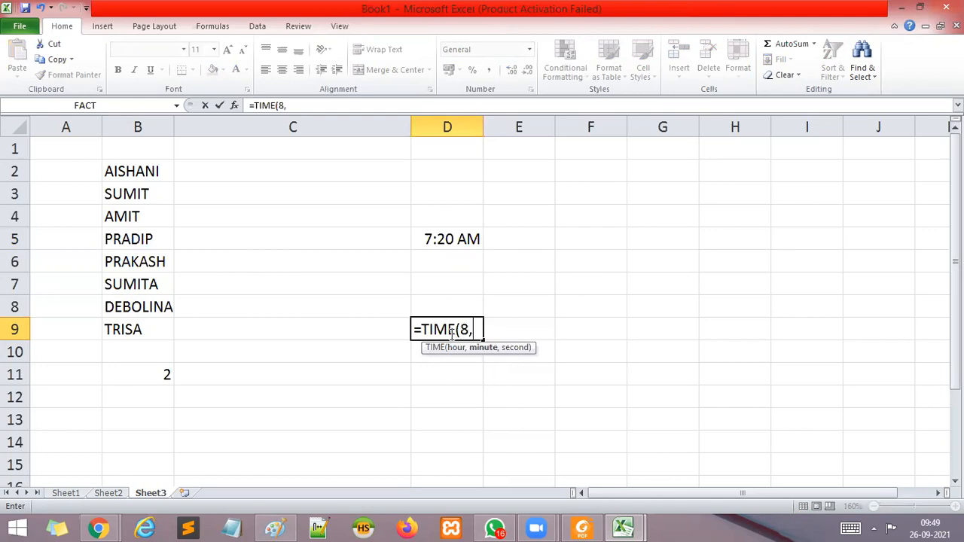
pyautogui.write('500,')
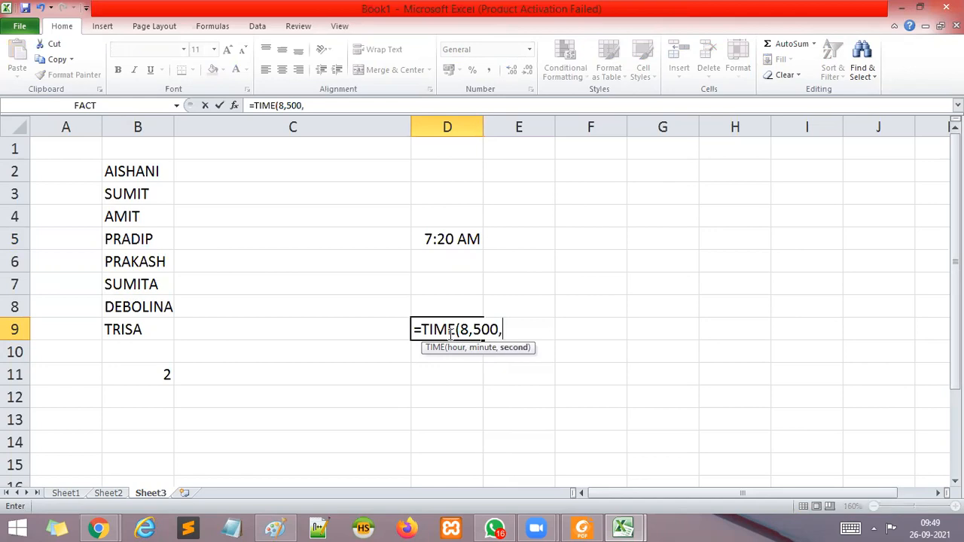
pyautogui.write('25)')
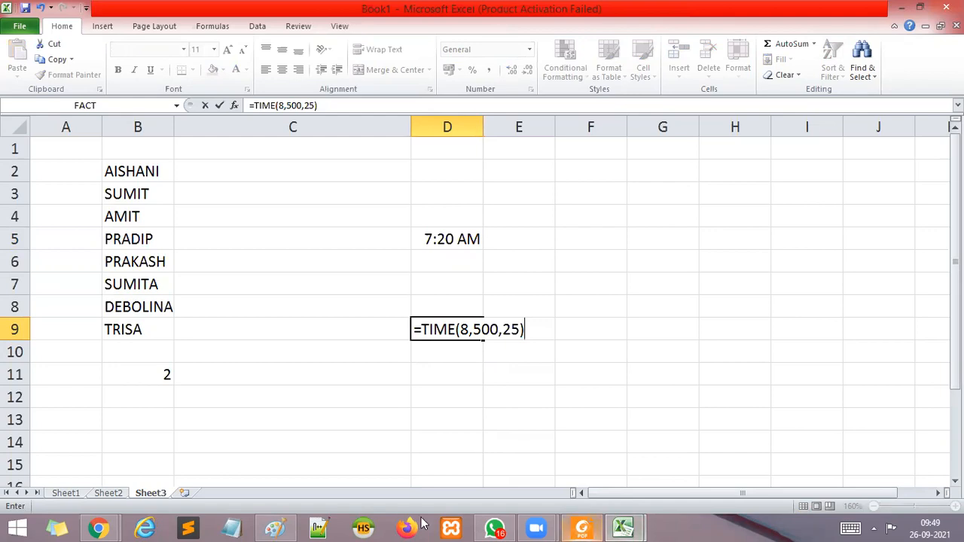
# Switch to Paint and paste a new screenshot of the worksheet showing the D9 formula over the earlier notes.
pyautogui.click(275, 528)
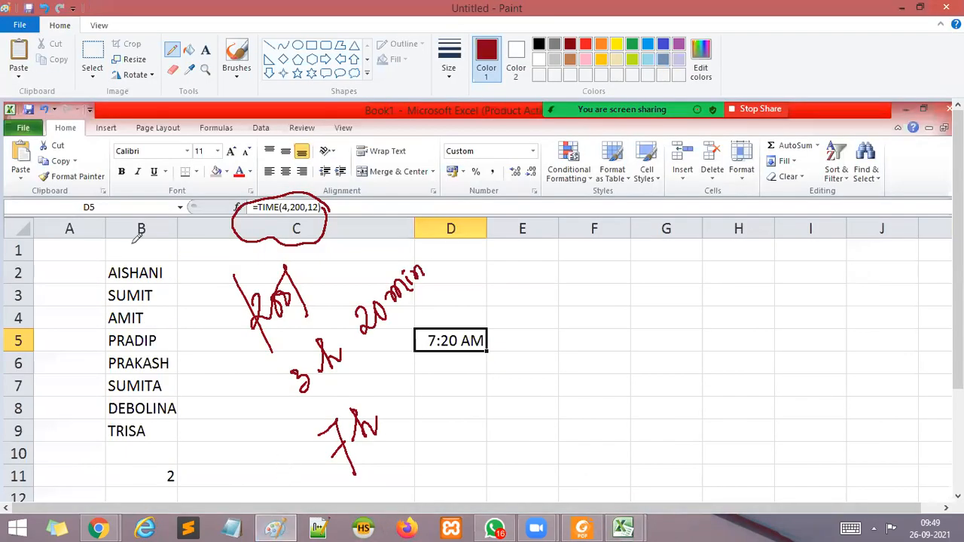
pyautogui.hotkey('ctrl', 'v')
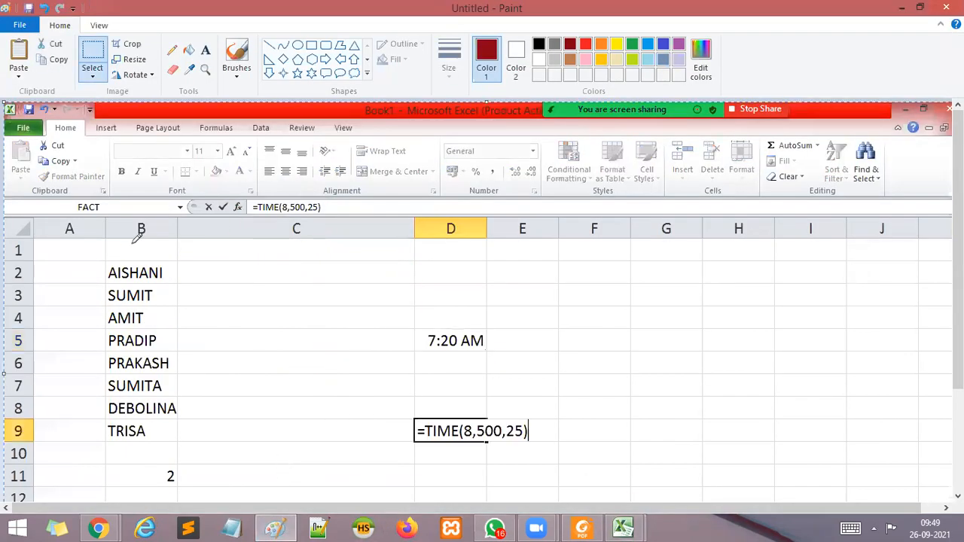
pyautogui.scroll(-3, 560, 415)
pyautogui.scroll(2, 561, 414)
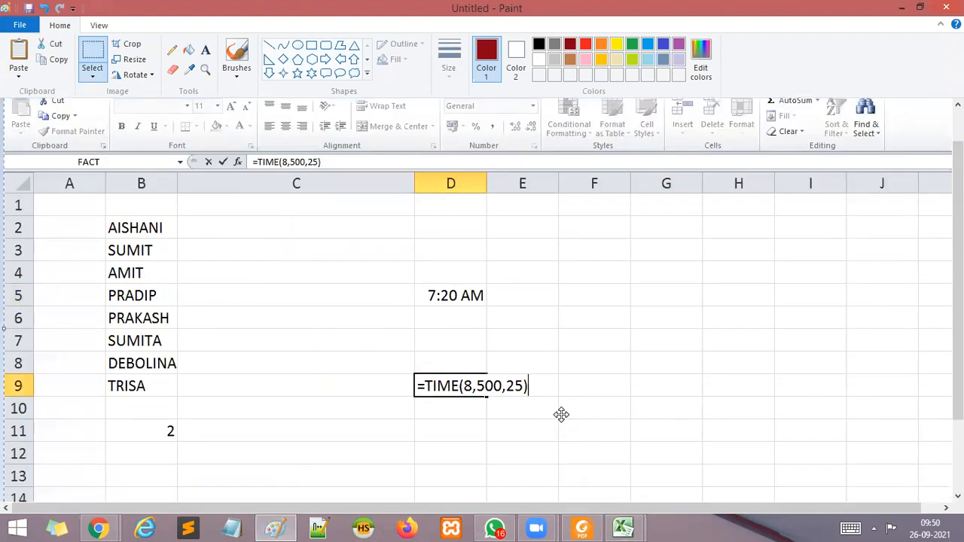
# Handwrite "500 min" between two lines in the empty cells around column G, using a red pencil of the third line thickness.
pyautogui.click(172, 53)
pyautogui.click(449, 67)
pyautogui.click(435, 156)
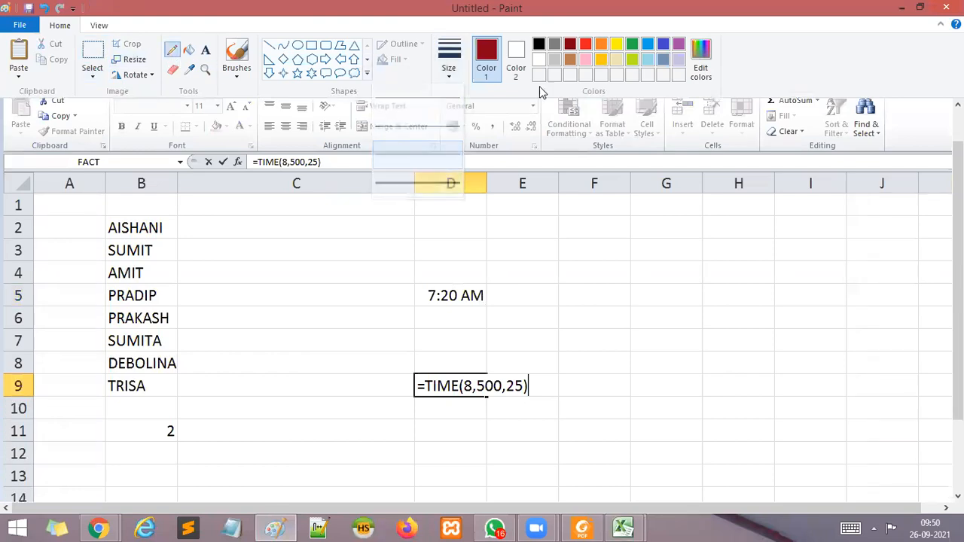
pyautogui.click(586, 45)
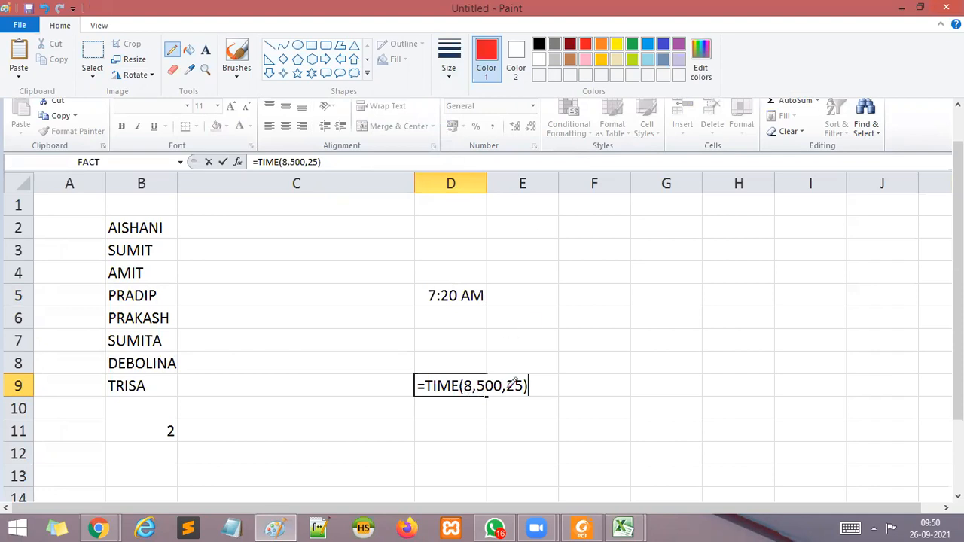
pyautogui.moveTo(631, 258)
pyautogui.mouseDown()
pyautogui.moveTo(645, 273)
pyautogui.moveTo(648, 256)
pyautogui.moveTo(675, 256)
pyautogui.moveTo(684, 243)
pyautogui.mouseUp()
pyautogui.moveTo(708, 220); pyautogui.dragTo(726, 220)
pyautogui.moveTo(630, 305); pyautogui.dragTo(728, 241)
pyautogui.moveTo(624, 245); pyautogui.dragTo(702, 203)
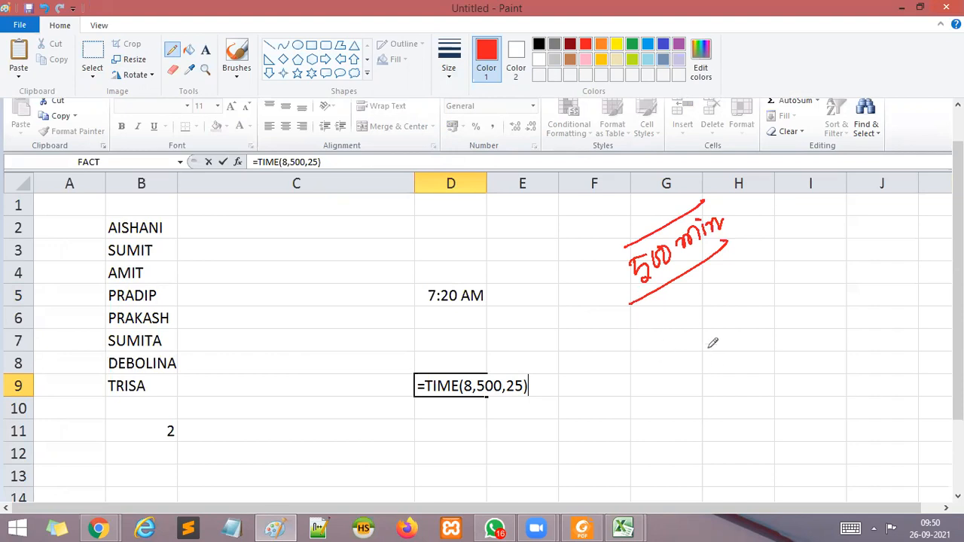
# Sketch the division of 500 by 60 below the "500 min" note and write its result as "8 h 20 min".
pyautogui.moveTo(726, 271)
pyautogui.mouseDown()
pyautogui.moveTo(729, 298)
pyautogui.moveTo(745, 265)
pyautogui.moveTo(769, 260)
pyautogui.moveTo(795, 285)
pyautogui.moveTo(743, 325)
pyautogui.mouseUp()
pyautogui.moveTo(690, 294)
pyautogui.mouseDown()
pyautogui.moveTo(692, 324)
pyautogui.moveTo(703, 301)
pyautogui.mouseUp()
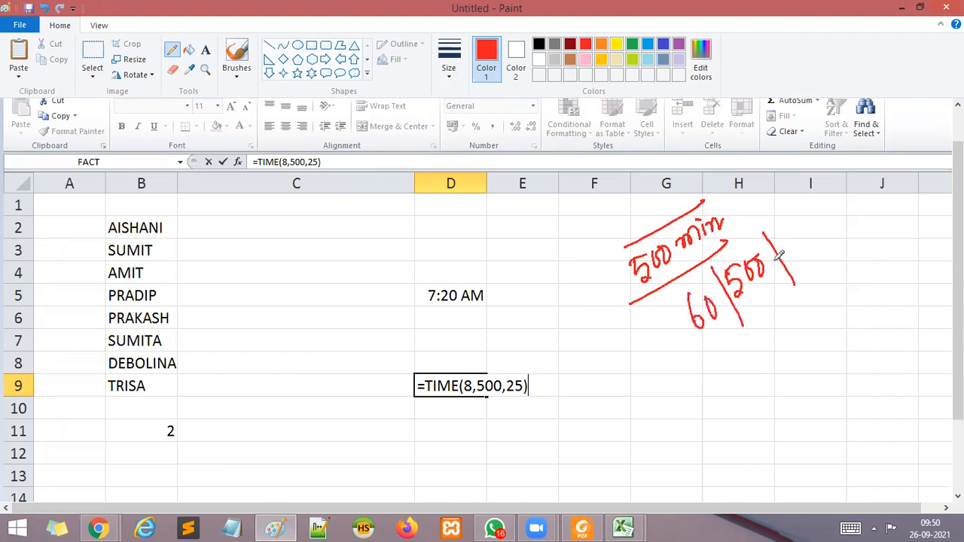
pyautogui.moveTo(787, 241)
pyautogui.mouseDown()
pyautogui.moveTo(788, 257)
pyautogui.moveTo(797, 239)
pyautogui.moveTo(790, 250)
pyautogui.mouseUp()
pyautogui.moveTo(626, 394)
pyautogui.mouseDown()
pyautogui.moveTo(633, 407)
pyautogui.moveTo(629, 397)
pyautogui.moveTo(669, 392)
pyautogui.mouseUp()
pyautogui.moveTo(696, 356)
pyautogui.mouseDown()
pyautogui.moveTo(734, 345)
pyautogui.moveTo(767, 319)
pyautogui.mouseUp()
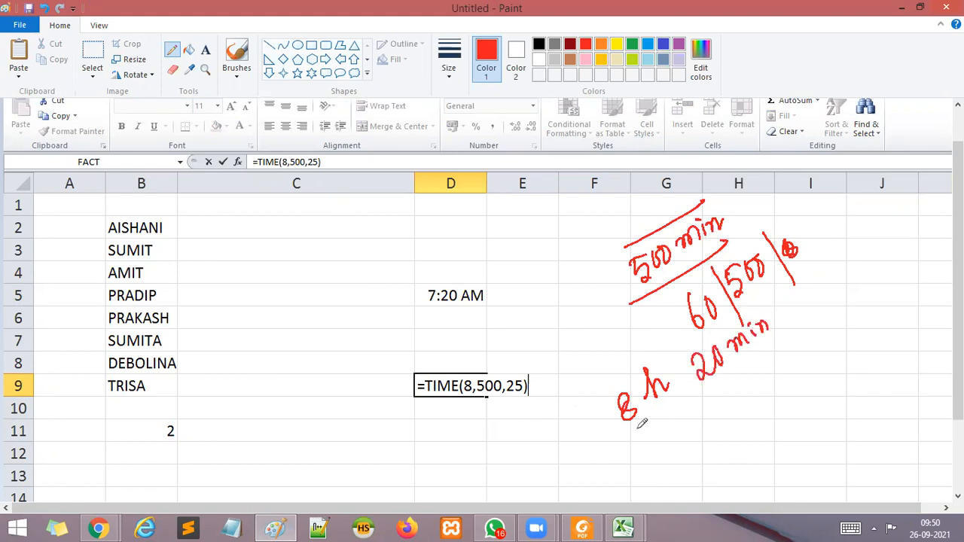
# Draw a curved arrow from the 8 h note to the TIME formula and write the totals 16 and 20 underneath.
pyautogui.moveTo(617, 413)
pyautogui.mouseDown()
pyautogui.moveTo(532, 461)
pyautogui.moveTo(458, 399)
pyautogui.moveTo(475, 407)
pyautogui.mouseUp()
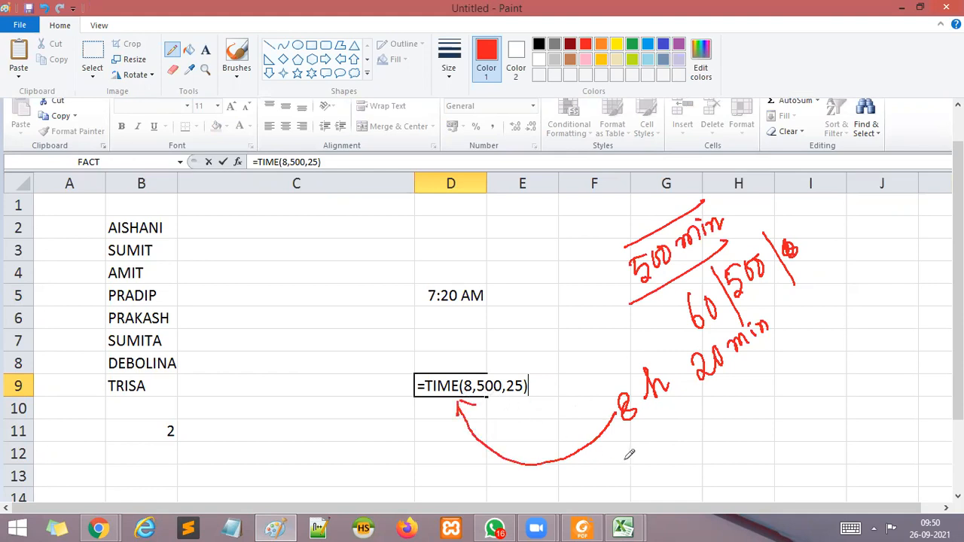
pyautogui.moveTo(624, 450); pyautogui.dragTo(628, 467)
pyautogui.moveTo(649, 435)
pyautogui.mouseDown()
pyautogui.moveTo(644, 461)
pyautogui.moveTo(641, 450)
pyautogui.mouseUp()
pyautogui.moveTo(695, 400)
pyautogui.mouseDown()
pyautogui.moveTo(714, 419)
pyautogui.moveTo(720, 391)
pyautogui.mouseUp()
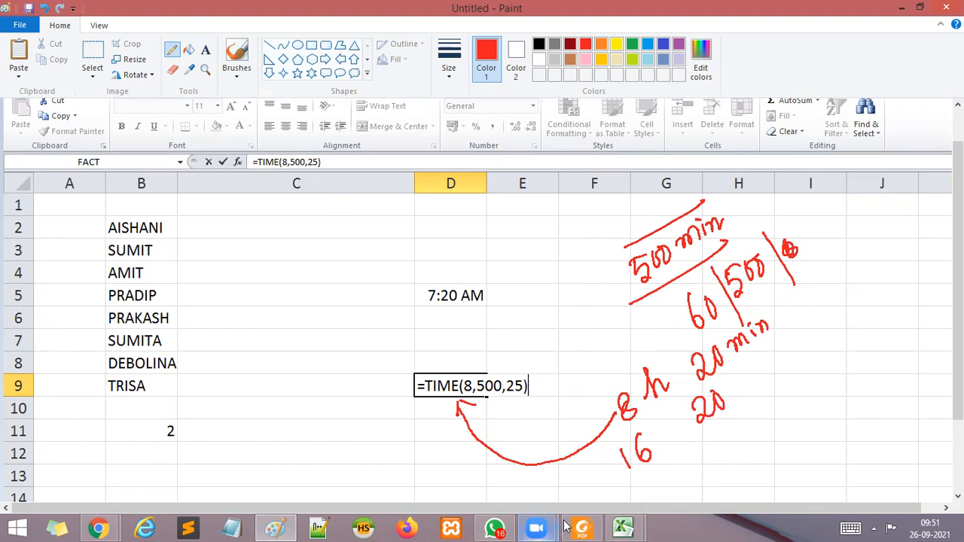
# Switch to the Book1 workbook in Excel and commit the =TIME(8,500,25) formula in cell D9.
pyautogui.moveTo(623, 527)
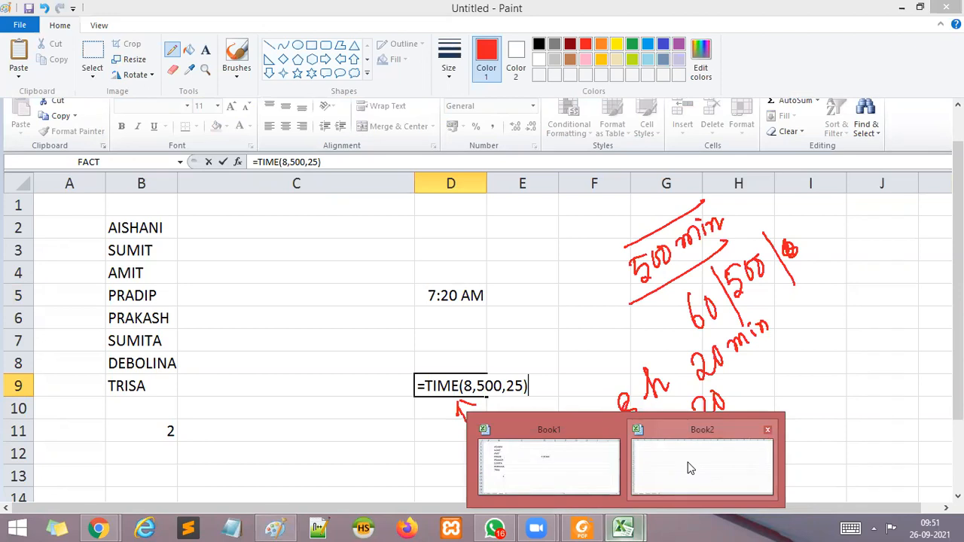
pyautogui.click(486, 452)
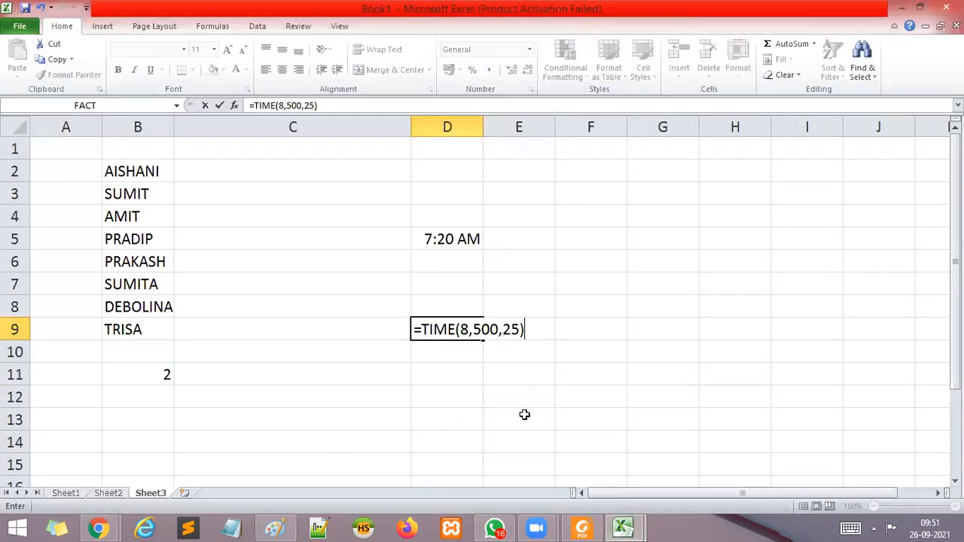
pyautogui.press('Return')
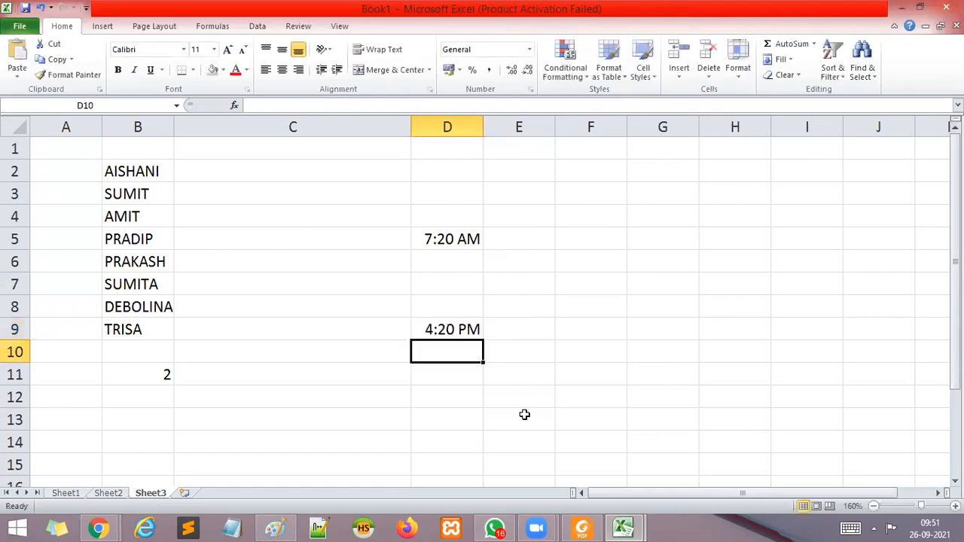
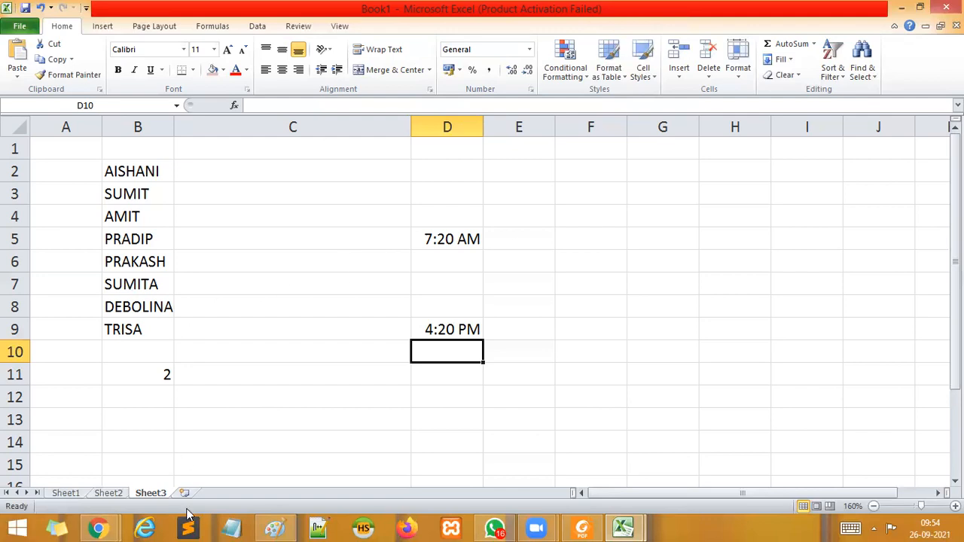
# Insert a new blank worksheet after Sheet3.
pyautogui.click(955, 506)
pyautogui.click(955, 507)
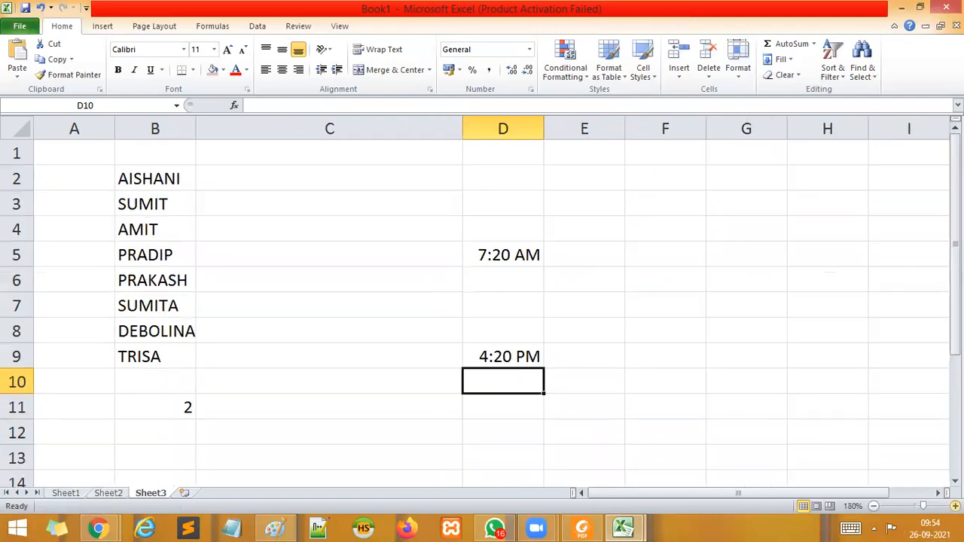
pyautogui.click(956, 507)
pyautogui.click(955, 507)
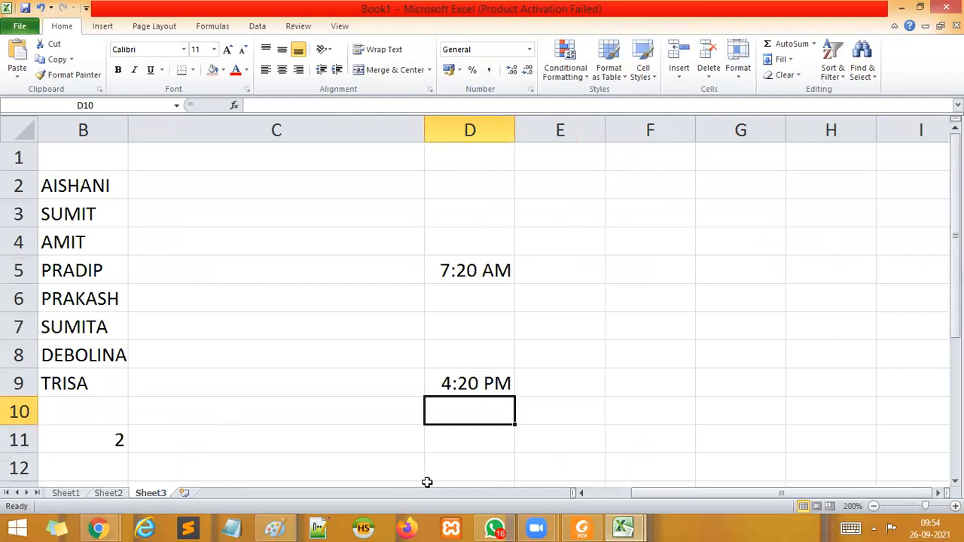
pyautogui.moveTo(706, 493); pyautogui.dragTo(236, 494)
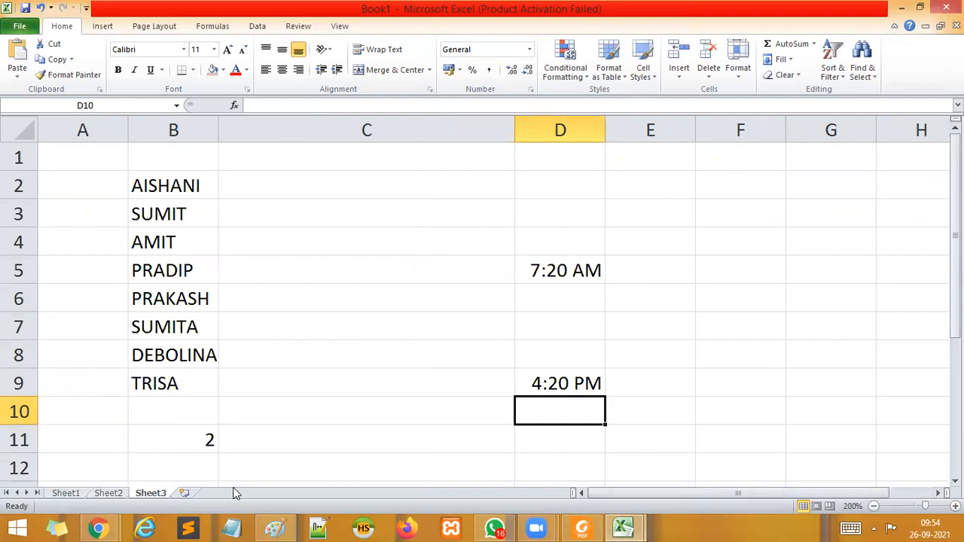
pyautogui.click(184, 494)
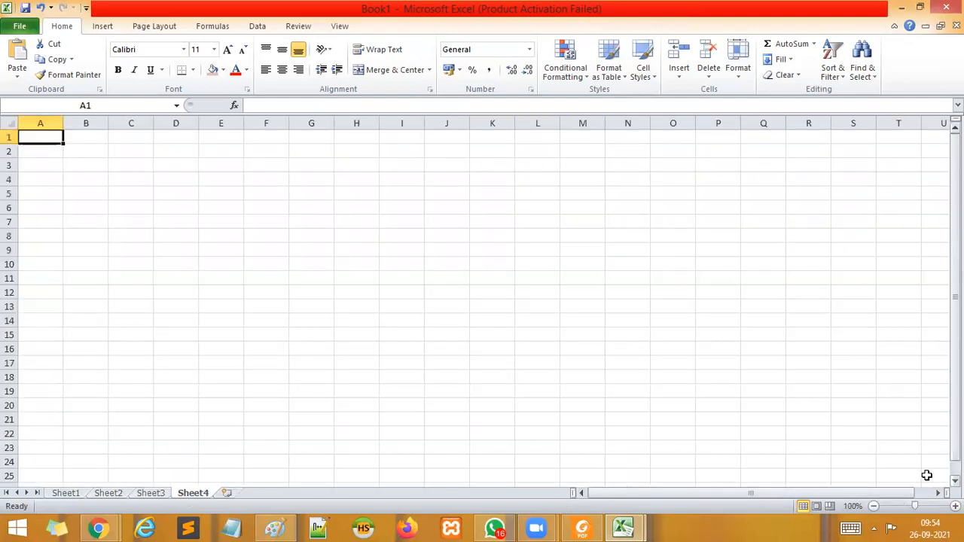
pyautogui.click(955, 506)
pyautogui.click(955, 506)
pyautogui.click(956, 506)
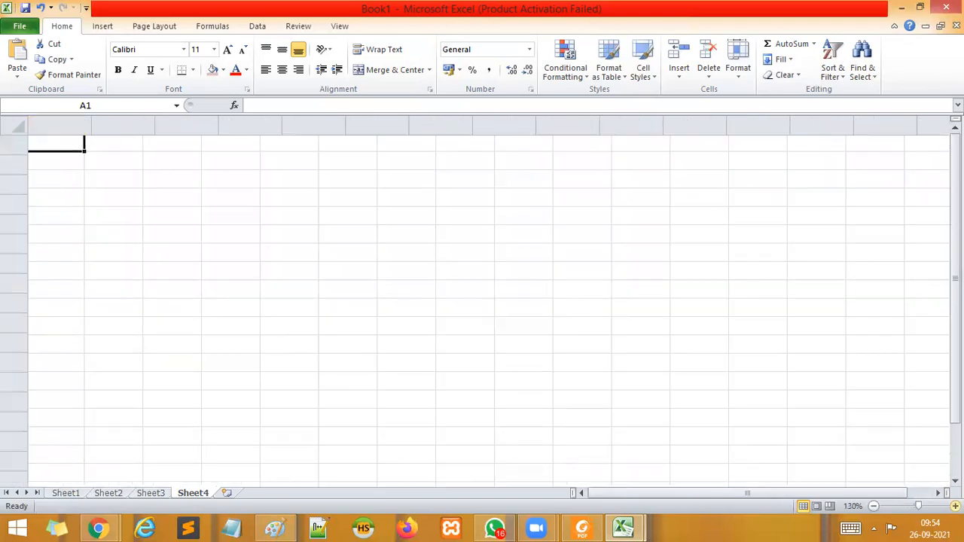
pyautogui.click(956, 506)
pyautogui.click(955, 506)
pyautogui.click(955, 506)
pyautogui.click(955, 507)
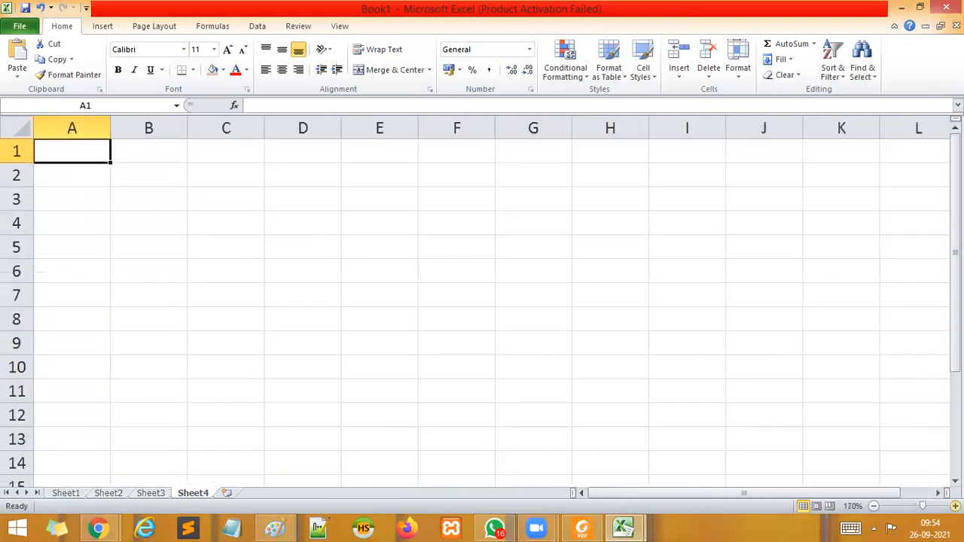
# Enter the label LOAN AMOUNT in cell B2 and widen column B to fit it.
pyautogui.click(142, 179)
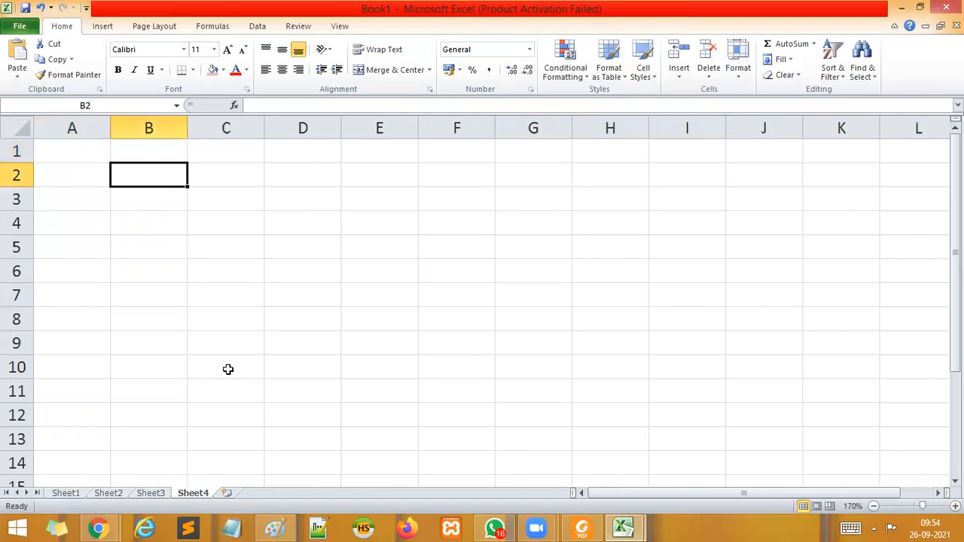
pyautogui.write('LO')
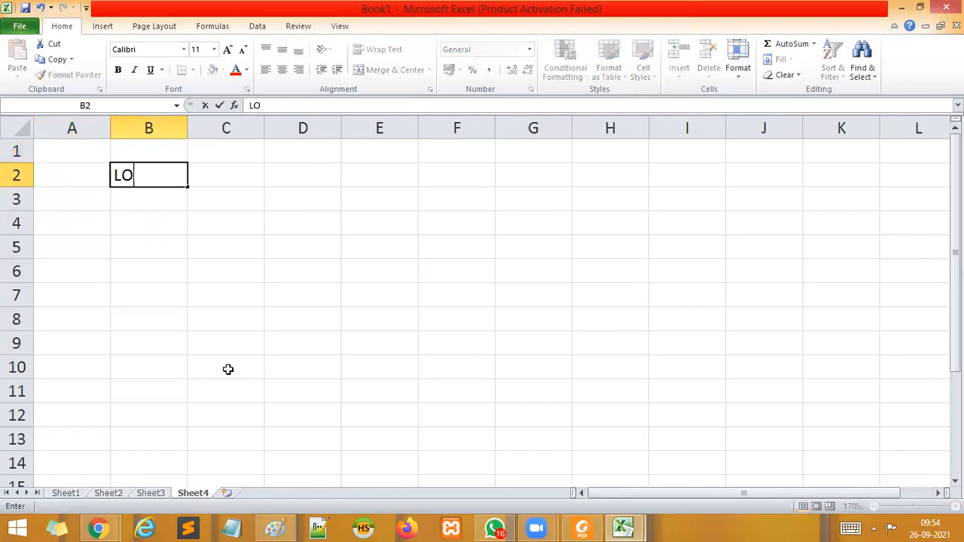
pyautogui.write('AN AMOUNT')
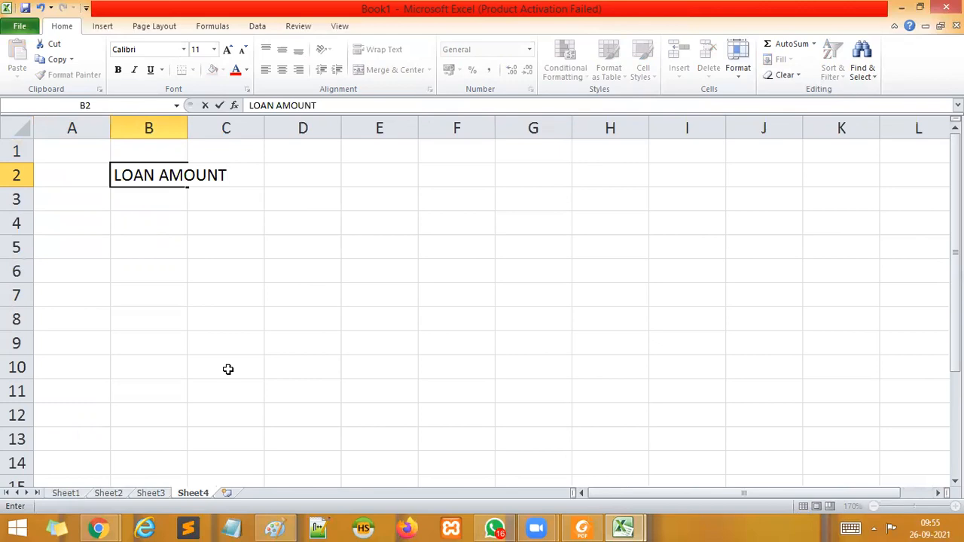
pyautogui.press('Tab')
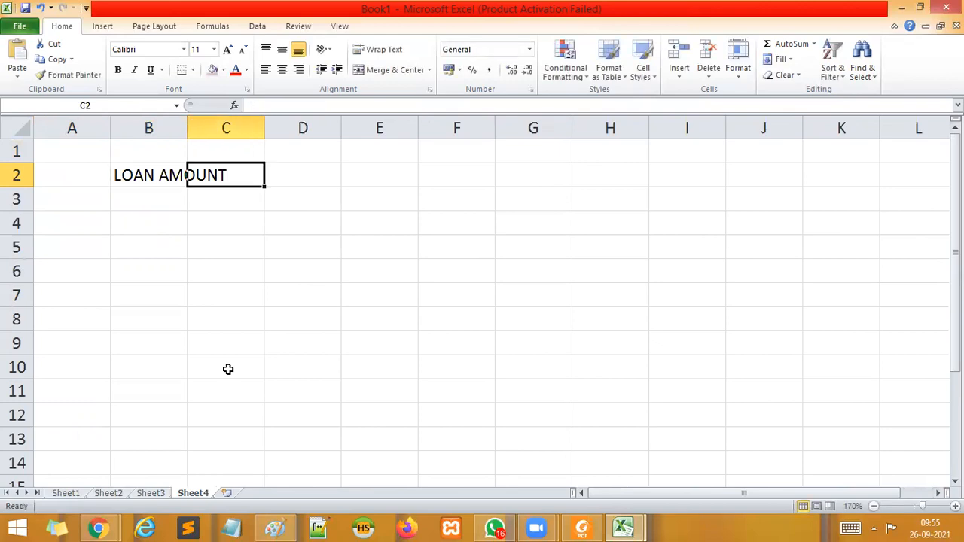
pyautogui.moveTo(221, 126); pyautogui.dragTo(237, 126)
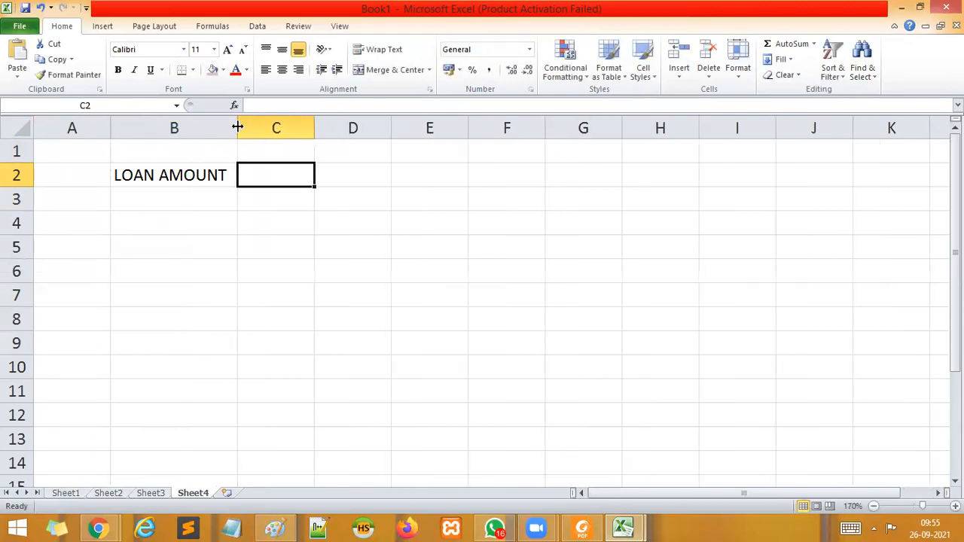
# Enter 200000 as the loan amount in cell C2.
pyautogui.doubleClick(297, 174)
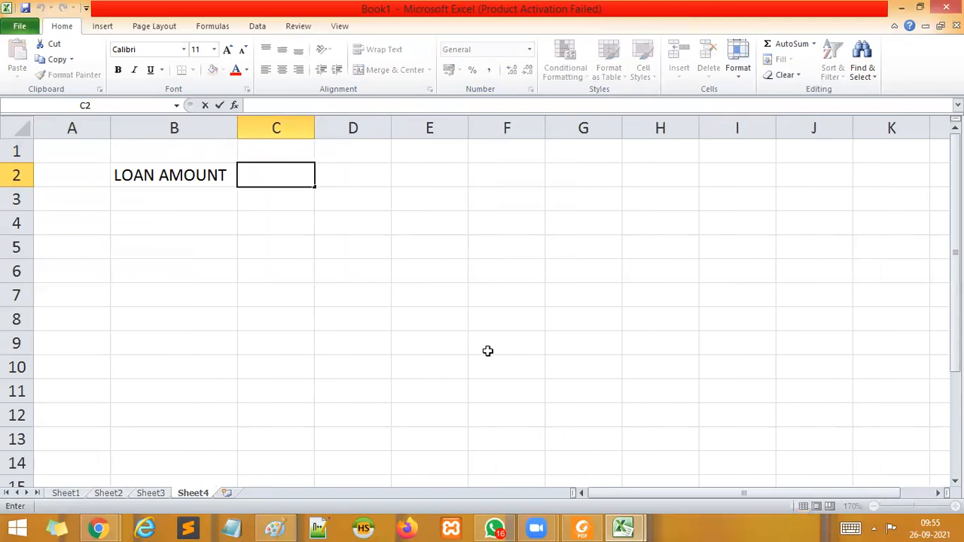
pyautogui.write('200')
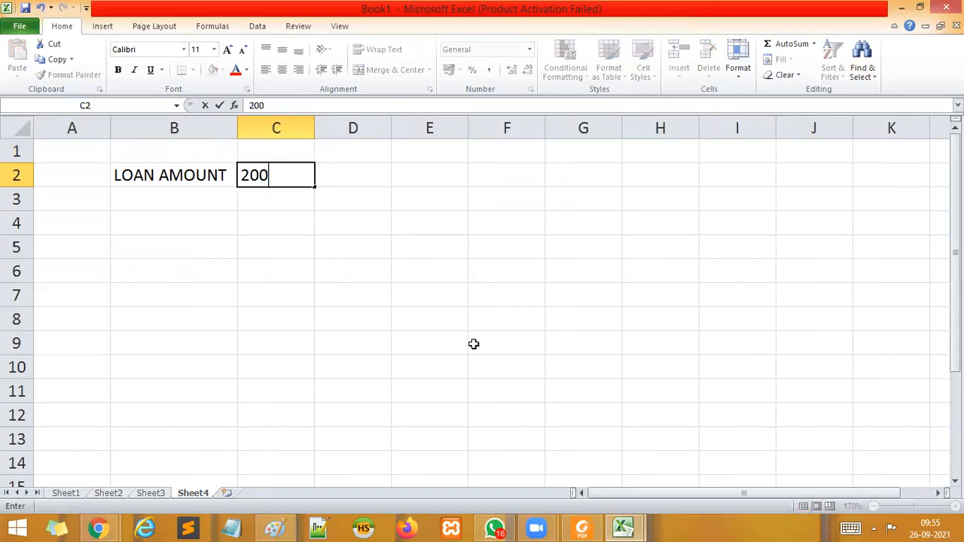
pyautogui.write('000')
pyautogui.click(409, 370)
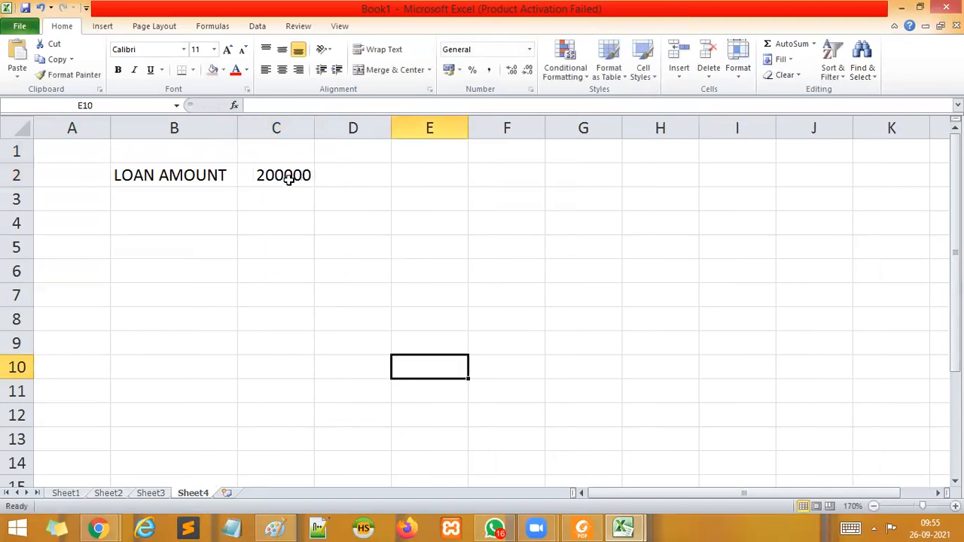
# Add an INTEREST RATE label in B3 with the value 10.00% in C3.
pyautogui.click(150, 199)
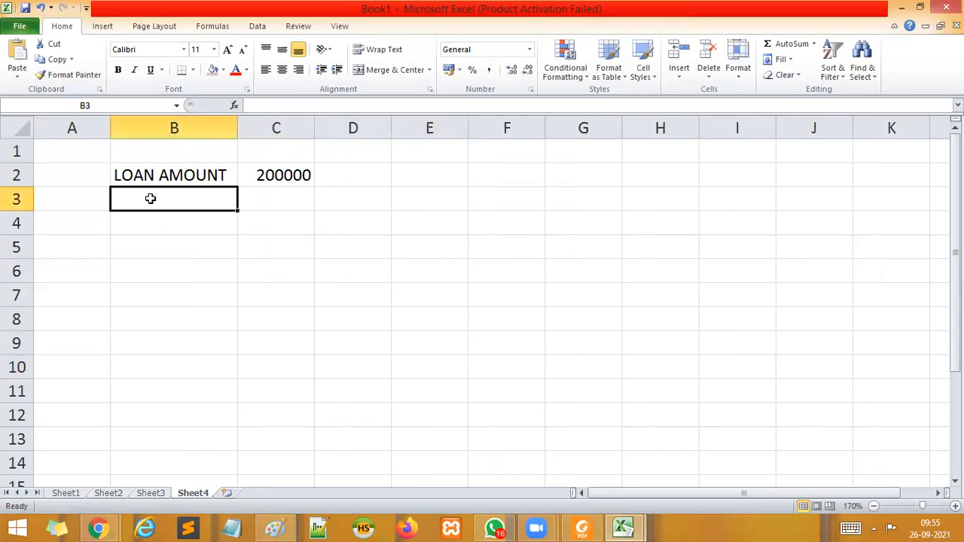
pyautogui.write('I')
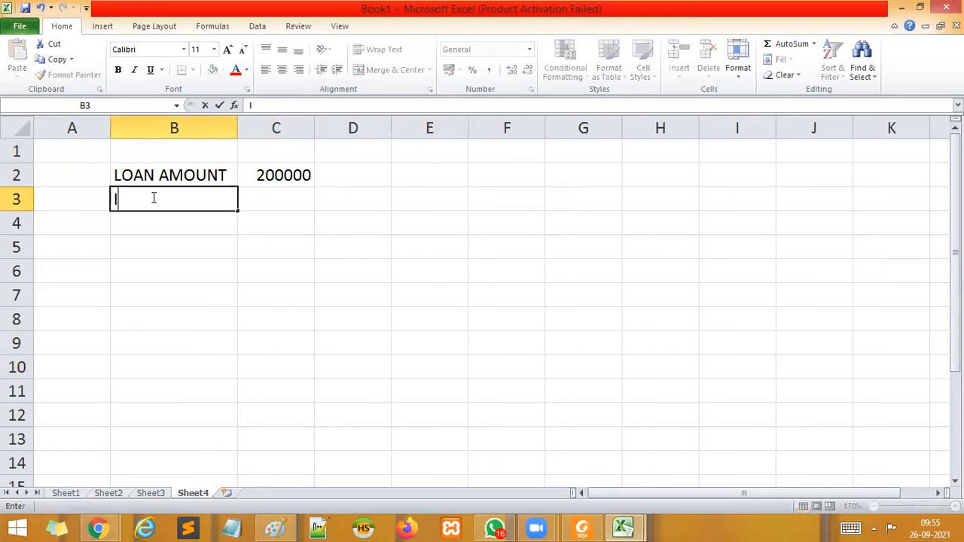
pyautogui.write('NTERE')
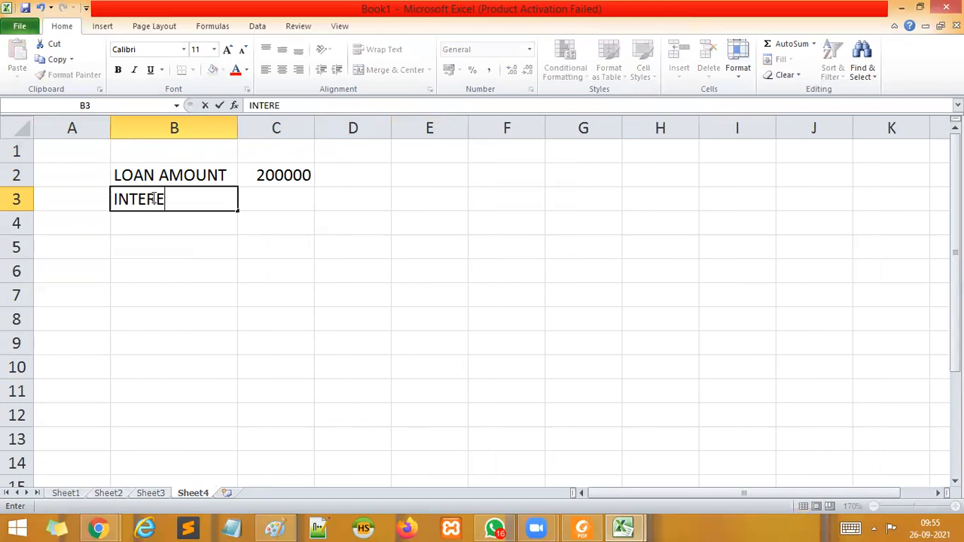
pyautogui.write('ST RA')
pyautogui.write('TE')
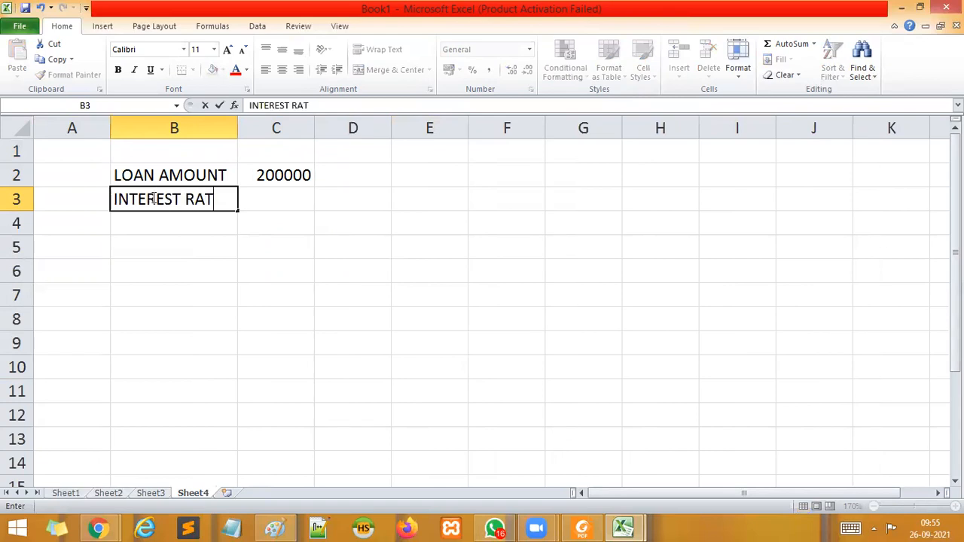
pyautogui.press('Tab')
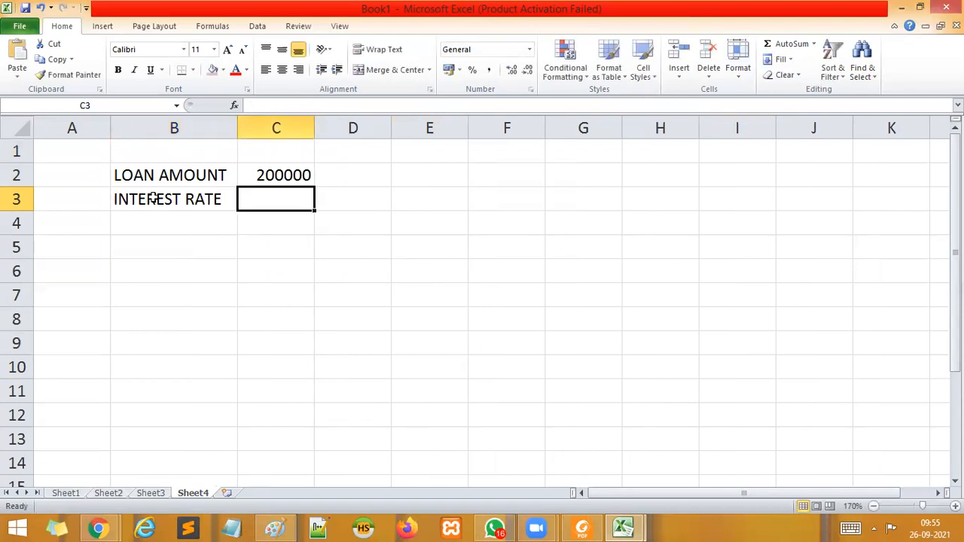
pyautogui.write('10.00')
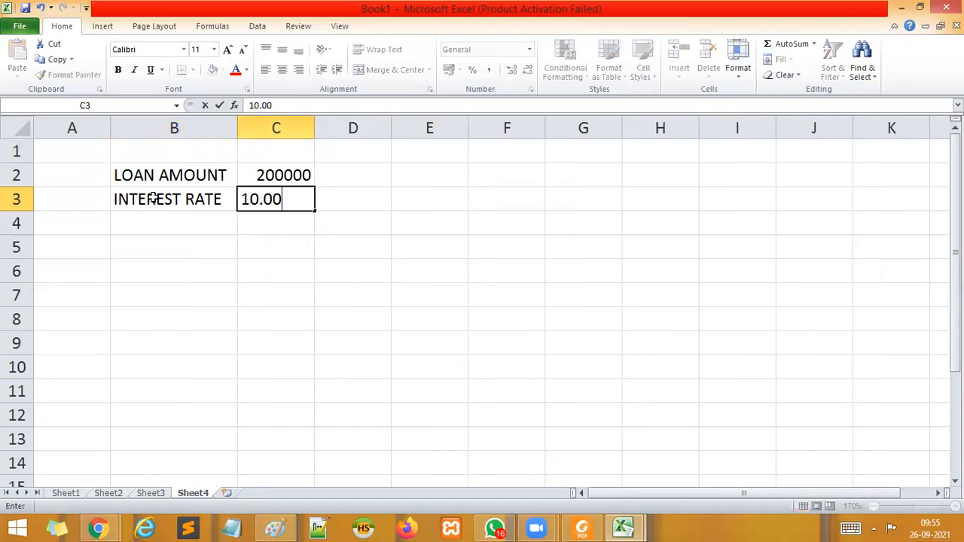
pyautogui.write('%')
pyautogui.press('Return')
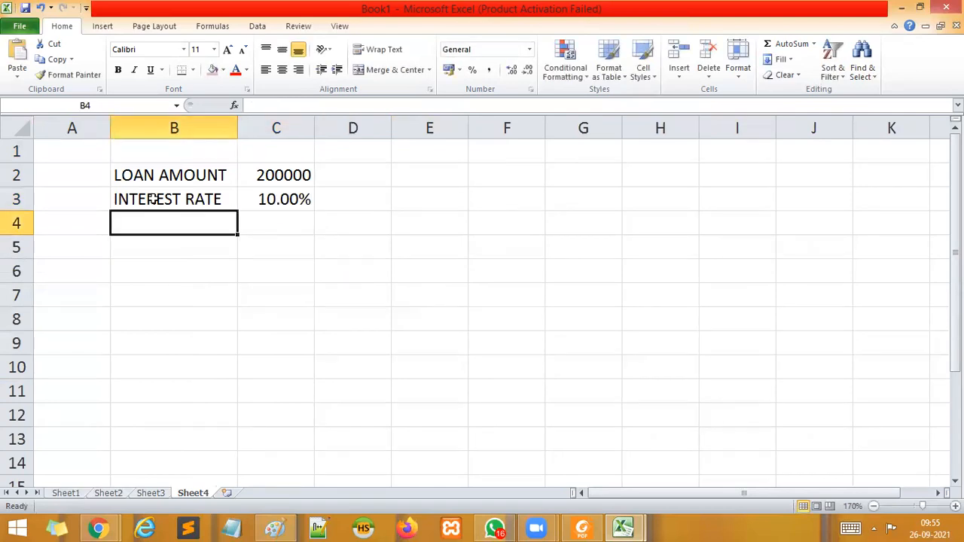
# Add a PERIODS label in B4 with the value 10 in C4.
pyautogui.write('PER')
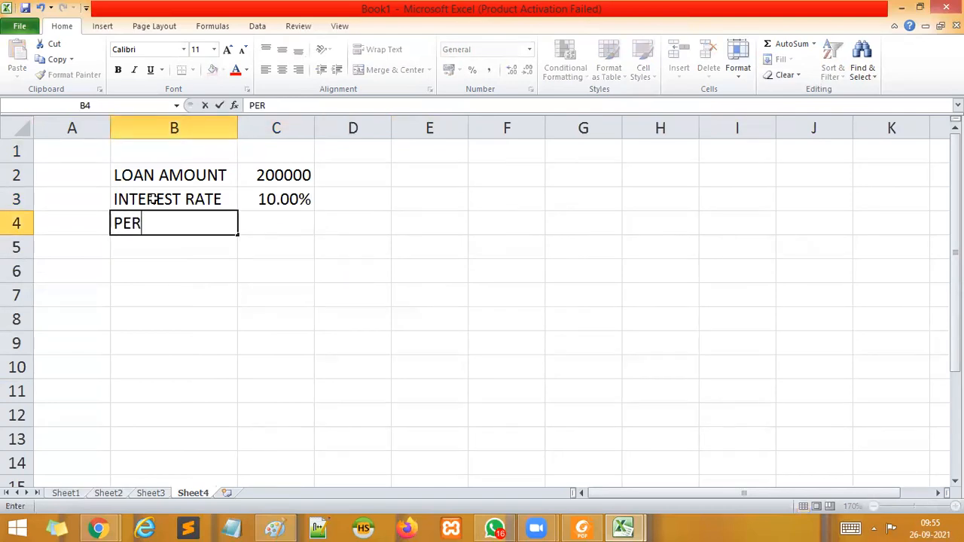
pyautogui.write('IODS')
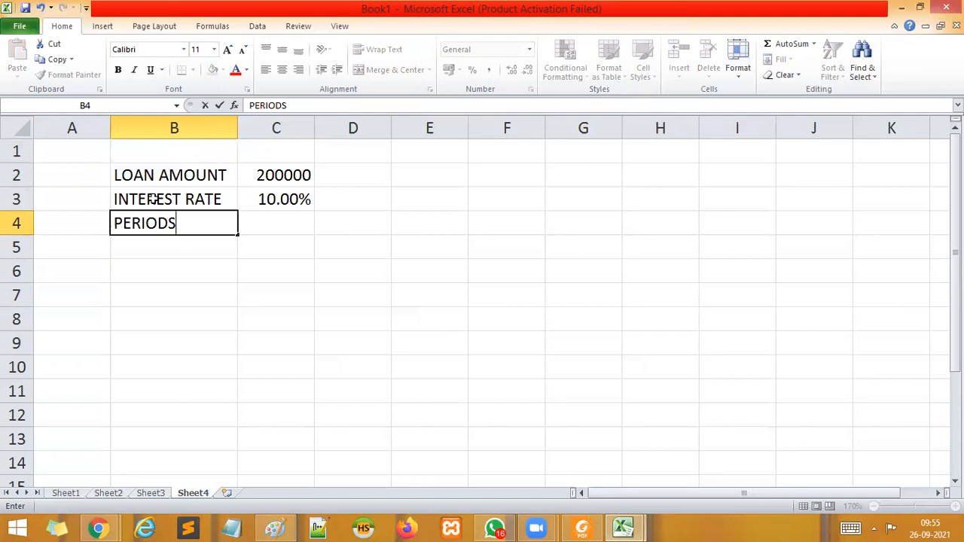
pyautogui.press('Tab')
pyautogui.write('10')
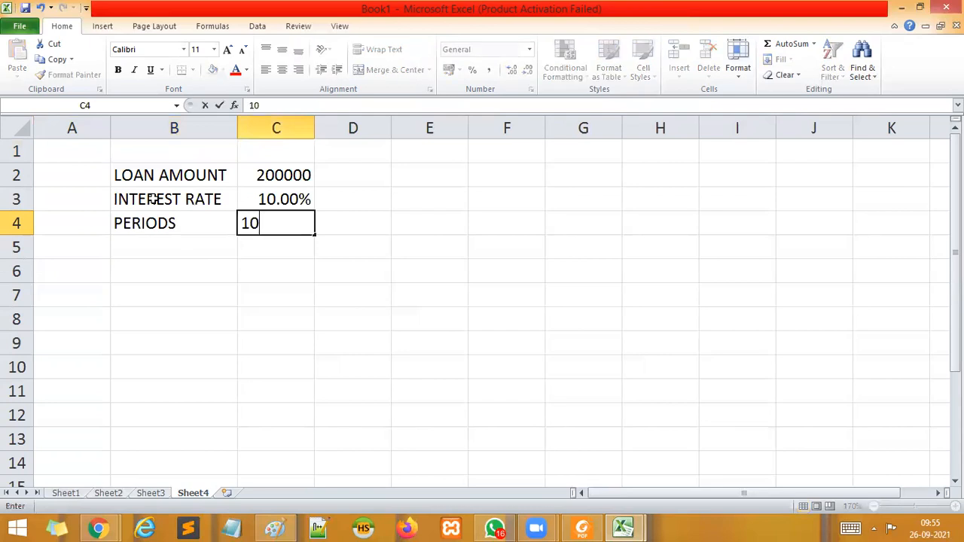
pyautogui.click(229, 315)
# Enter the label EMI in cell B5, below PERIODS.
pyautogui.click(193, 246)
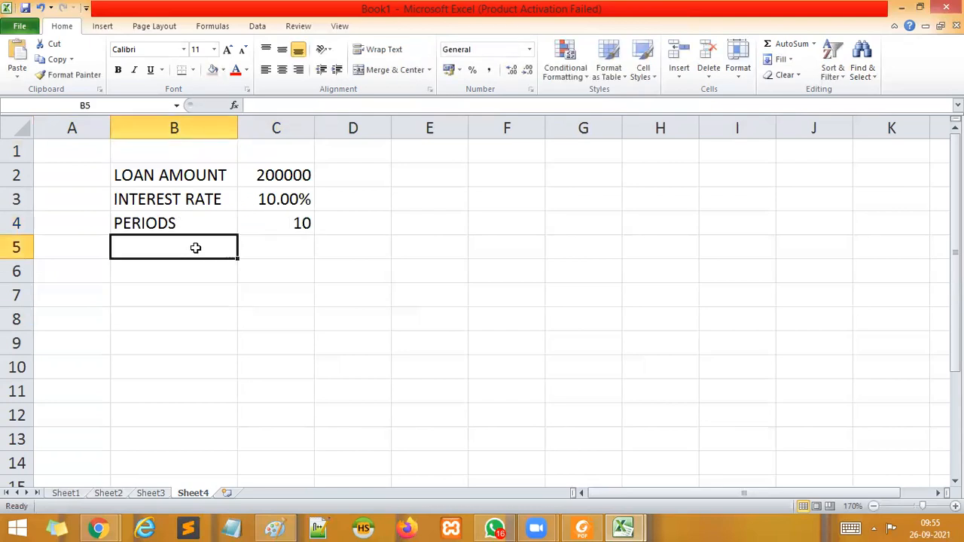
pyautogui.write('EMI')
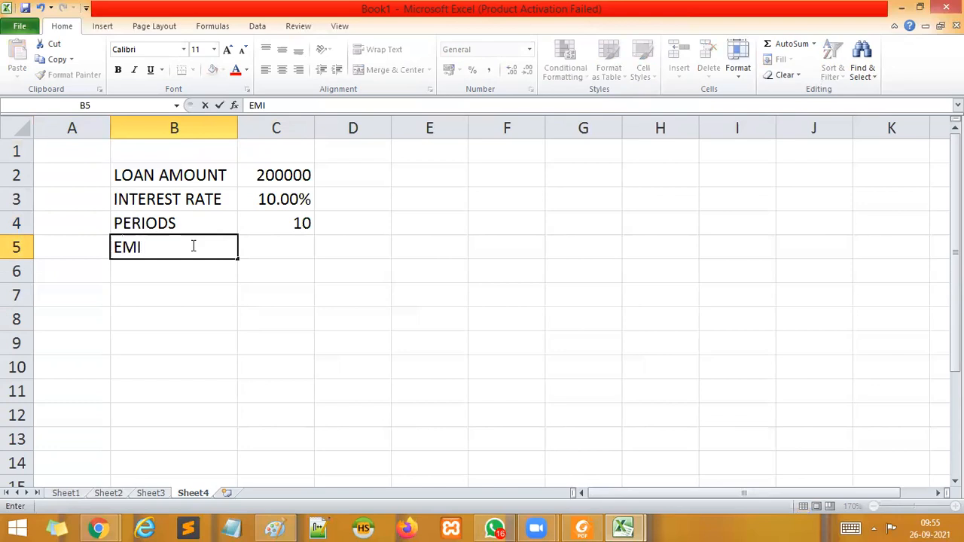
pyautogui.click(279, 341)
# Start a PMT formula in cell C5 with C3/12 as the rate argument.
pyautogui.click(293, 255)
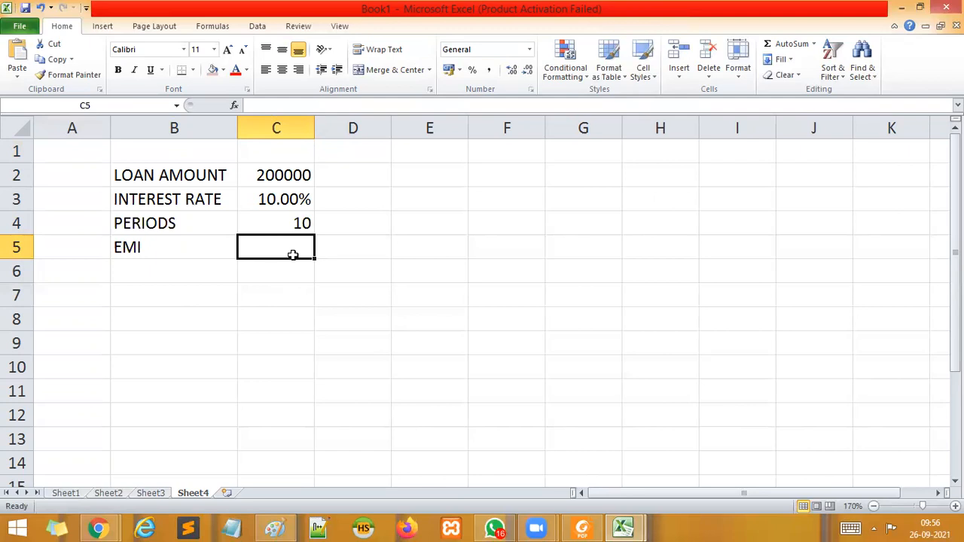
pyautogui.write('=PMT')
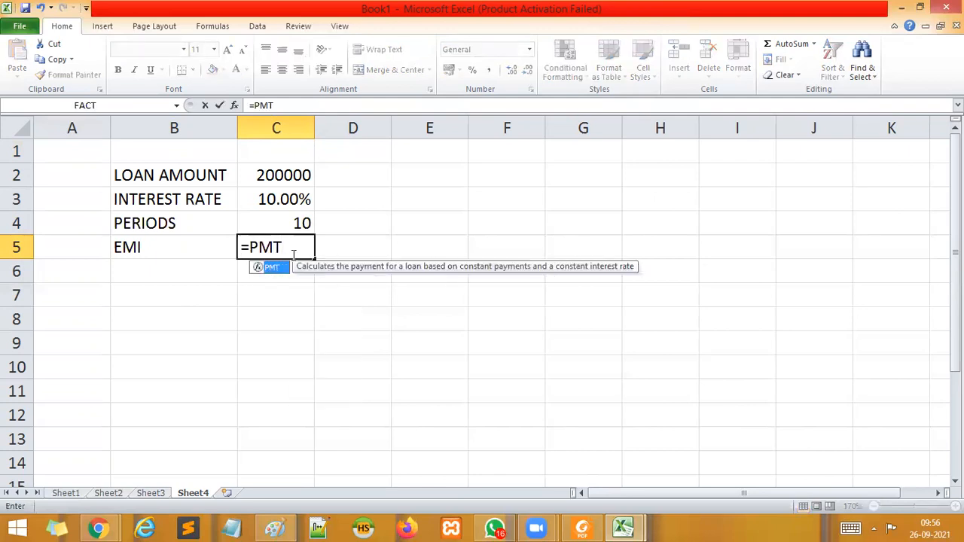
pyautogui.write('(')
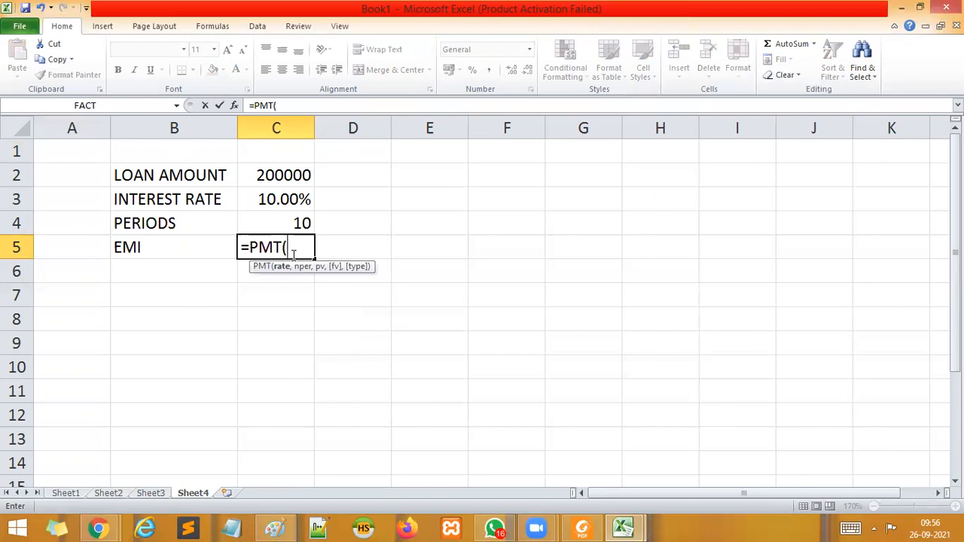
pyautogui.click(271, 203)
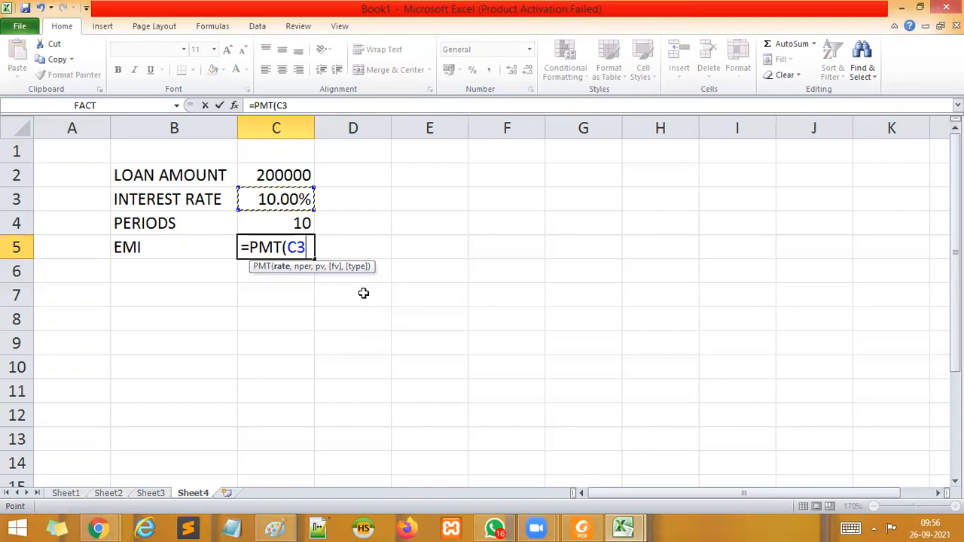
pyautogui.write(',')
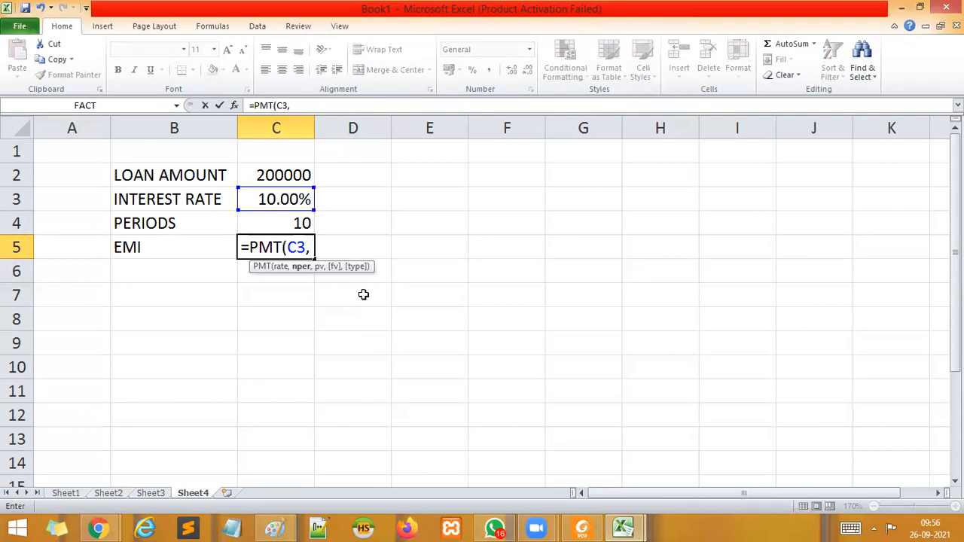
pyautogui.press('BackSpace')
pyautogui.write('/12')
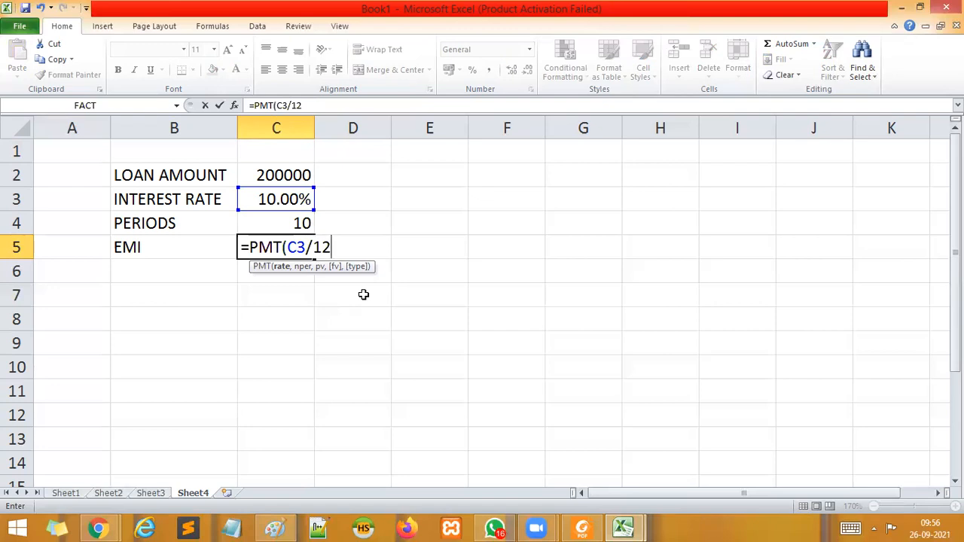
pyautogui.write(',')
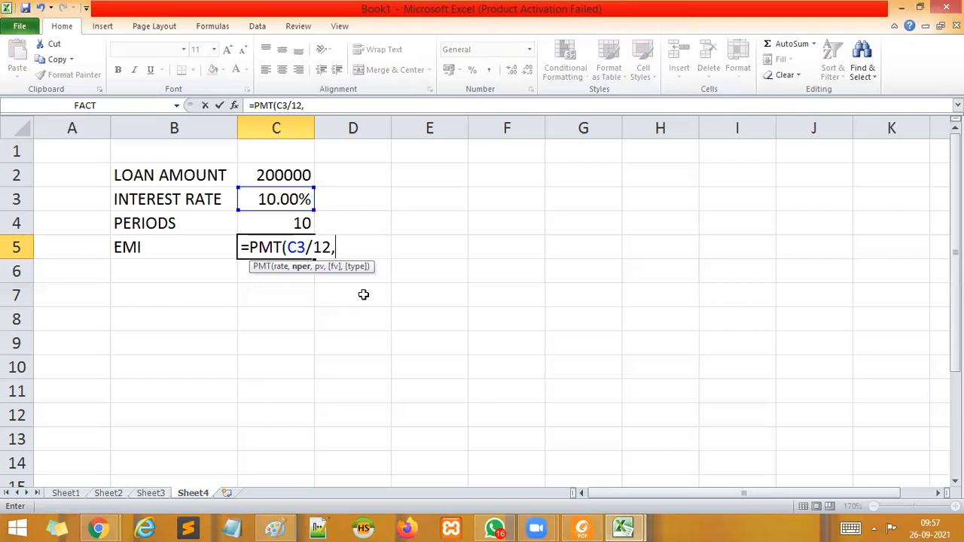
pyautogui.write('C3')
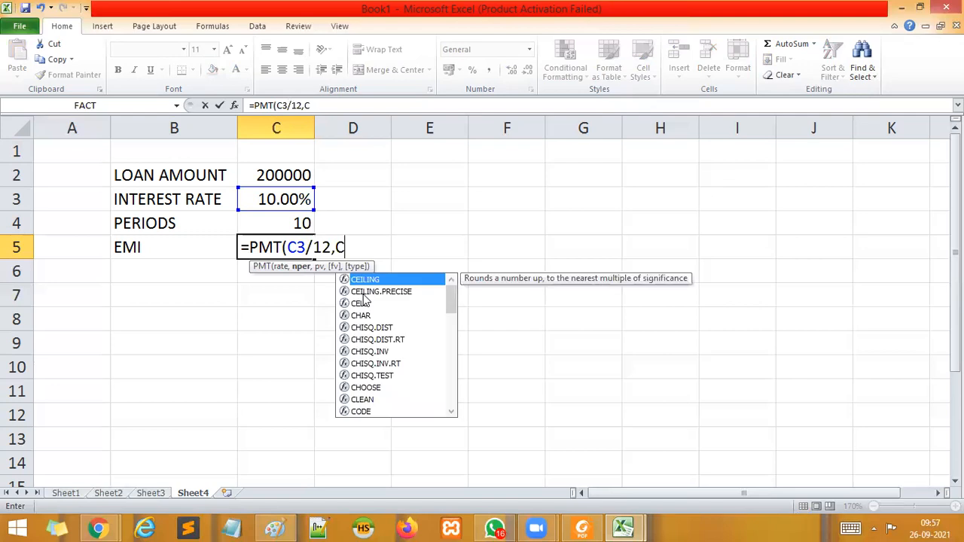
pyautogui.write('*')
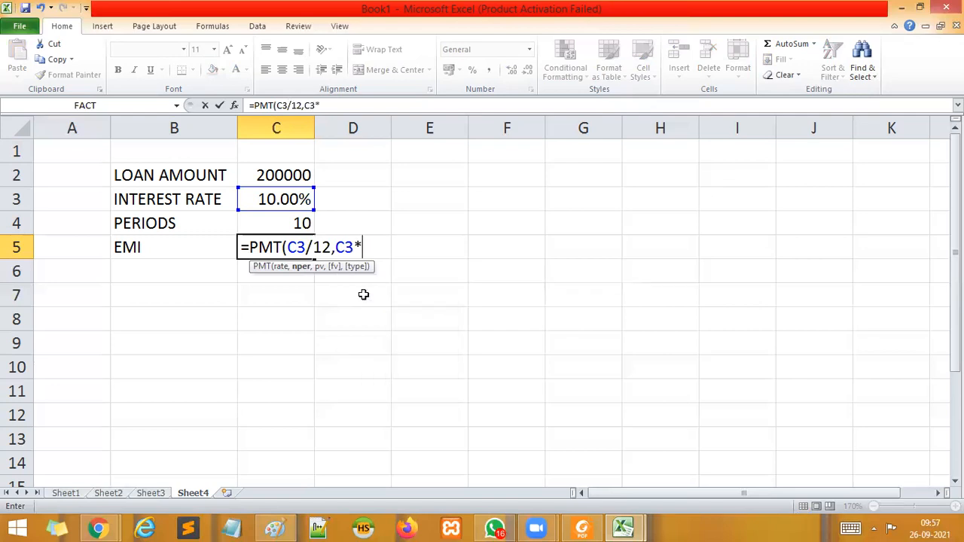
pyautogui.write('12')
pyautogui.press('BackSpace')
pyautogui.press('BackSpace')
pyautogui.press('BackSpace')
pyautogui.press('BackSpace')
pyautogui.press('BackSpace')
# Complete the formula as =PMT(C3/12,C4*12,C2), with C4*12 as the number of periods and C2 as the present value.
pyautogui.click(267, 220)
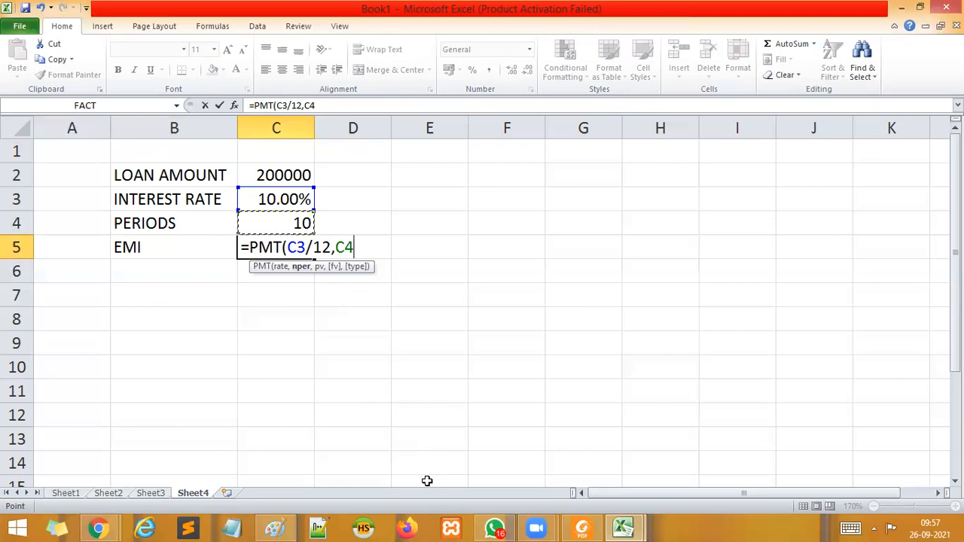
pyautogui.write('*12')
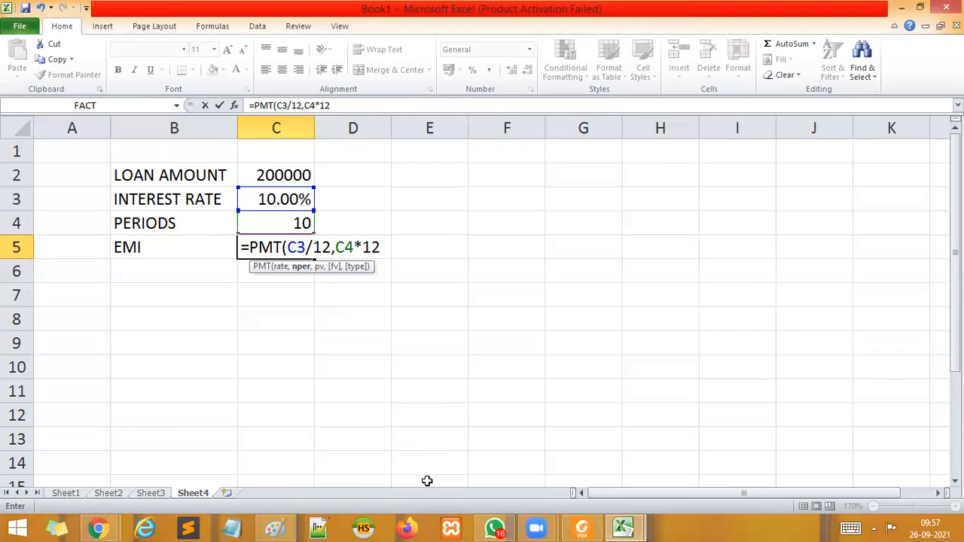
pyautogui.write(',')
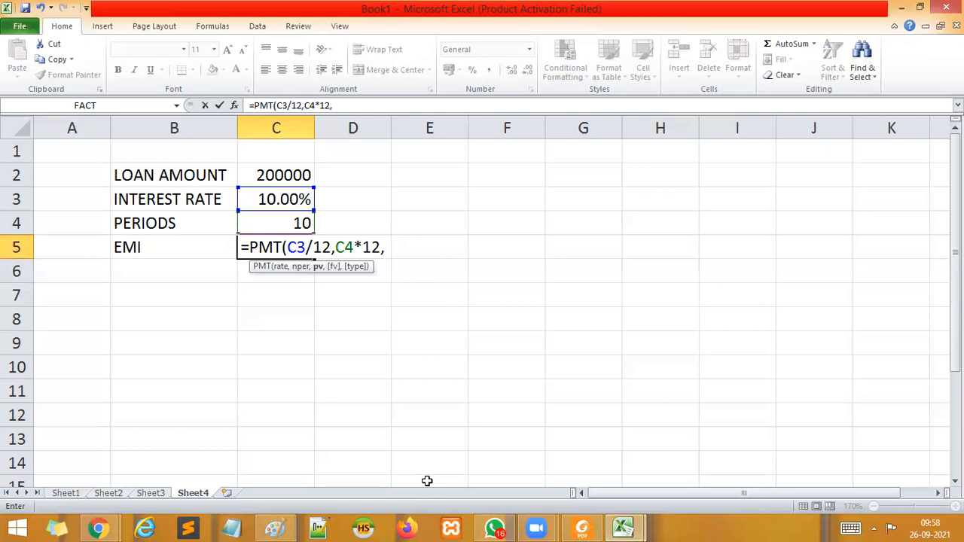
pyautogui.click(299, 174)
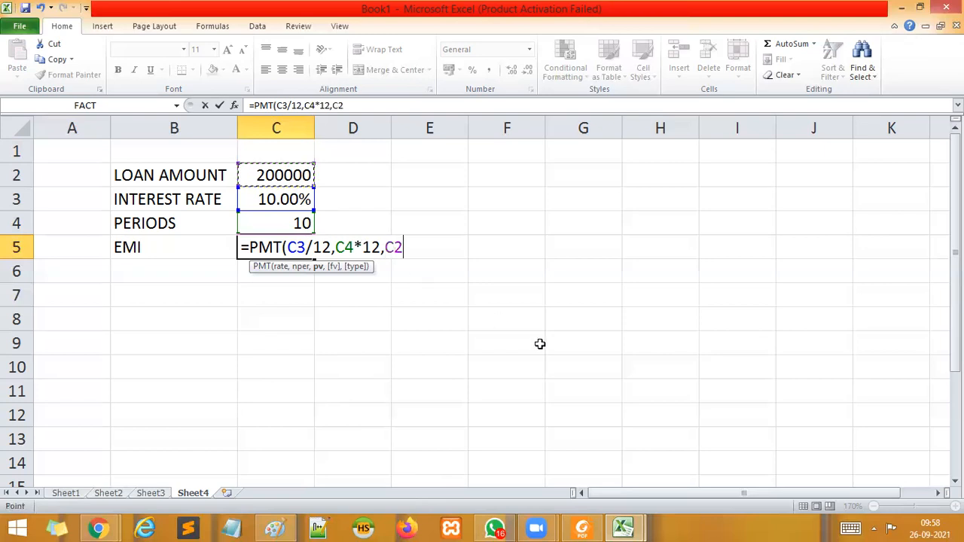
pyautogui.write(')')
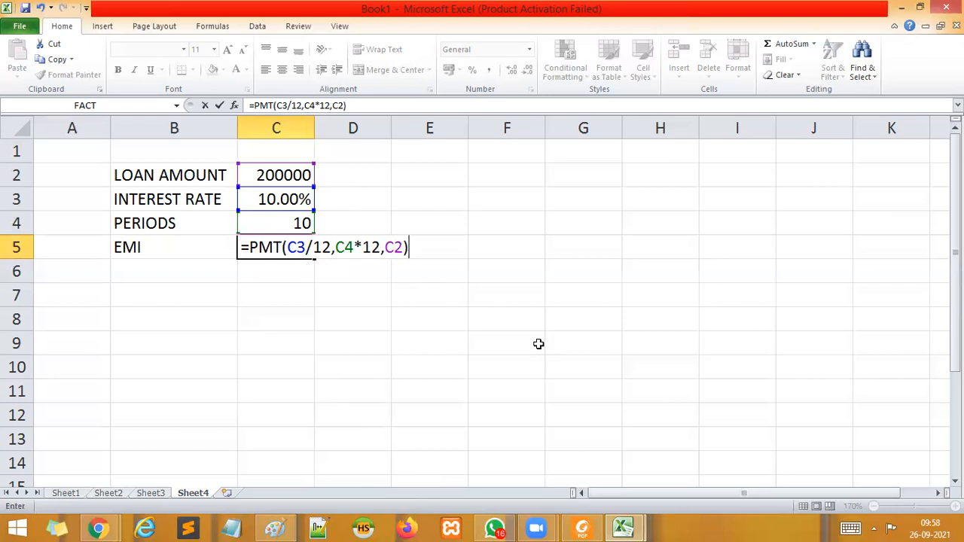
pyautogui.press('Return')
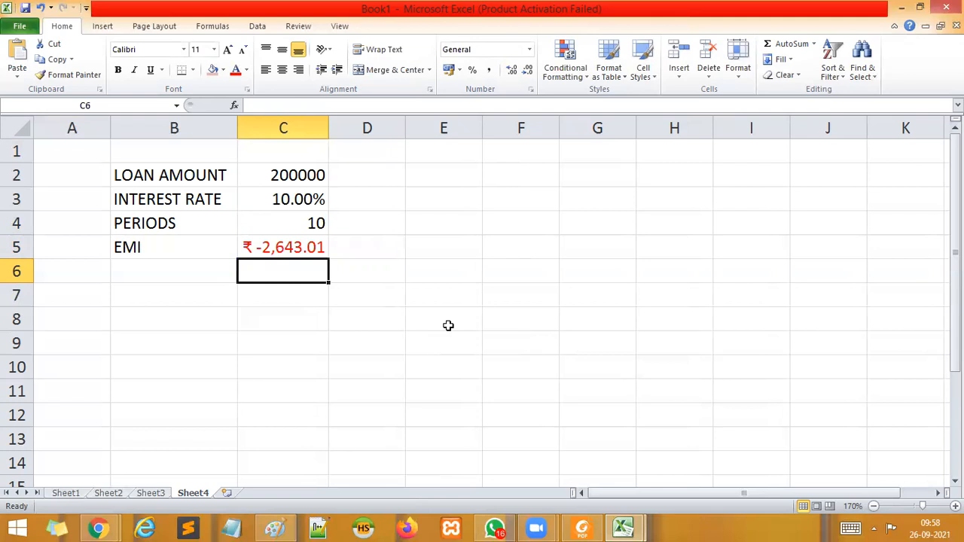
# Select the EMI result, switch to Paint, start a new canvas without saving the old one, and paste the worksheet screenshot.
pyautogui.click(273, 247)
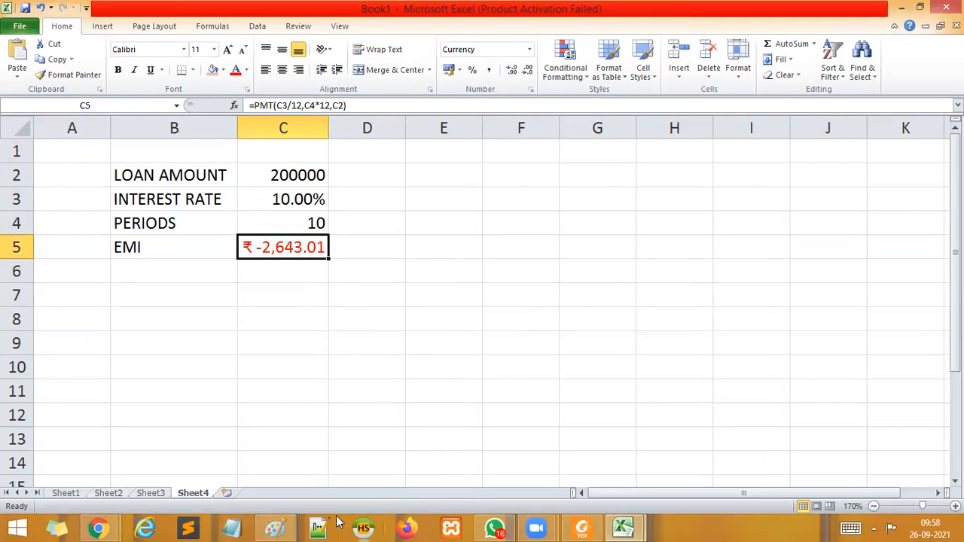
pyautogui.click(279, 527)
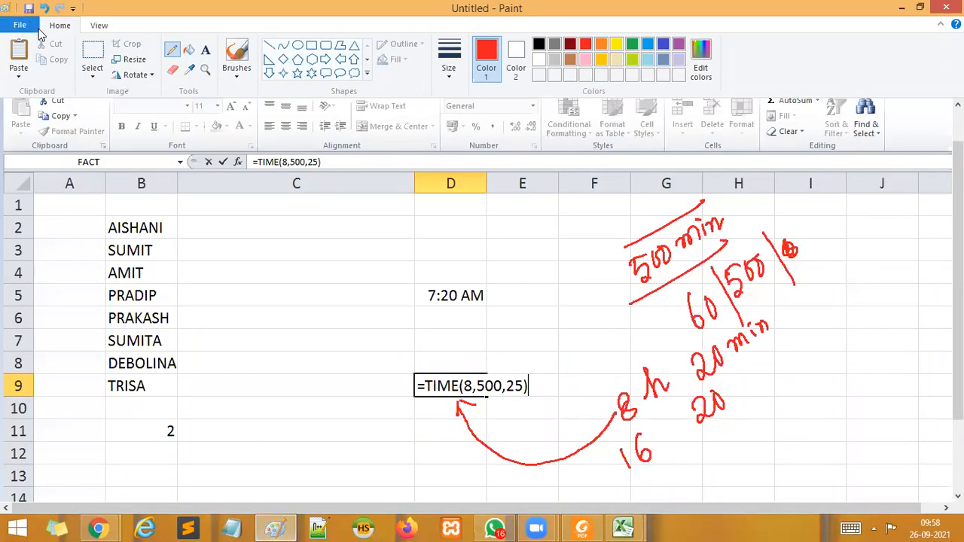
pyautogui.click(21, 25)
pyautogui.click(75, 50)
pyautogui.click(520, 268)
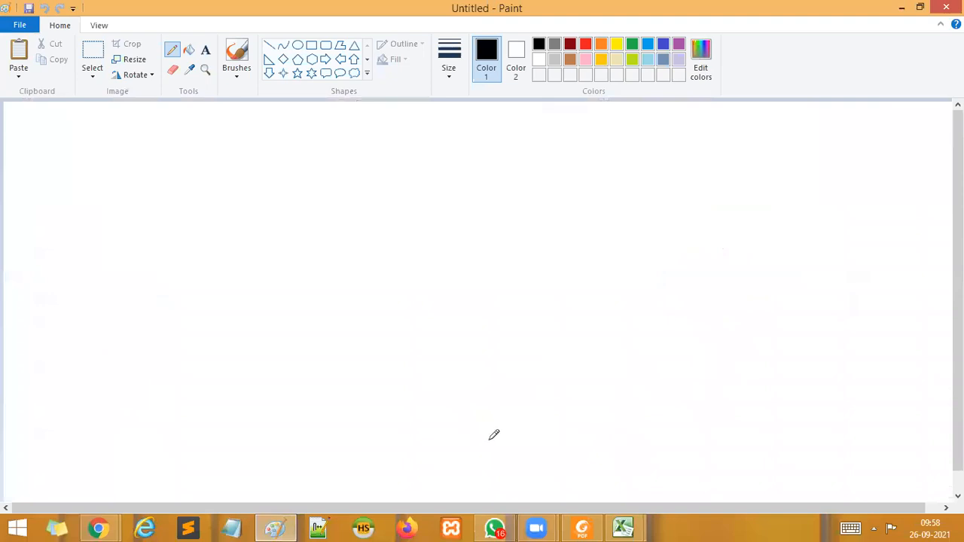
pyautogui.hotkey('ctrl', 'v')
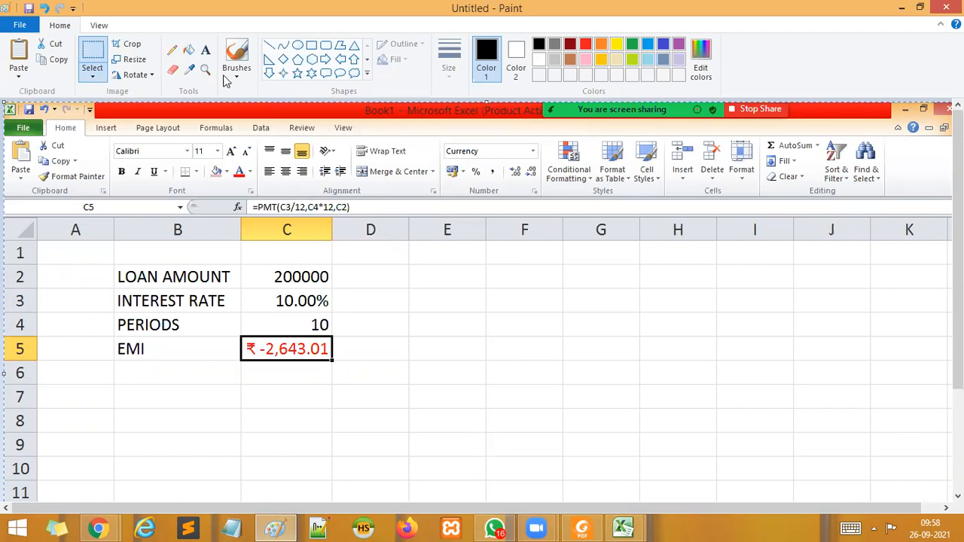
# Handwrite "= C3/12" beside the INTEREST RATE row with a thicker black pencil line.
pyautogui.click(172, 50)
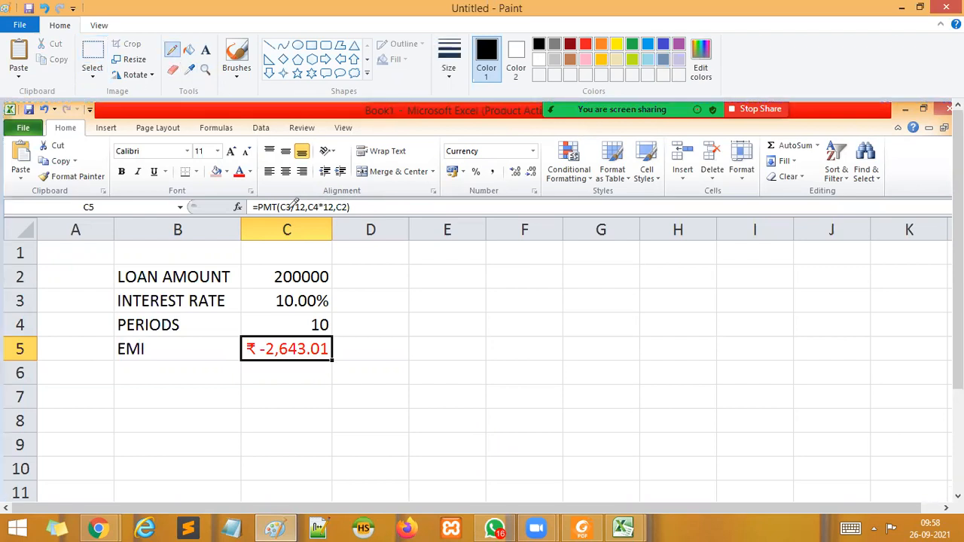
pyautogui.click(452, 72)
pyautogui.click(430, 160)
pyautogui.moveTo(355, 299)
pyautogui.mouseDown()
pyautogui.moveTo(378, 289)
pyautogui.moveTo(447, 307)
pyautogui.mouseUp()
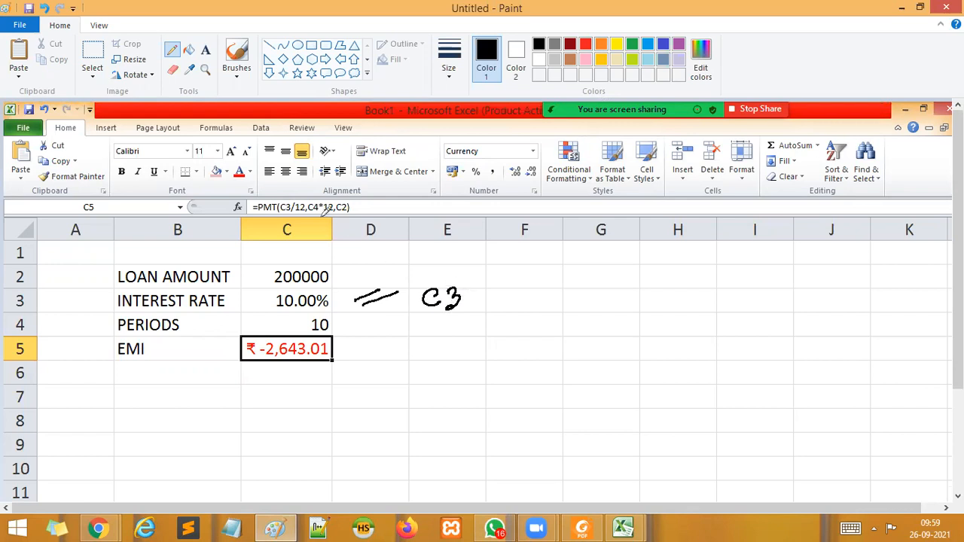
pyautogui.moveTo(482, 279)
pyautogui.mouseDown()
pyautogui.moveTo(450, 333)
pyautogui.moveTo(480, 309)
pyautogui.mouseUp()
pyautogui.moveTo(489, 293); pyautogui.dragTo(550, 287)
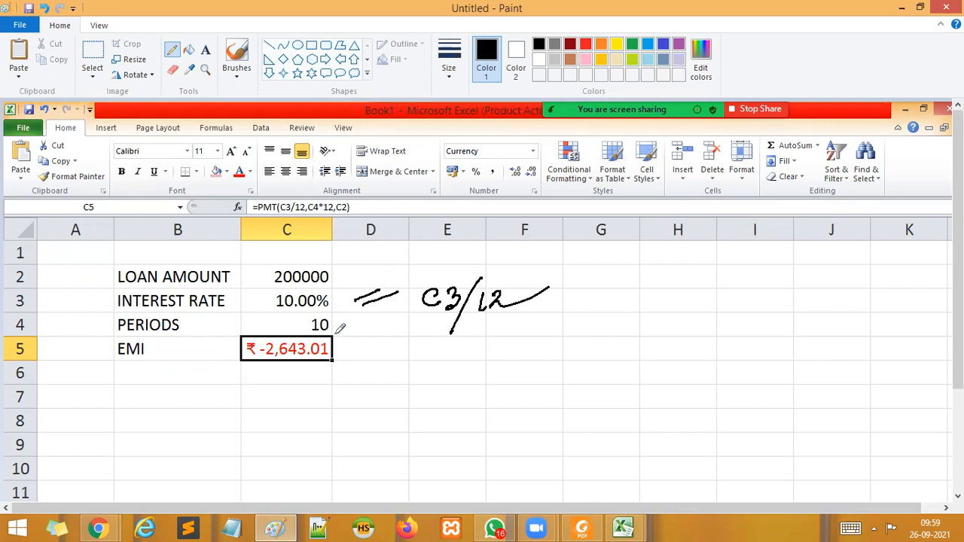
# Handwrite "= C4*12" beside the PERIODS row.
pyautogui.moveTo(347, 325); pyautogui.dragTo(367, 328)
pyautogui.moveTo(483, 320); pyautogui.dragTo(476, 337)
pyautogui.moveTo(488, 318)
pyautogui.mouseDown()
pyautogui.moveTo(500, 329)
pyautogui.moveTo(495, 341)
pyautogui.moveTo(520, 334)
pyautogui.mouseUp()
pyautogui.moveTo(520, 322)
pyautogui.mouseDown()
pyautogui.moveTo(509, 334)
pyautogui.moveTo(522, 328)
pyautogui.mouseUp()
pyautogui.moveTo(531, 322)
pyautogui.mouseDown()
pyautogui.moveTo(531, 336)
pyautogui.moveTo(565, 332)
pyautogui.mouseUp()
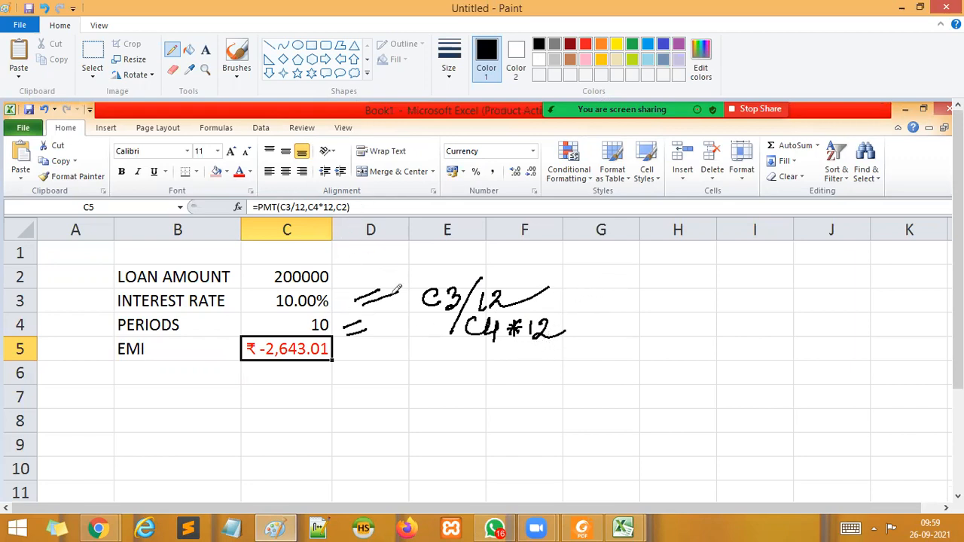
# Handwrite "= C2" beside the LOAN AMOUNT row and draw a tick mark below the EMI value.
pyautogui.moveTo(342, 274)
pyautogui.mouseDown()
pyautogui.moveTo(400, 266)
pyautogui.moveTo(406, 278)
pyautogui.moveTo(424, 279)
pyautogui.moveTo(456, 261)
pyautogui.mouseUp()
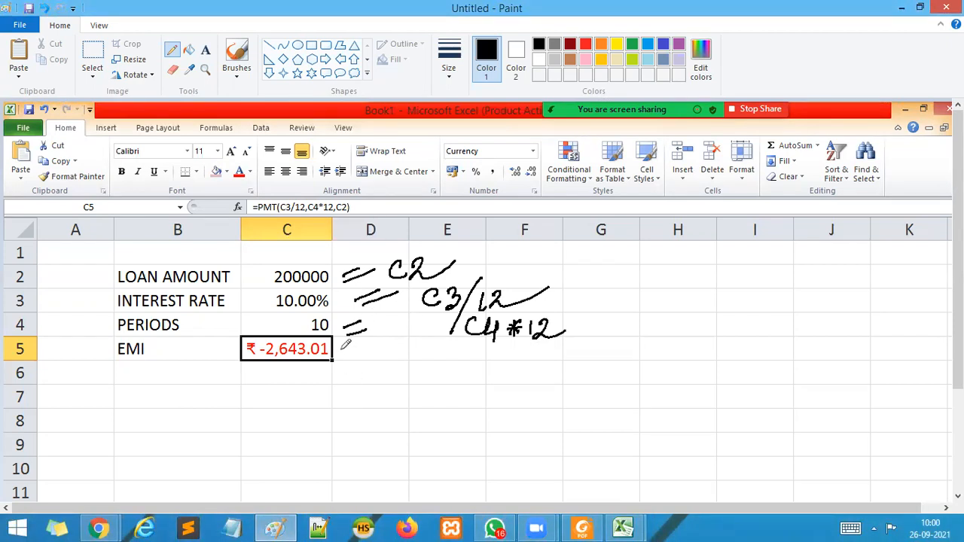
pyautogui.moveTo(316, 375); pyautogui.dragTo(437, 326)
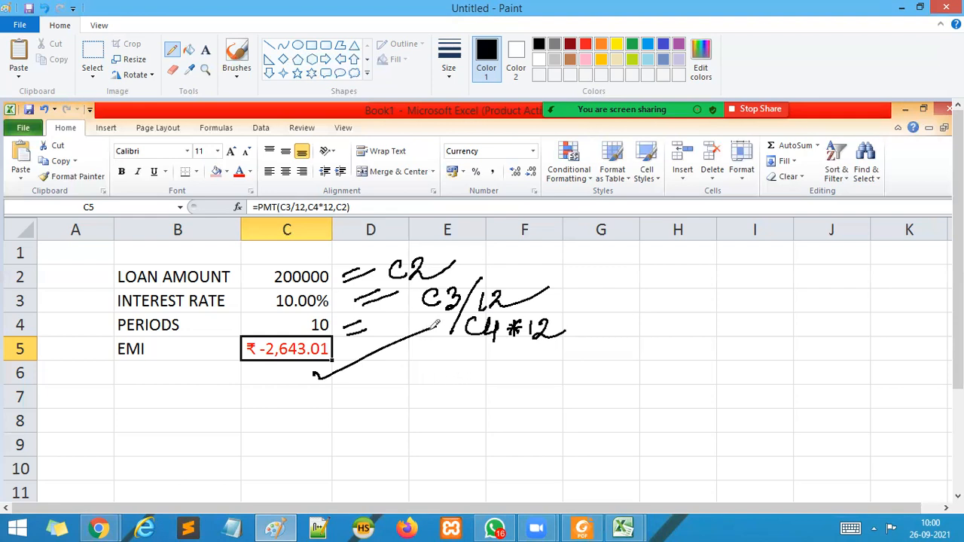
pyautogui.moveTo(627, 527)
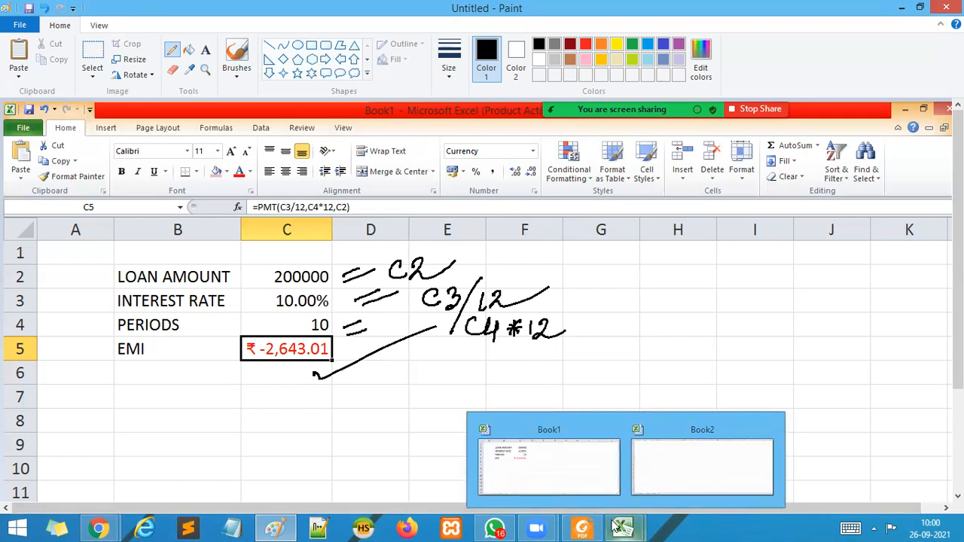
pyautogui.moveTo(580, 527)
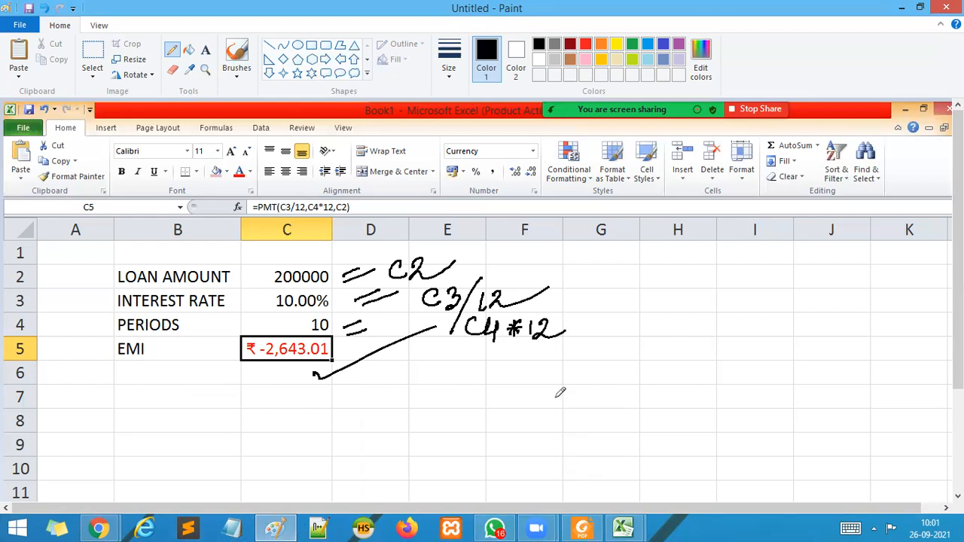
pyautogui.click(343, 452)
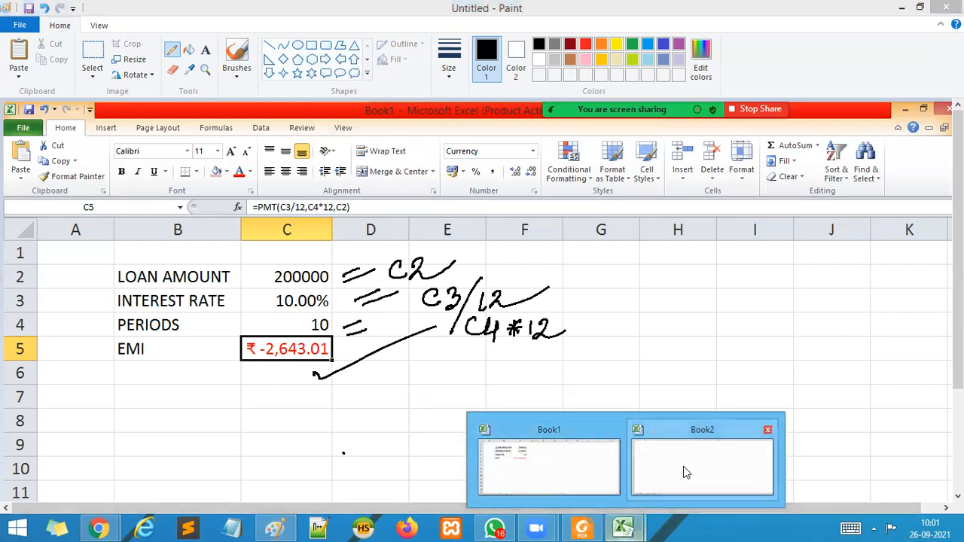
# Switch to Book1 in Excel and format C5's currency so negative numbers appear in red without a minus sign.
pyautogui.click(529, 461)
pyautogui.rightClick(296, 257)
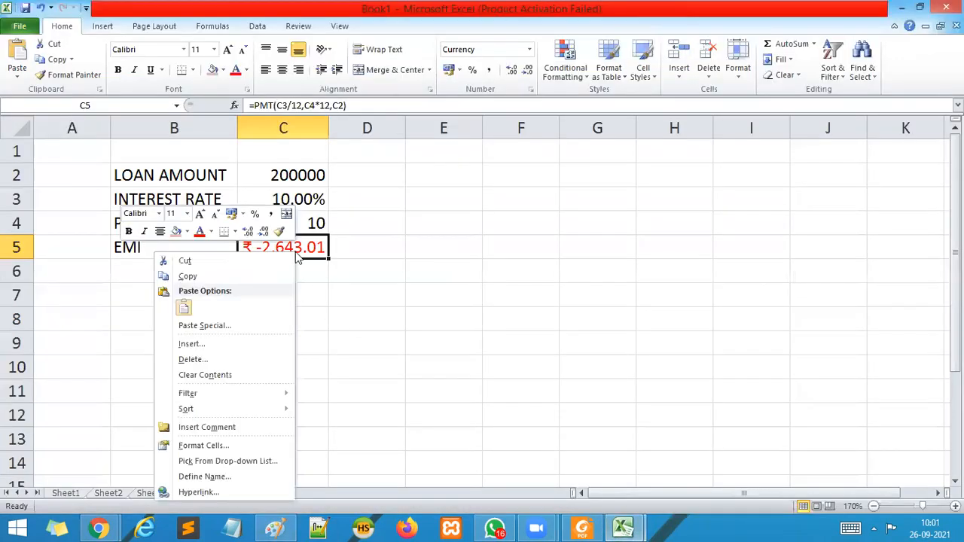
pyautogui.click(202, 445)
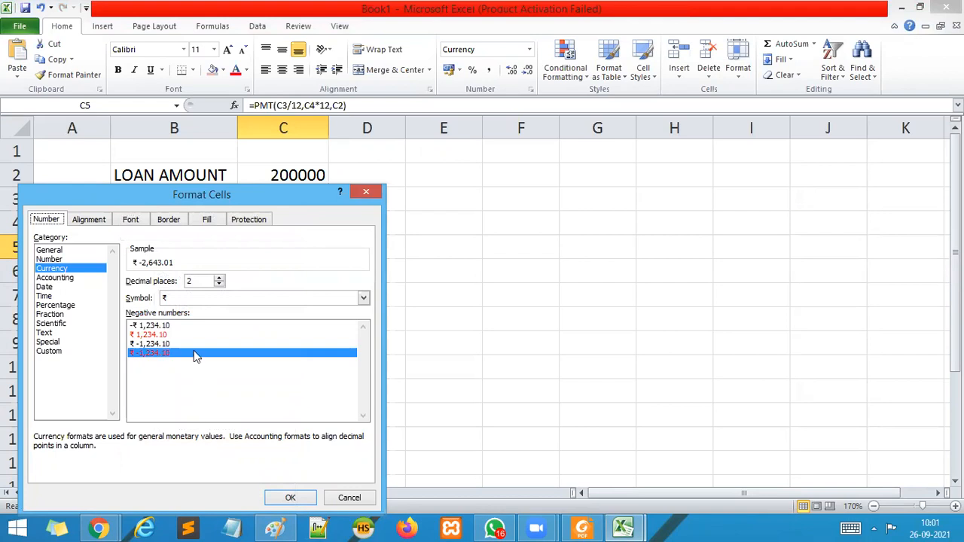
pyautogui.click(157, 336)
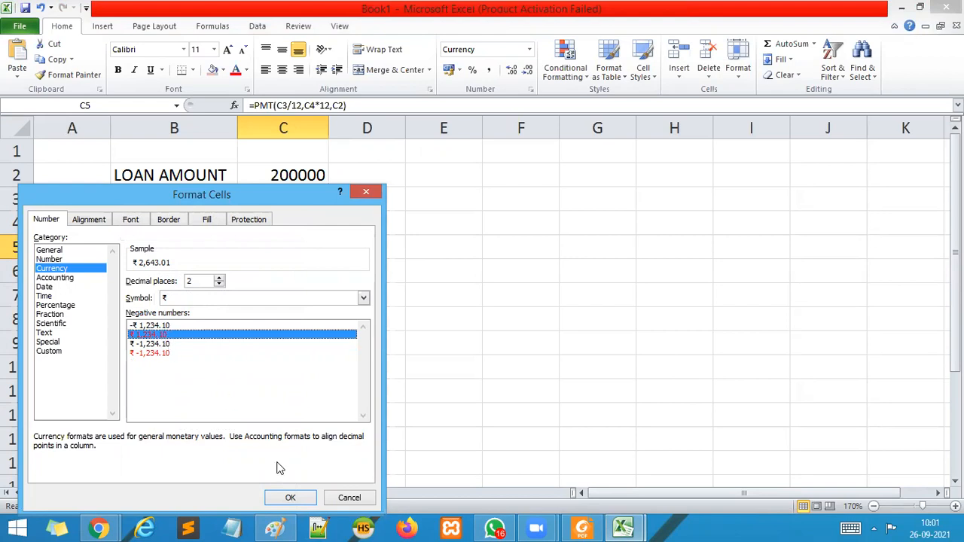
pyautogui.click(287, 497)
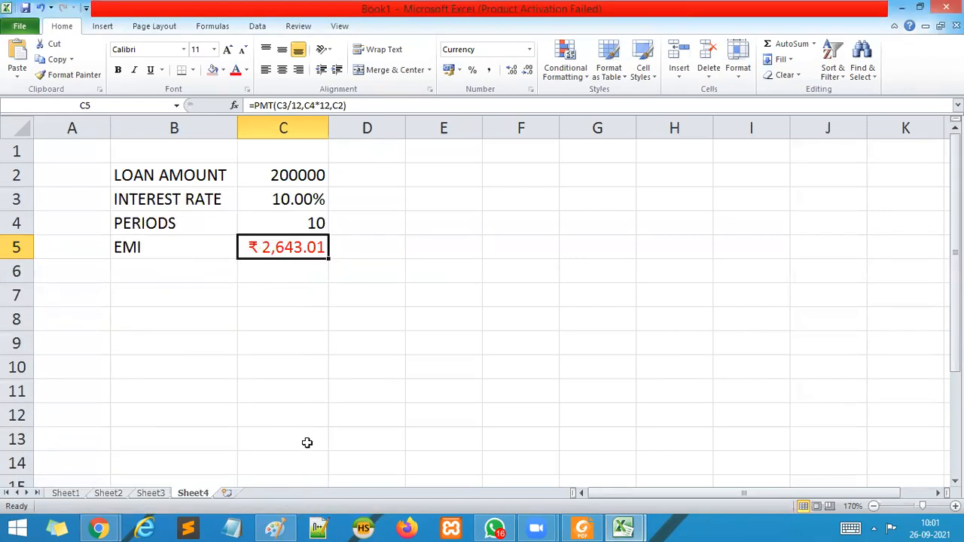
pyautogui.click(309, 441)
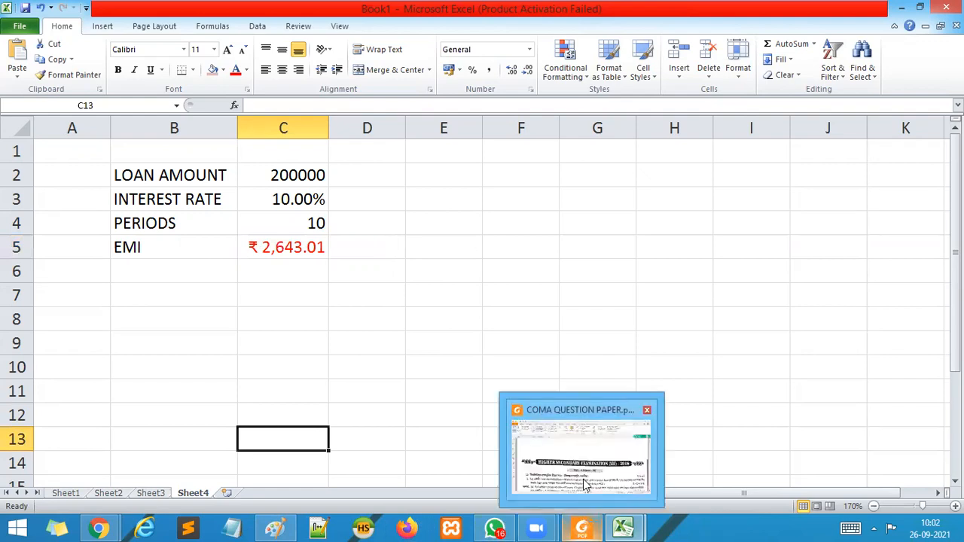
# Switch to COMA QUESTION PAPER.pdf in Foxit Reader and view the Part – B questions on page 2.
pyautogui.moveTo(258, 526)
pyautogui.click(583, 467)
pyautogui.scroll(-15, 522, 375)
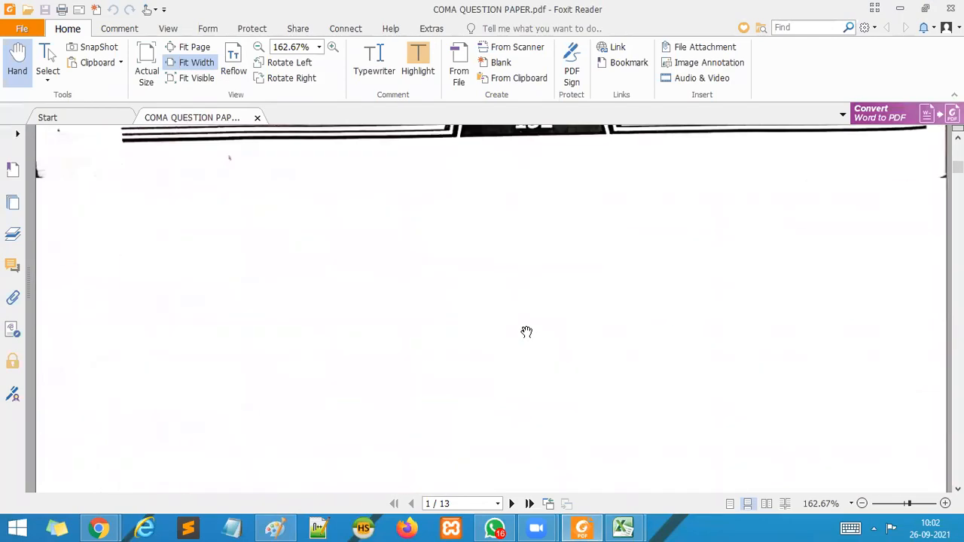
pyautogui.scroll(-15, 526, 327)
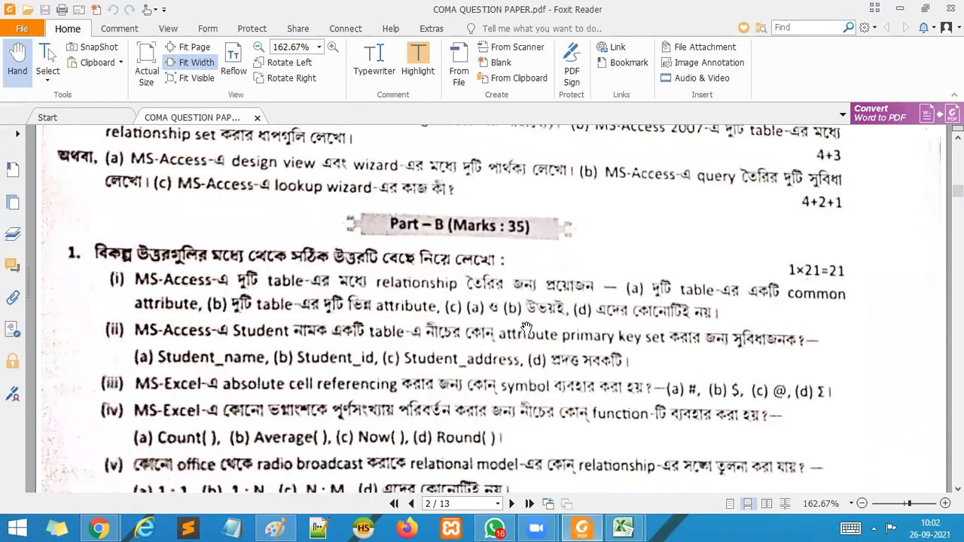
# View the remaining Part – B questions on page 3, through the short-answer questions of question 2.
pyautogui.scroll(-15, 528, 328)
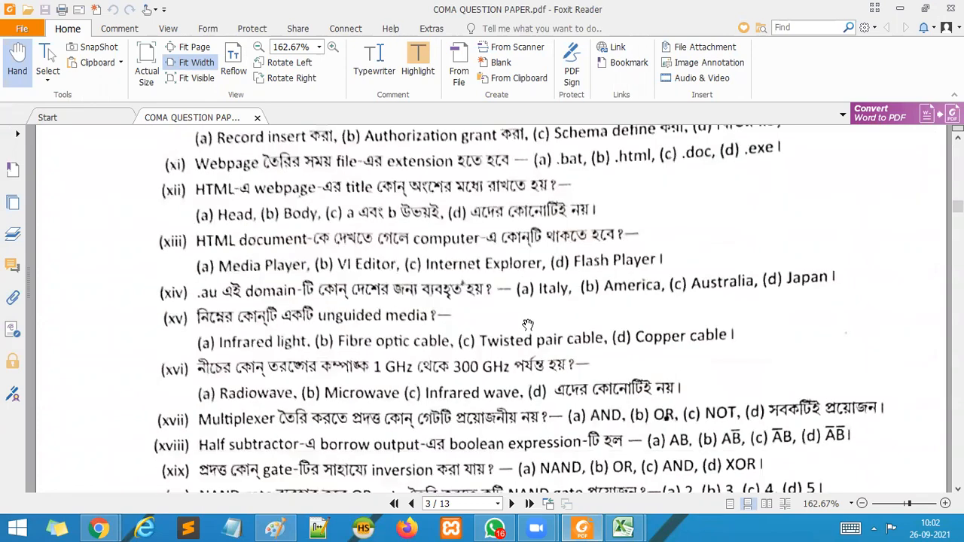
pyautogui.scroll(-5, 528, 325)
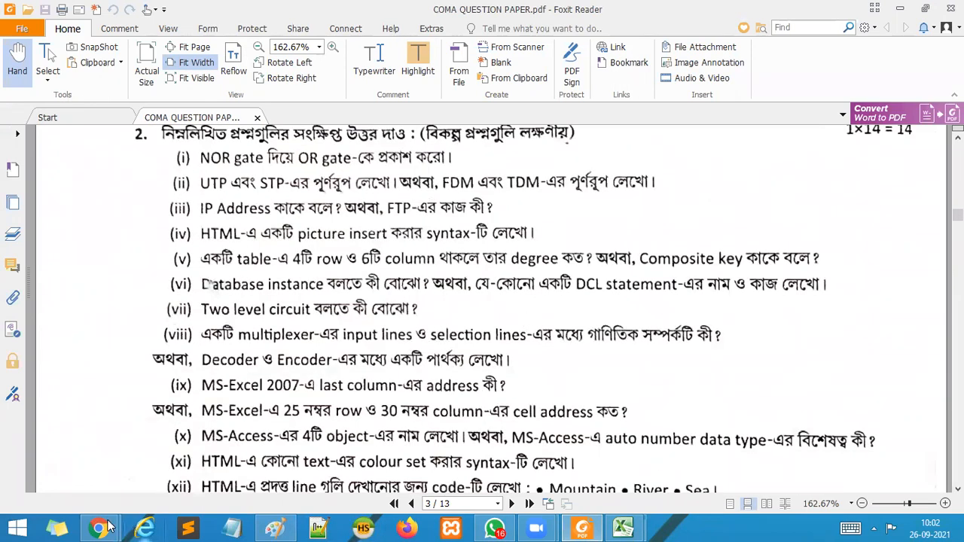
# Switch to the Google Meet call in Chrome, review the full list of people in the call, and close the list.
pyautogui.moveTo(115, 527)
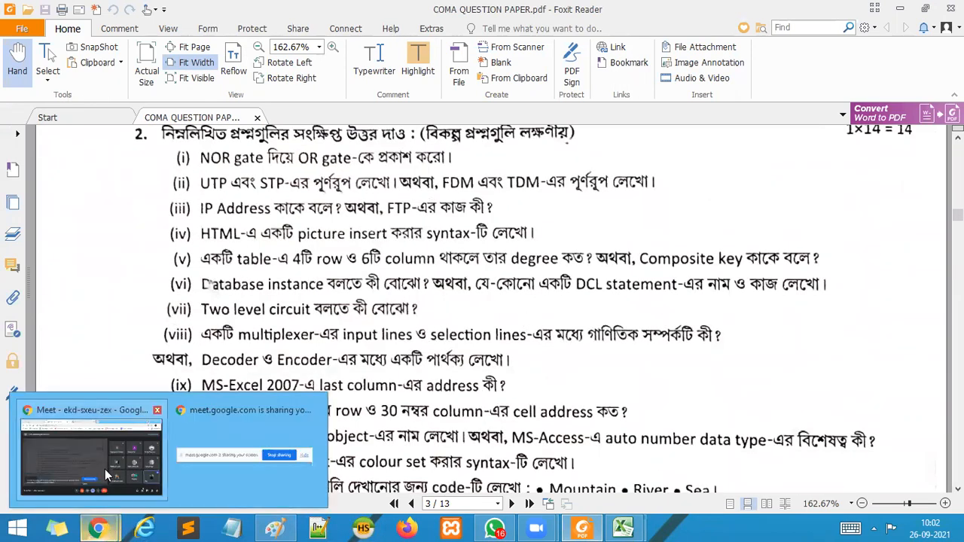
pyautogui.click(105, 452)
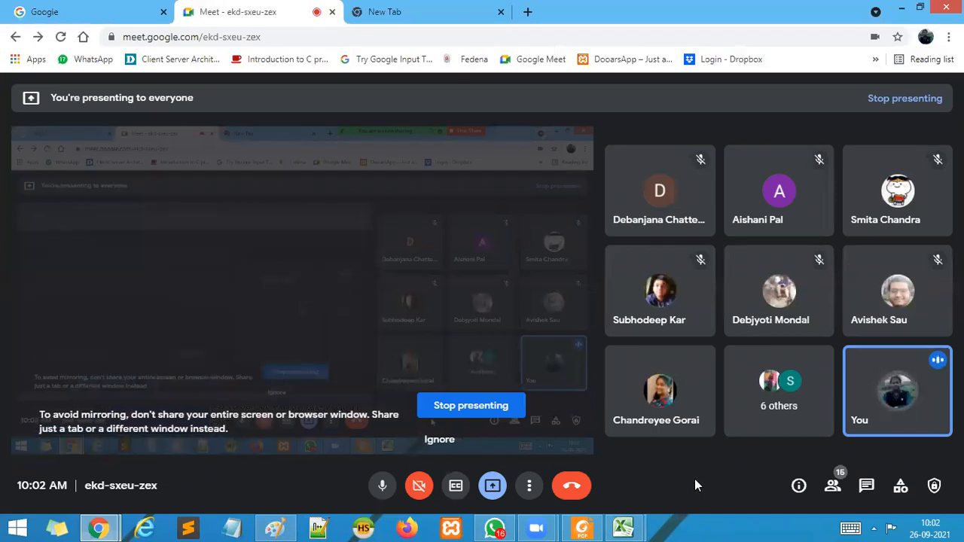
pyautogui.click(839, 485)
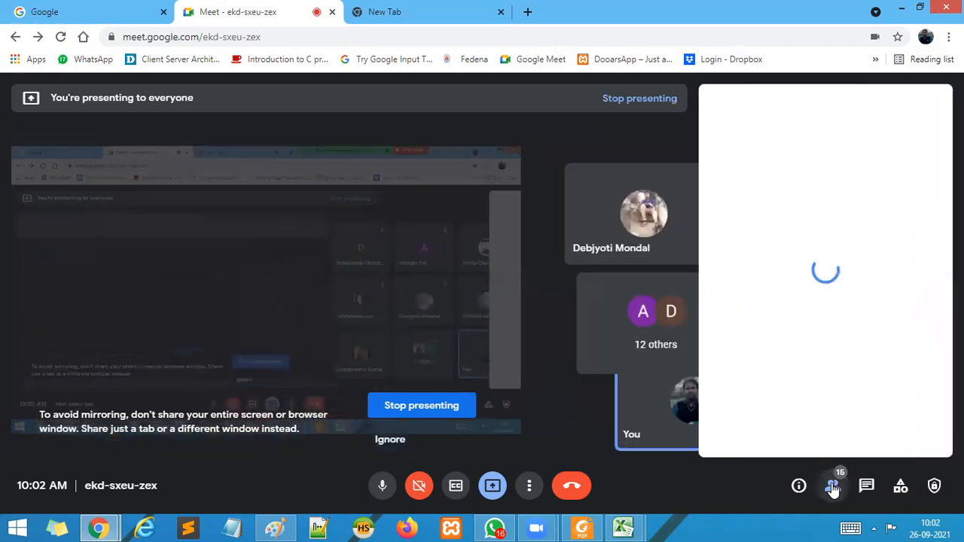
pyautogui.scroll(-5, 808, 362)
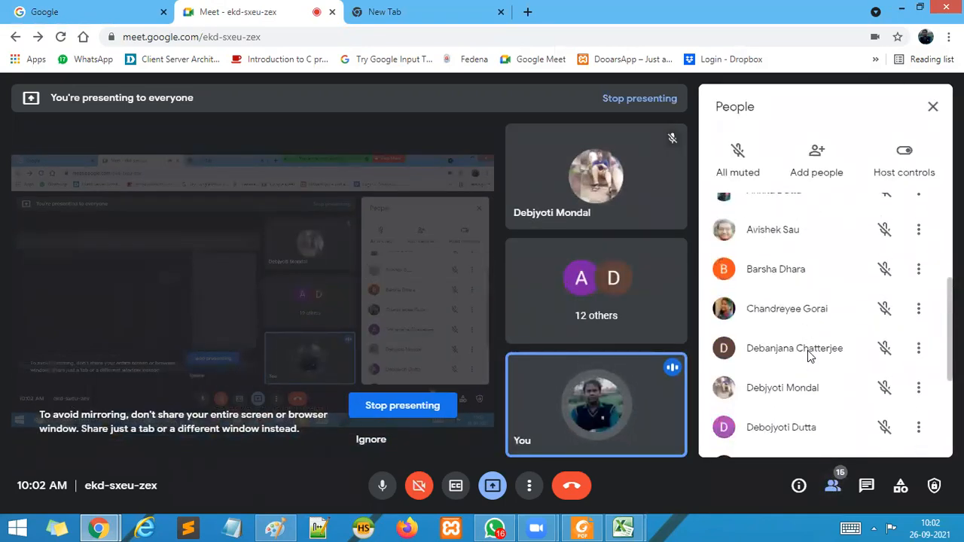
pyautogui.scroll(-1, 806, 351)
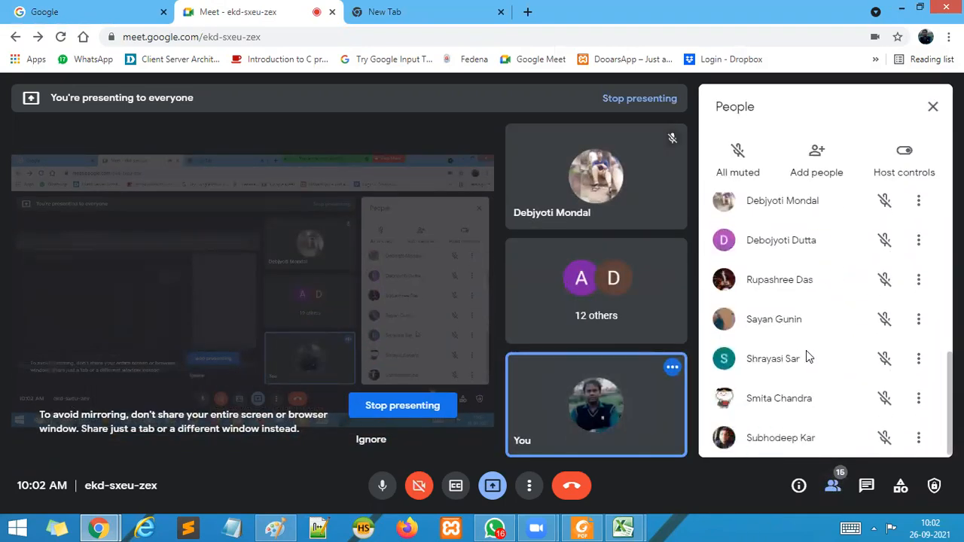
pyautogui.scroll(5, 806, 352)
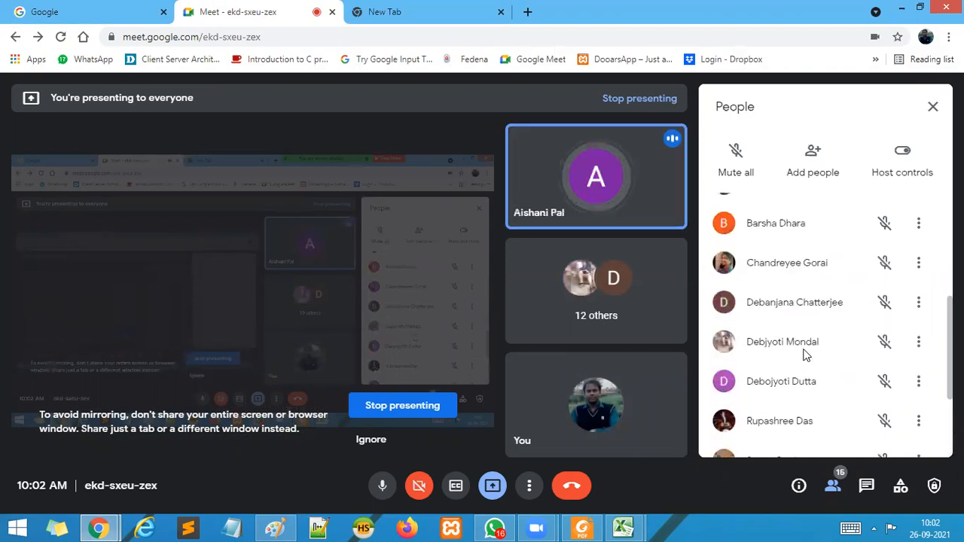
pyautogui.scroll(5, 805, 354)
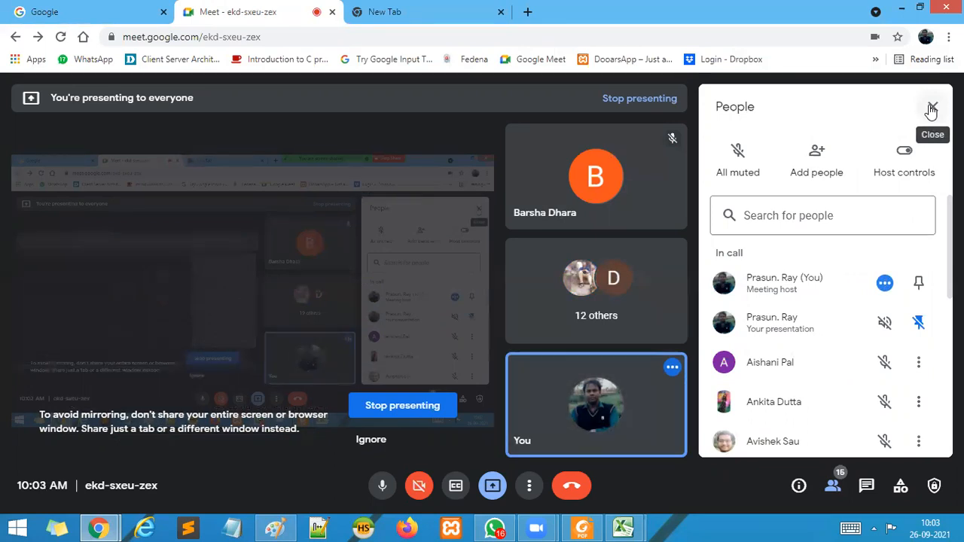
pyautogui.click(931, 110)
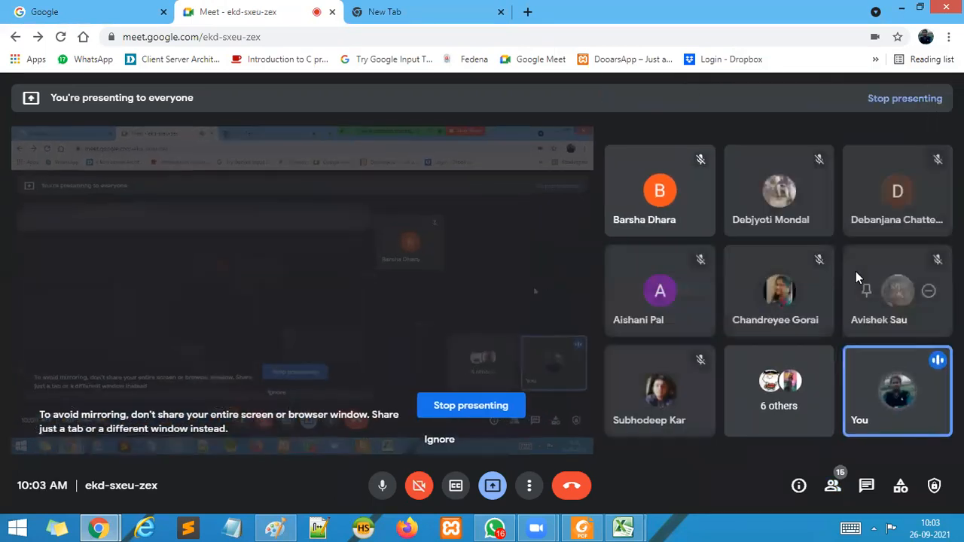